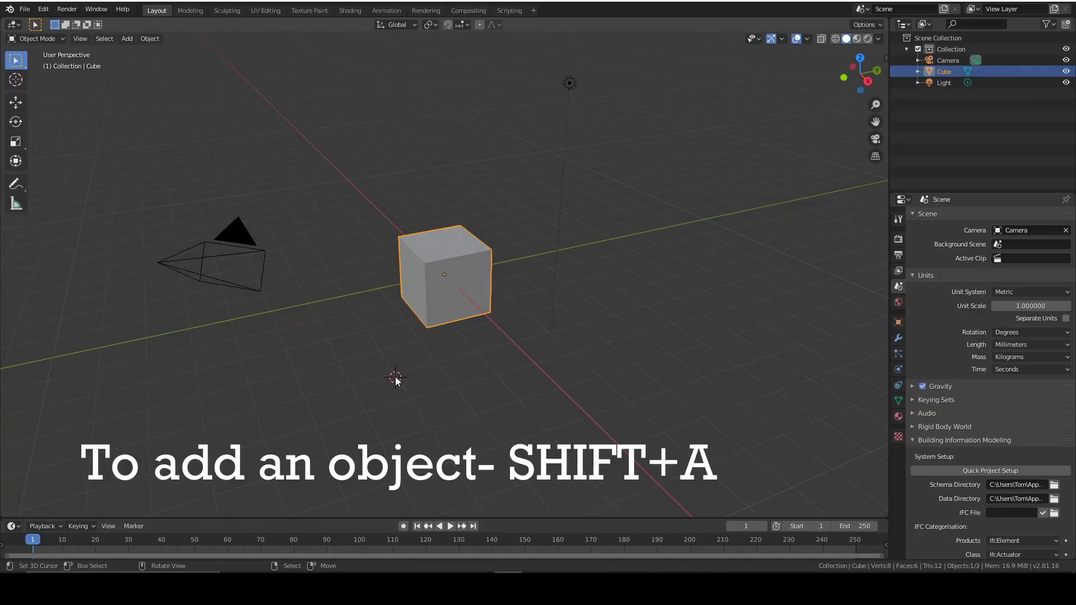
pyautogui.hotkey('shift', 'a')
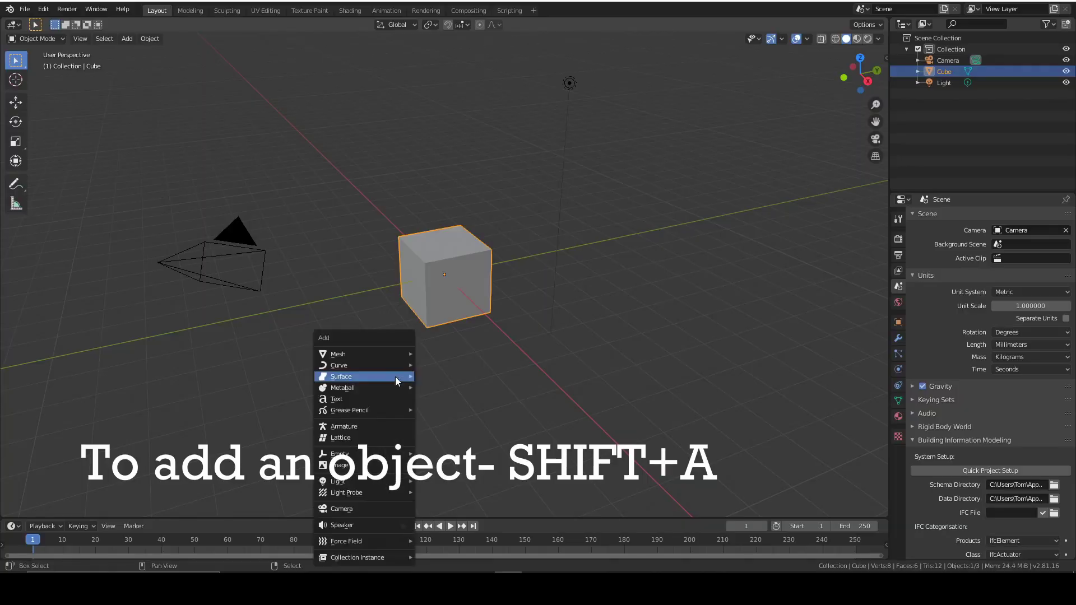
pyautogui.press('Escape')
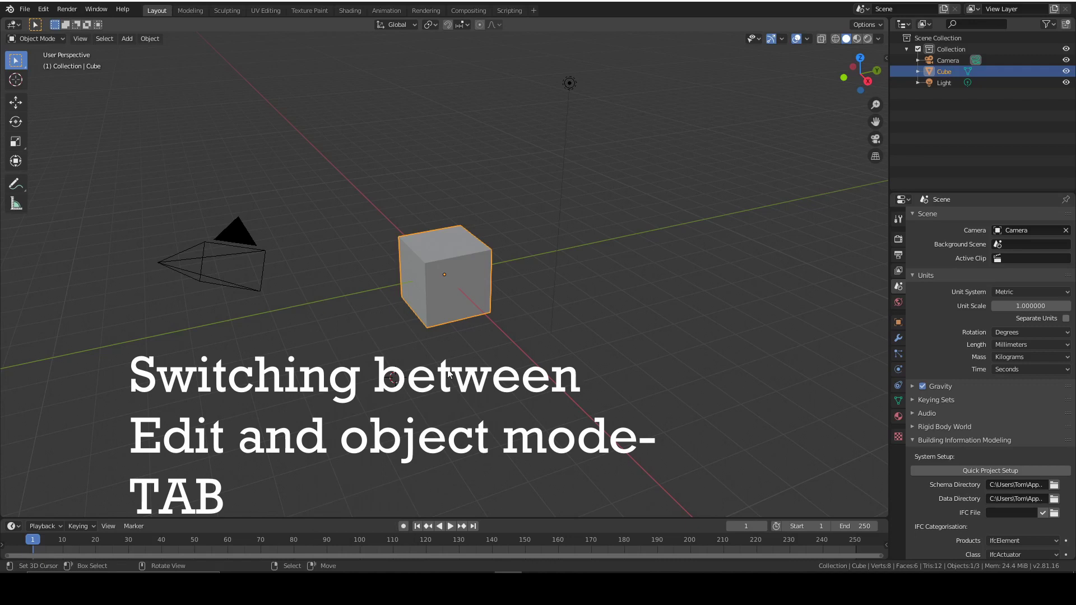
pyautogui.scroll(2, 413, 372)
pyautogui.scroll(-3, 409, 371)
pyautogui.scroll(3, 411, 376)
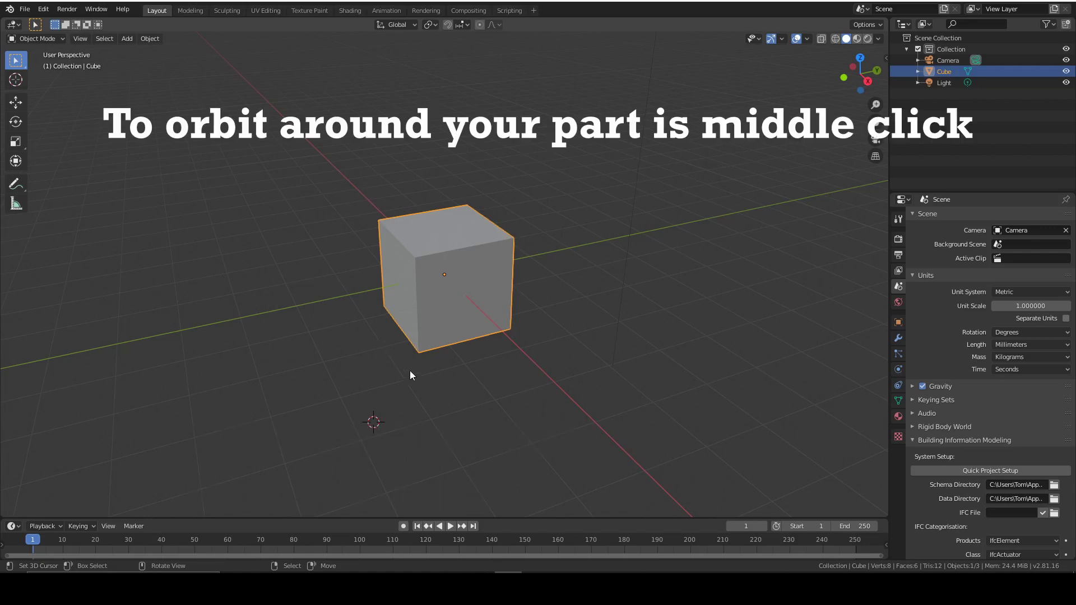
pyautogui.moveTo(389, 355); pyautogui.dragTo(371, 310, button='middle')
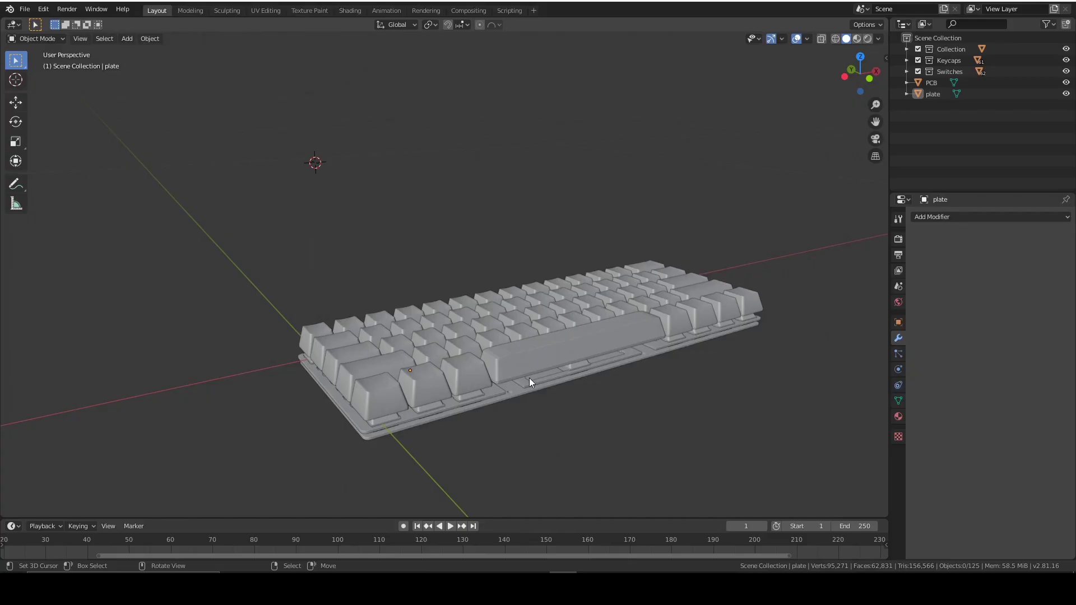
# Hide the keyboard's collections and the plate so only the PCB is shown, and switch to the top view
pyautogui.moveTo(530, 378); pyautogui.dragTo(361, 283, button='middle')
pyautogui.scroll(-5, 362, 288)
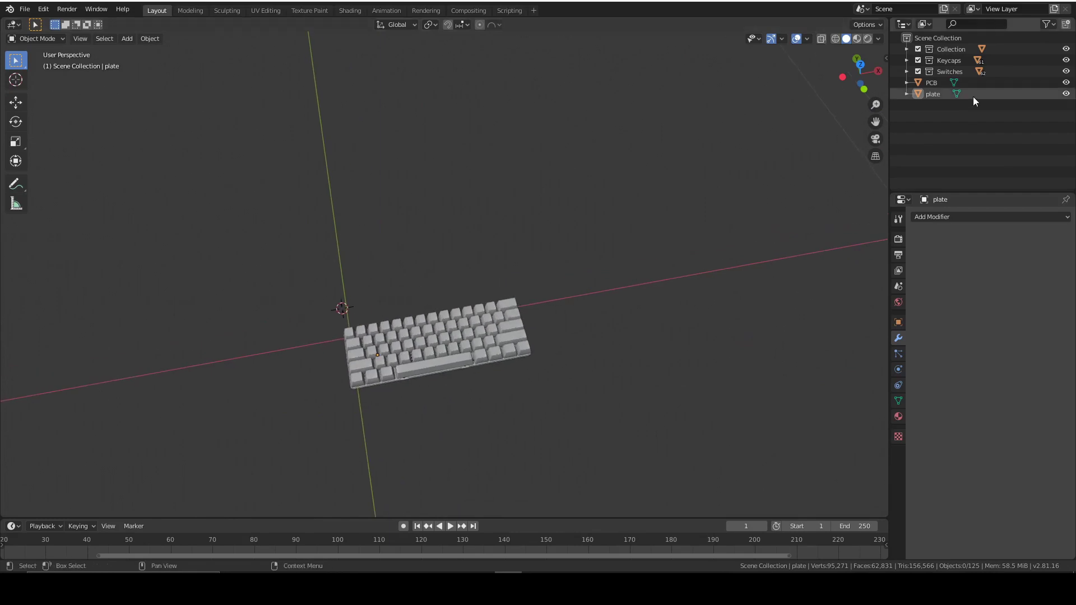
pyautogui.moveTo(1067, 94); pyautogui.dragTo(1067, 52)
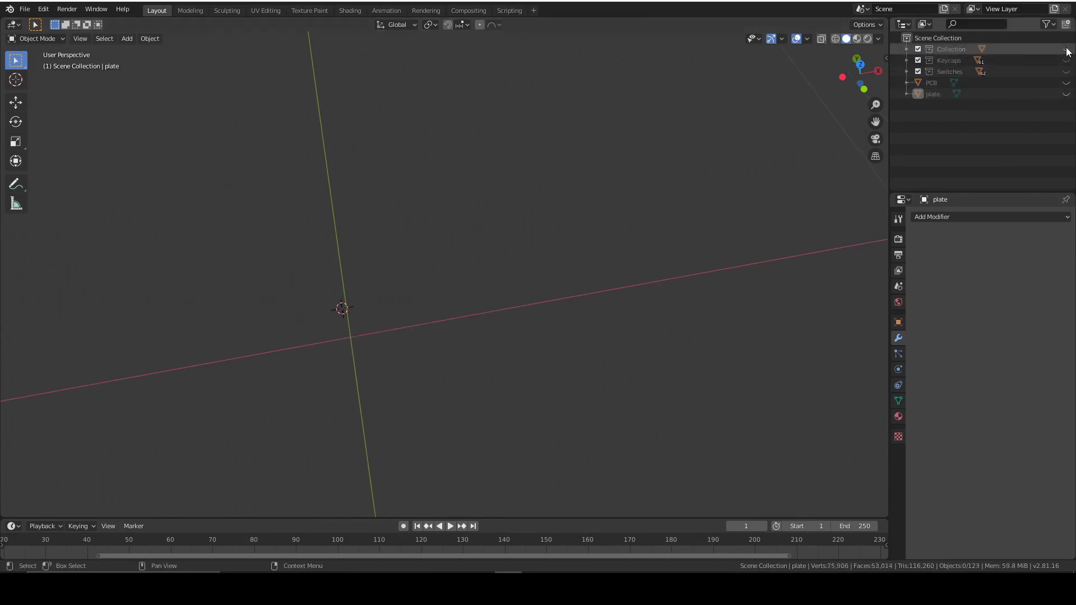
pyautogui.click(1067, 83)
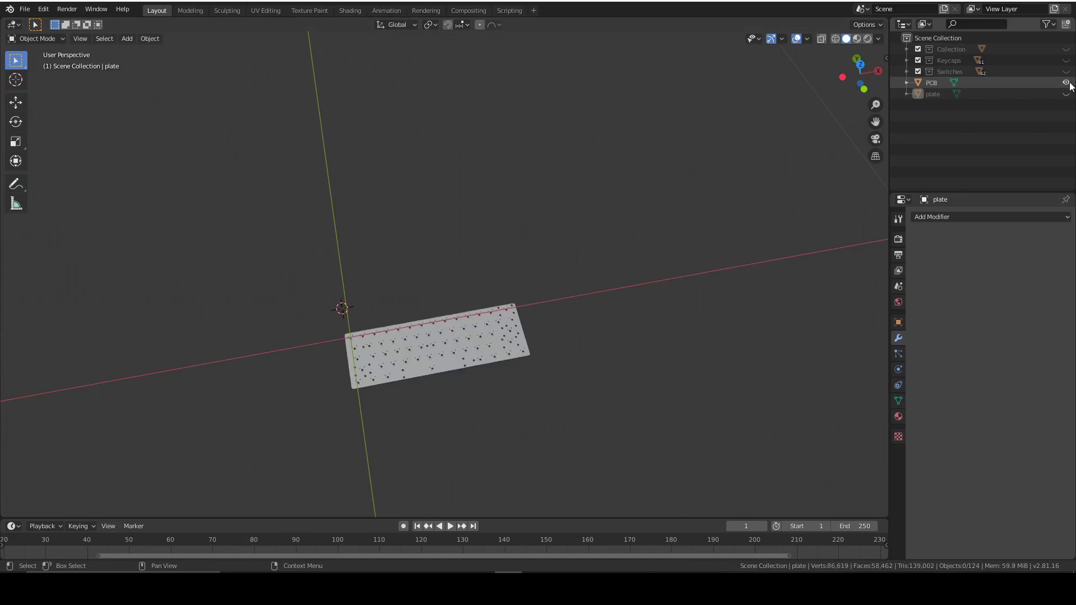
pyautogui.click(861, 64)
pyautogui.keyDown('shift'); pyautogui.moveTo(419, 308); pyautogui.dragTo(479, 245, button='middle'); pyautogui.keyUp('shift')
pyautogui.scroll(4, 605, 197)
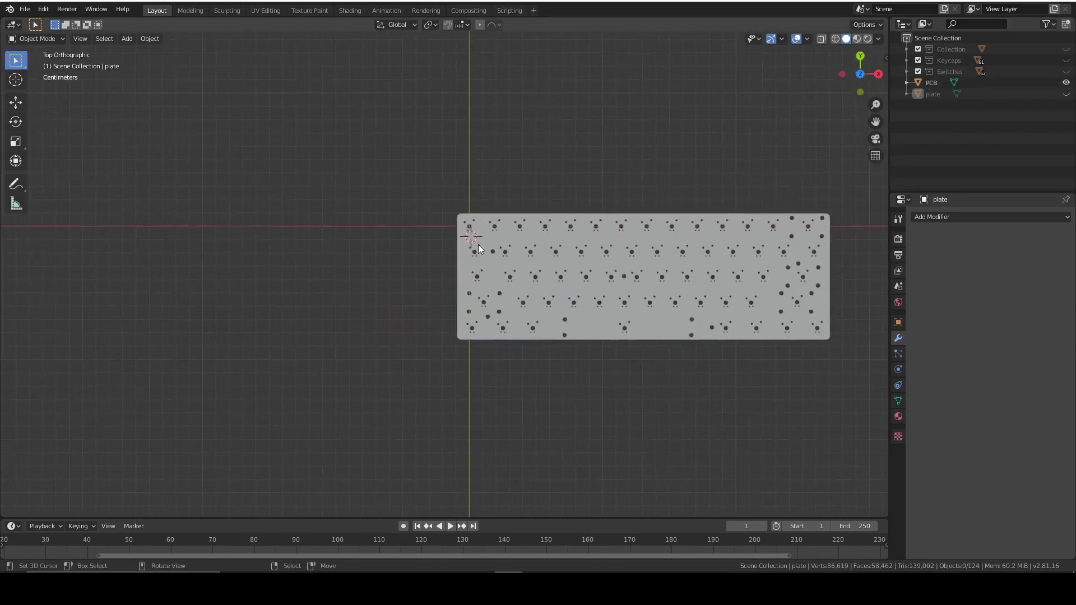
# Add a cube mesh with a size of 5 mm
pyautogui.scroll(4, 557, 267)
pyautogui.keyDown('shift'); pyautogui.moveTo(557, 267); pyautogui.dragTo(523, 227, button='middle'); pyautogui.keyUp('shift')
pyautogui.scroll(4, 540, 279)
pyautogui.keyDown('shift'); pyautogui.moveTo(540, 274); pyautogui.dragTo(502, 297, button='middle'); pyautogui.keyUp('shift')
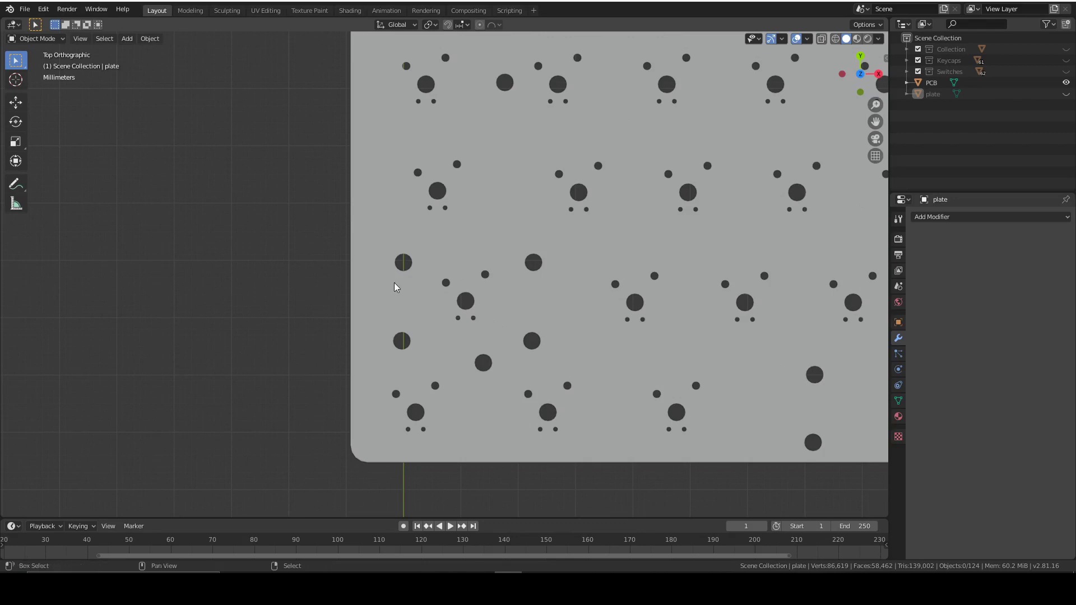
pyautogui.hotkey('shift', 'a')
pyautogui.moveTo(395, 283)
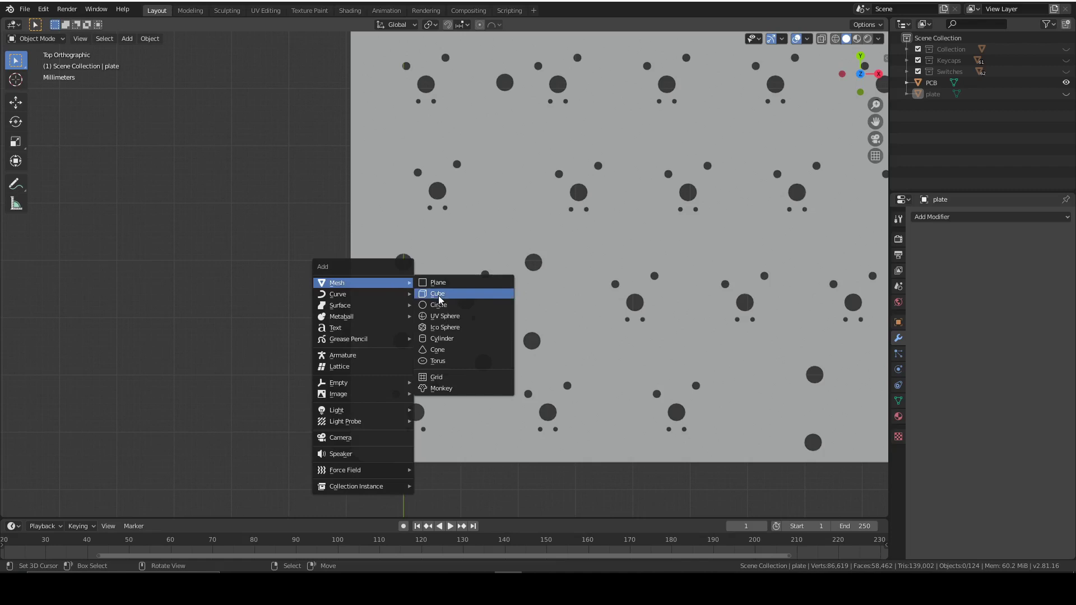
pyautogui.click(439, 301)
pyautogui.click(165, 411)
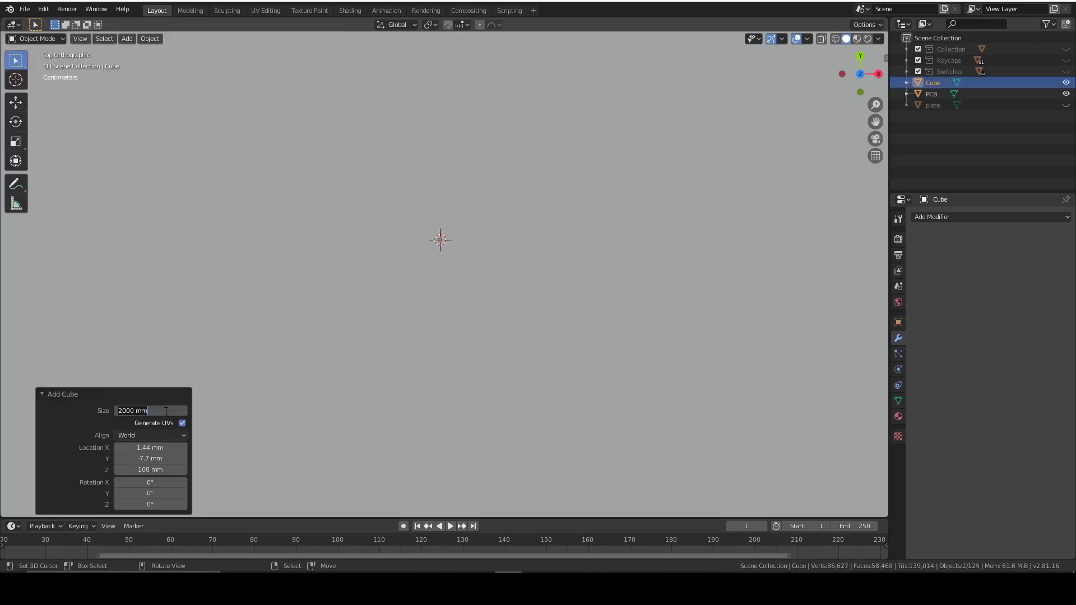
pyautogui.write('5')
pyautogui.press('Return')
# Move the cube about -1.4 mm in X and -56.2 mm in Y, over the PCB's lower-left stabilizer hole
pyautogui.scroll(5, 403, 284)
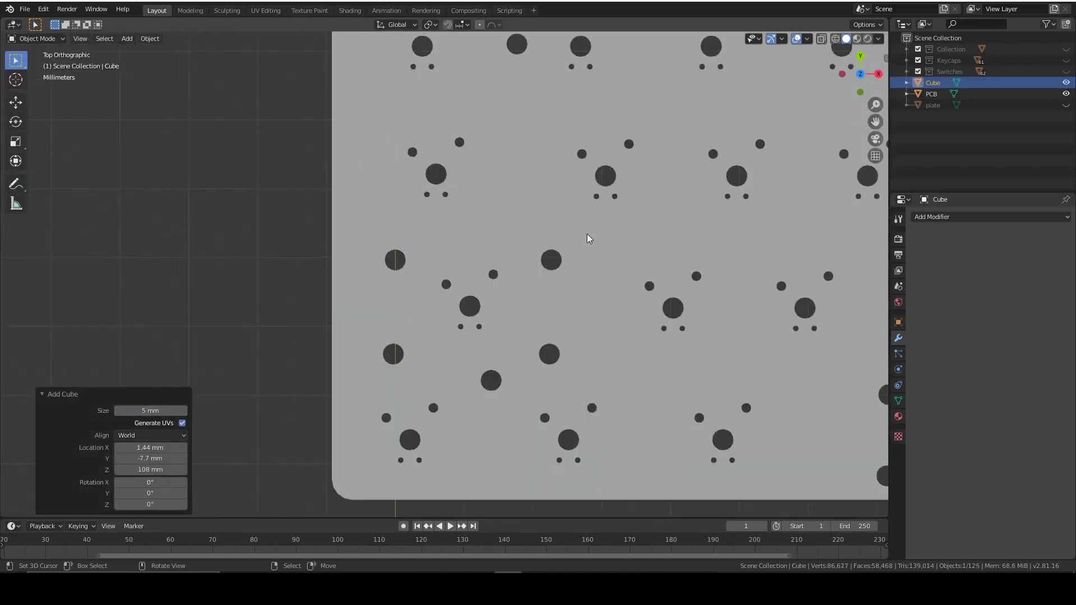
pyautogui.press('g')
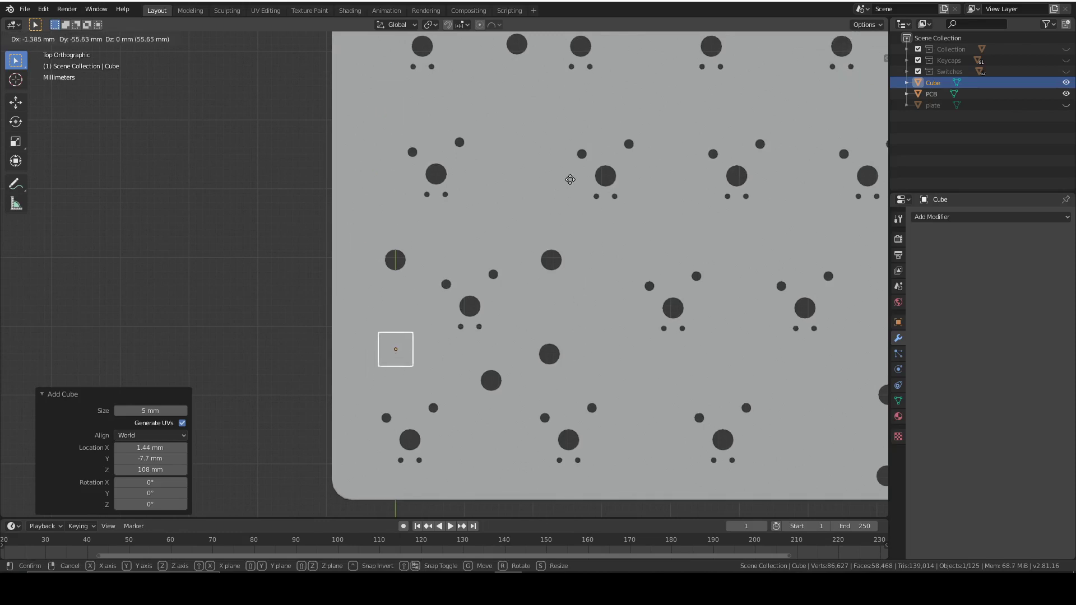
pyautogui.click(570, 187)
# Scale the cube along the X axis by about 0.87
pyautogui.scroll(4, 537, 211)
pyautogui.keyDown('shift'); pyautogui.moveTo(490, 353); pyautogui.dragTo(531, 206, button='middle'); pyautogui.keyUp('shift')
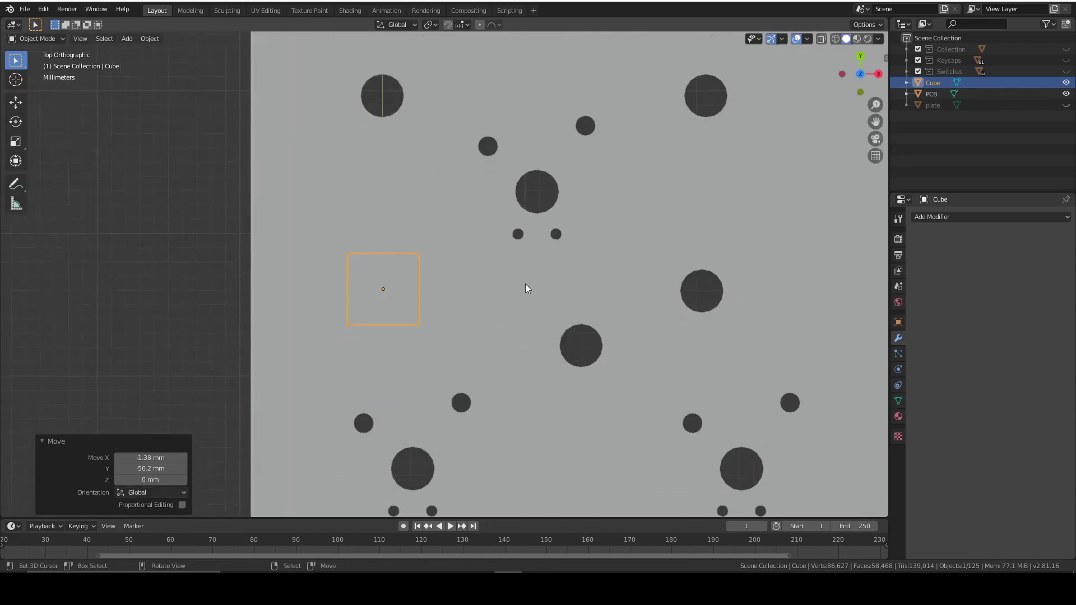
pyautogui.press('s')
pyautogui.press('x')
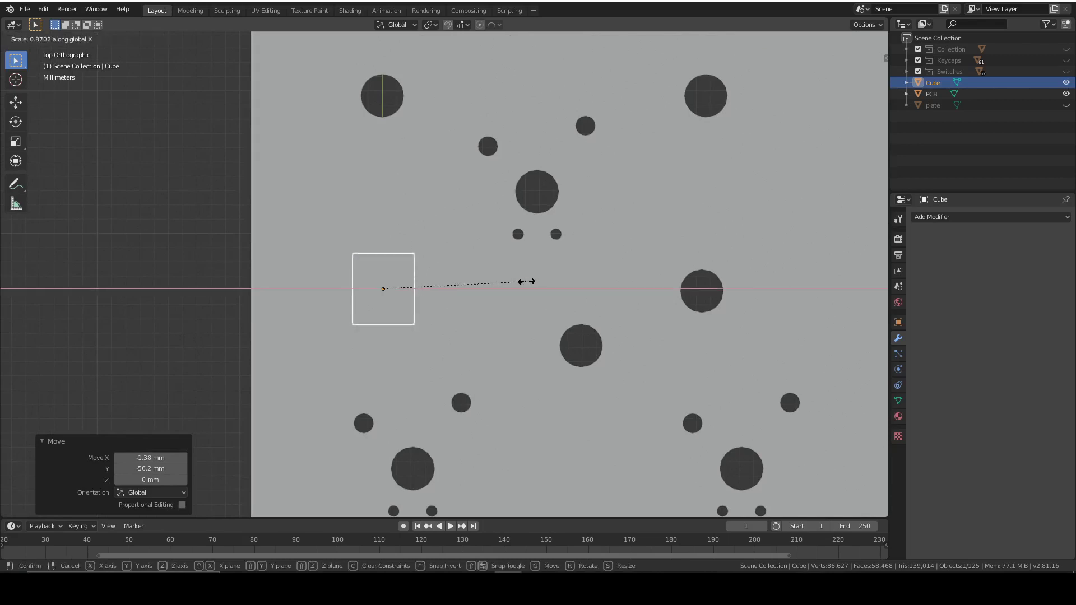
pyautogui.click(528, 283)
pyautogui.press('Tab')
pyautogui.press('Tab')
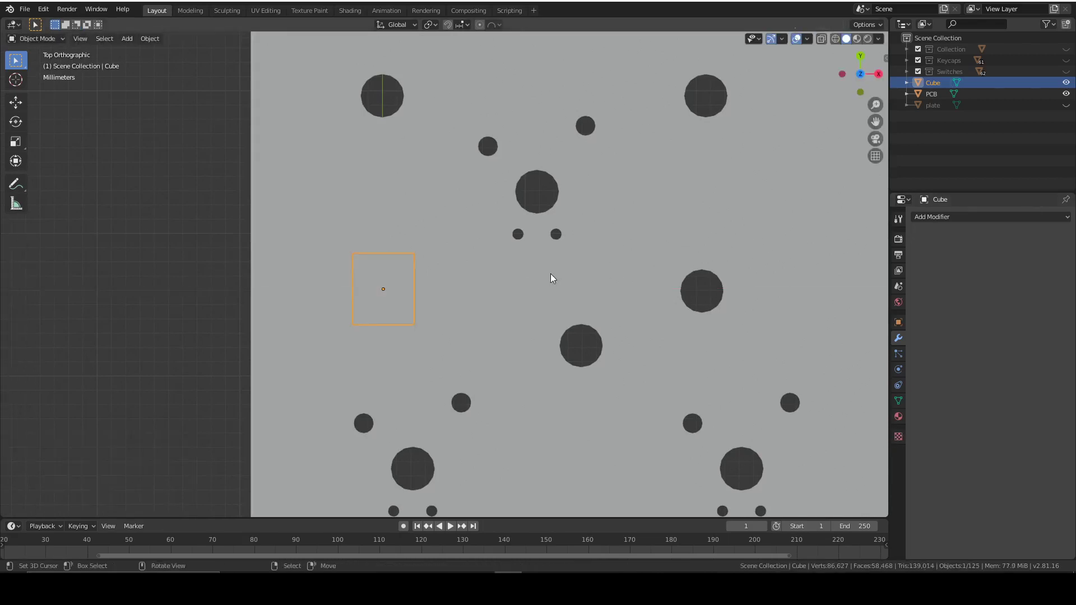
# Set the cube's X dimension to 4.5 mm
pyautogui.press('n')
pyautogui.click(848, 232)
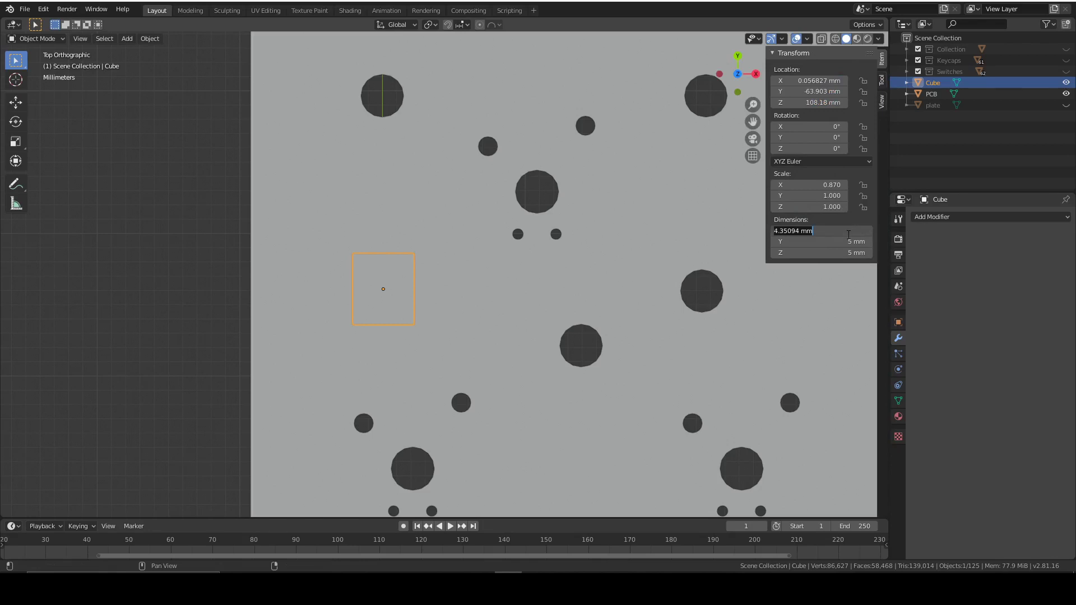
pyautogui.press('Escape')
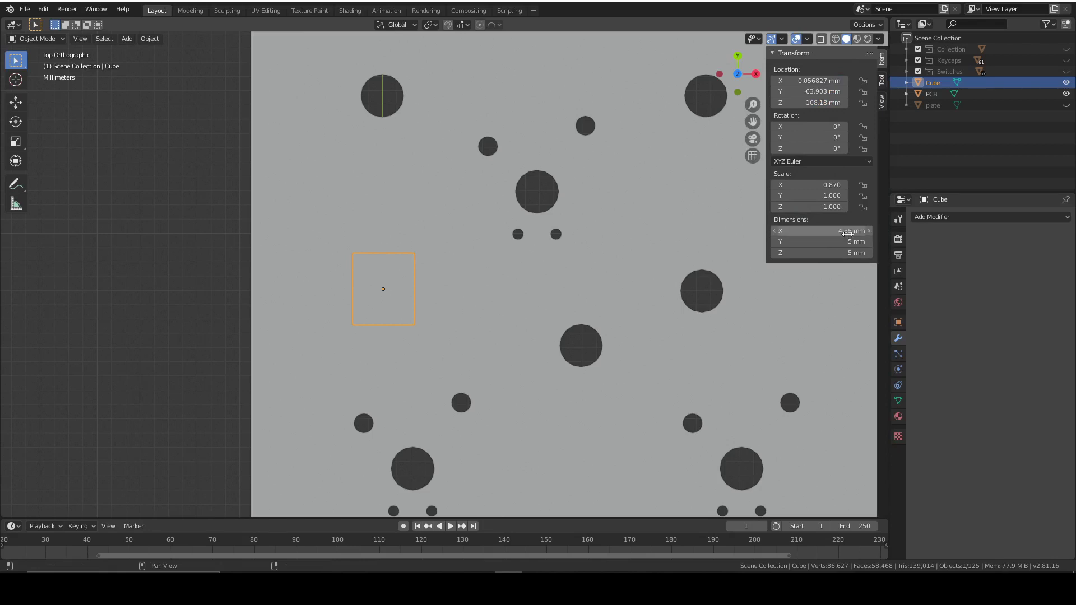
pyautogui.click(847, 233)
pyautogui.write('4.5')
pyautogui.press('Return')
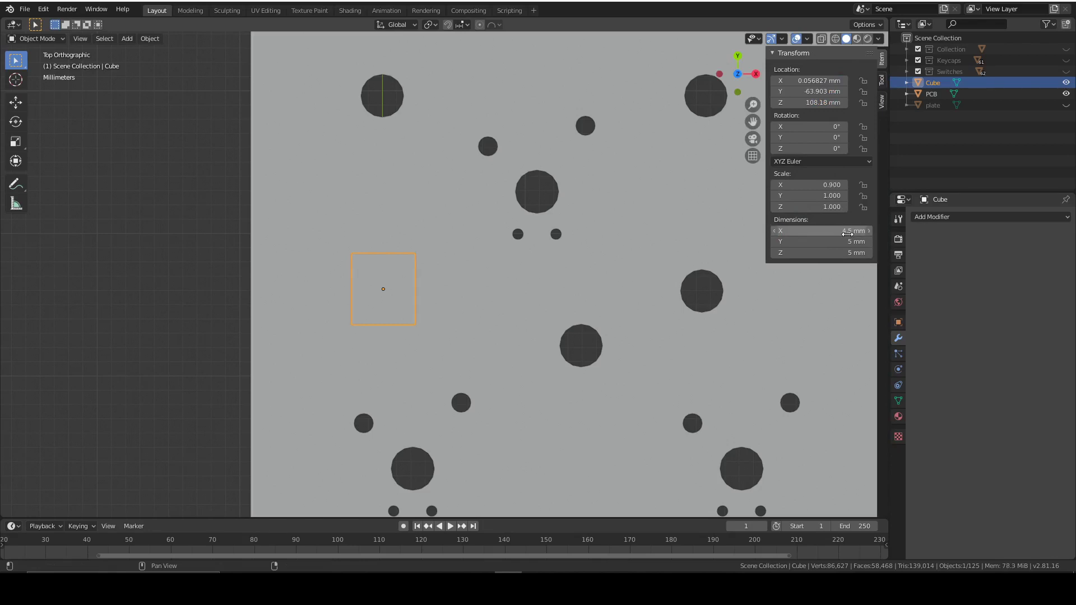
# Move the cube about 8.1 mm along Y so it sits between the two left stabilizer holes
pyautogui.scroll(2, 485, 197)
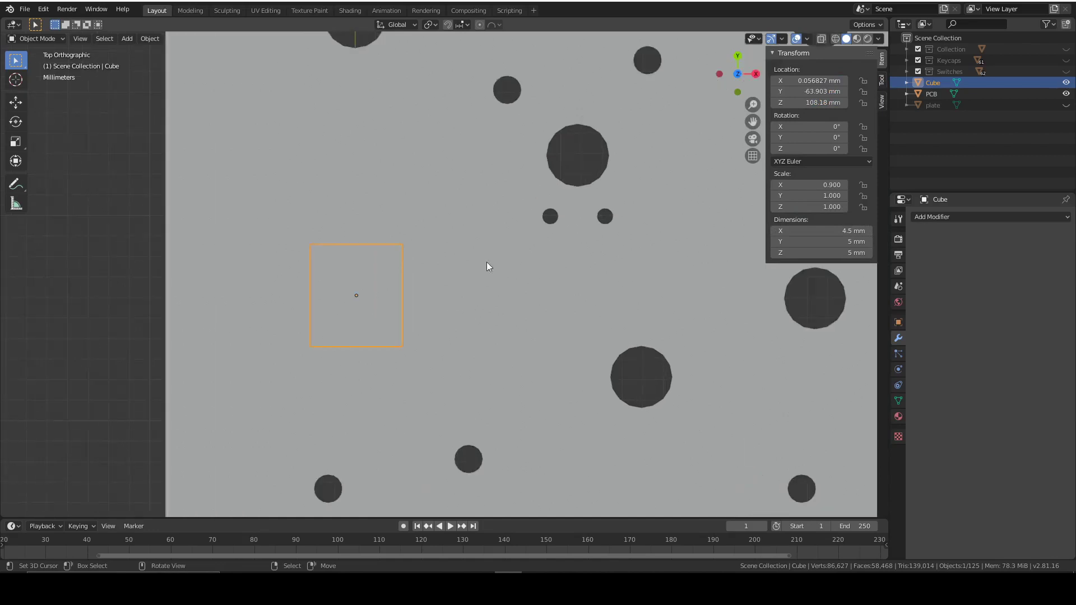
pyautogui.keyDown('shift'); pyautogui.moveTo(466, 260); pyautogui.dragTo(533, 372, button='middle'); pyautogui.keyUp('shift')
pyautogui.press('g')
pyautogui.press('y')
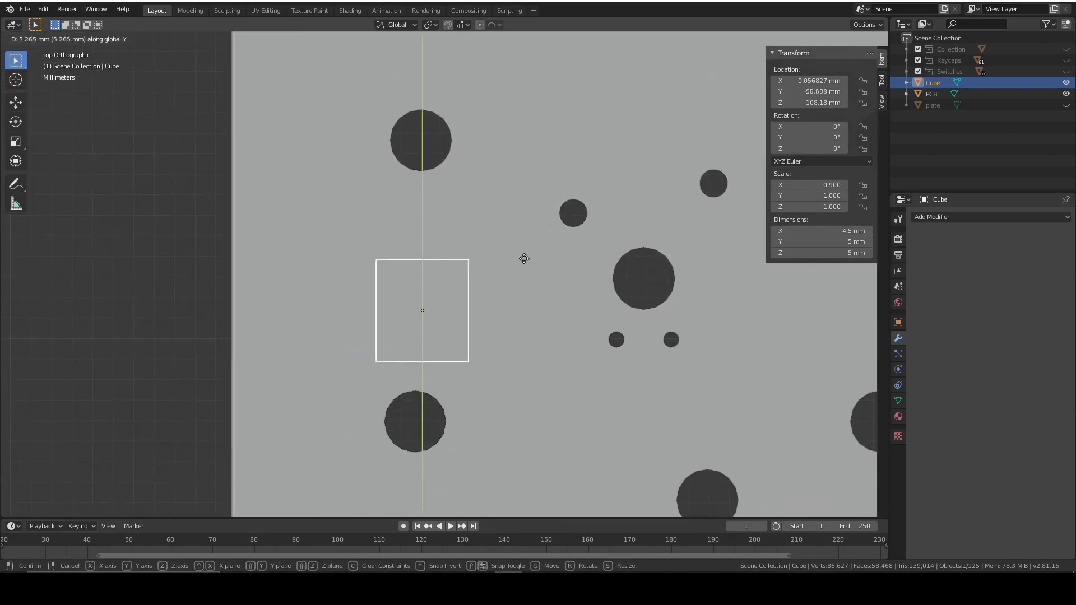
pyautogui.click(565, 204)
# Extrude the cube's side face facing the negative Y direction by about 6.4 mm
pyautogui.moveTo(565, 204)
pyautogui.mouseDown(button='middle')
pyautogui.moveTo(443, 267)
pyautogui.moveTo(512, 217)
pyautogui.moveTo(504, 244)
pyautogui.moveTo(558, 197)
pyautogui.mouseUp(button='middle')
pyautogui.press('Tab')
pyautogui.scroll(3, 454, 109)
pyautogui.keyDown('shift'); pyautogui.moveTo(454, 109); pyautogui.dragTo(453, 167, button='middle'); pyautogui.keyUp('shift')
pyautogui.press('3')
pyautogui.hotkey('alt', 'a')
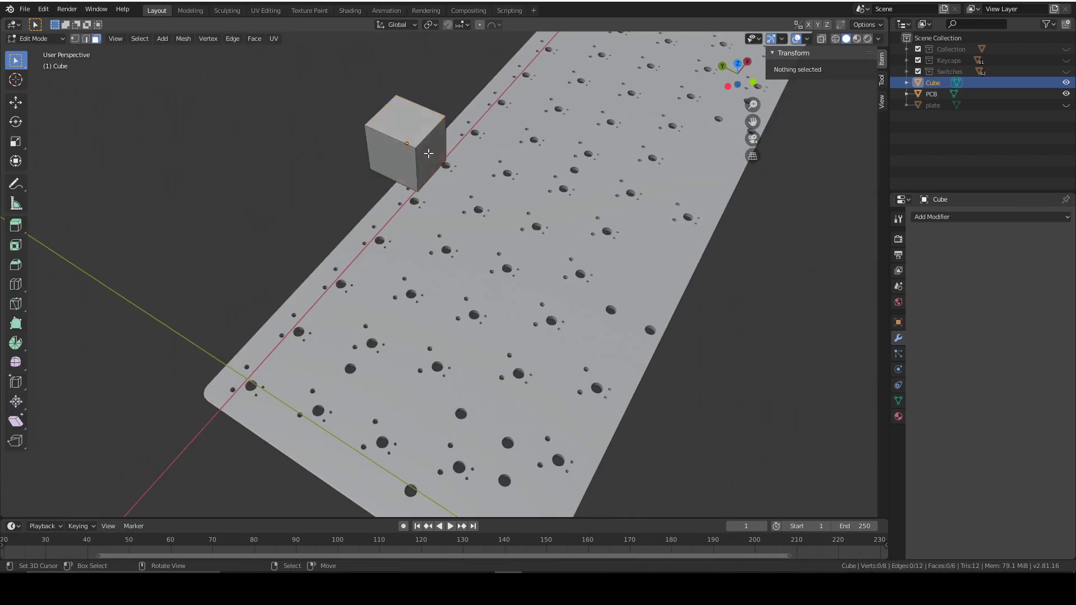
pyautogui.click(439, 157)
pyautogui.press('e')
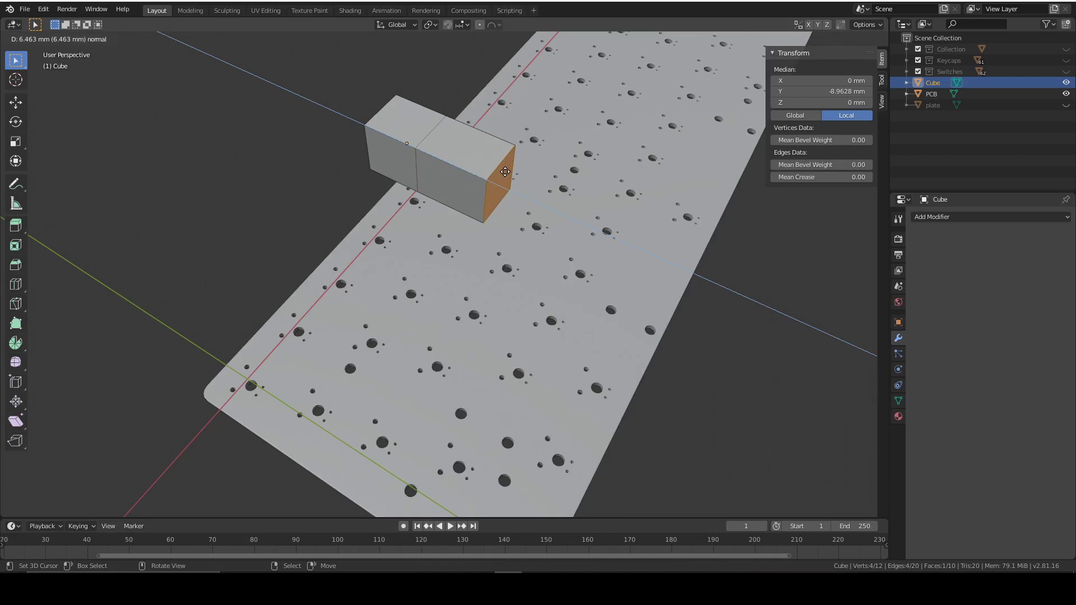
pyautogui.click(505, 173)
# Dissolve the dividing edges left by the extrusion on the block's top and side faces
pyautogui.keyDown('shift'); pyautogui.moveTo(505, 172); pyautogui.dragTo(447, 204, button='middle'); pyautogui.keyUp('shift')
pyautogui.scroll(-3, 468, 235)
pyautogui.scroll(2, 446, 202)
pyautogui.keyDown('shift'); pyautogui.moveTo(418, 84); pyautogui.dragTo(396, 164, button='middle'); pyautogui.keyUp('shift')
pyautogui.scroll(4, 396, 164)
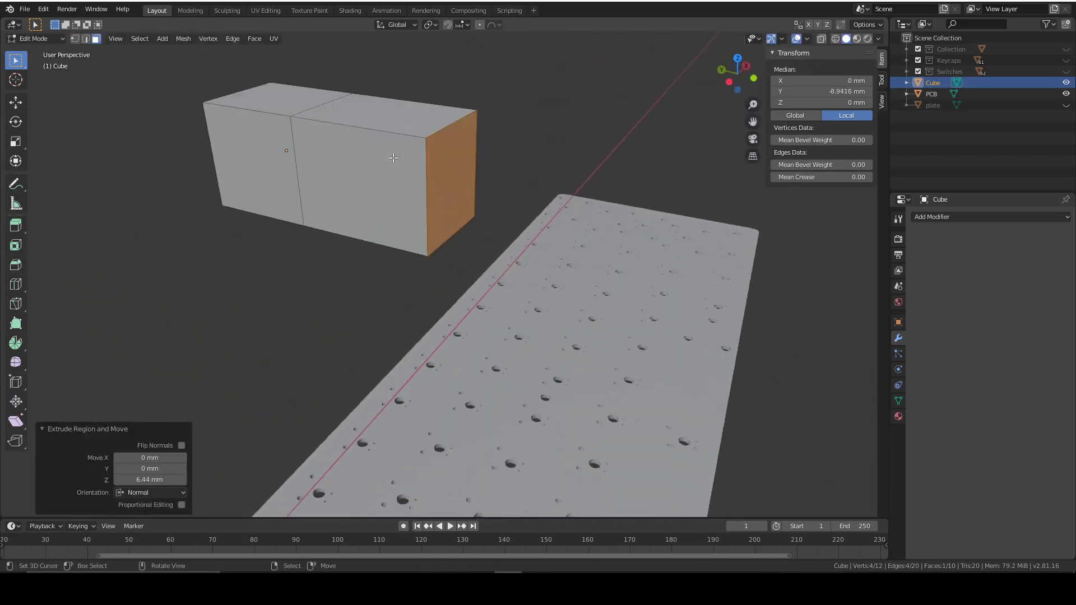
pyautogui.press('2')
pyautogui.click(305, 100)
pyautogui.keyDown('shift'); pyautogui.moveTo(306, 100); pyautogui.dragTo(390, 219, button='middle'); pyautogui.keyUp('shift')
pyautogui.press('x')
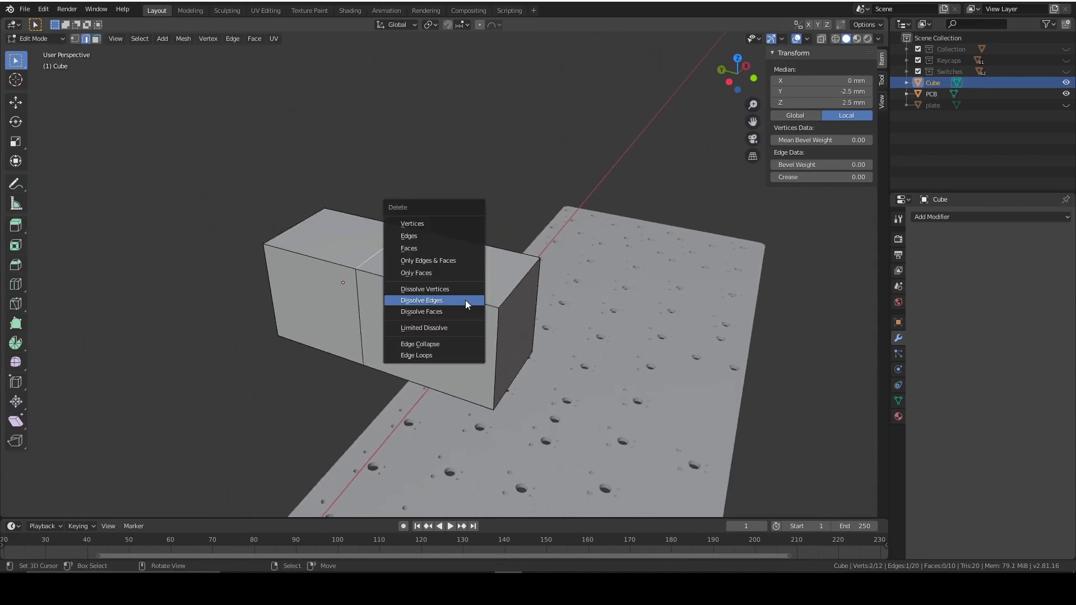
pyautogui.click(467, 305)
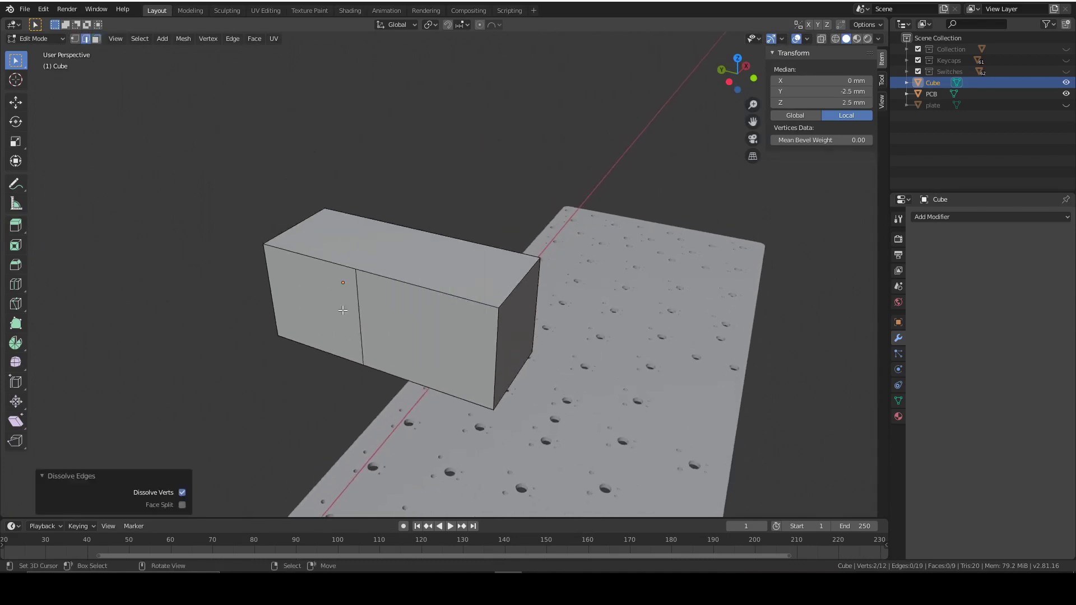
pyautogui.rightClick(360, 307)
pyautogui.press('x')
pyautogui.click(360, 304)
# Inset the block's top face to leave a thin border
pyautogui.moveTo(566, 303)
pyautogui.mouseDown(button='middle')
pyautogui.moveTo(509, 314)
pyautogui.moveTo(566, 302)
pyautogui.mouseUp(button='middle')
pyautogui.scroll(-2, 430, 236)
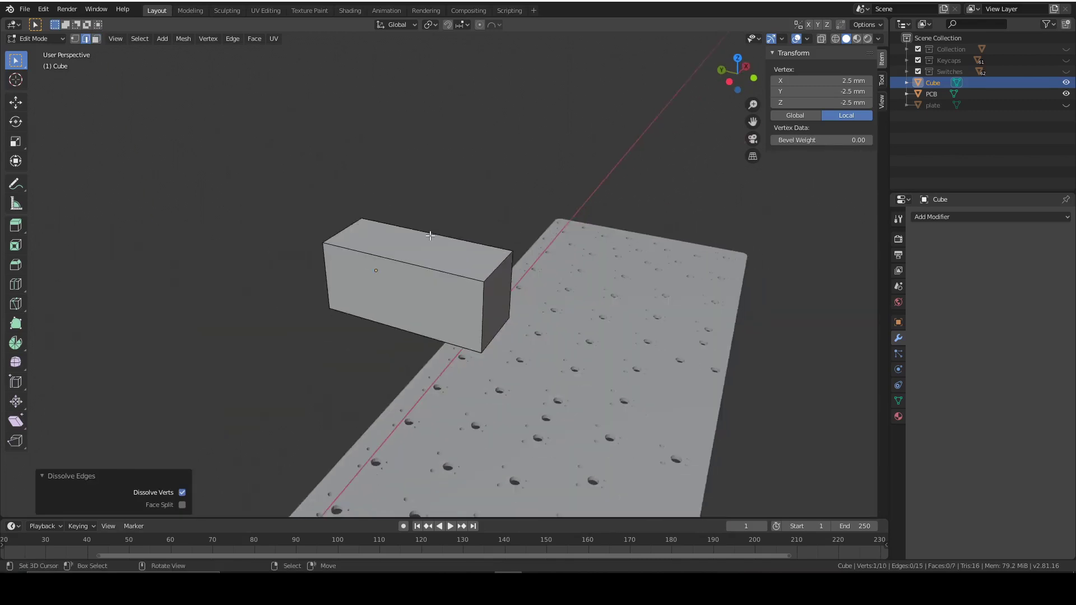
pyautogui.moveTo(430, 294)
pyautogui.mouseDown(button='middle')
pyautogui.moveTo(483, 276)
pyautogui.moveTo(429, 304)
pyautogui.mouseUp(button='middle')
pyautogui.scroll(3, 428, 304)
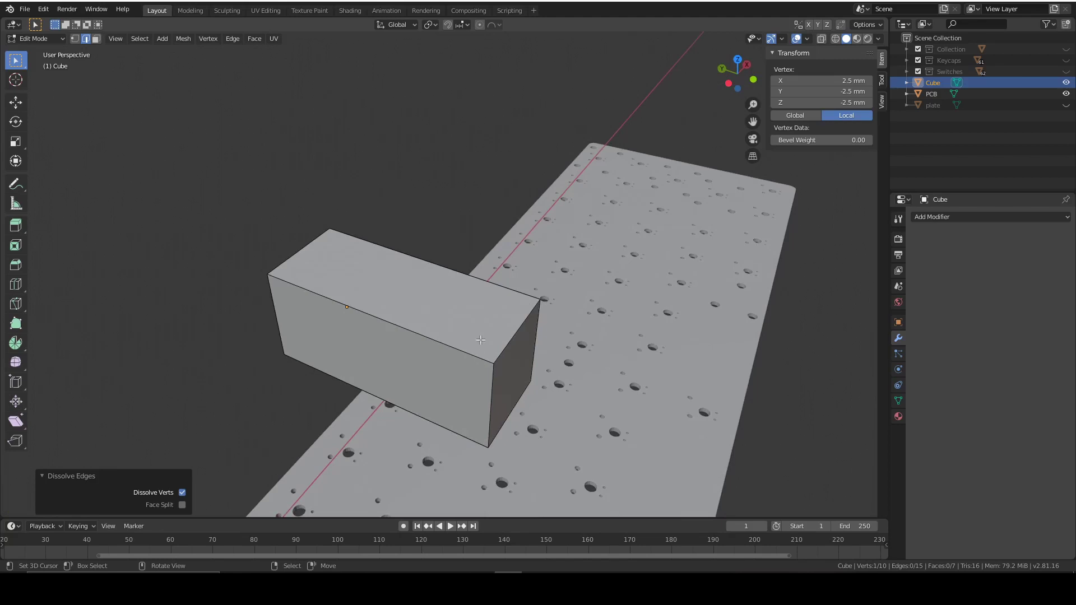
pyautogui.press('3')
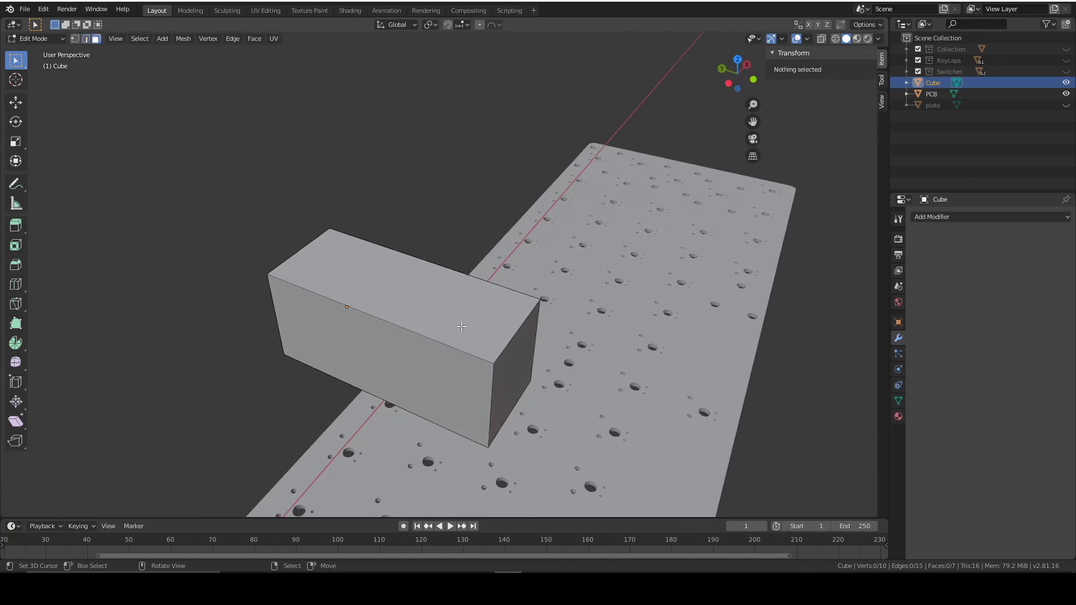
pyautogui.click(435, 287)
pyautogui.press('i')
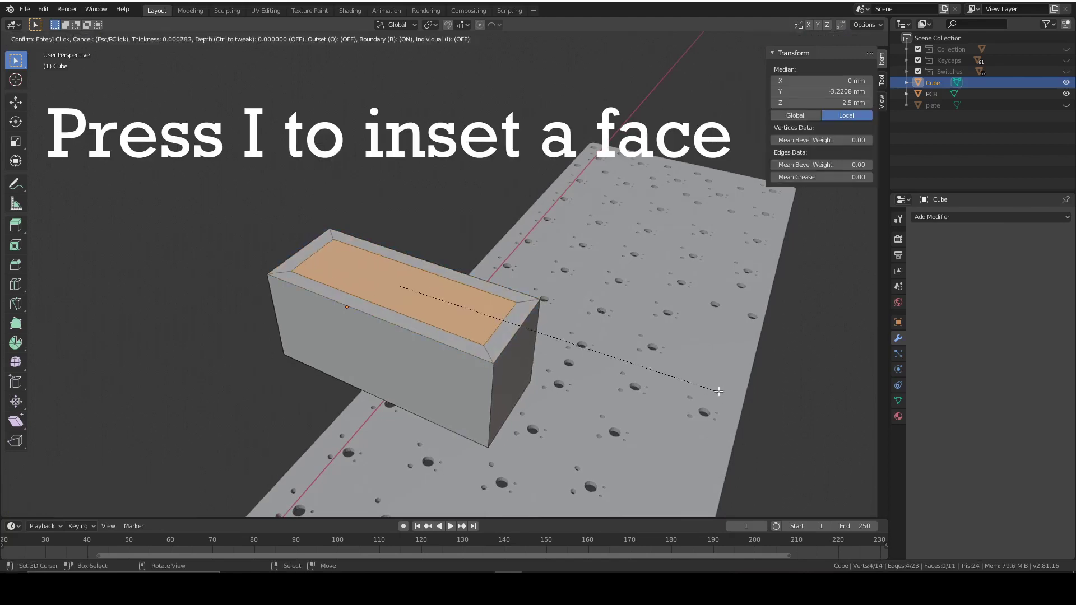
pyautogui.click(725, 391)
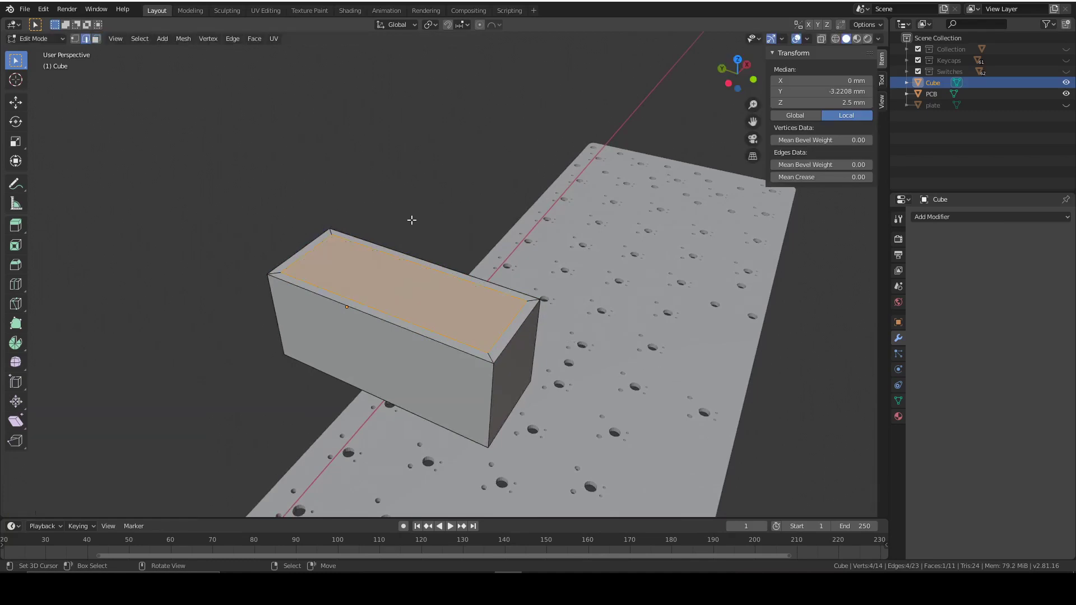
# Move the inset's short edge at the extruded end inward by about 1.99 mm along Y
pyautogui.click(500, 324)
pyautogui.press('g')
pyautogui.press('x')
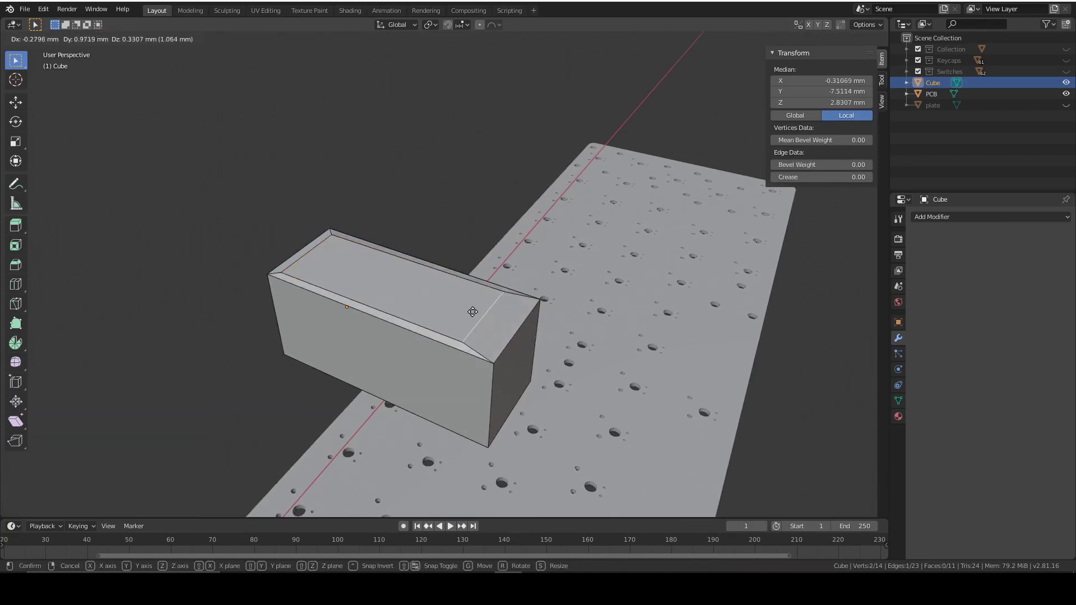
pyautogui.press('y')
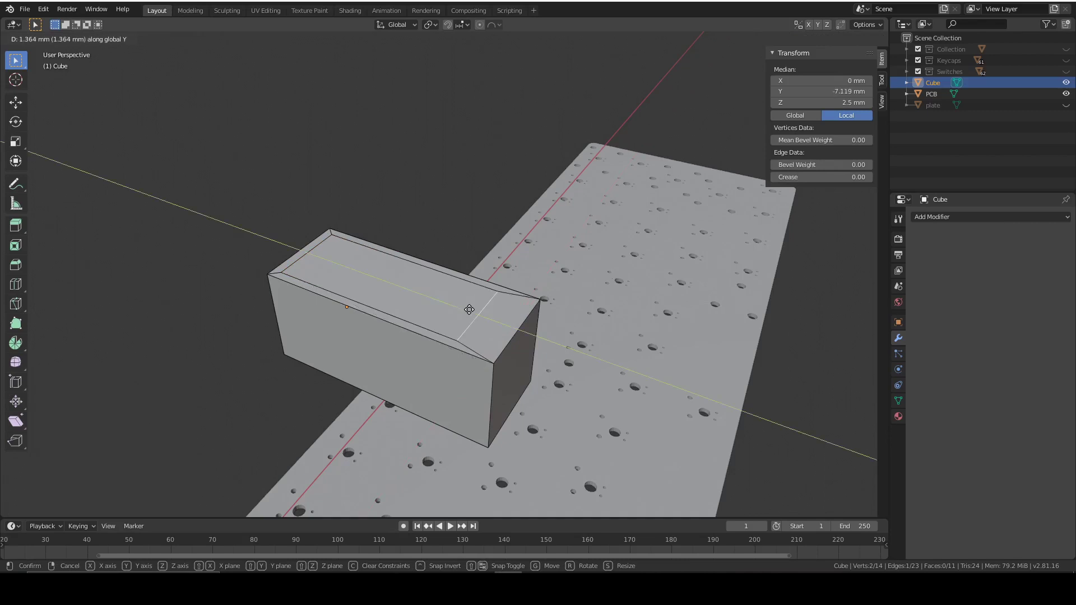
pyautogui.click(453, 307)
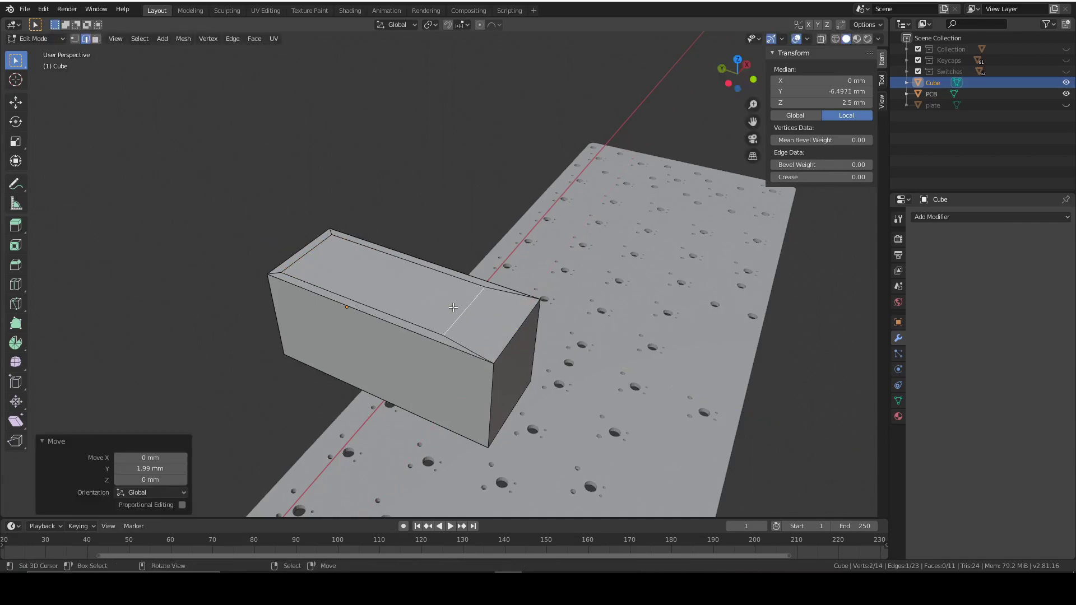
# Move the inset's opposite short edge inward by about -1.34 mm along Y
pyautogui.click(324, 252)
pyautogui.press('g')
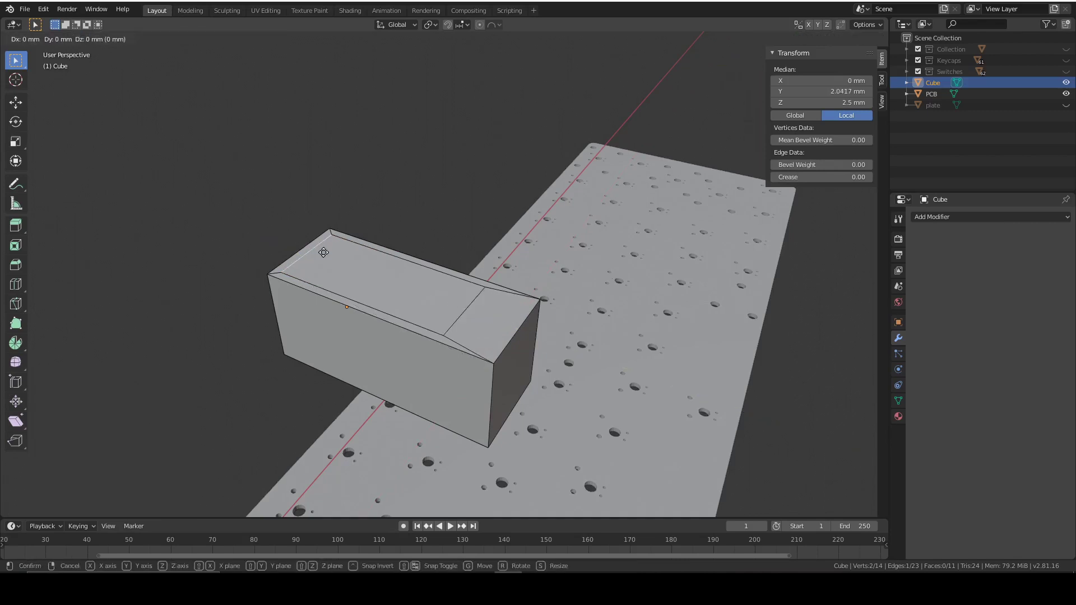
pyautogui.press('y')
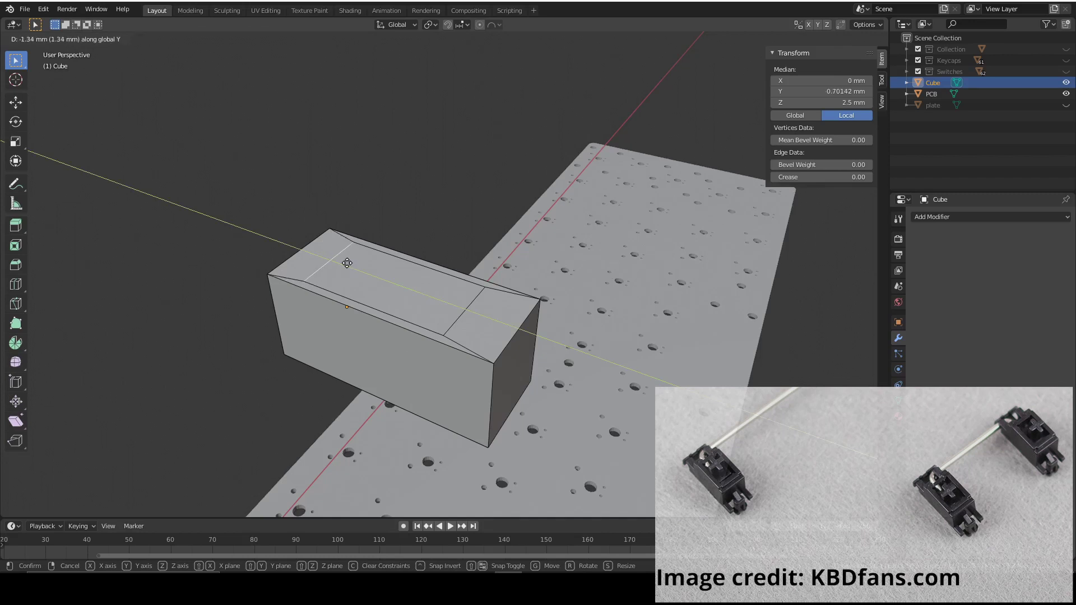
pyautogui.click(347, 263)
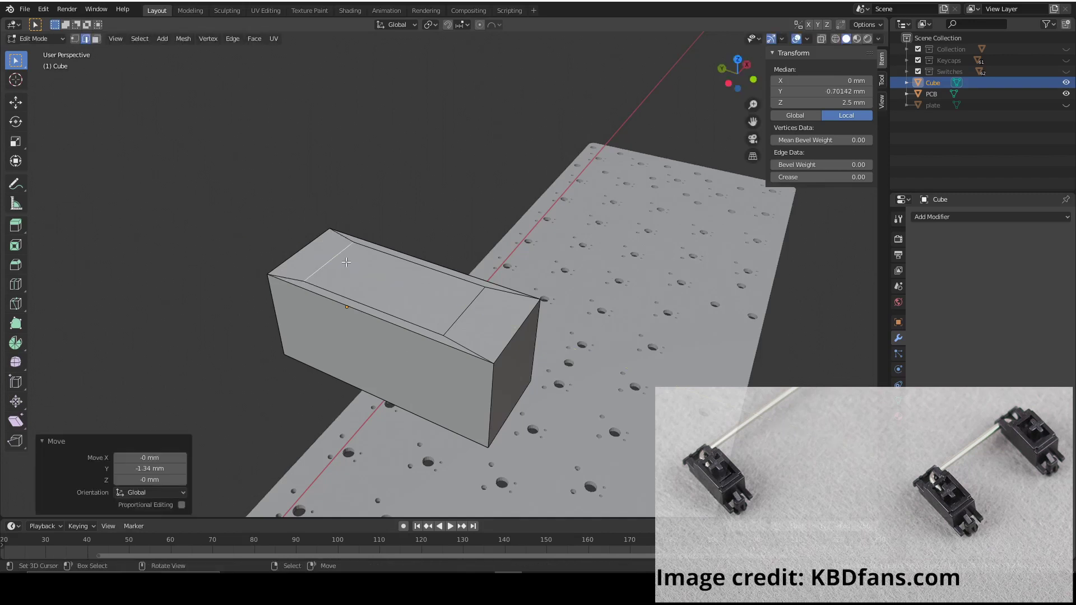
pyautogui.moveTo(390, 263); pyautogui.dragTo(499, 221, button='middle')
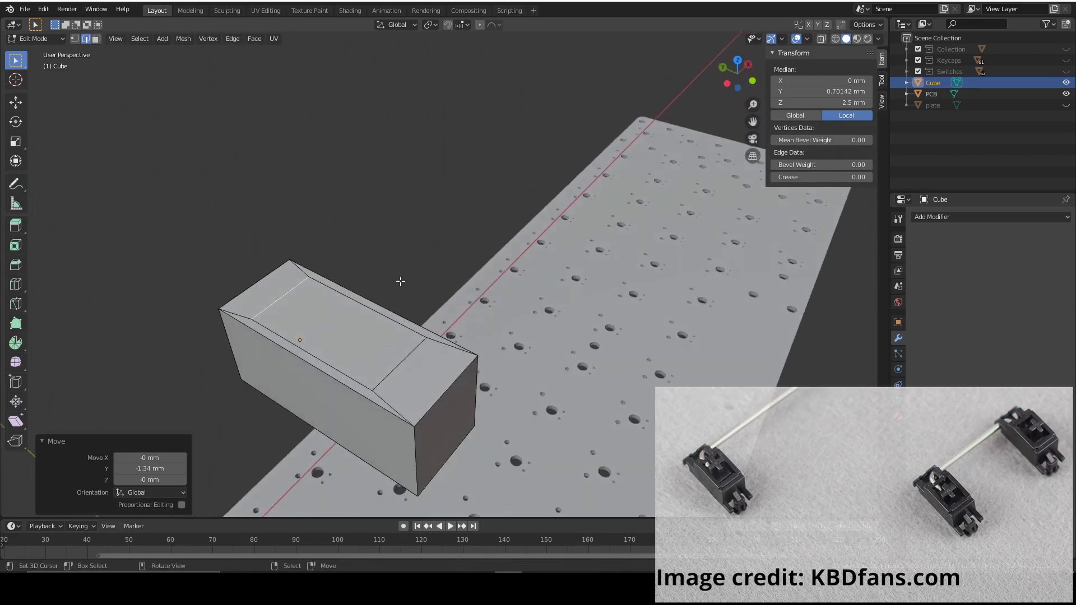
# Extrude the inner inset face on the block's top upward by 0.2 mm
pyautogui.moveTo(401, 281); pyautogui.dragTo(435, 241, button='middle')
pyautogui.press('g')
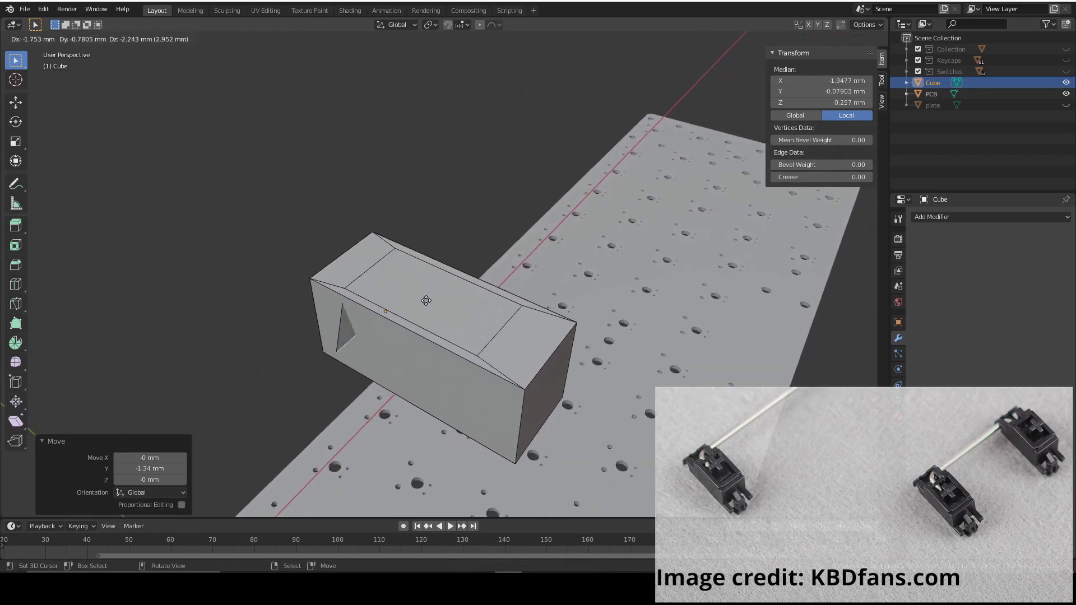
pyautogui.click(426, 300)
pyautogui.press('3')
pyautogui.click(411, 296)
pyautogui.press('e')
pyautogui.write('0.2')
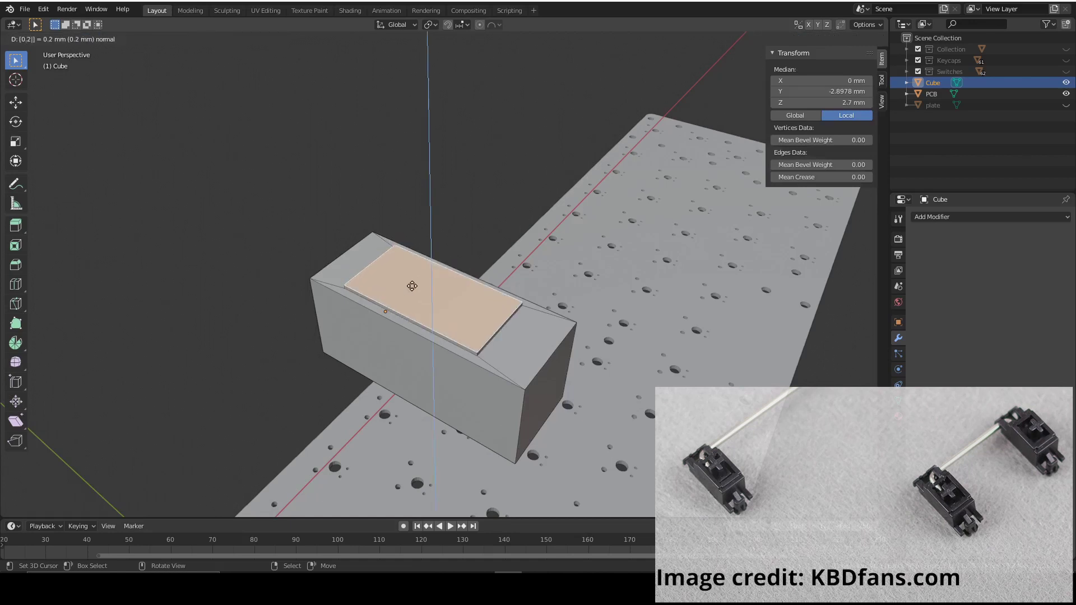
pyautogui.press('Return')
# Inset the raised top face by about 0.37 mm and extrude the inner face down by about 0.225 mm
pyautogui.scroll(4, 470, 299)
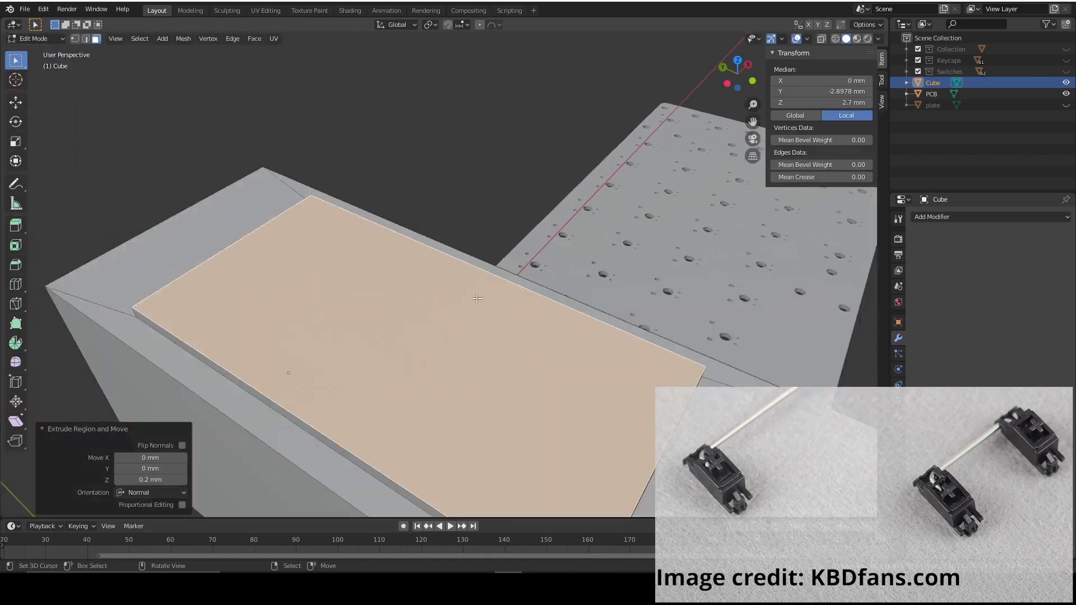
pyautogui.press('i')
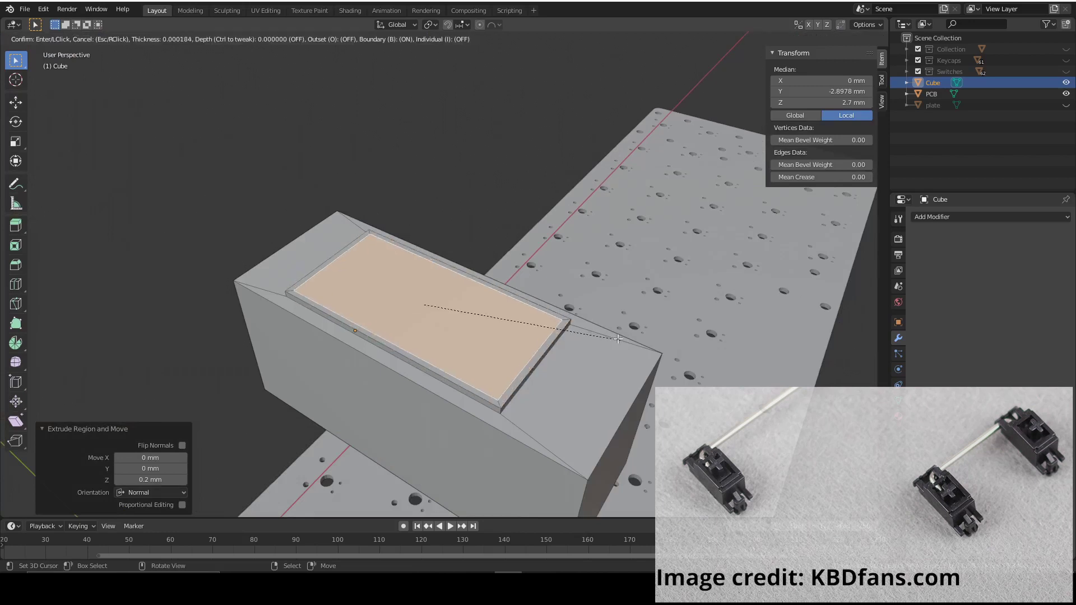
pyautogui.click(615, 337)
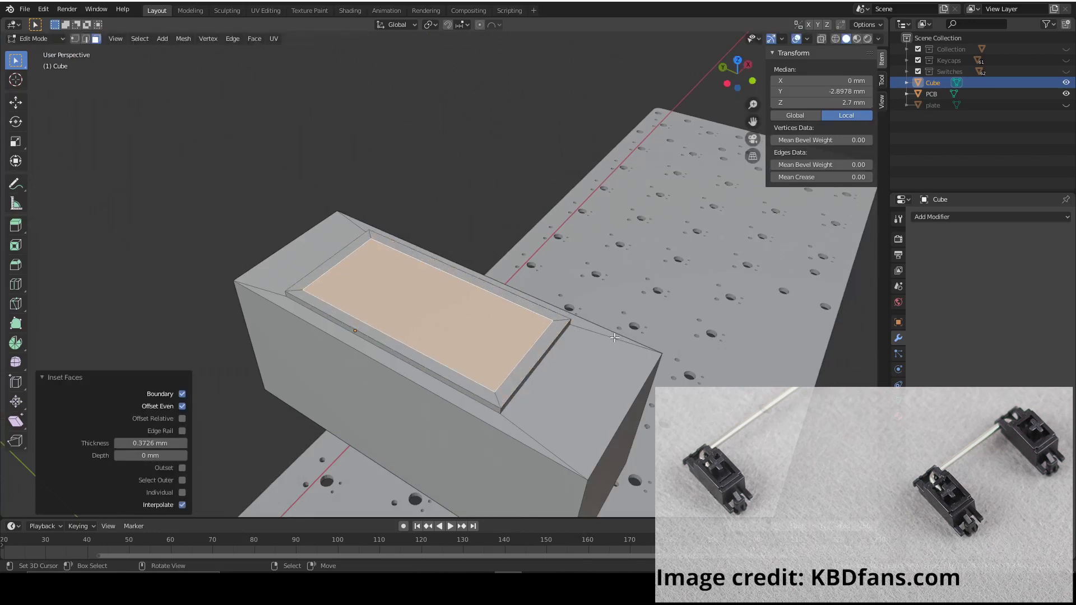
pyautogui.press('e')
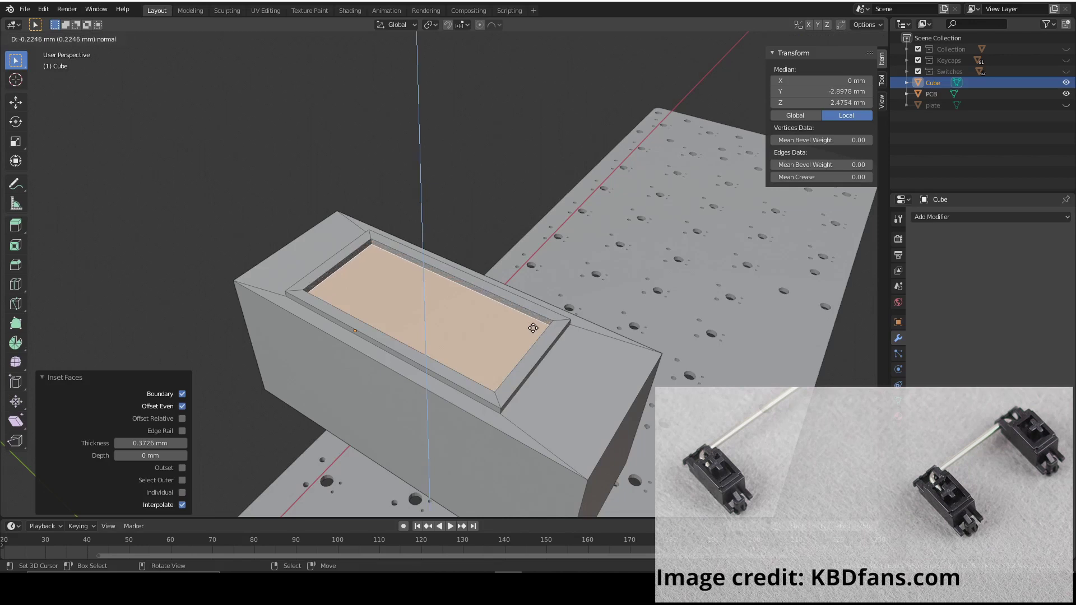
pyautogui.click(533, 329)
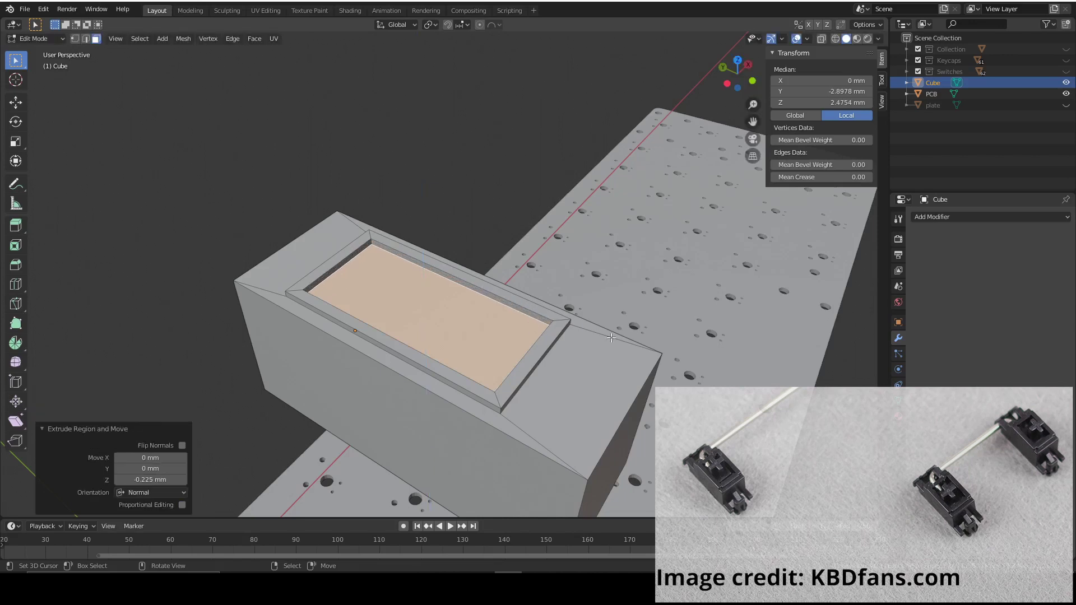
# Inset the recessed floor face by about 0.46 mm
pyautogui.press('i')
pyautogui.click(544, 332)
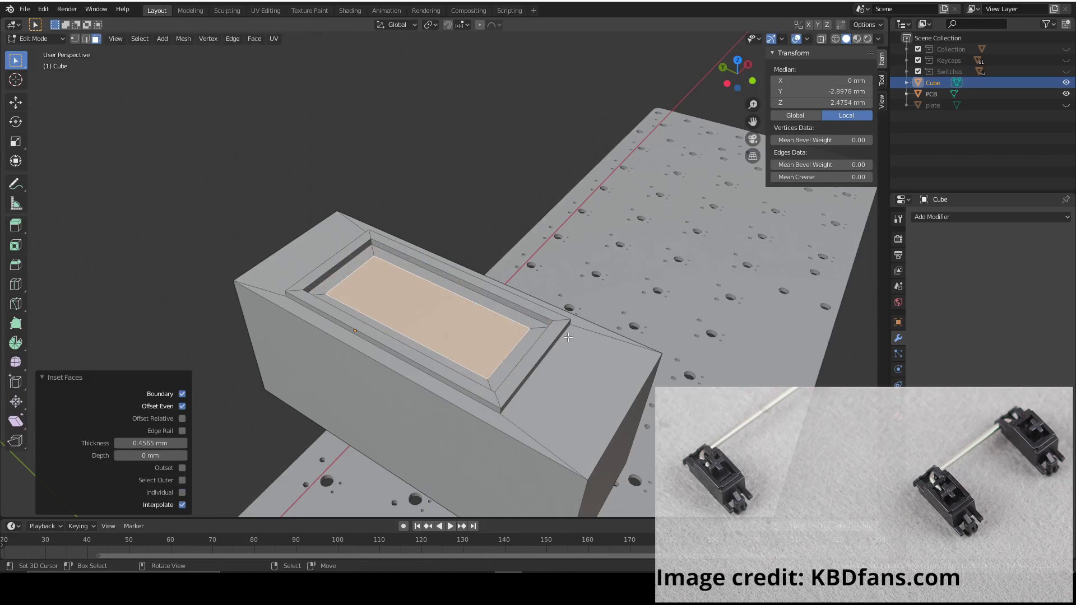
pyautogui.scroll(-5, 636, 307)
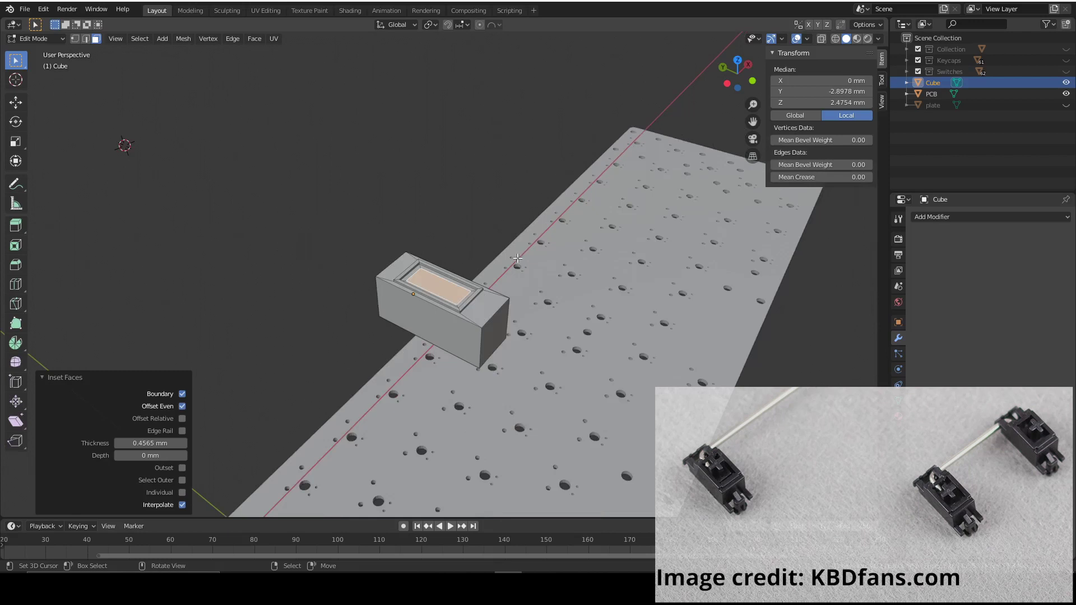
# Leave editing the housing block and add a new cube with a size of 1 mm
pyautogui.click(737, 63)
pyautogui.scroll(6, 484, 304)
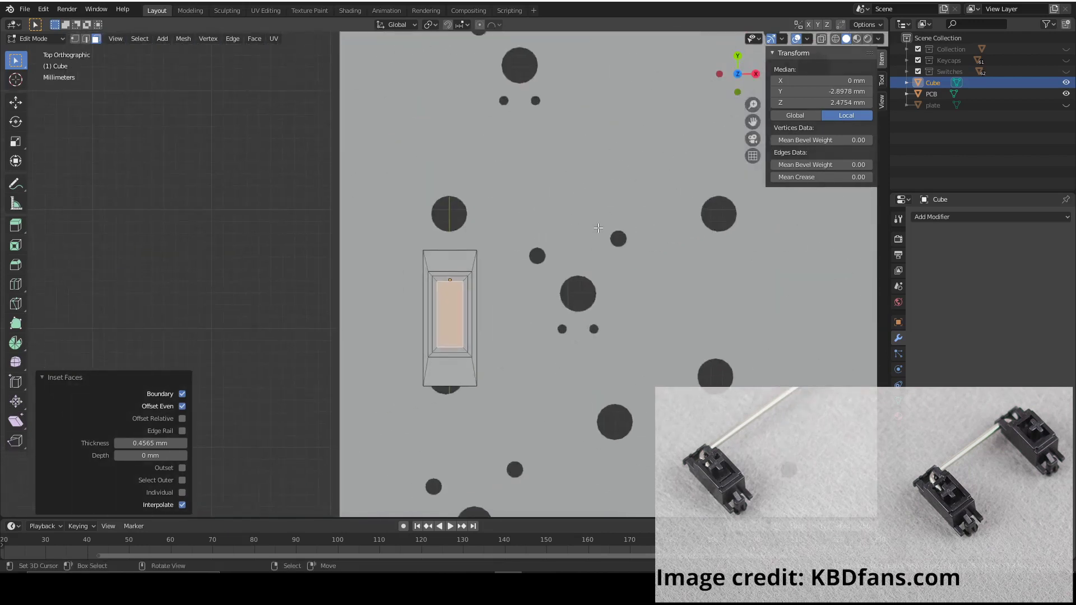
pyautogui.keyDown('shift'); pyautogui.moveTo(483, 305); pyautogui.dragTo(490, 217, button='middle'); pyautogui.keyUp('shift')
pyautogui.scroll(2, 482, 239)
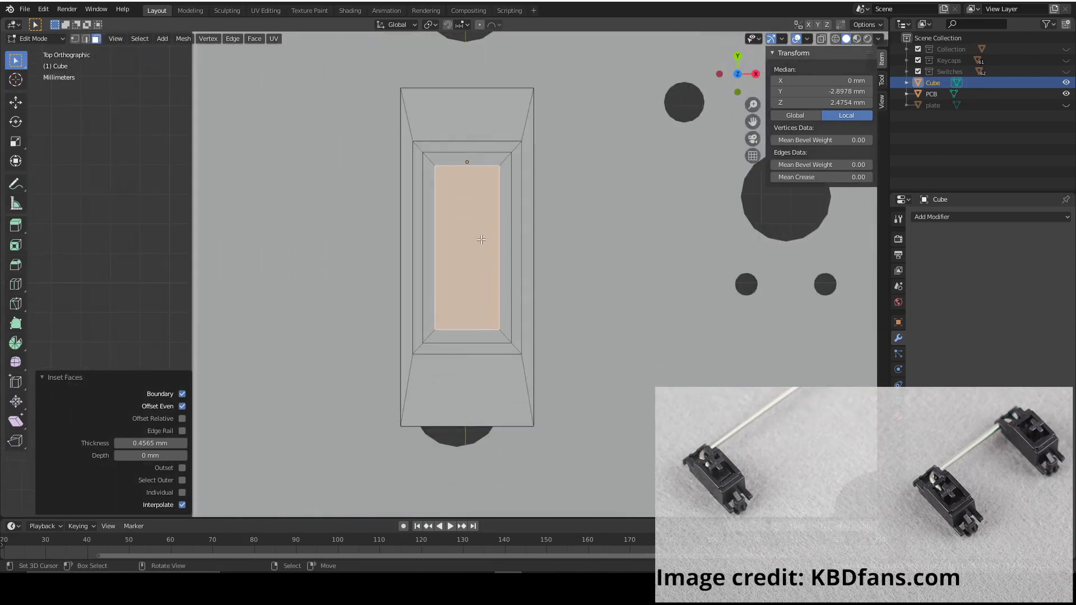
pyautogui.press('Tab')
pyautogui.scroll(-1, 493, 222)
pyautogui.scroll(1, 485, 259)
pyautogui.scroll(-2, 486, 259)
pyautogui.scroll(2, 485, 259)
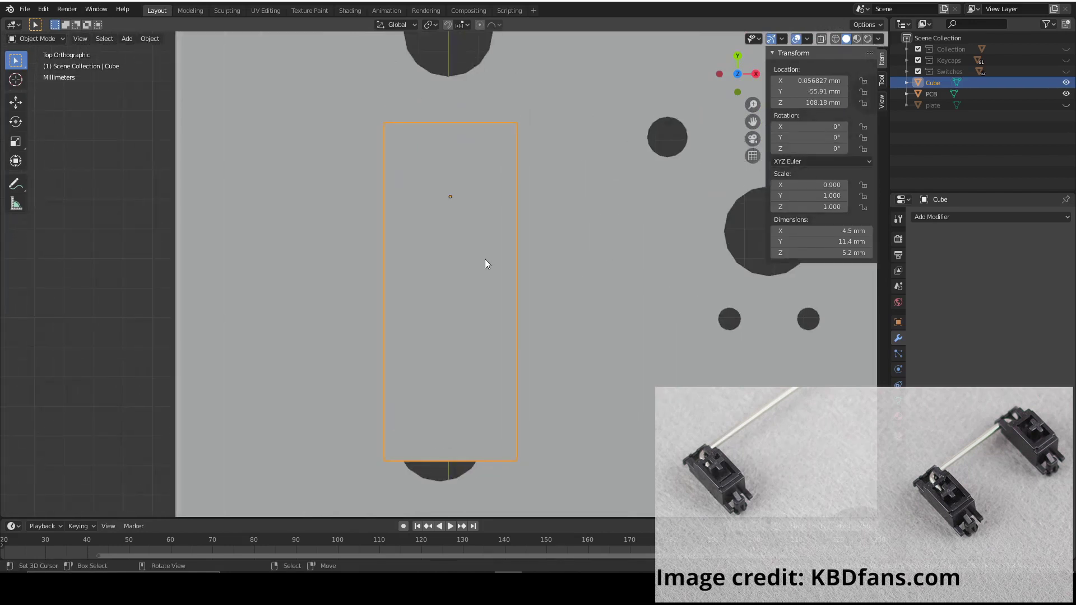
pyautogui.hotkey('shift', 'a')
pyautogui.click(536, 271)
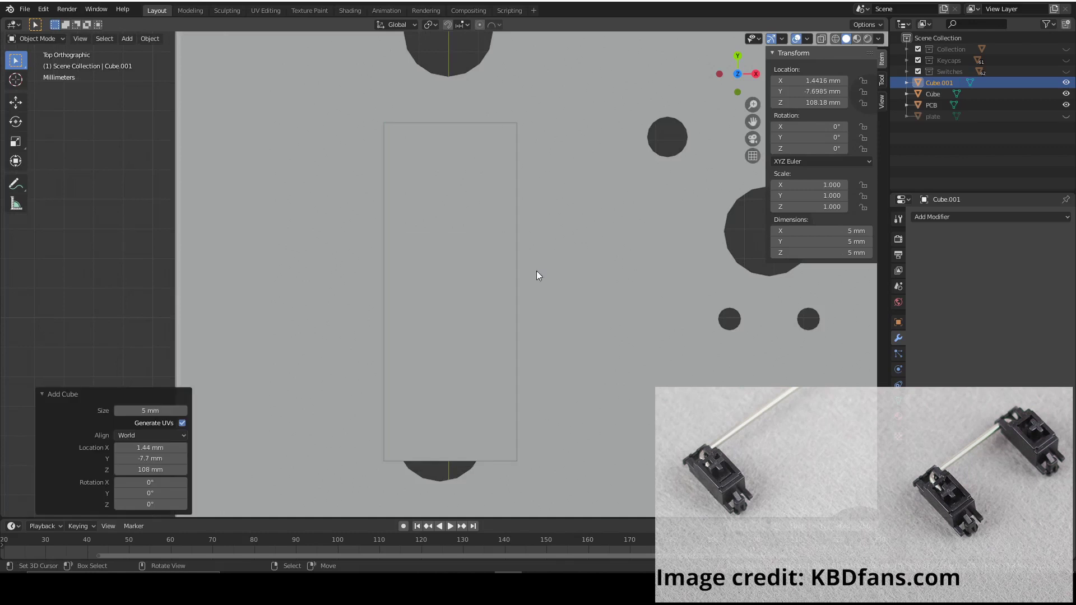
pyautogui.click(147, 411)
pyautogui.write('1')
pyautogui.press('Return')
# Move the small cube in the top view by about -1.29 mm in X and -51.6 mm in Y, over the housing's recess
pyautogui.scroll(-5, 474, 268)
pyautogui.moveTo(474, 268); pyautogui.dragTo(519, 230, button='middle')
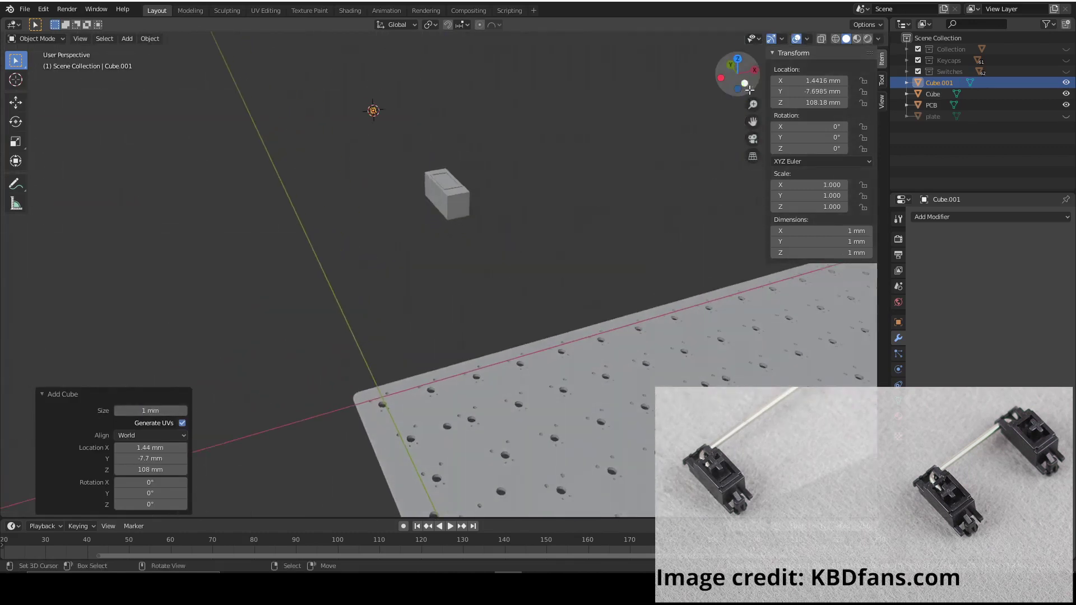
pyautogui.click(738, 60)
pyautogui.keyDown('shift'); pyautogui.moveTo(500, 190); pyautogui.dragTo(496, 232, button='middle'); pyautogui.keyUp('shift')
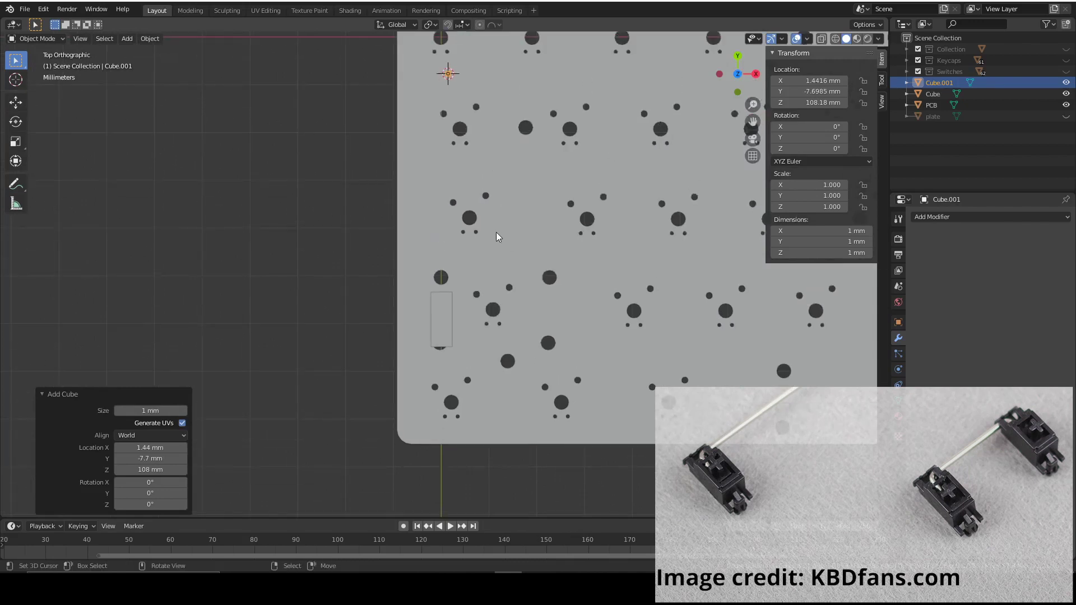
pyautogui.press('g')
pyautogui.click(490, 473)
pyautogui.scroll(3, 506, 419)
pyautogui.keyDown('shift'); pyautogui.moveTo(507, 419); pyautogui.dragTo(516, 311, button='middle'); pyautogui.keyUp('shift')
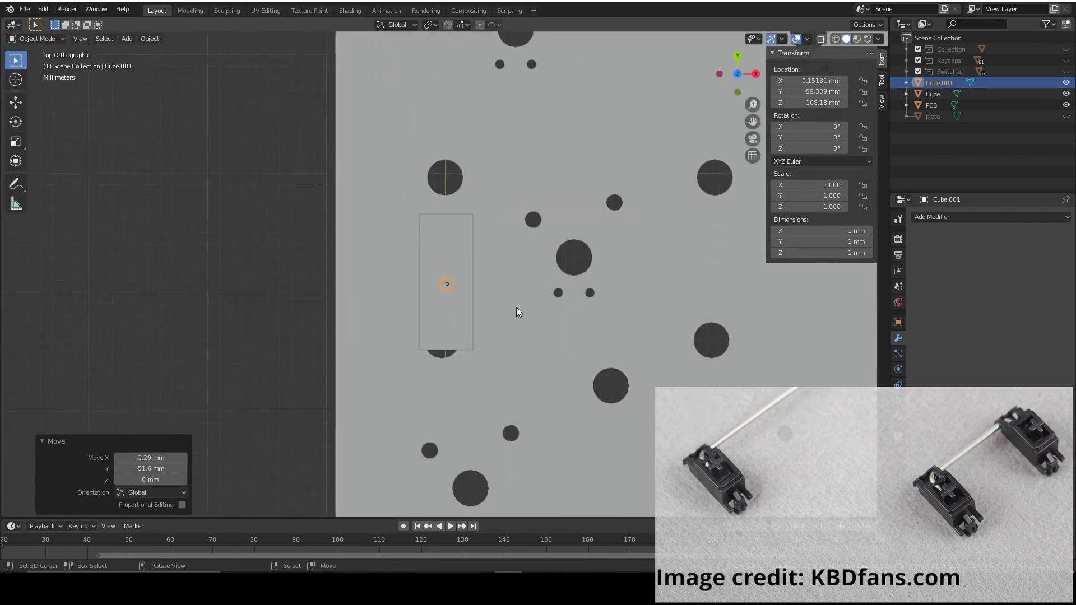
# Raise the small cube along Z well clear of the housing block
pyautogui.scroll(4, 526, 308)
pyautogui.moveTo(543, 360); pyautogui.dragTo(498, 292, button='middle')
pyautogui.press('g')
pyautogui.press('z')
pyautogui.click(501, 193)
pyautogui.moveTo(456, 208); pyautogui.dragTo(462, 291, button='middle')
# Extrude two of the small cube's side faces outward by 1 mm each
pyautogui.press('Tab')
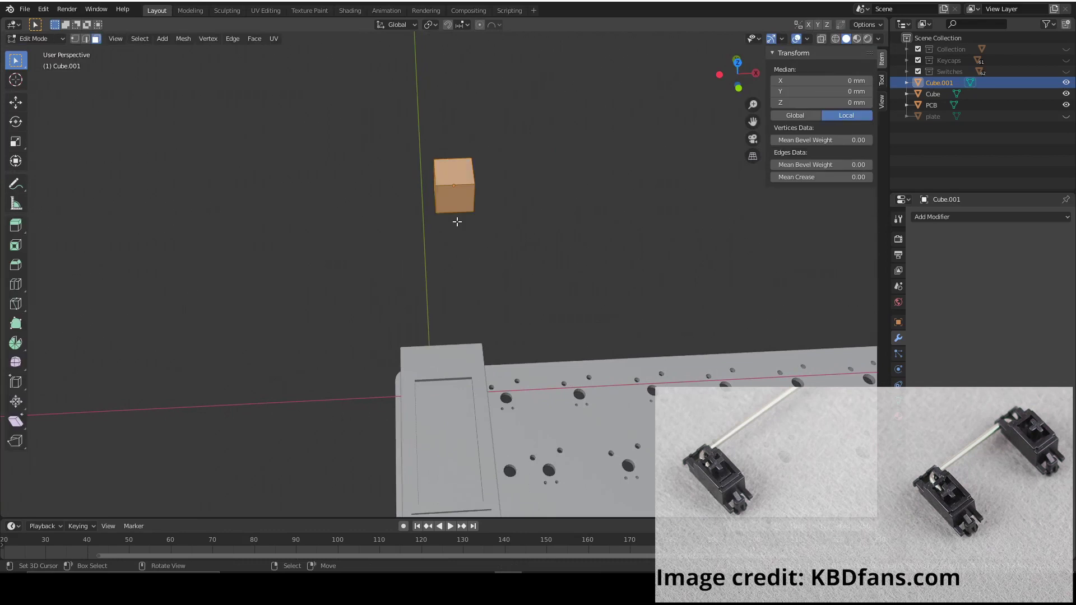
pyautogui.moveTo(457, 222); pyautogui.dragTo(504, 182, button='middle')
pyautogui.rightClick(498, 161)
pyautogui.write('e')
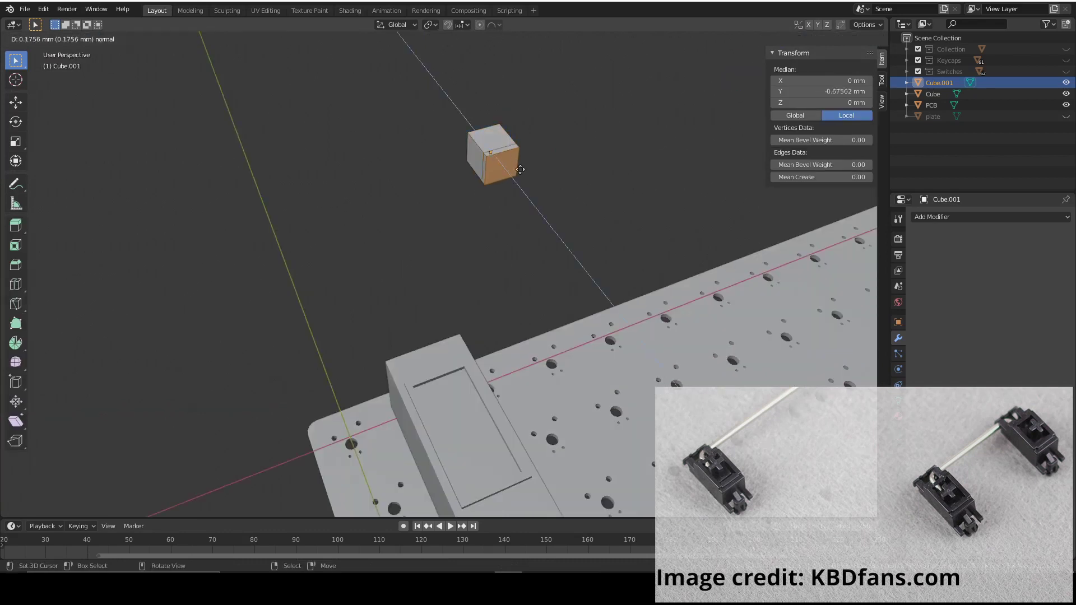
pyautogui.write('1')
pyautogui.press('Return')
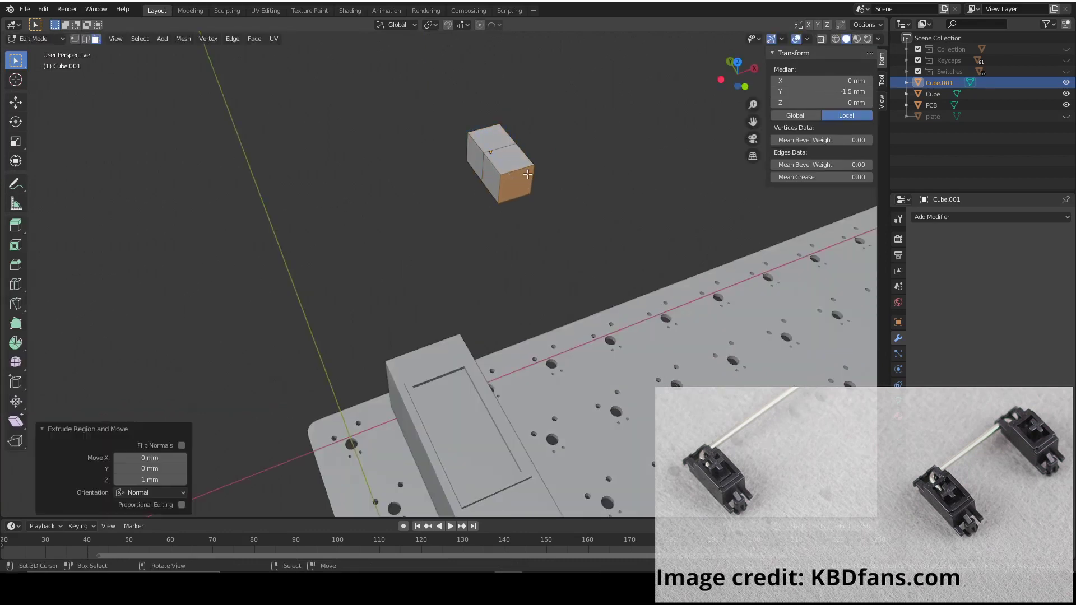
pyautogui.rightClick(477, 164)
# Extrude the cube's remaining two side faces outward by 1 mm each to complete a cross shape
pyautogui.write('e1')
pyautogui.press('Return')
pyautogui.moveTo(527, 157); pyautogui.dragTo(449, 160, button='middle')
pyautogui.rightClick(388, 139)
pyautogui.press('KP_Decimal')
pyautogui.press('e')
pyautogui.press('1')
pyautogui.press('Return')
pyautogui.moveTo(476, 281)
pyautogui.mouseDown(button='middle')
pyautogui.moveTo(435, 257)
pyautogui.moveTo(486, 281)
pyautogui.mouseUp(button='middle')
pyautogui.rightClick(394, 292)
pyautogui.write('e1')
pyautogui.press('Return')
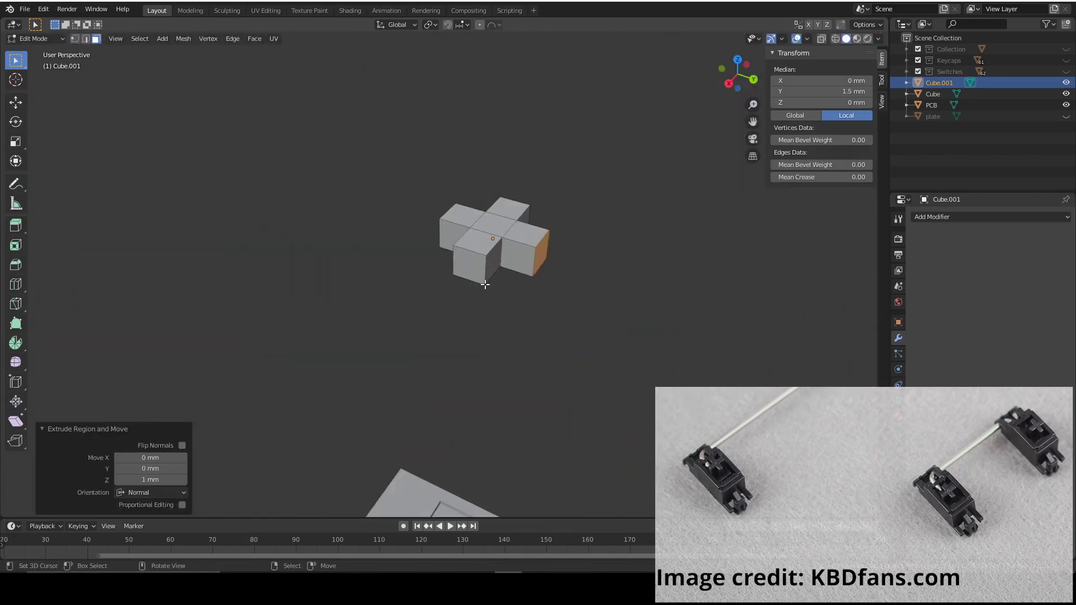
# Dissolve the edges around the central square on the cross's top face
pyautogui.scroll(-2, 500, 282)
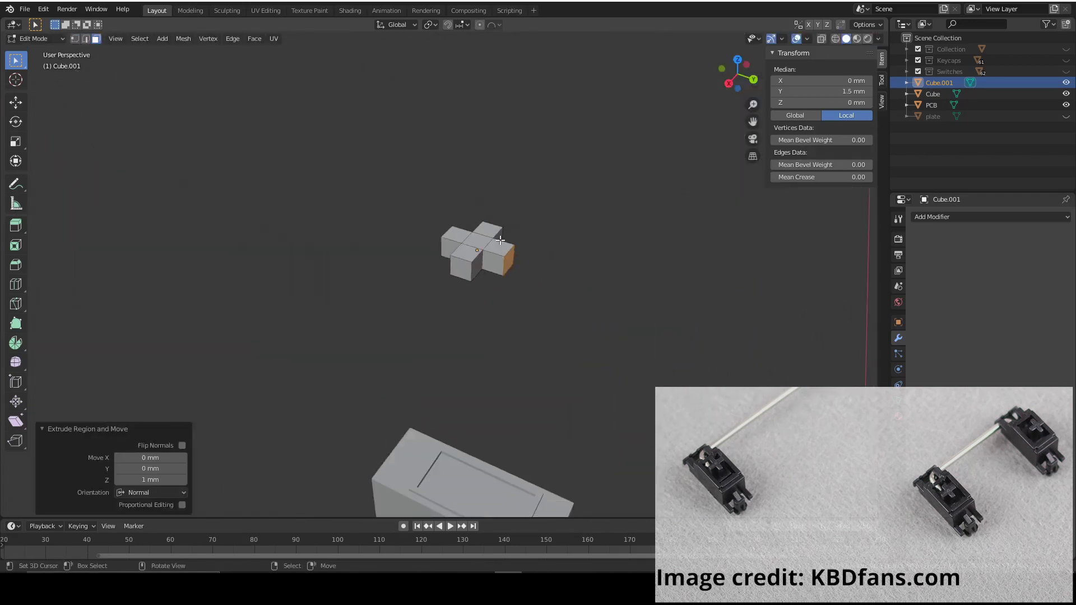
pyautogui.press('2')
pyautogui.scroll(2, 496, 240)
pyautogui.click(488, 240)
pyautogui.keyDown('shift'); pyautogui.click(507, 217); pyautogui.keyUp('shift')
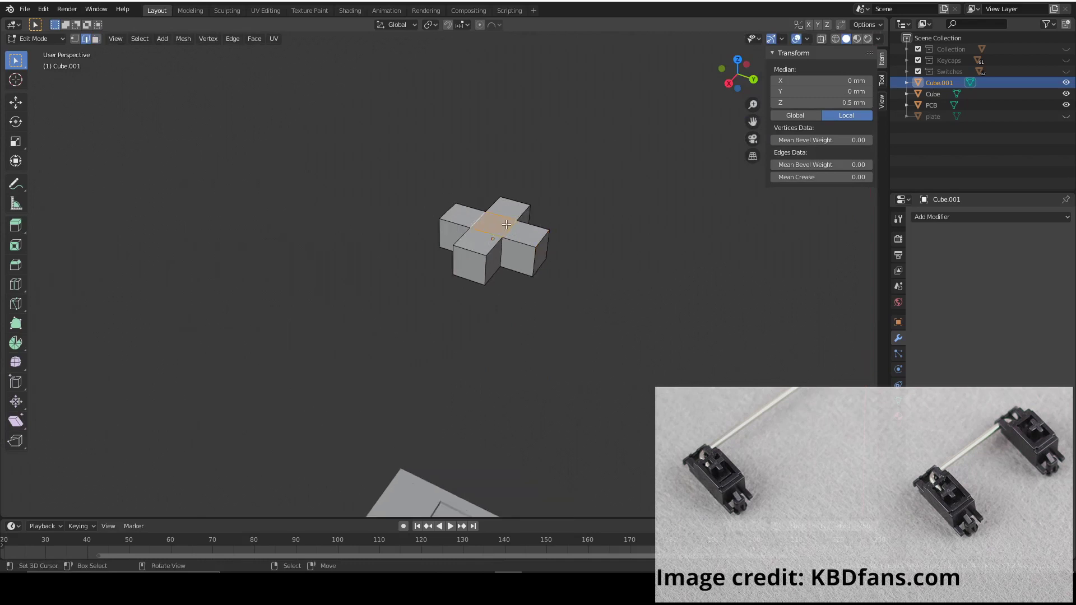
pyautogui.press('x')
pyautogui.click(506, 224)
# Extrude the cross's merged top face upward by about 3.32 mm
pyautogui.scroll(5, 507, 224)
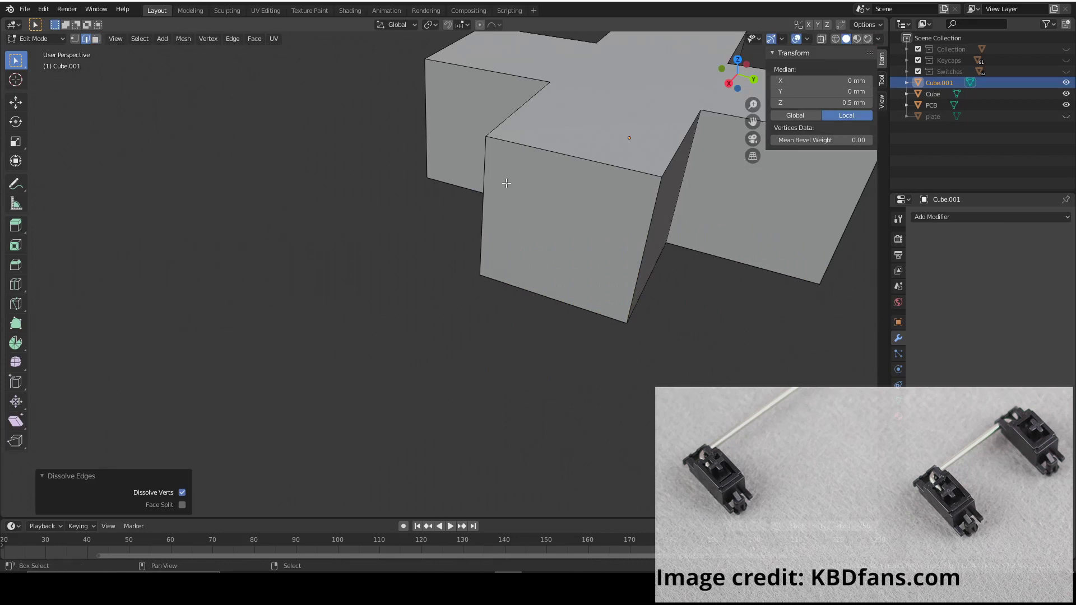
pyautogui.scroll(-8, 473, 206)
pyautogui.press('e')
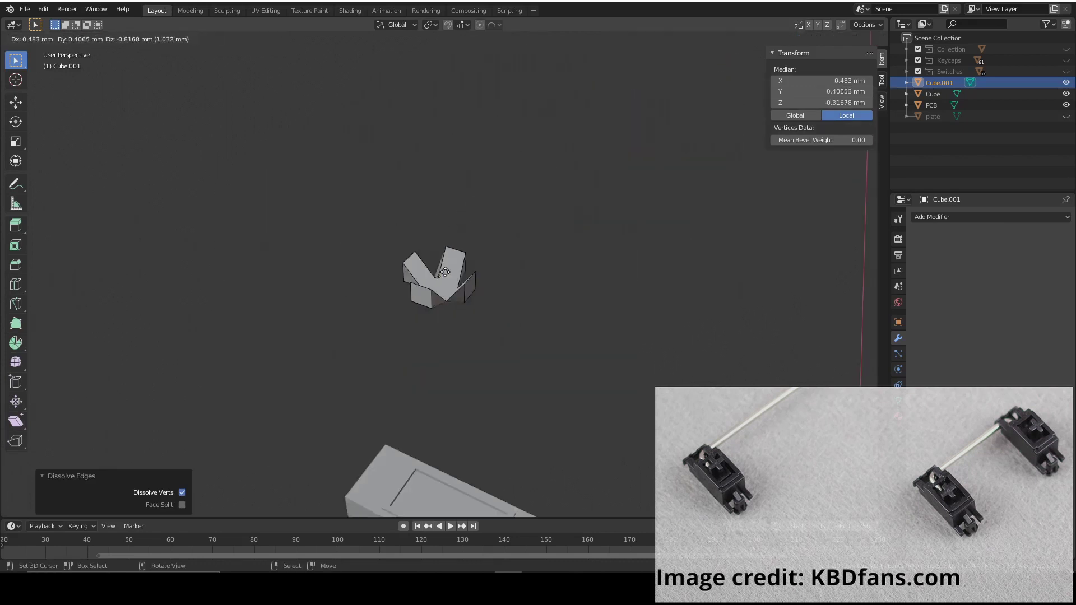
pyautogui.rightClick(445, 272)
pyautogui.press('3')
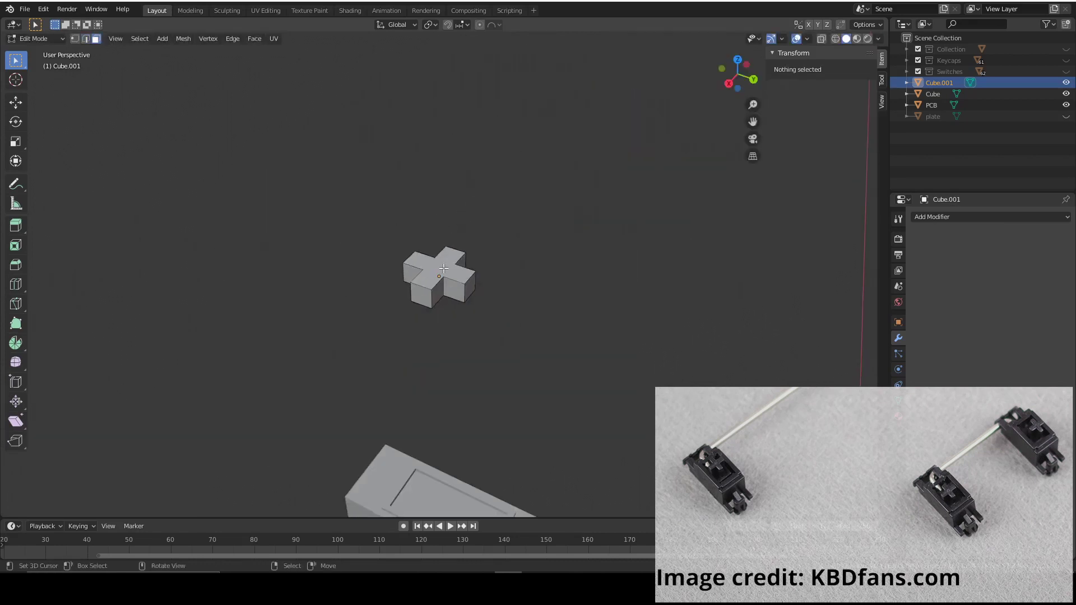
pyautogui.press('b')
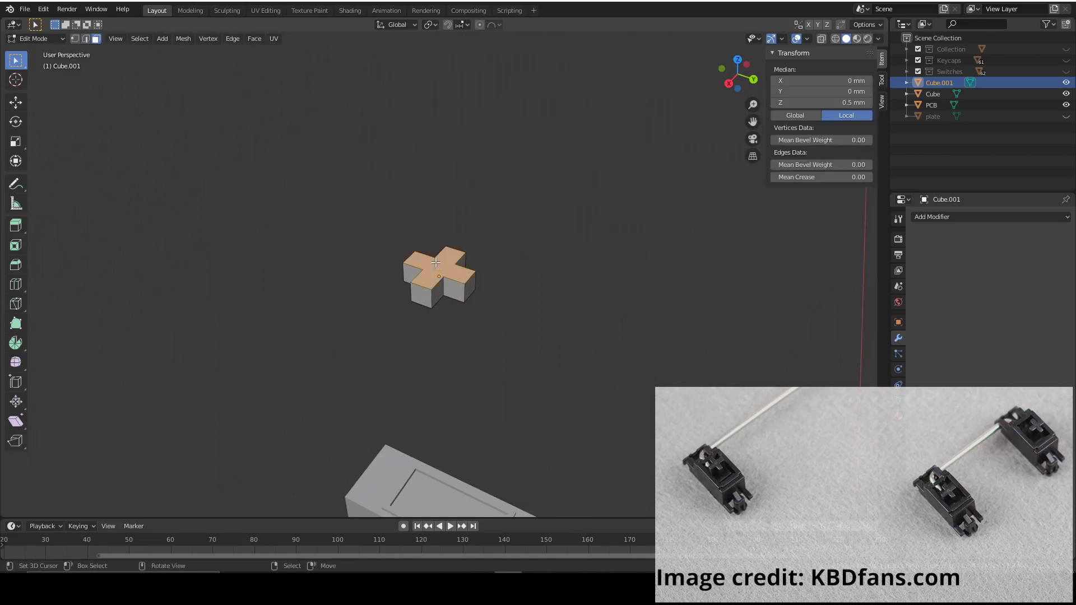
pyautogui.press('e')
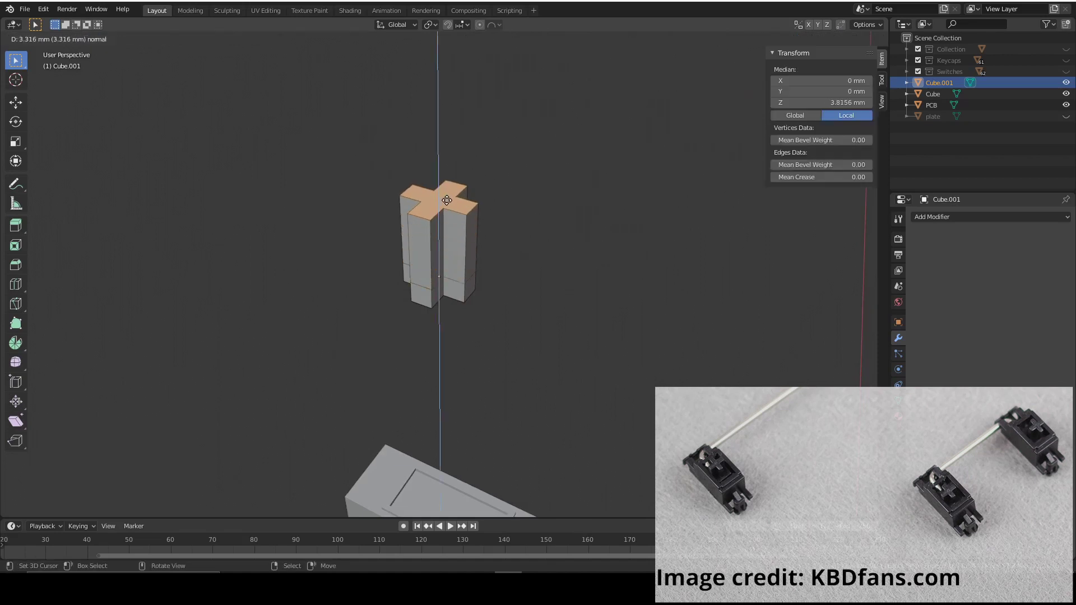
pyautogui.click(447, 200)
# Leave editing the cross and lower it by about 17.1 mm along Z onto the housing's top
pyautogui.scroll(-4, 469, 307)
pyautogui.moveTo(469, 308); pyautogui.dragTo(519, 274, button='middle')
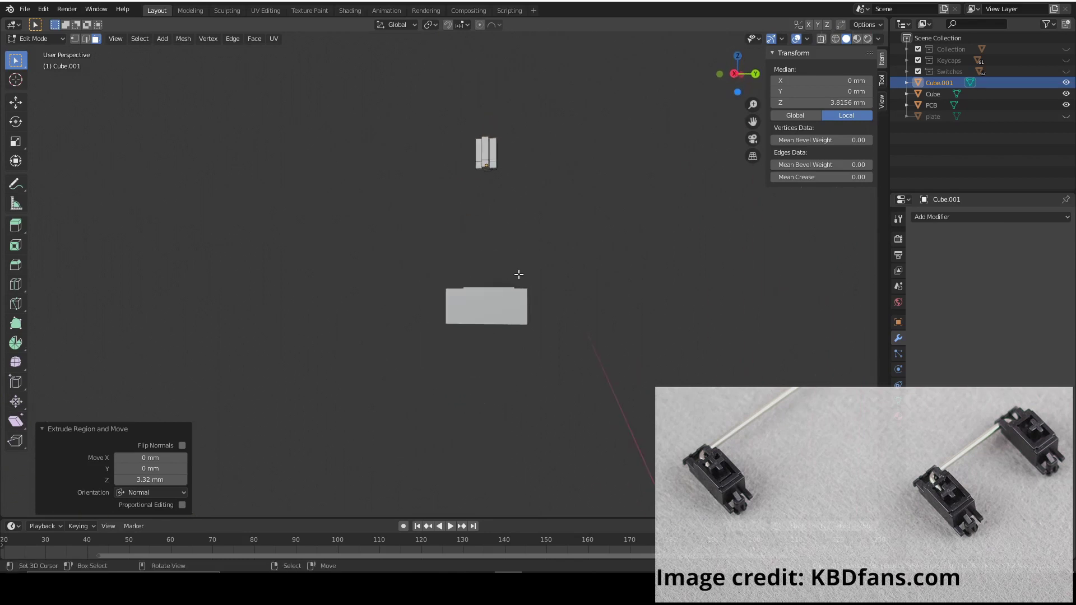
pyautogui.click(729, 75)
pyautogui.press('Tab')
pyautogui.scroll(2, 566, 207)
pyautogui.keyDown('shift'); pyautogui.moveTo(560, 194); pyautogui.dragTo(509, 237, button='middle'); pyautogui.keyUp('shift')
pyautogui.scroll(3, 499, 261)
pyautogui.press('g')
pyautogui.press('z')
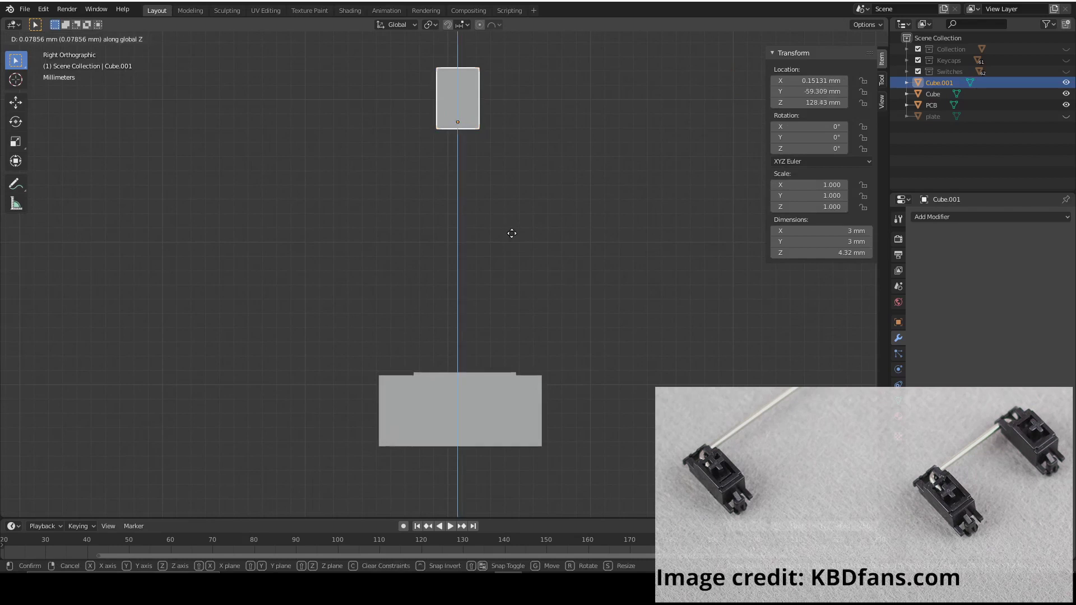
pyautogui.click(588, 481)
# Lower the cross stem along Z to about 110.37 mm so its base sits inside the housing
pyautogui.scroll(3, 557, 381)
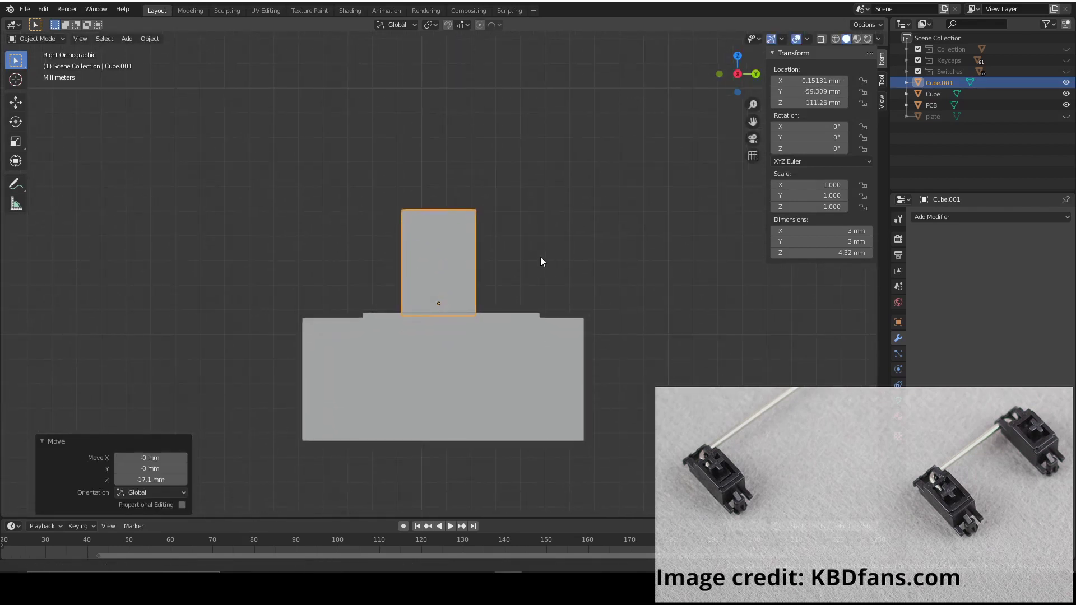
pyautogui.press('g')
pyautogui.press('z')
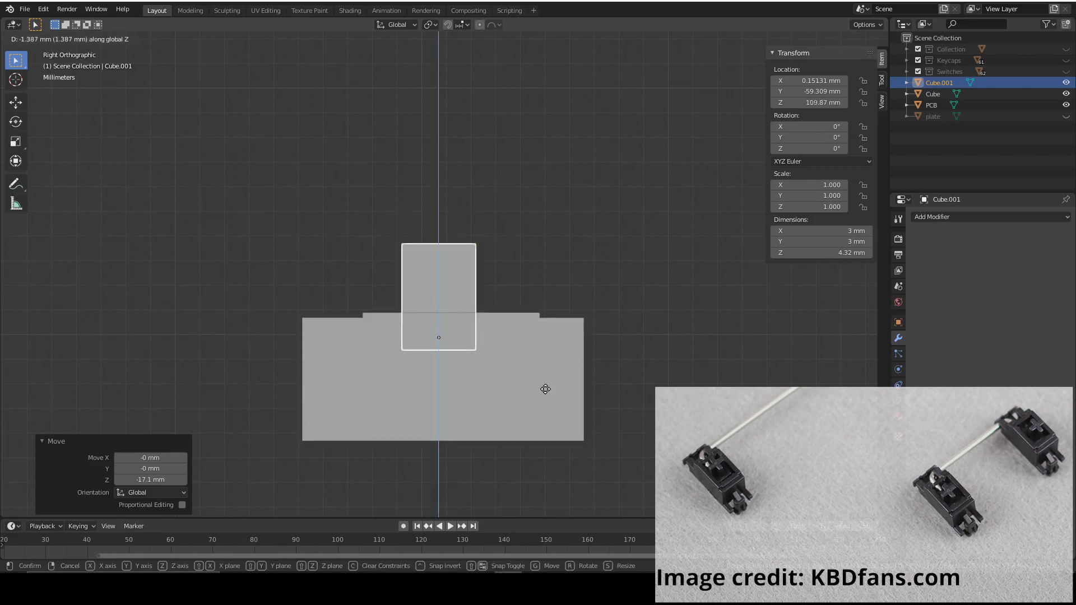
pyautogui.click(553, 377)
# Shift the cross stem by about -0.076 mm along X to centre it on the housing
pyautogui.click(525, 379)
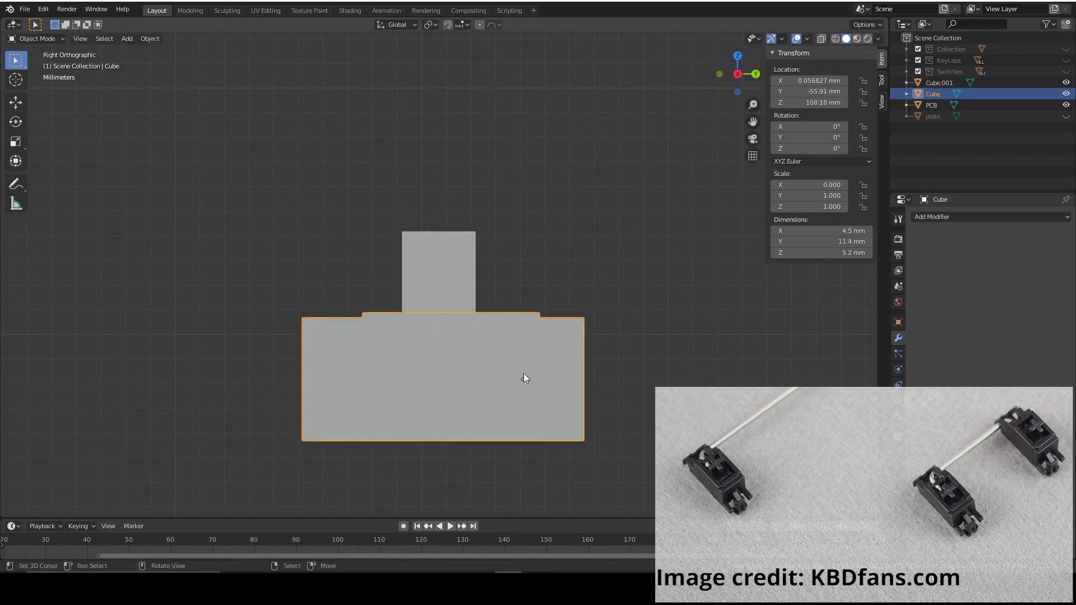
pyautogui.click(721, 70)
pyautogui.scroll(2, 597, 323)
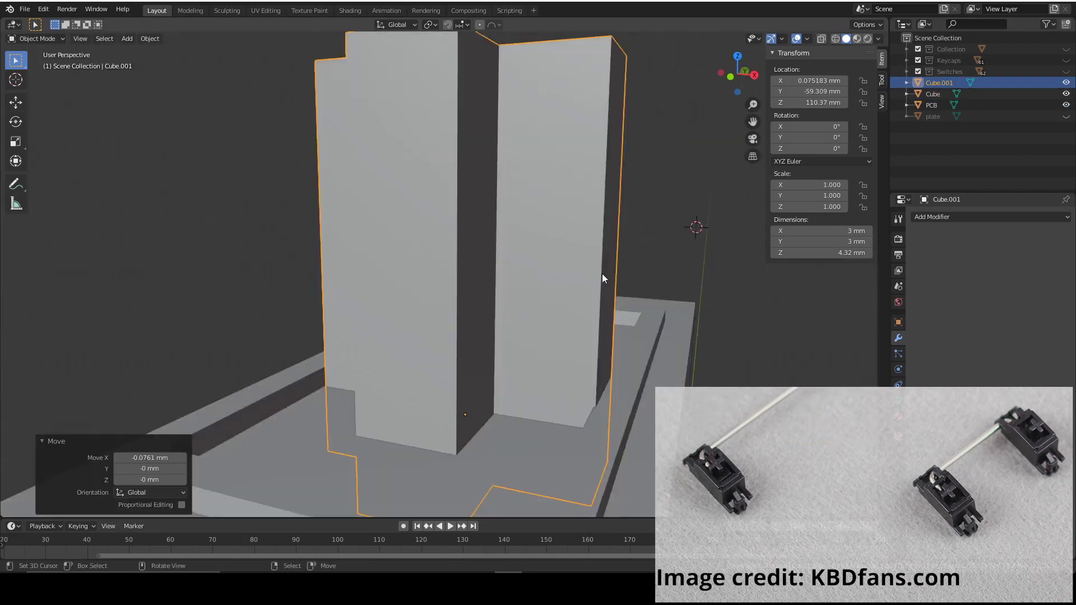
pyautogui.moveTo(602, 274); pyautogui.dragTo(679, 312, button='middle')
pyautogui.scroll(-5, 611, 308)
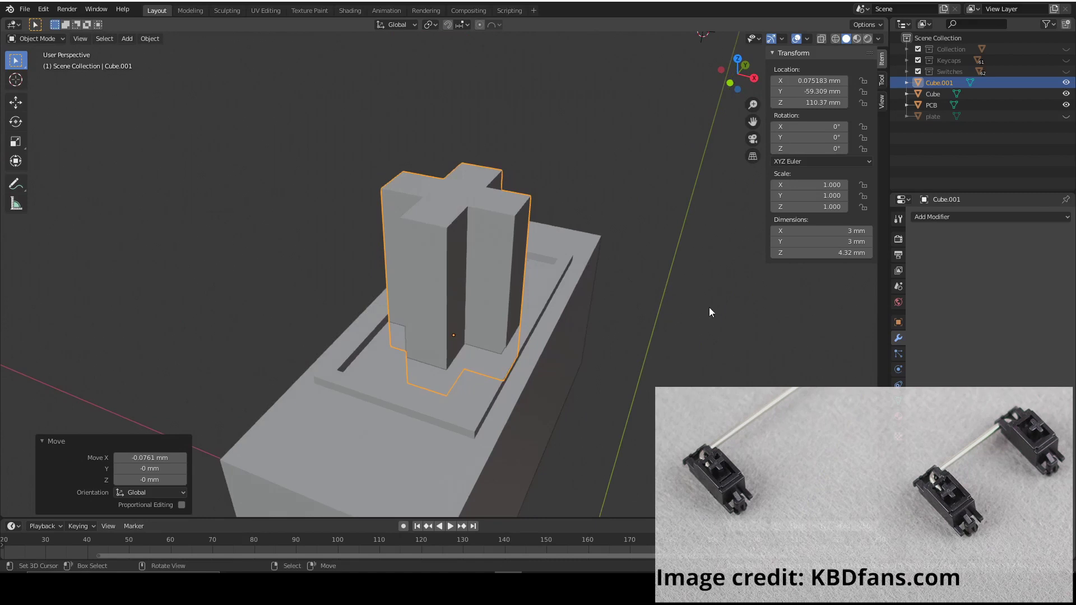
# Add a Boolean modifier to the housing, set to Union, with the cross stem as its object
pyautogui.click(540, 341)
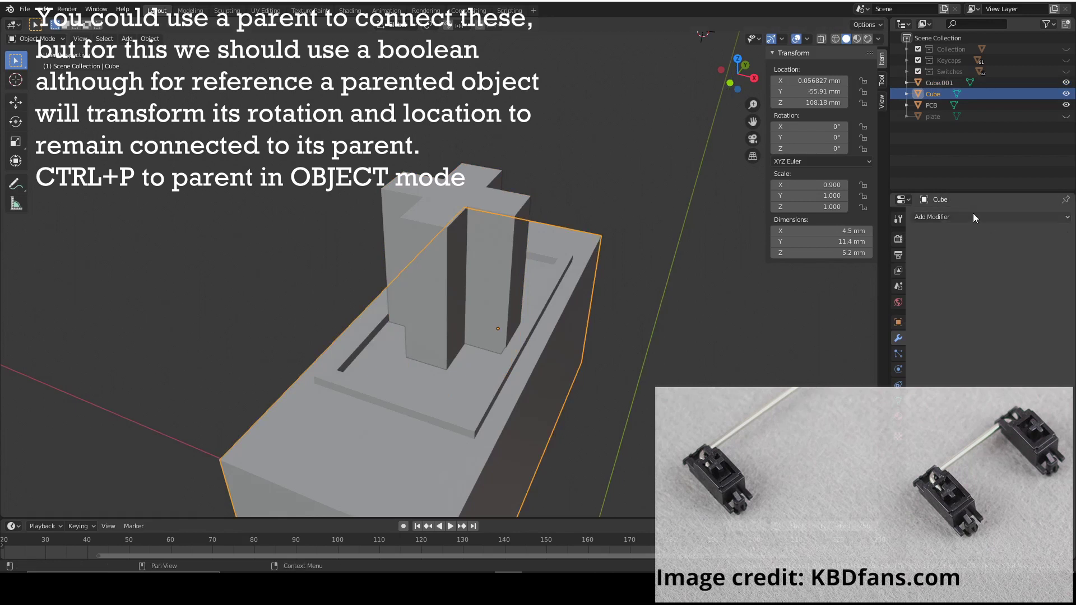
pyautogui.click(973, 213)
pyautogui.click(866, 268)
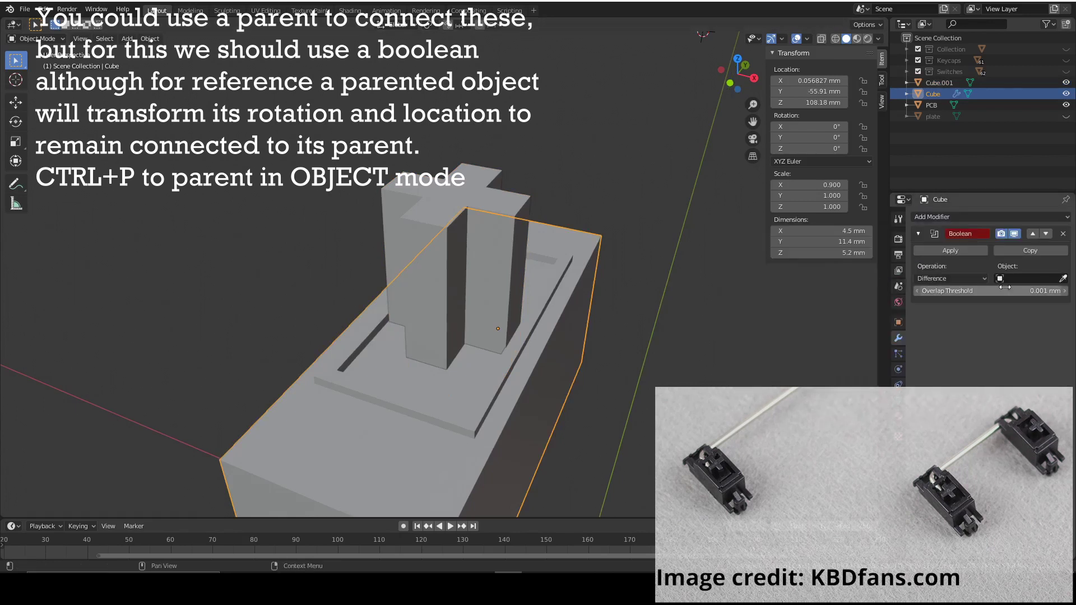
pyautogui.click(984, 279)
pyautogui.click(956, 304)
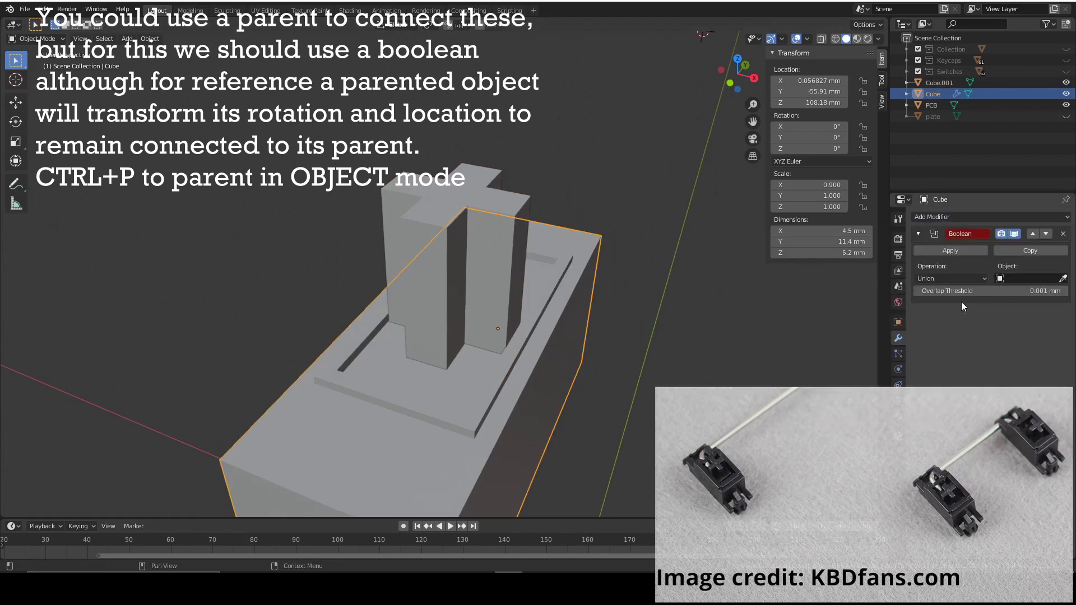
pyautogui.click(1062, 278)
pyautogui.click(462, 225)
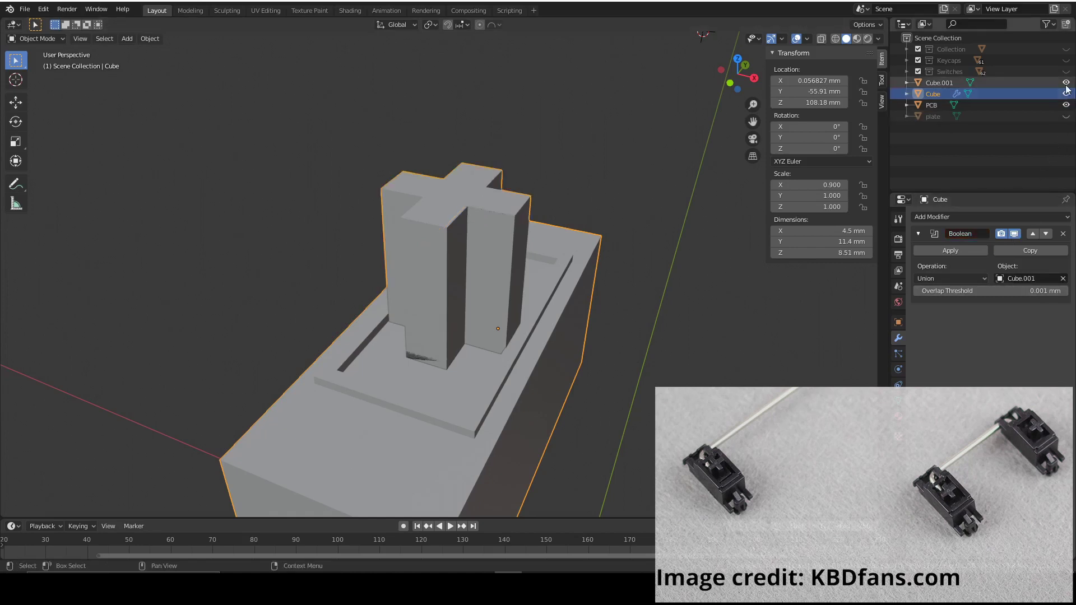
# Apply the housing's Boolean modifier and delete the separate cross stem object Cube.001
pyautogui.click(964, 248)
pyautogui.click(943, 83)
pyautogui.rightClick(943, 83)
pyautogui.click(943, 83)
# Move the joined stabilizer about 1.61 mm along Y and slightly in negative X, placing it between its two PCB holes
pyautogui.moveTo(563, 300); pyautogui.dragTo(525, 344, button='middle')
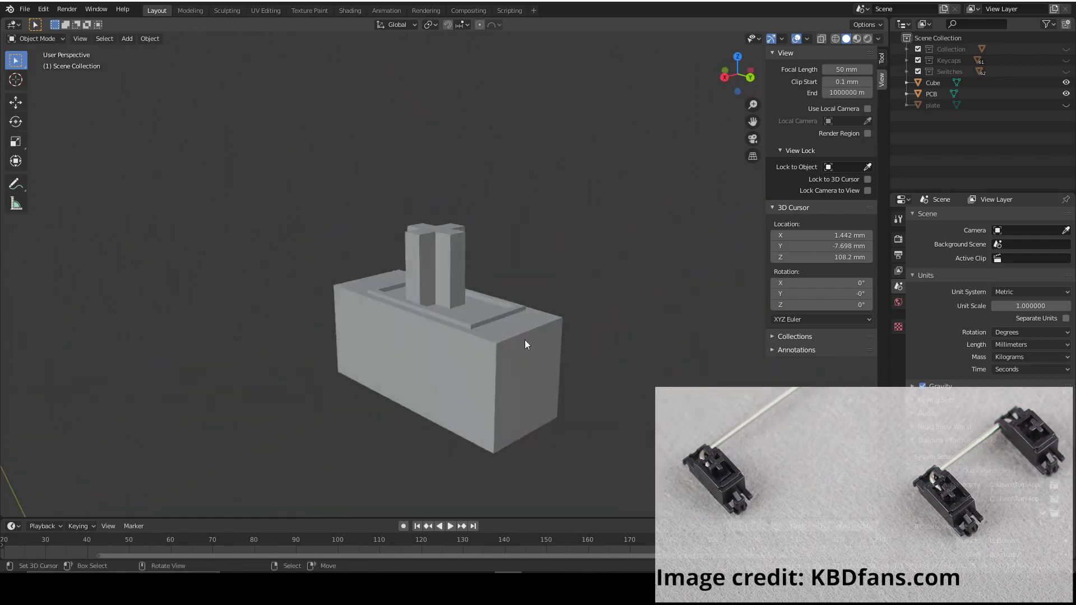
pyautogui.click(536, 371)
pyautogui.press('Tab')
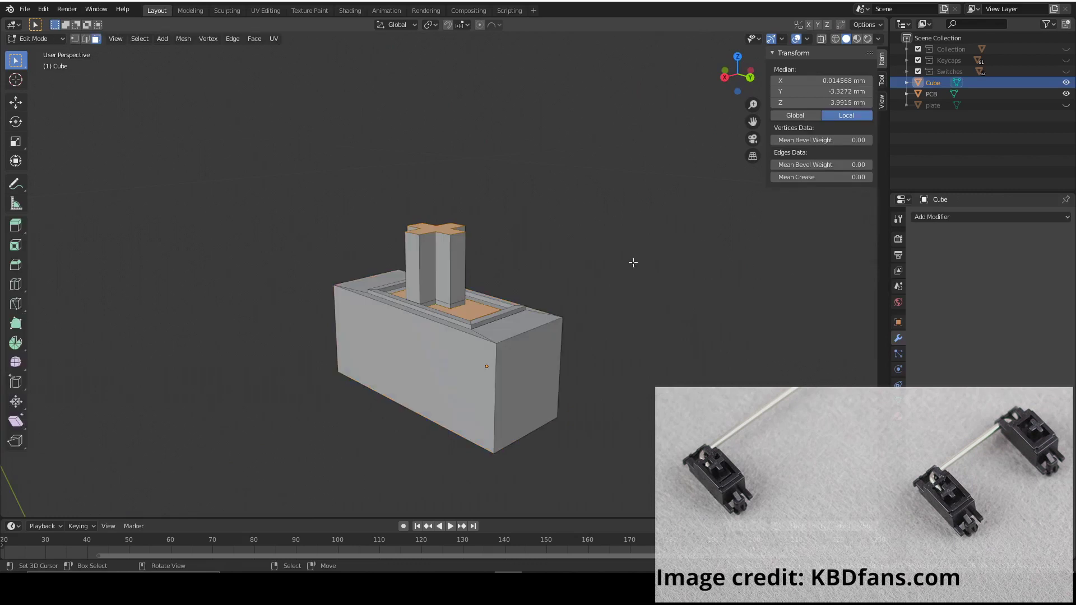
pyautogui.click(737, 65)
pyautogui.scroll(3, 496, 252)
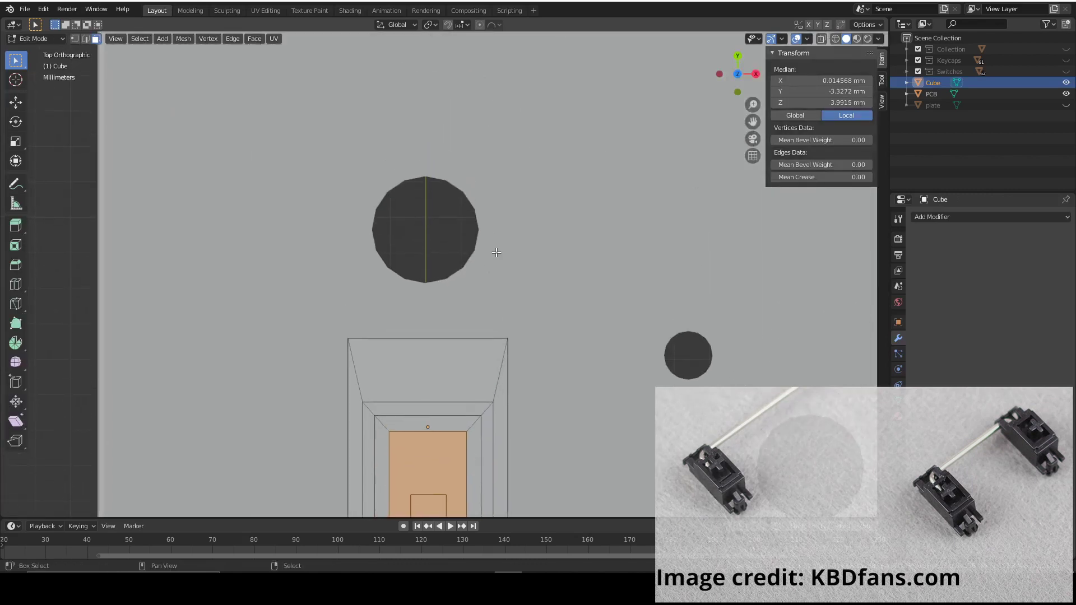
pyautogui.scroll(-6, 478, 334)
pyautogui.scroll(1, 507, 376)
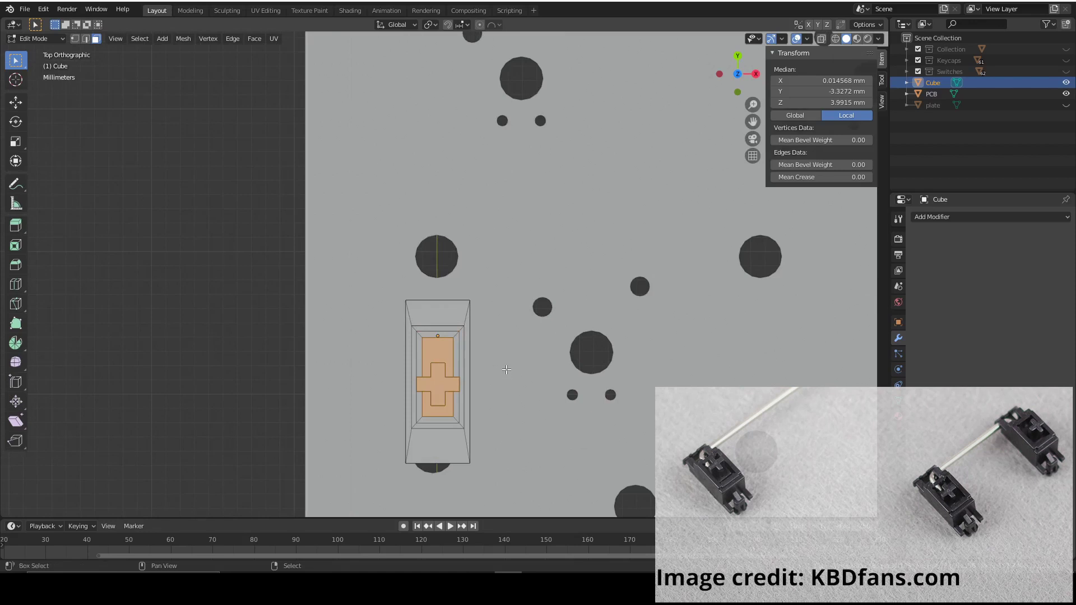
pyautogui.press('Tab')
pyautogui.press('g')
pyautogui.press('y')
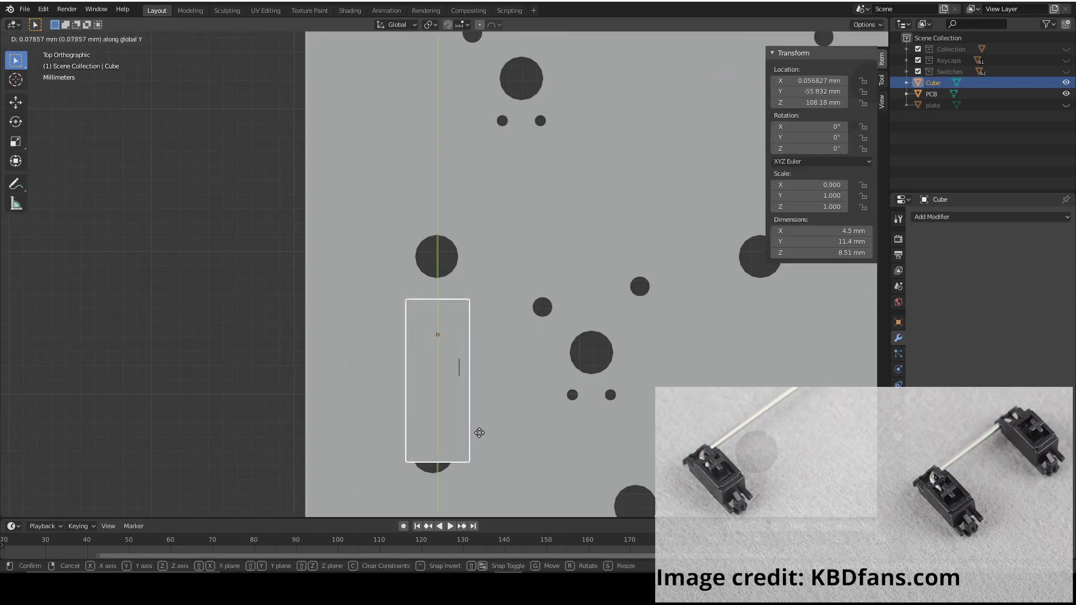
pyautogui.click(454, 415)
pyautogui.press('g')
pyautogui.press('x')
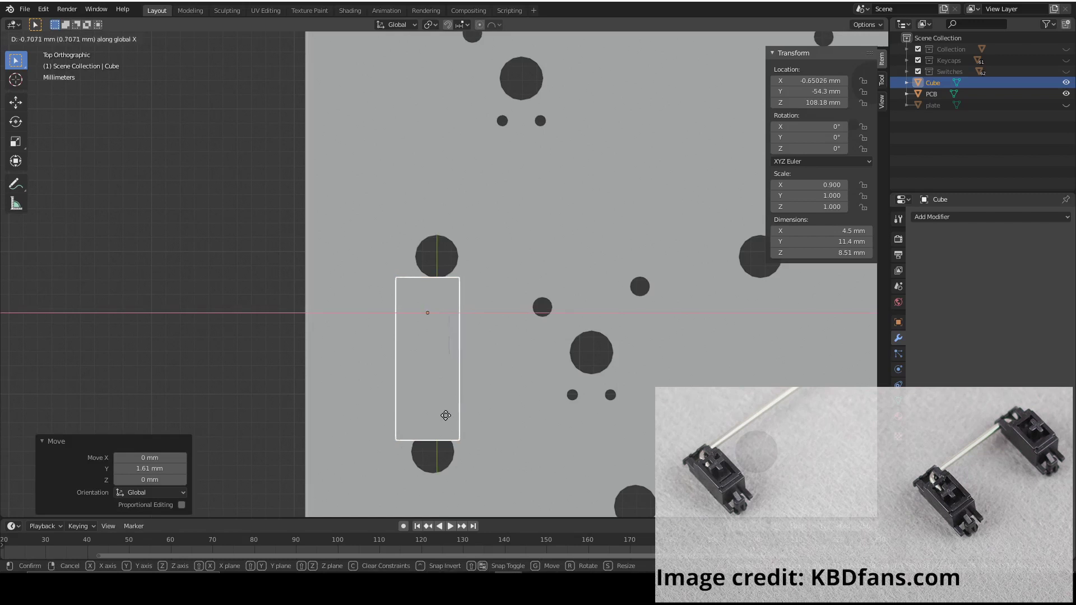
pyautogui.click(452, 415)
# Add one horizontal loop cut at mid-height across the end face of the housing
pyautogui.moveTo(512, 398); pyautogui.dragTo(560, 291, button='middle')
pyautogui.press('Tab')
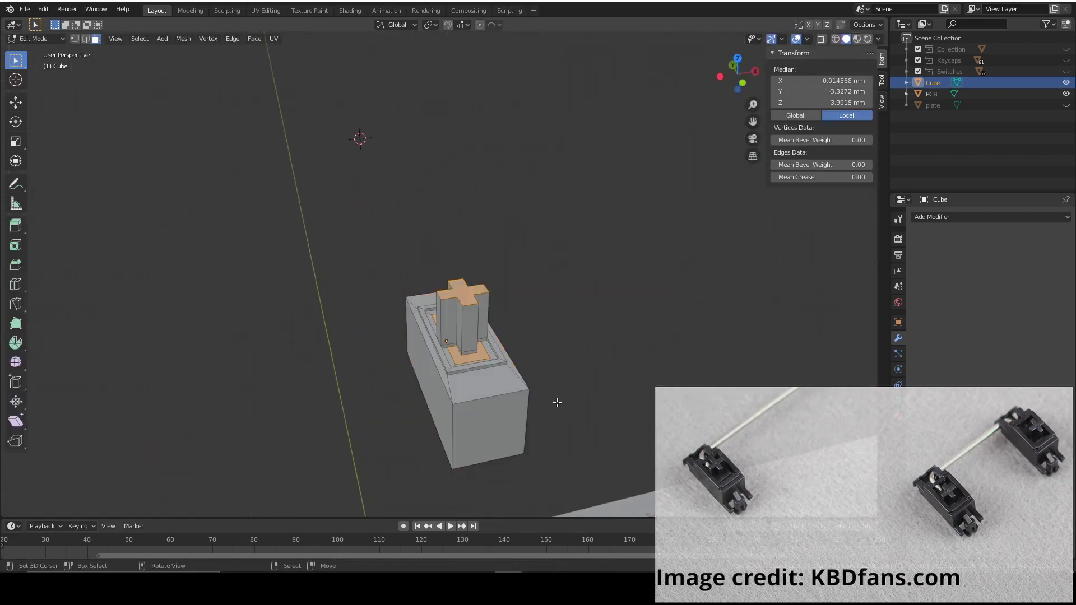
pyautogui.moveTo(669, 128); pyautogui.dragTo(730, 187, button='middle')
pyautogui.scroll(3, 730, 187)
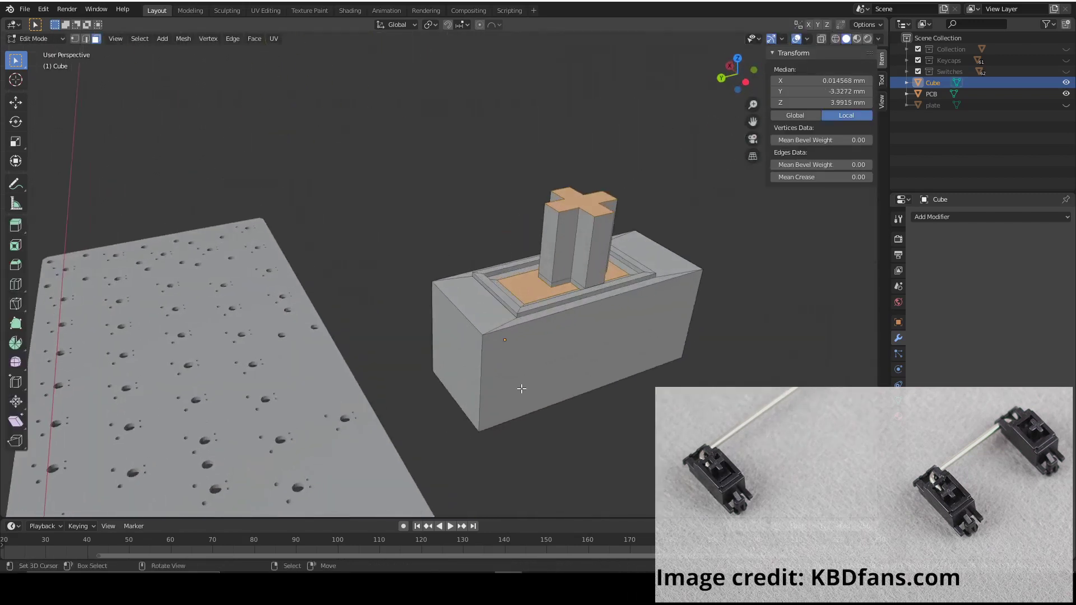
pyautogui.moveTo(521, 389); pyautogui.dragTo(557, 308, button='middle')
pyautogui.scroll(2, 504, 284)
pyautogui.click(503, 284)
pyautogui.press('2')
pyautogui.click(566, 242)
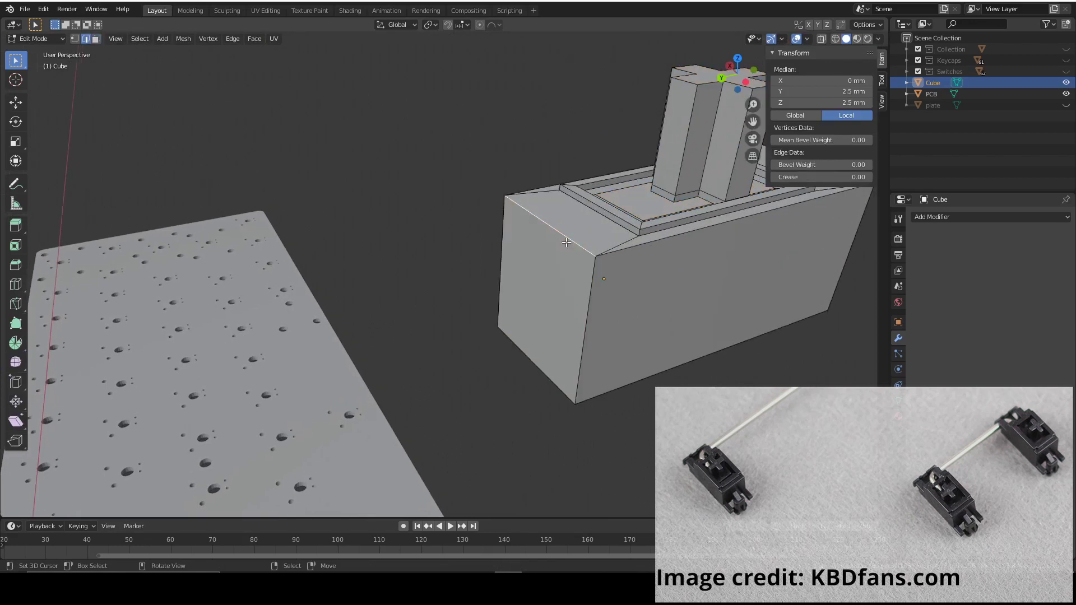
pyautogui.hotkey('ctrl', 'r')
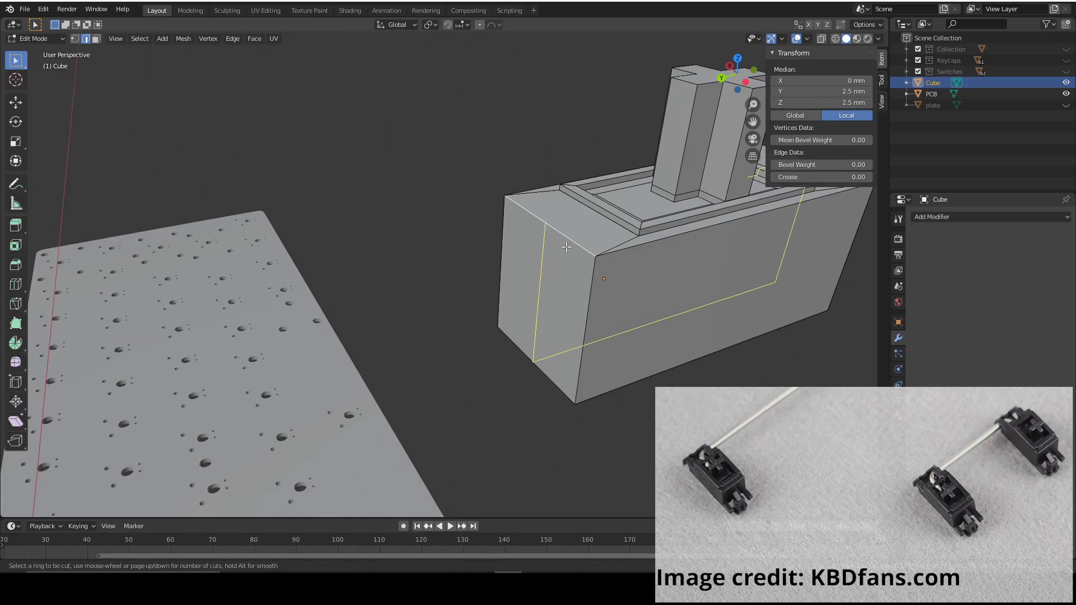
pyautogui.click(590, 306)
pyautogui.rightClick(587, 336)
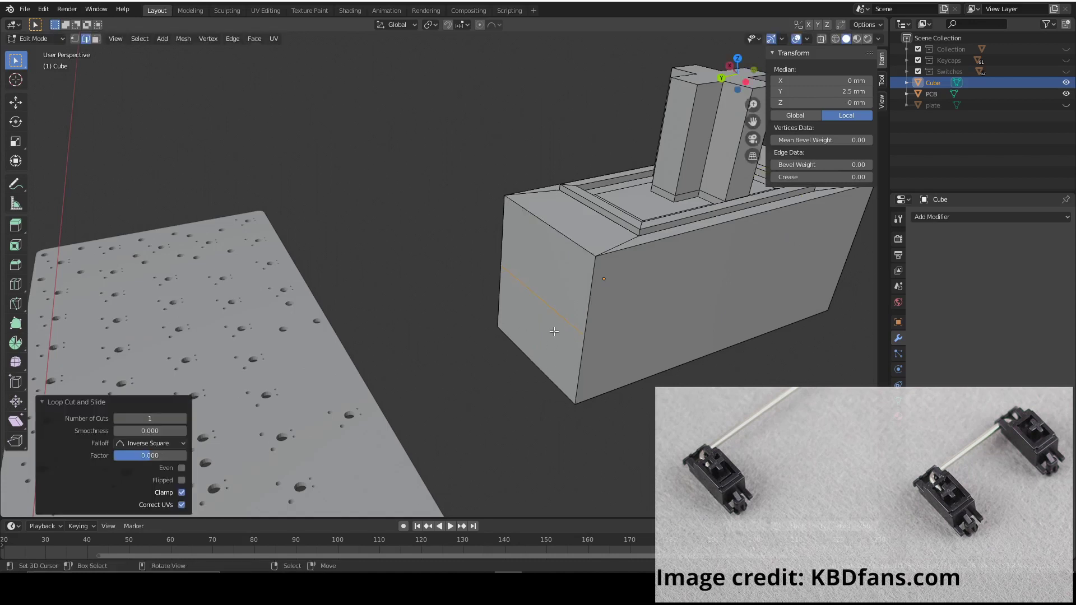
# Add a cylinder to the stabilizer mesh with 8 vertices and a radius of 1.5 mm
pyautogui.scroll(2, 553, 332)
pyautogui.keyDown('shift'); pyautogui.moveTo(593, 332); pyautogui.dragTo(545, 240, button='middle'); pyautogui.keyUp('shift')
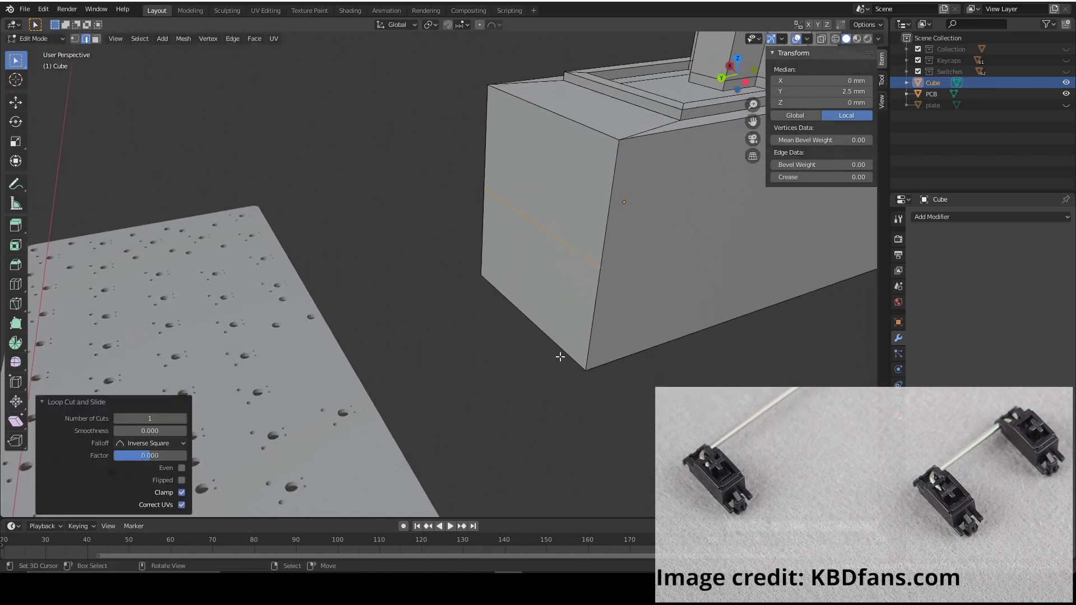
pyautogui.click(740, 60)
pyautogui.keyDown('shift'); pyautogui.moveTo(523, 336); pyautogui.dragTo(499, 257, button='middle'); pyautogui.keyUp('shift')
pyautogui.hotkey('shift', 'a')
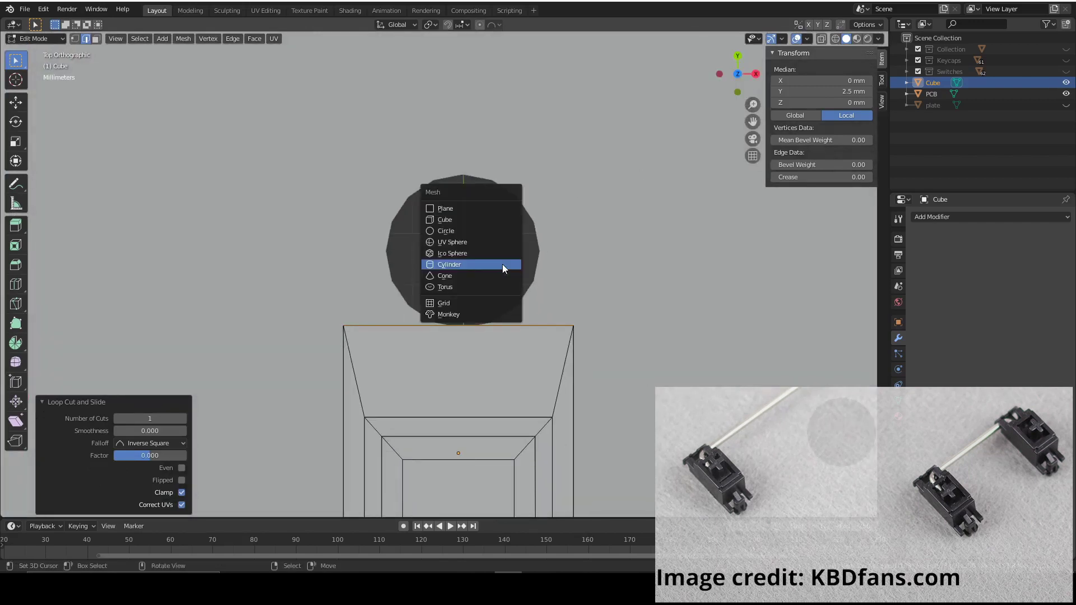
pyautogui.click(504, 267)
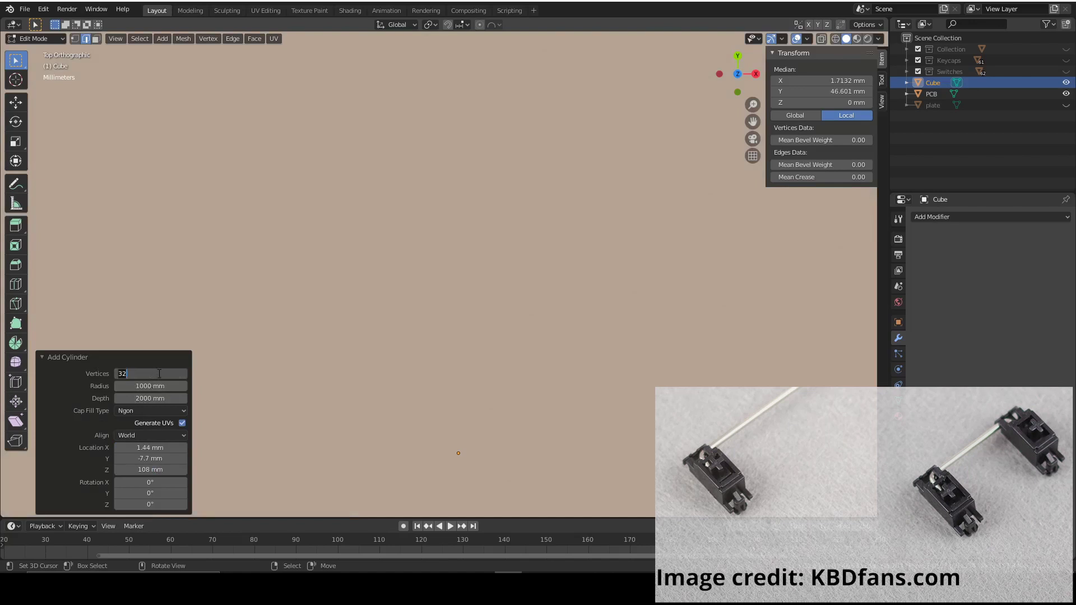
pyautogui.press('Return')
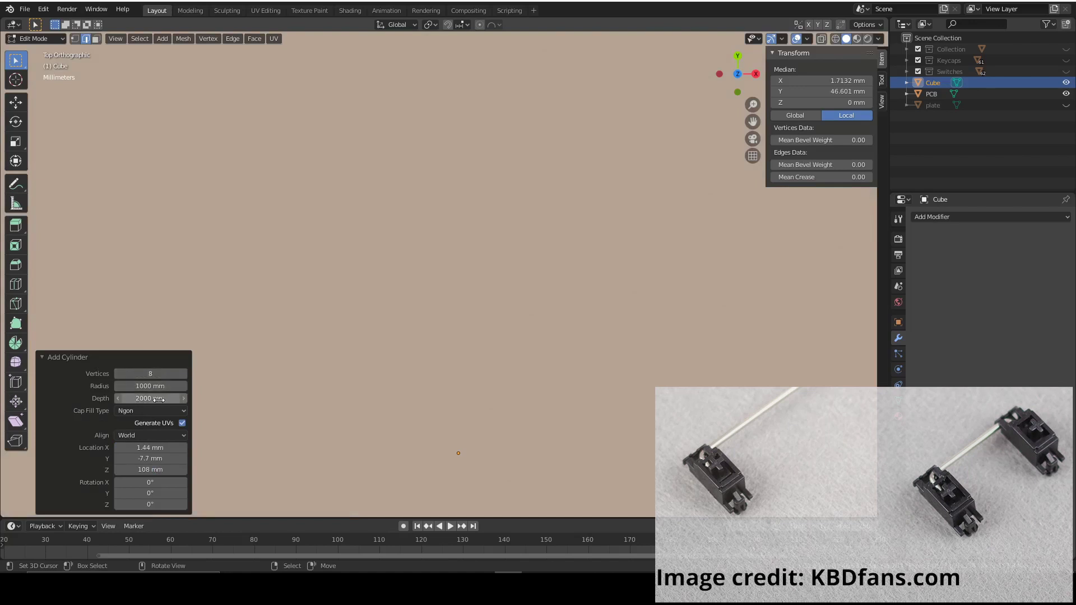
pyautogui.click(152, 385)
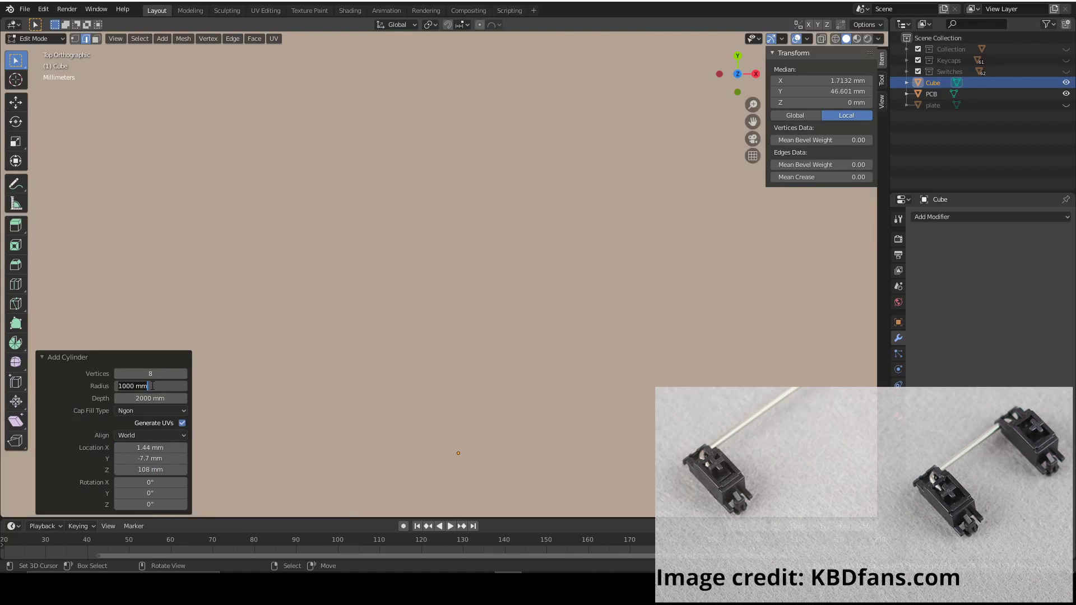
pyautogui.write('1.')
pyautogui.press('Return')
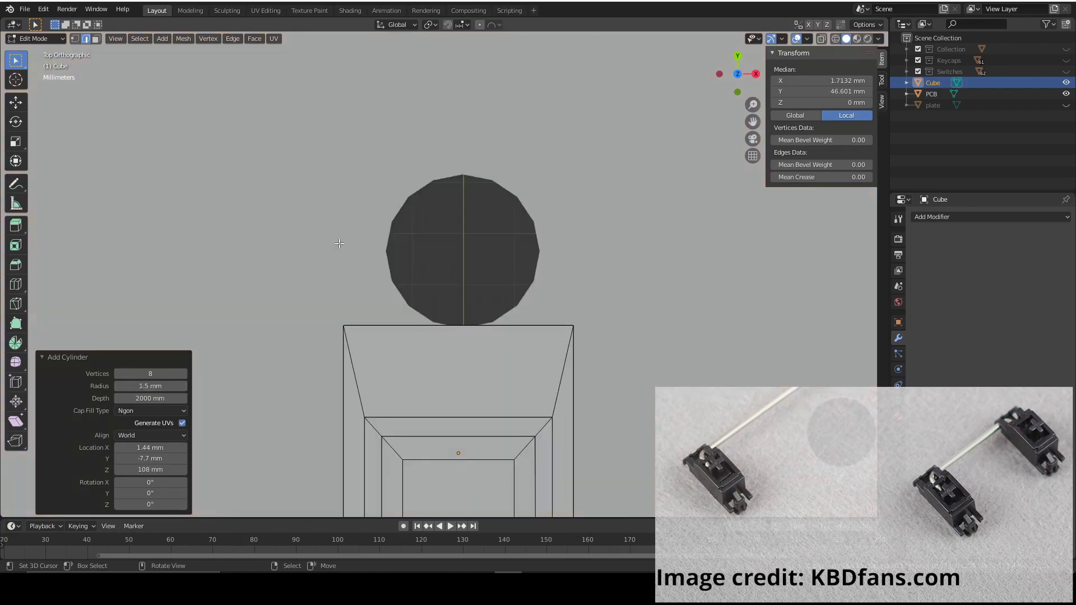
# Move the cylinder in top view onto the PCB hole at the housing's end, about -1.5 mm in X and -42.7 mm in Y
pyautogui.scroll(-15, 340, 243)
pyautogui.press('g')
pyautogui.press('x')
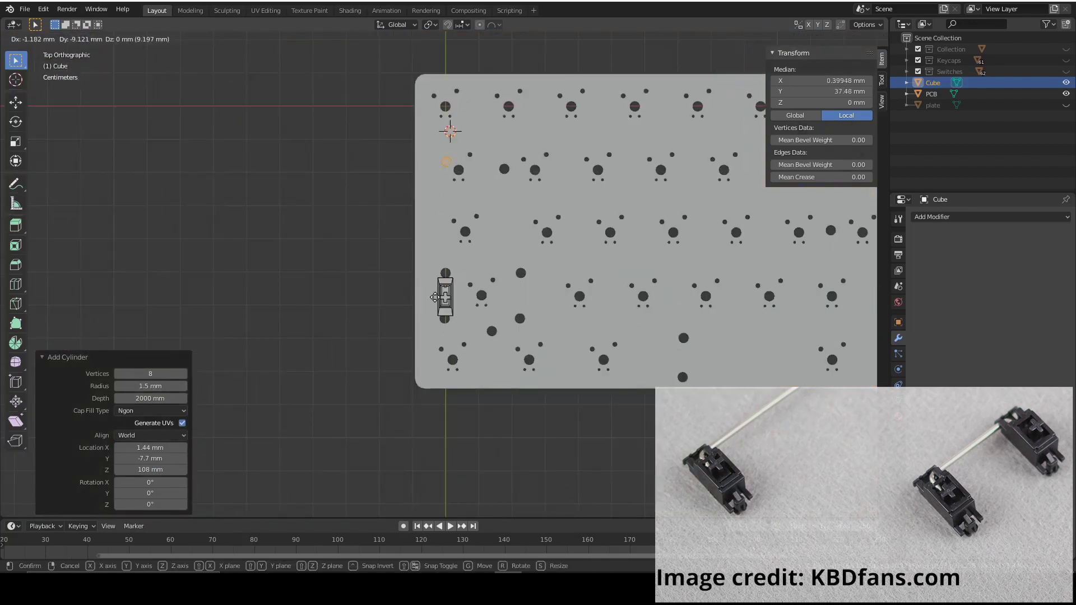
pyautogui.click(434, 392)
pyautogui.scroll(10, 449, 336)
pyautogui.scroll(3, 559, 262)
pyautogui.press('g')
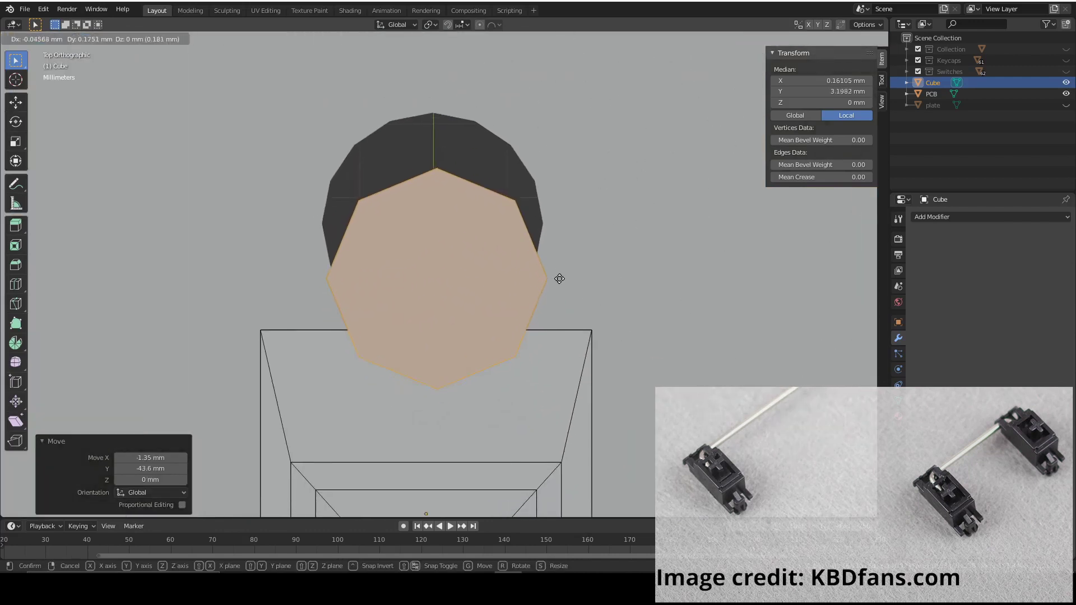
pyautogui.click(551, 229)
# Shorten the cylinder along Z by scaling it to 0.022 and again to 0.212
pyautogui.moveTo(551, 229); pyautogui.dragTo(405, 359, button='middle')
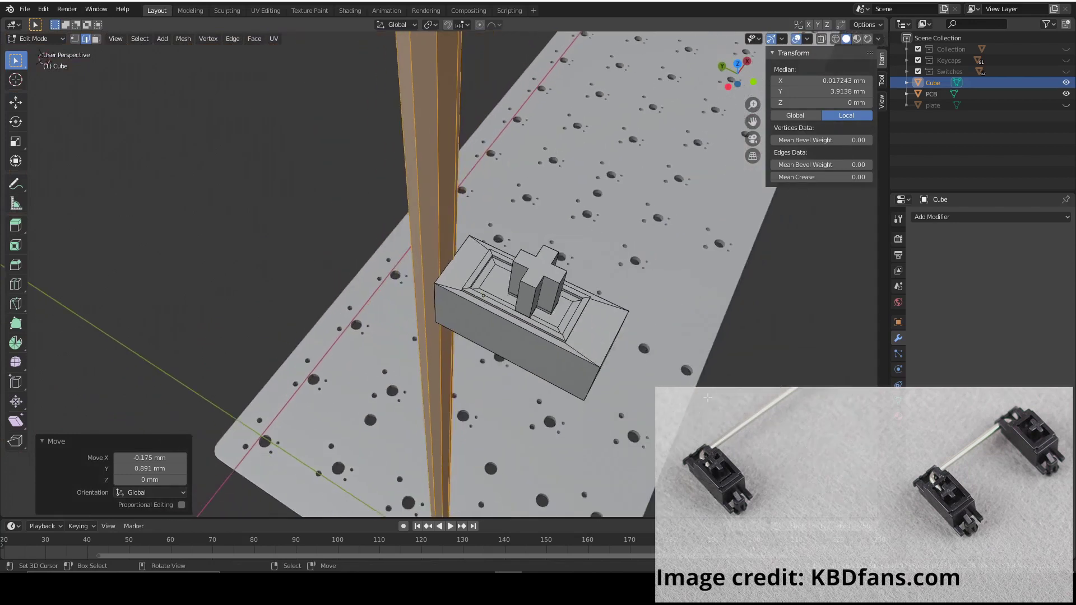
pyautogui.press('s')
pyautogui.press('z')
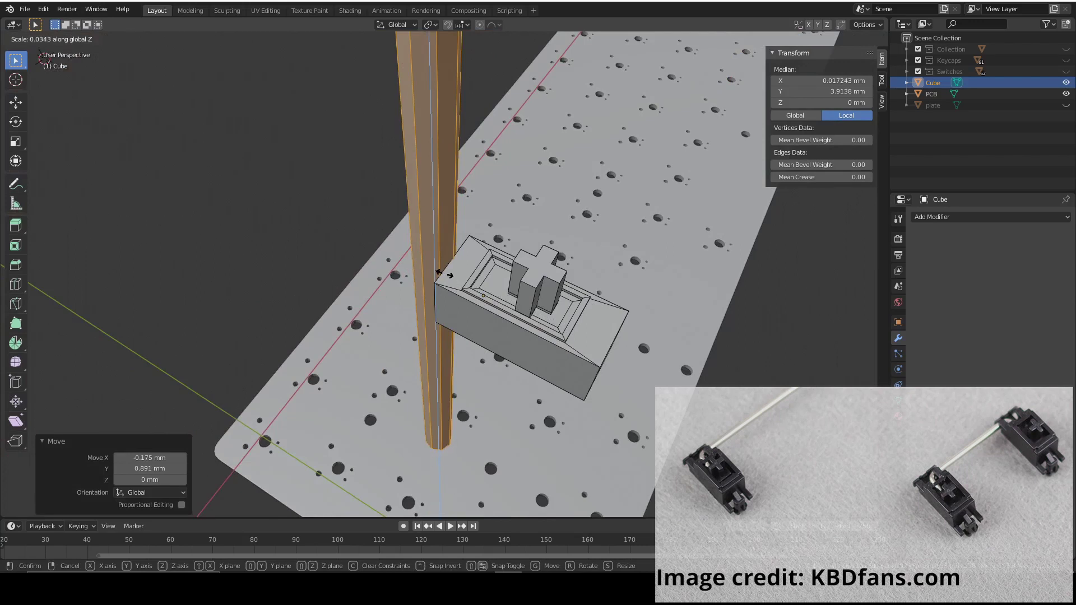
pyautogui.click(442, 276)
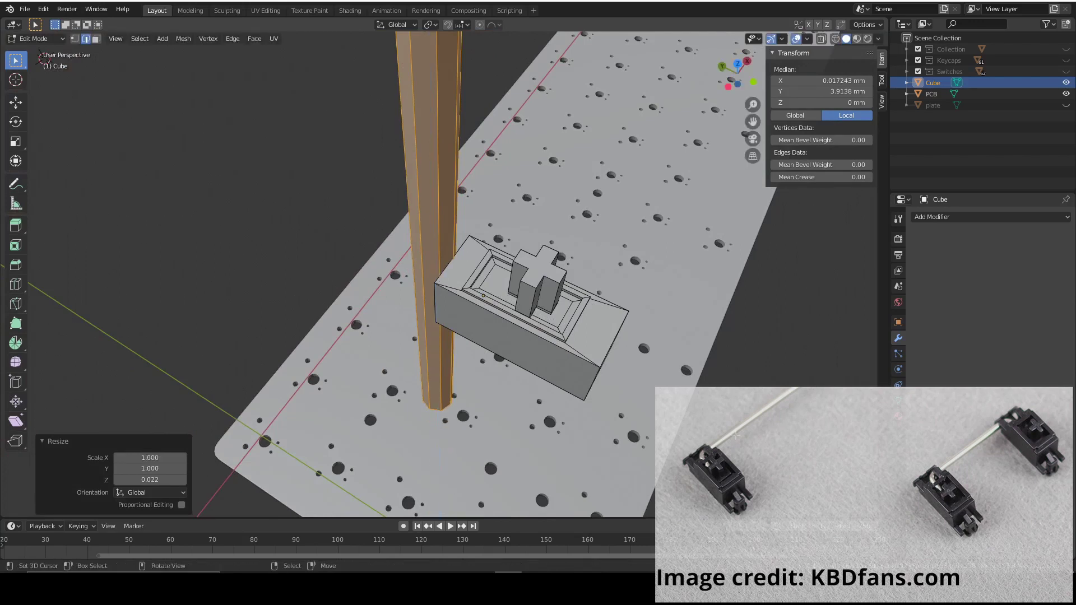
pyautogui.press('s')
pyautogui.press('z')
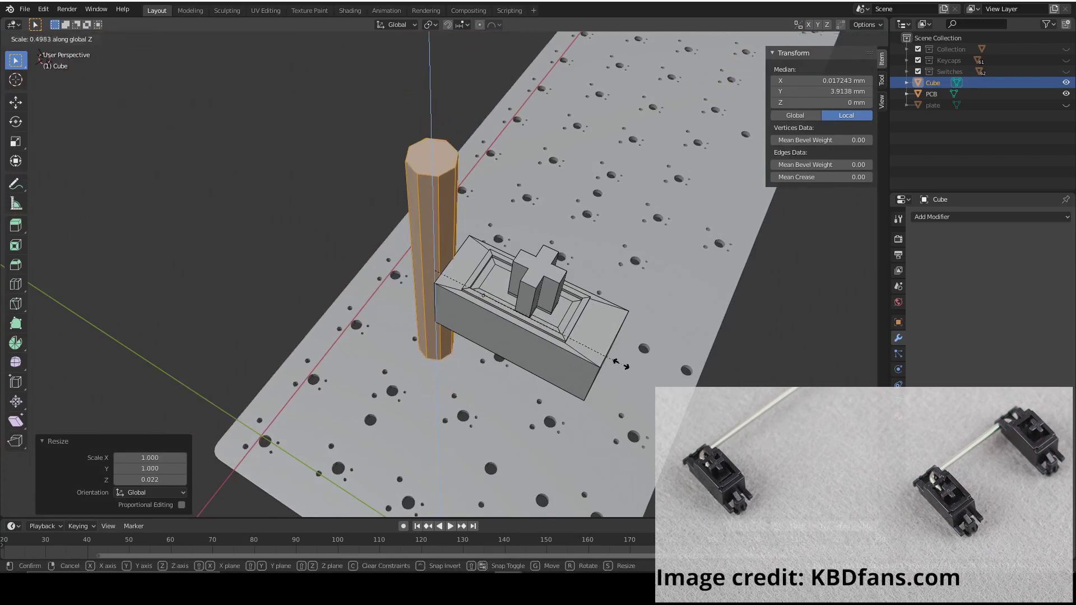
pyautogui.click(518, 312)
# Select the cylinder's whole top ring with X-ray on and lower it by about 4.61 mm along Z
pyautogui.press('ctrl+KP_3')
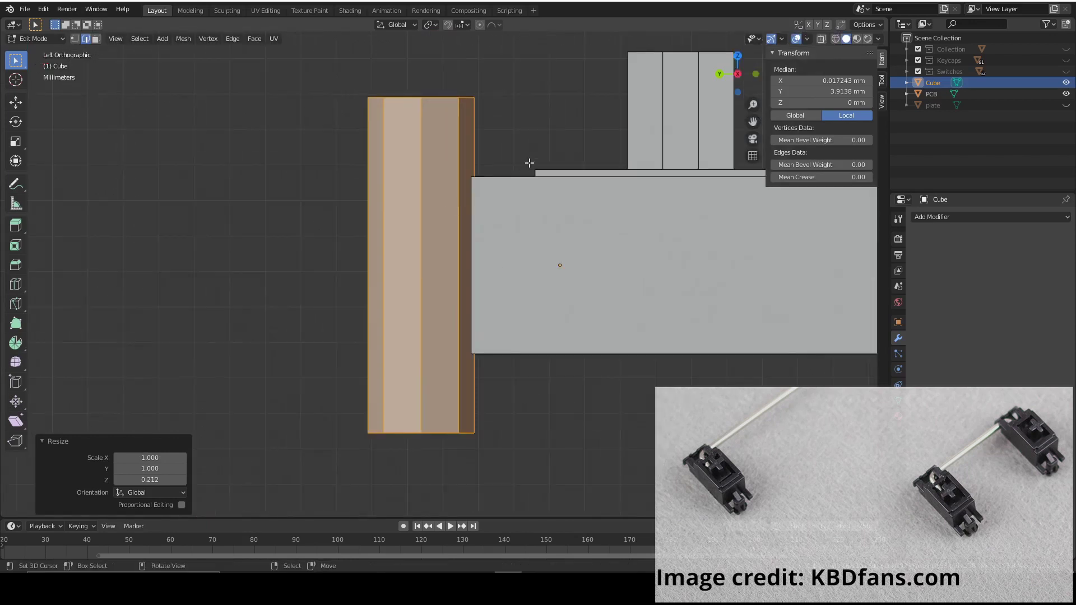
pyautogui.click(433, 169)
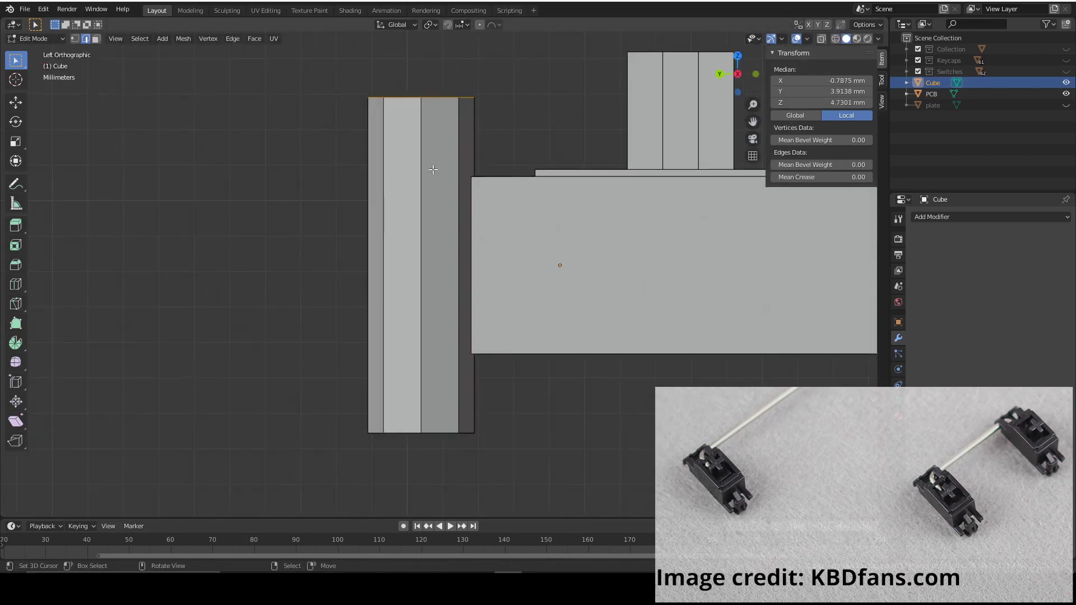
pyautogui.click(821, 39)
pyautogui.moveTo(493, 132); pyautogui.dragTo(331, 53)
pyautogui.press('g')
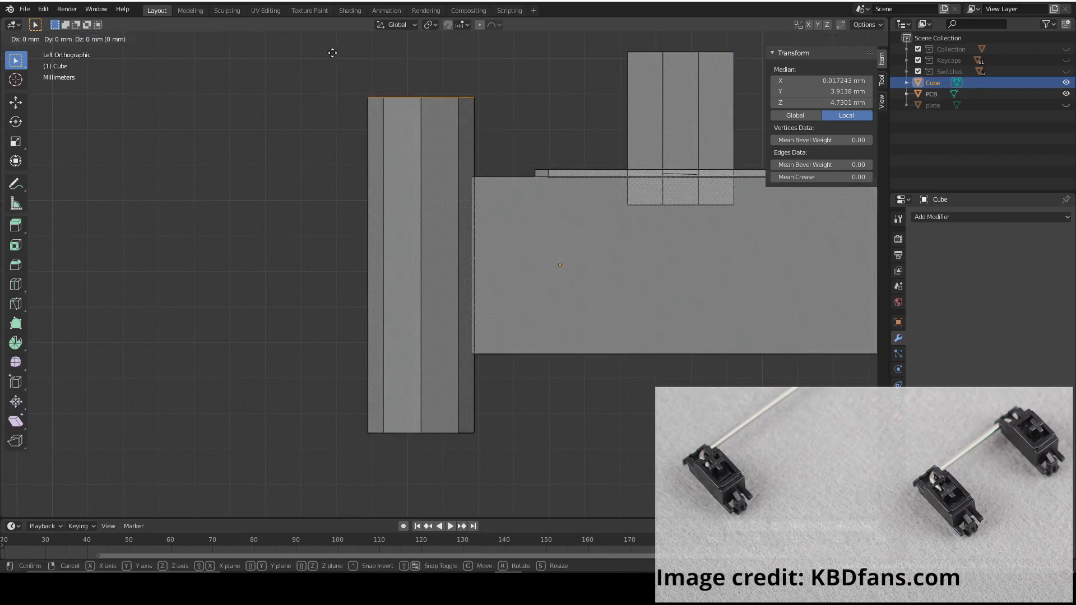
pyautogui.press('z')
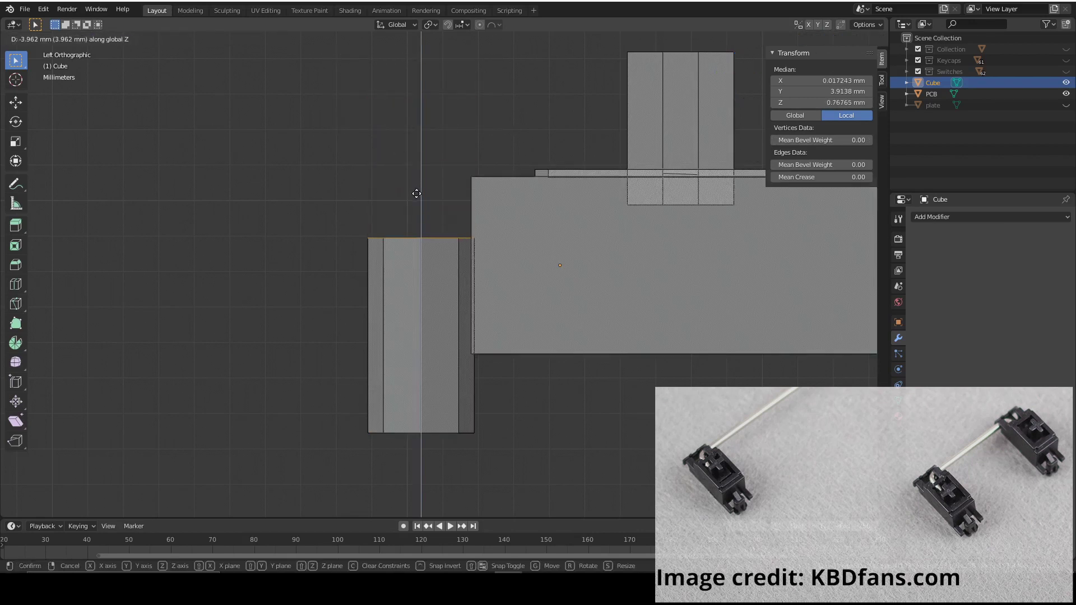
pyautogui.click(421, 216)
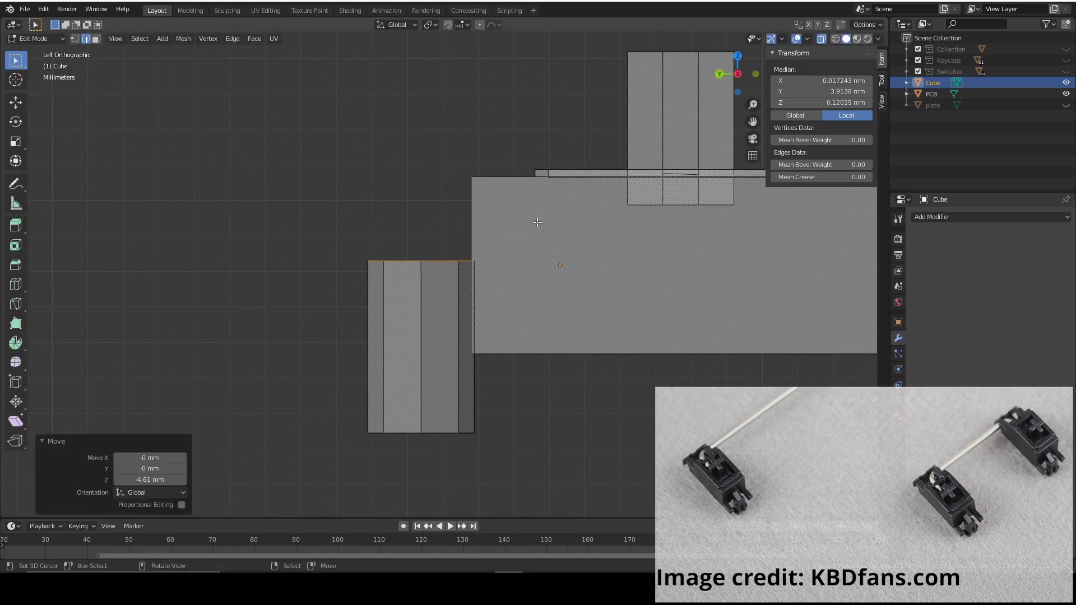
# Turn off X-ray and add three evenly spaced vertical loop cuts to the housing's end face beside the cylinder
pyautogui.moveTo(533, 221); pyautogui.dragTo(537, 261, button='middle')
pyautogui.moveTo(484, 328); pyautogui.dragTo(466, 229, button='middle')
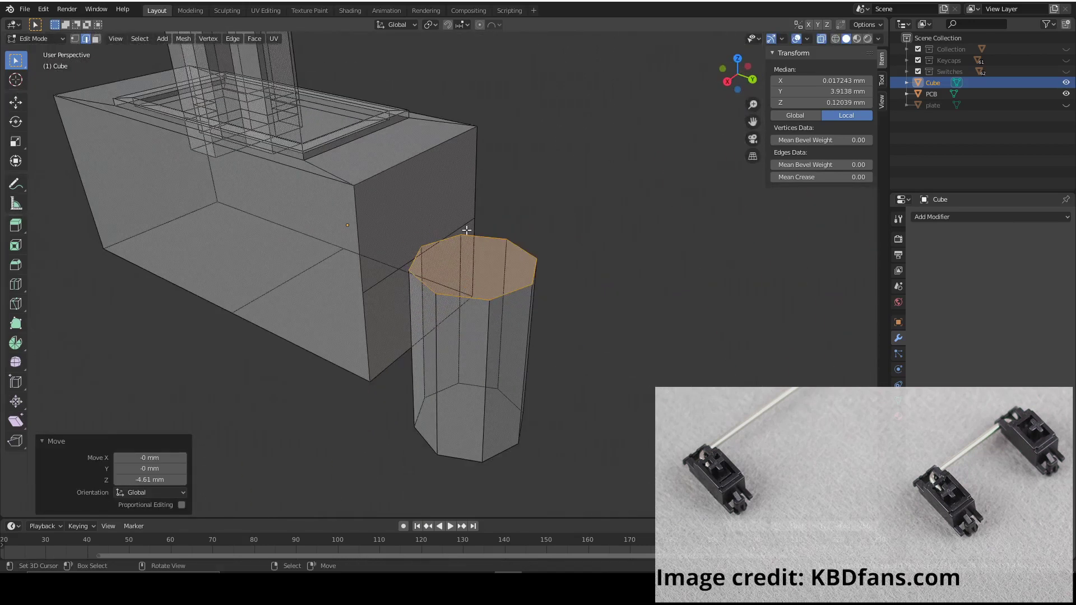
pyautogui.click(826, 39)
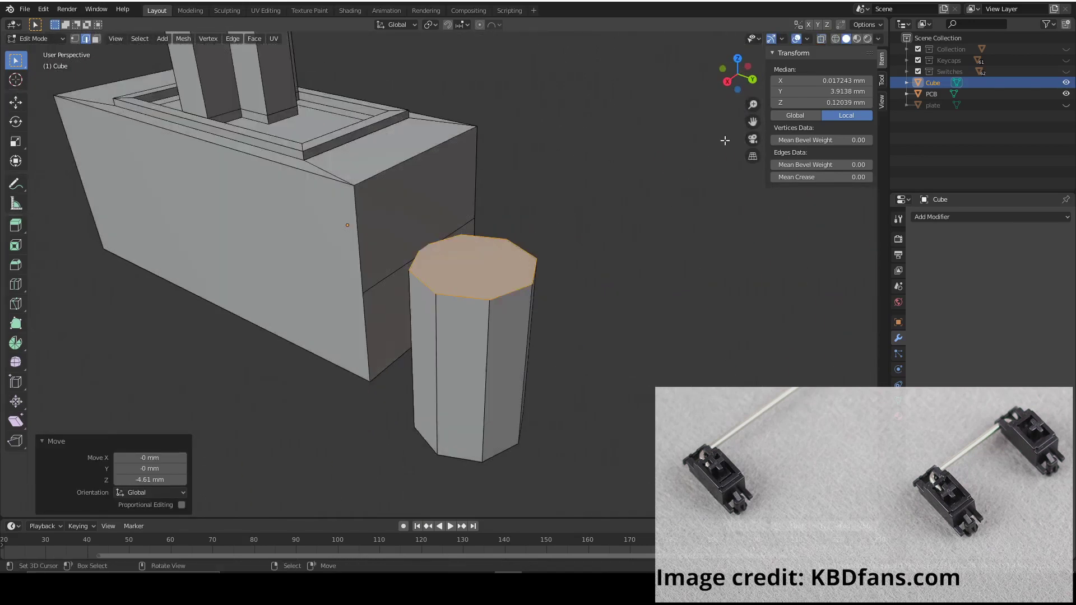
pyautogui.click(380, 302)
pyautogui.hotkey('ctrl', 'r')
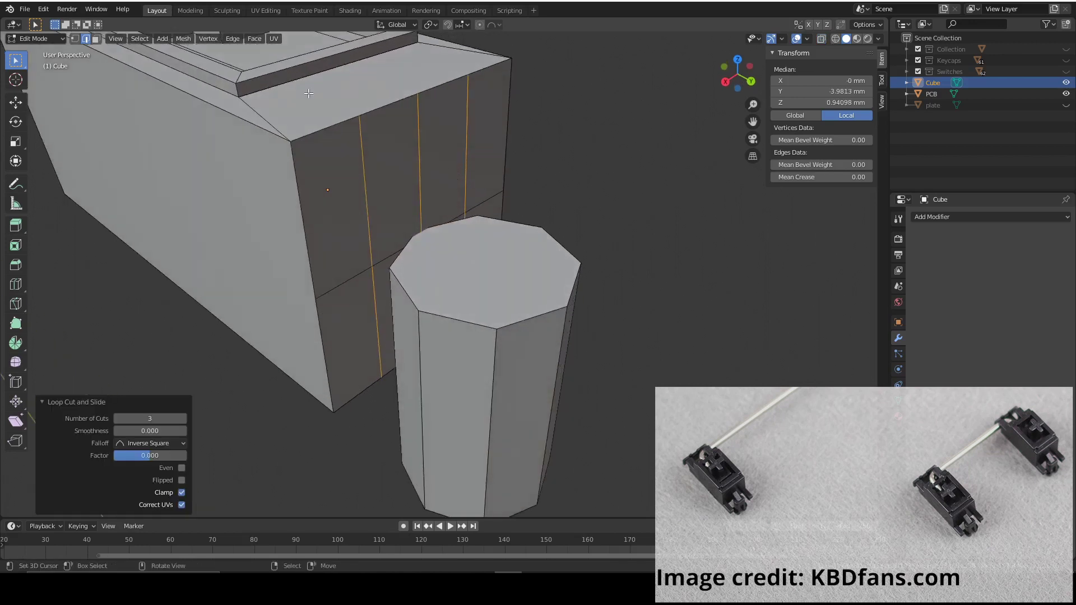
# Extrude the two lower outer faces of the housing's end beside the cylinder outward by about 2.27 mm
pyautogui.click(97, 38)
pyautogui.click(366, 344)
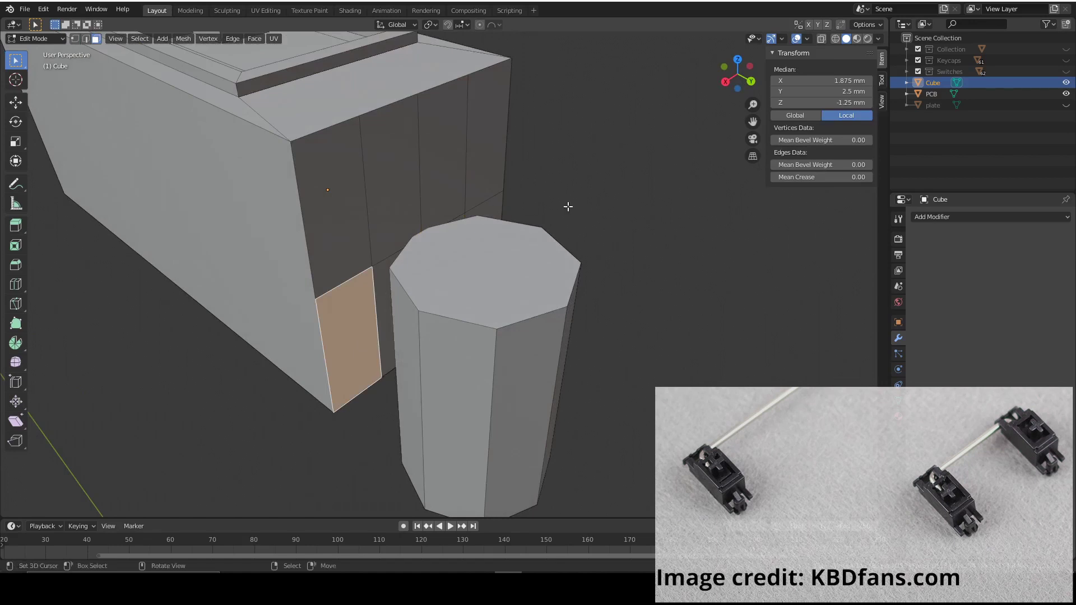
pyautogui.press('e')
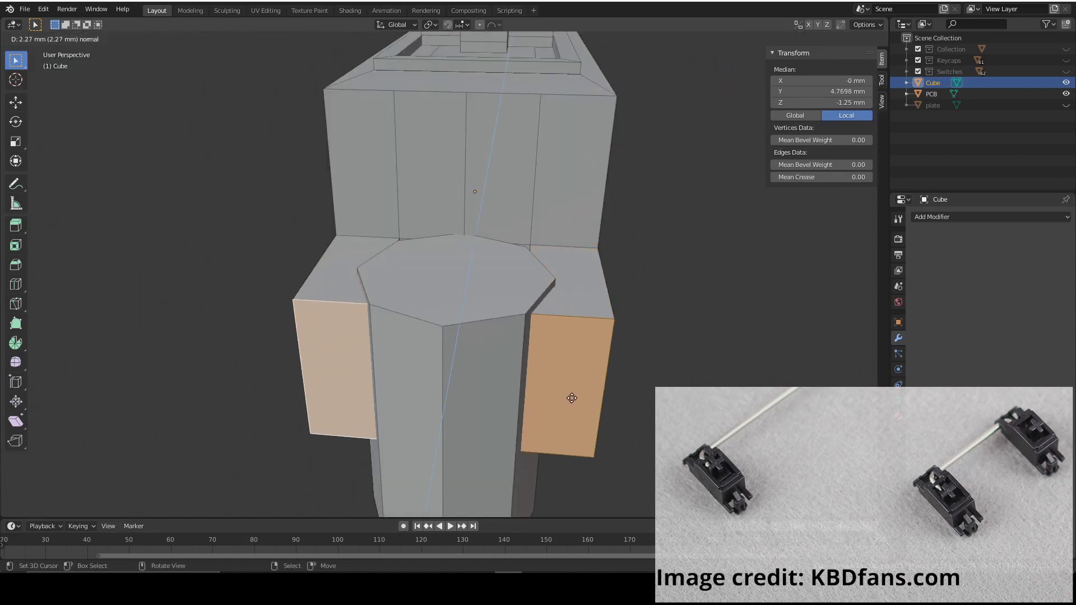
pyautogui.click(571, 398)
# Bevel the outer vertical edges of the two extruded arms with one segment, about 1.1 mm wide
pyautogui.moveTo(572, 398); pyautogui.dragTo(684, 314, button='middle')
pyautogui.scroll(-4, 520, 286)
pyautogui.moveTo(520, 286); pyautogui.dragTo(478, 355, button='middle')
pyautogui.scroll(4, 513, 336)
pyautogui.scroll(3, 418, 399)
pyautogui.press('2')
pyautogui.click(405, 419)
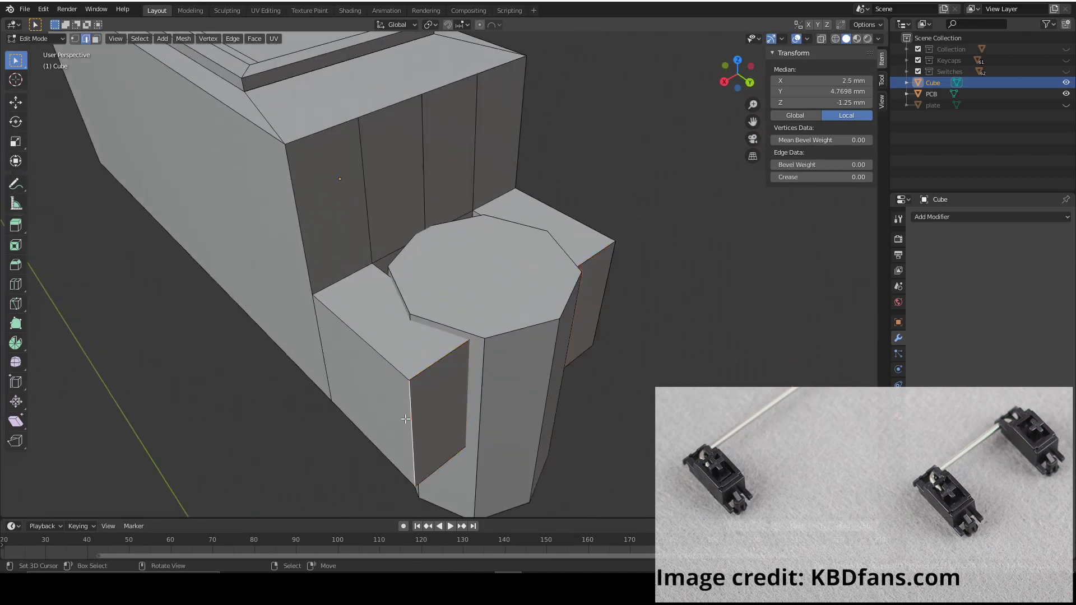
pyautogui.keyDown('shift'); pyautogui.click(603, 286); pyautogui.keyUp('shift')
pyautogui.hotkey('ctrl', 'b')
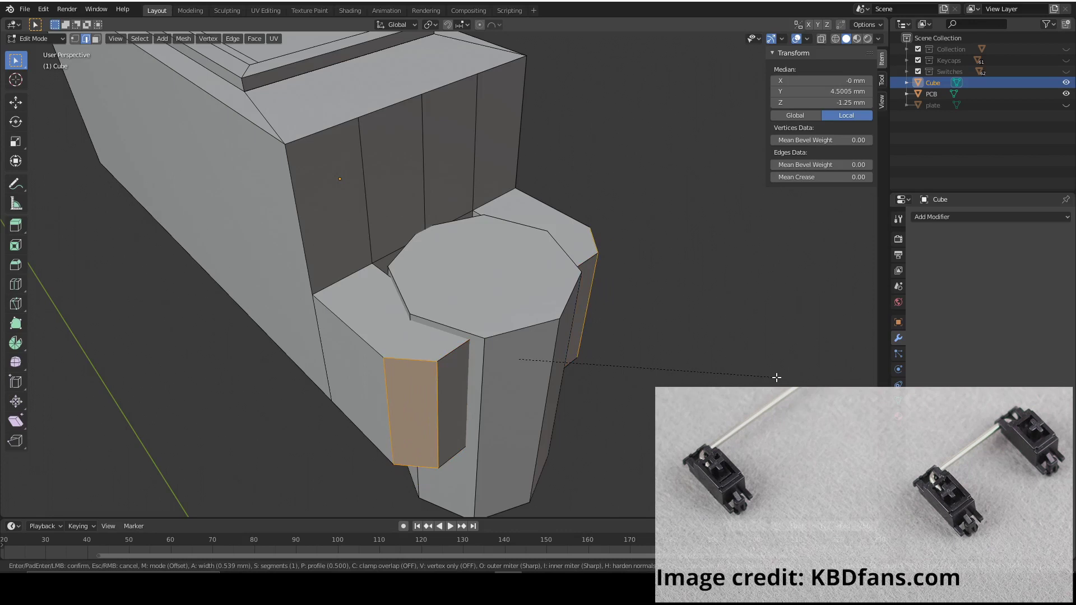
pyautogui.click(813, 380)
# Form a flange from the cylinder's bottom face by extruding it in place, scaling it to about 1.38 and extruding it 0.635 mm
pyautogui.scroll(-3, 812, 380)
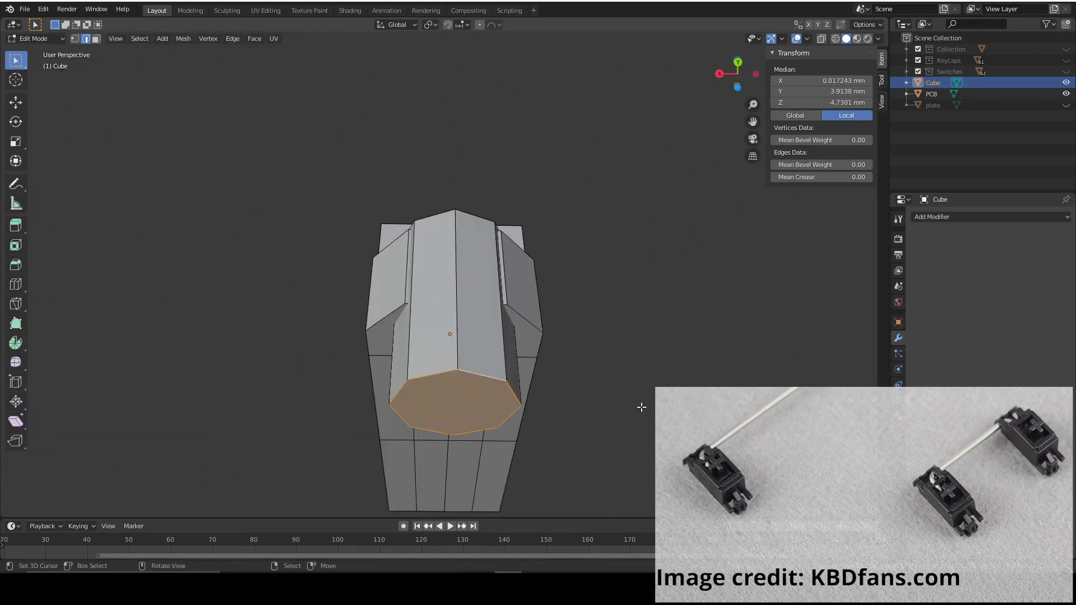
pyautogui.press('e')
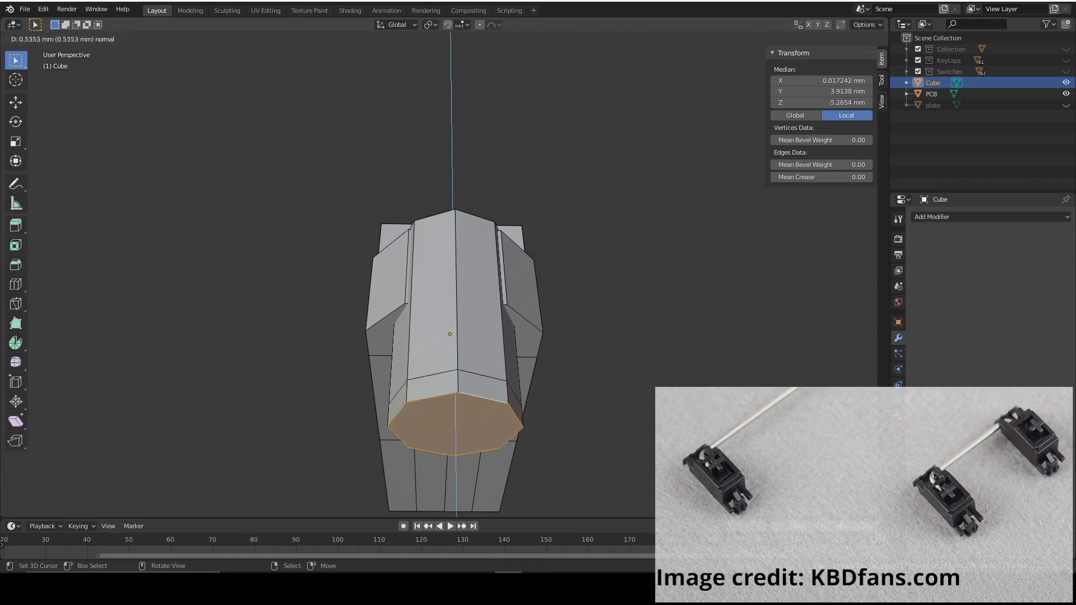
pyautogui.press('Escape')
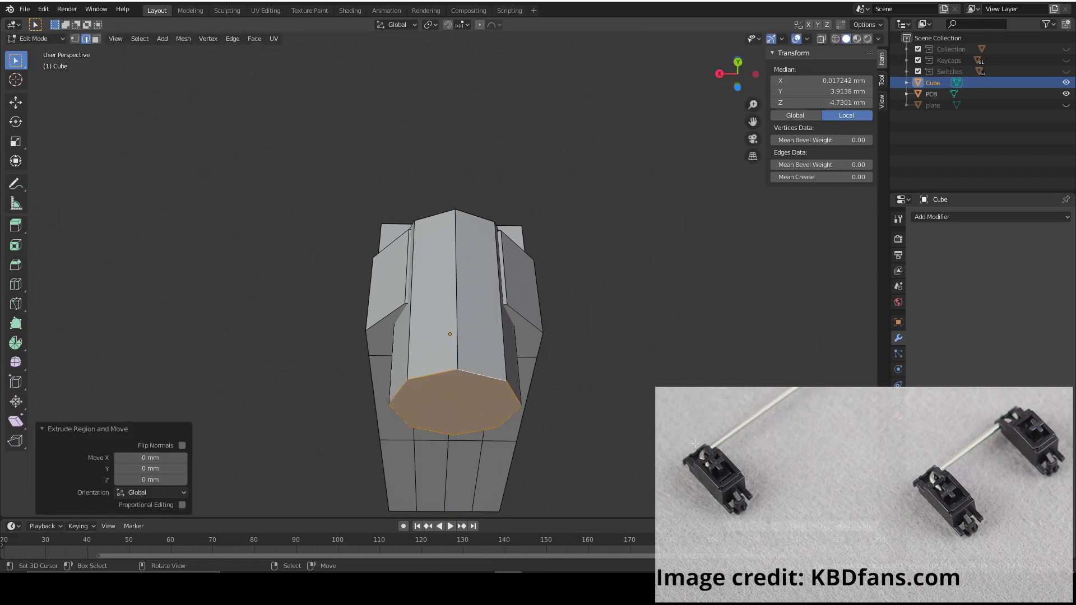
pyautogui.press('s')
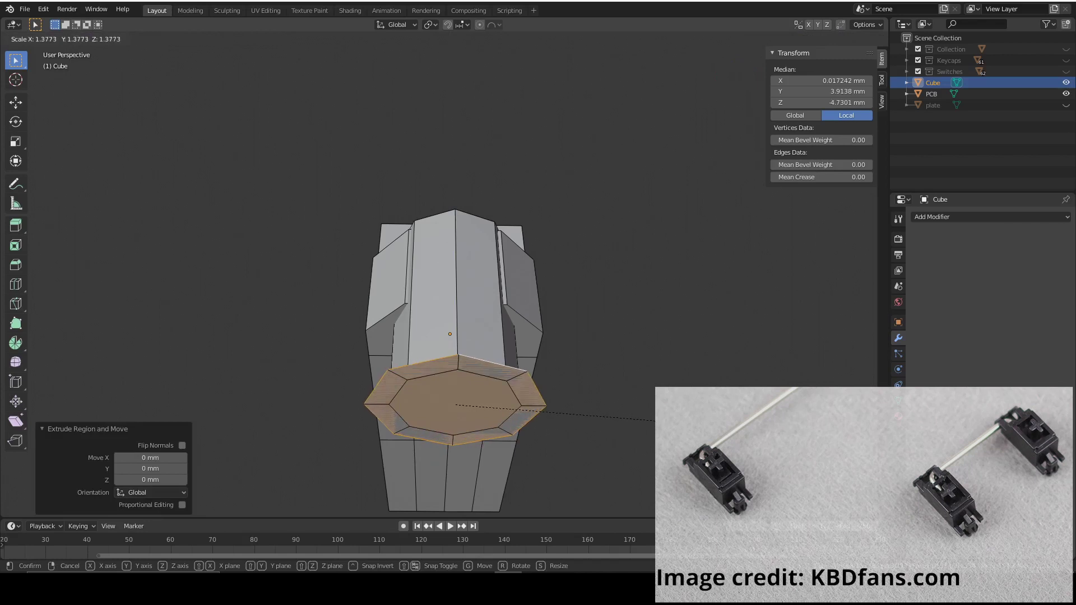
pyautogui.press('Return')
pyautogui.press('e')
pyautogui.press('Return')
# Taper the flange by scaling its bottom face to 0.585
pyautogui.moveTo(645, 306); pyautogui.dragTo(713, 346, button='middle')
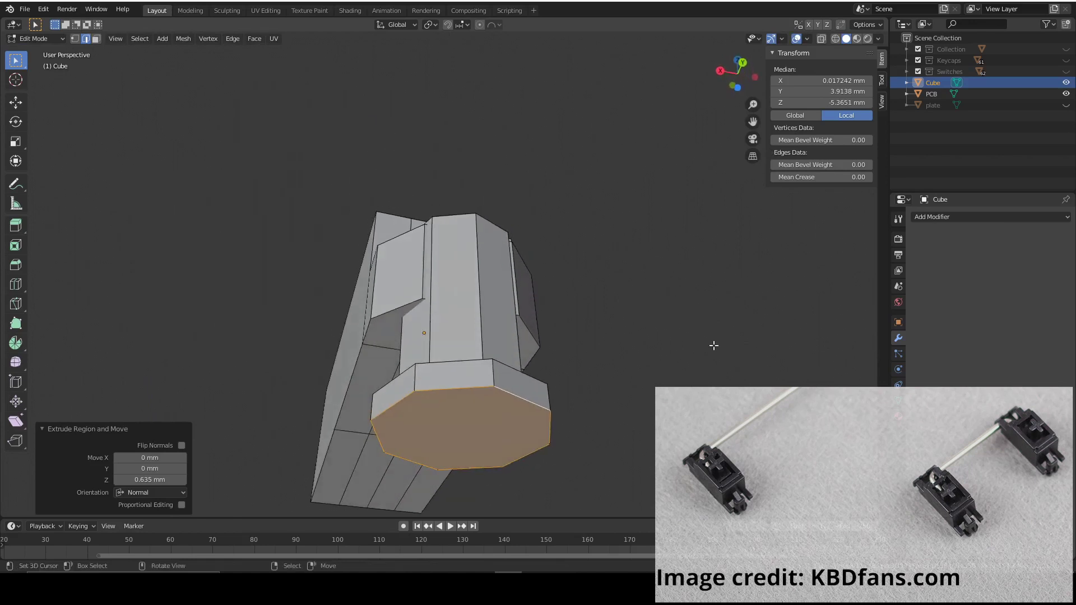
pyautogui.press('s')
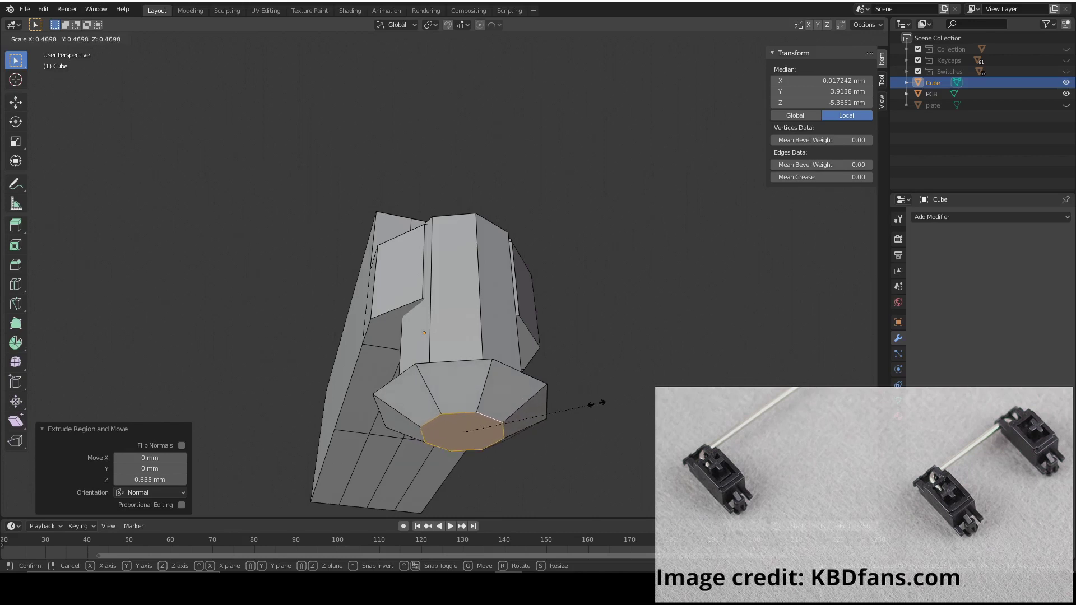
pyautogui.click(625, 404)
# Select all faces of the flange in side view with X-ray on and raise it about 0.54 mm along Z
pyautogui.moveTo(625, 404)
pyautogui.mouseDown(button='middle')
pyautogui.moveTo(720, 410)
pyautogui.moveTo(639, 384)
pyautogui.moveTo(611, 409)
pyautogui.mouseUp(button='middle')
pyautogui.scroll(-8, 549, 387)
pyautogui.moveTo(432, 322); pyautogui.dragTo(457, 320, button='middle')
pyautogui.scroll(8, 482, 336)
pyautogui.moveTo(605, 381); pyautogui.dragTo(577, 394, button='middle')
pyautogui.keyDown('shift'); pyautogui.moveTo(575, 457); pyautogui.dragTo(529, 354, button='middle'); pyautogui.keyUp('shift')
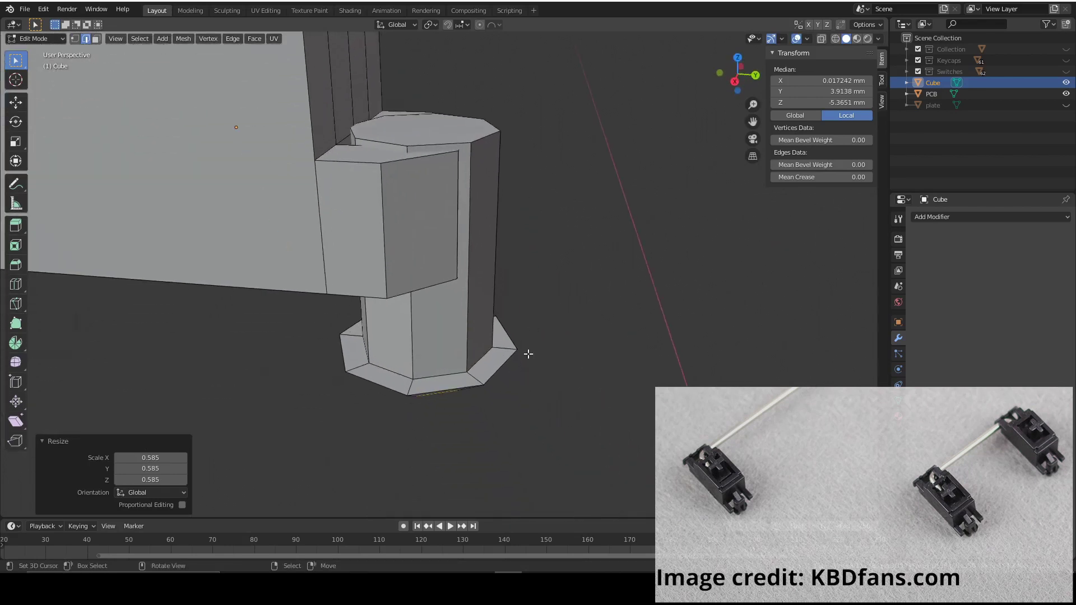
pyautogui.keyDown('alt'); pyautogui.click(500, 360); pyautogui.keyUp('alt')
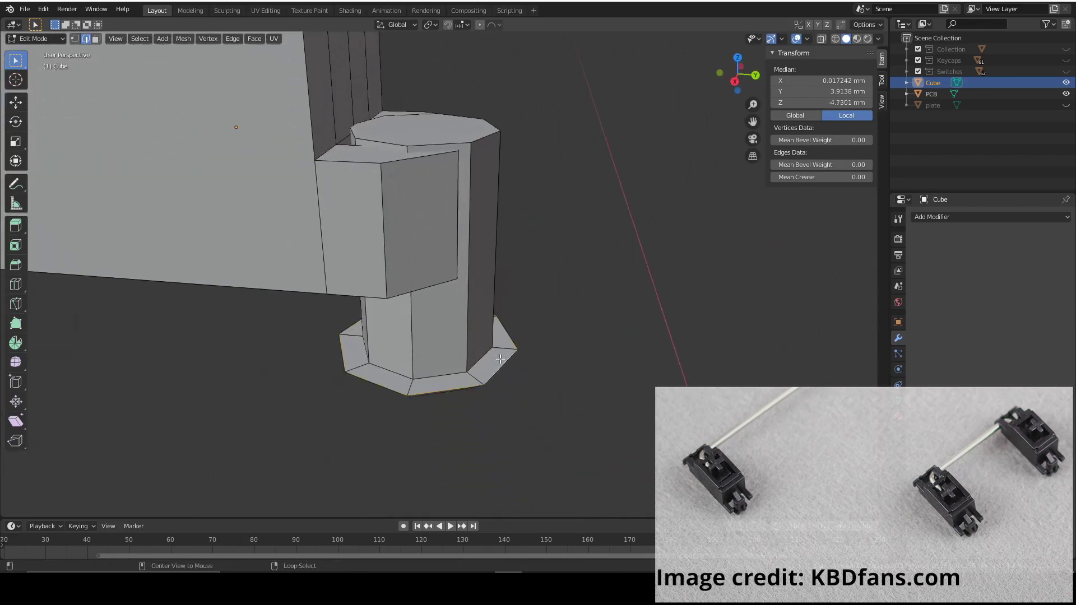
pyautogui.click(96, 38)
pyautogui.keyDown('alt'); pyautogui.click(485, 352); pyautogui.keyUp('alt')
pyautogui.rightClick(494, 359)
pyautogui.keyDown('alt'); pyautogui.rightClick(493, 359); pyautogui.keyUp('alt')
pyautogui.rightClick(493, 360)
pyautogui.keyDown('shift'); pyautogui.rightClick(442, 388); pyautogui.keyUp('shift')
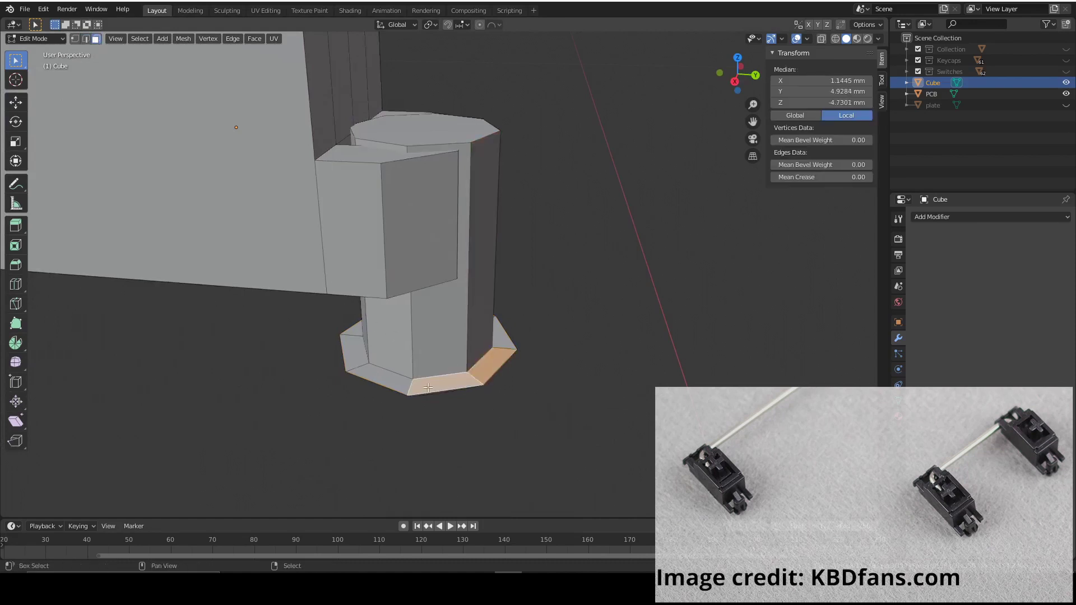
pyautogui.moveTo(491, 359); pyautogui.dragTo(535, 331, button='middle')
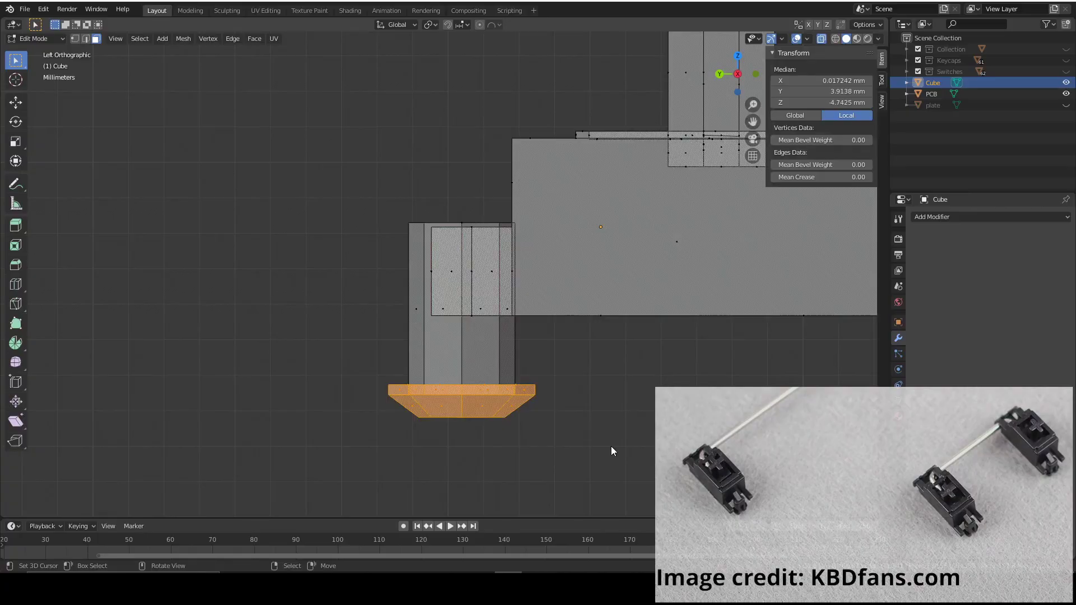
pyautogui.press('g')
pyautogui.press('z')
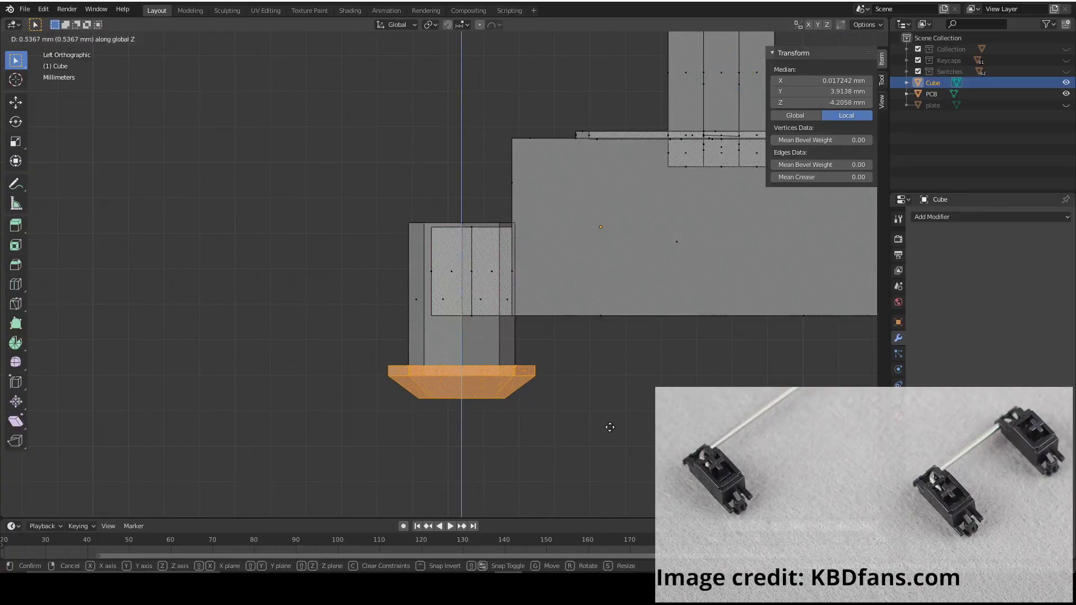
pyautogui.click(610, 427)
# Add one centred horizontal loop cut across the housing's end face opposite the peg and turn off X-ray
pyautogui.scroll(-4, 611, 428)
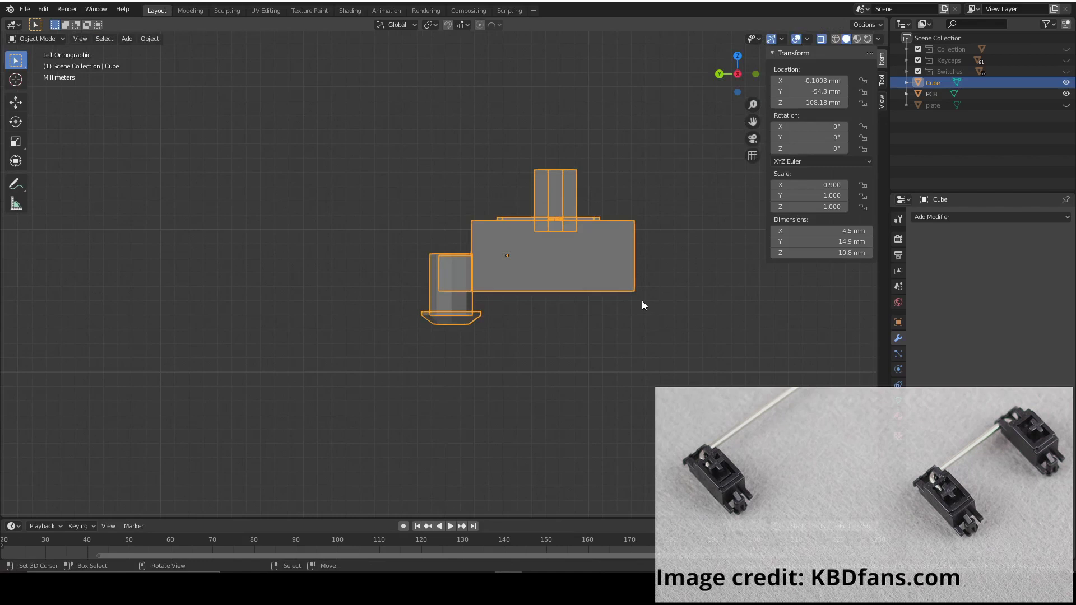
pyautogui.moveTo(553, 310); pyautogui.dragTo(611, 231, button='middle')
pyautogui.press('Tab')
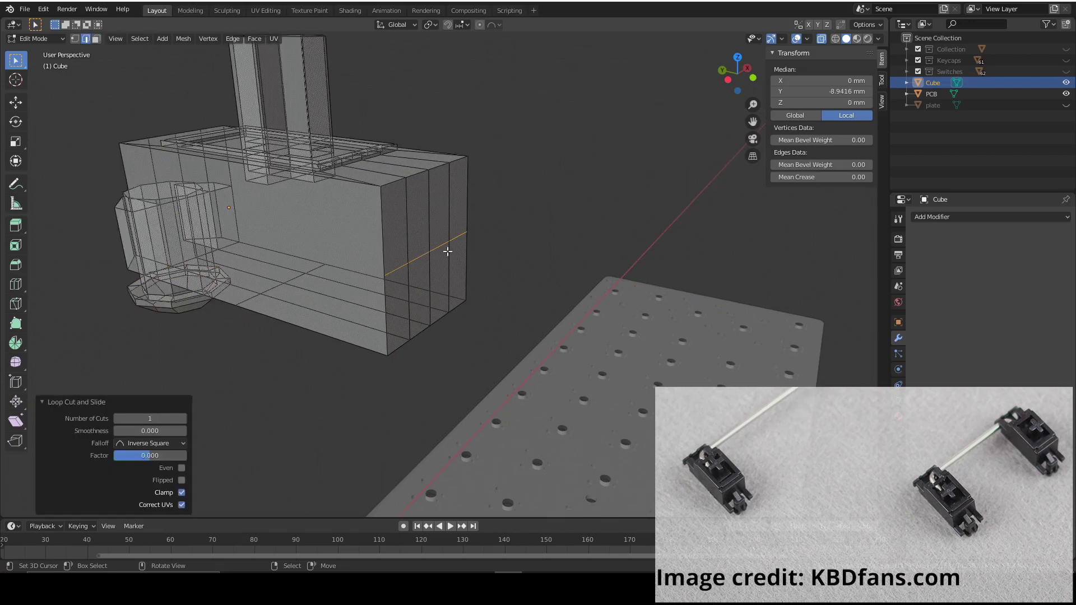
pyautogui.click(822, 40)
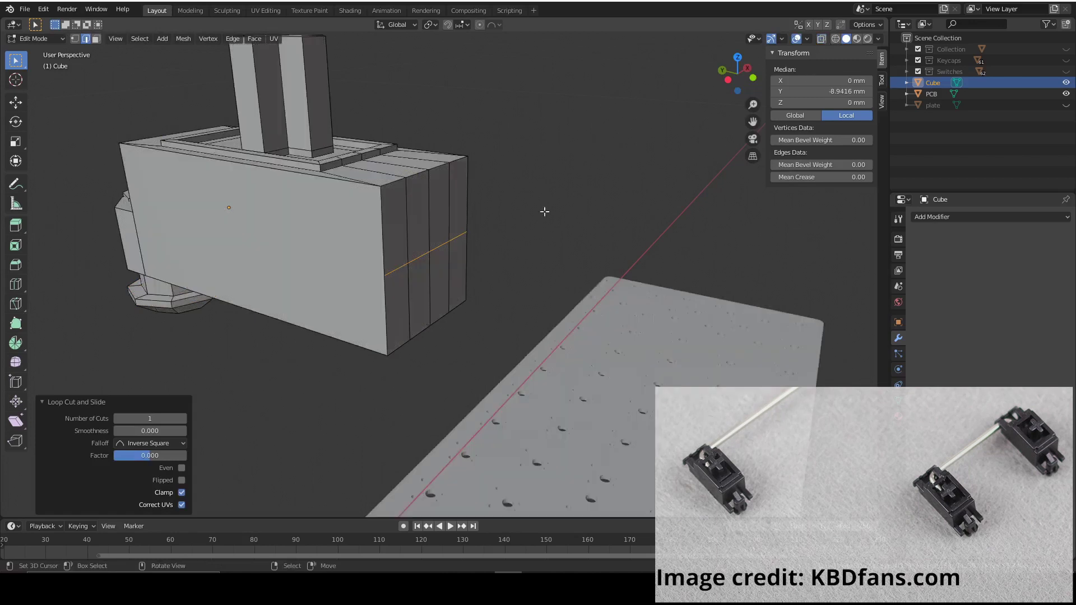
# Dissolve the three vertical edges in the lower half of the end face opposite the peg
pyautogui.click(419, 307)
pyautogui.keyDown('shift'); pyautogui.click(427, 298); pyautogui.keyUp('shift')
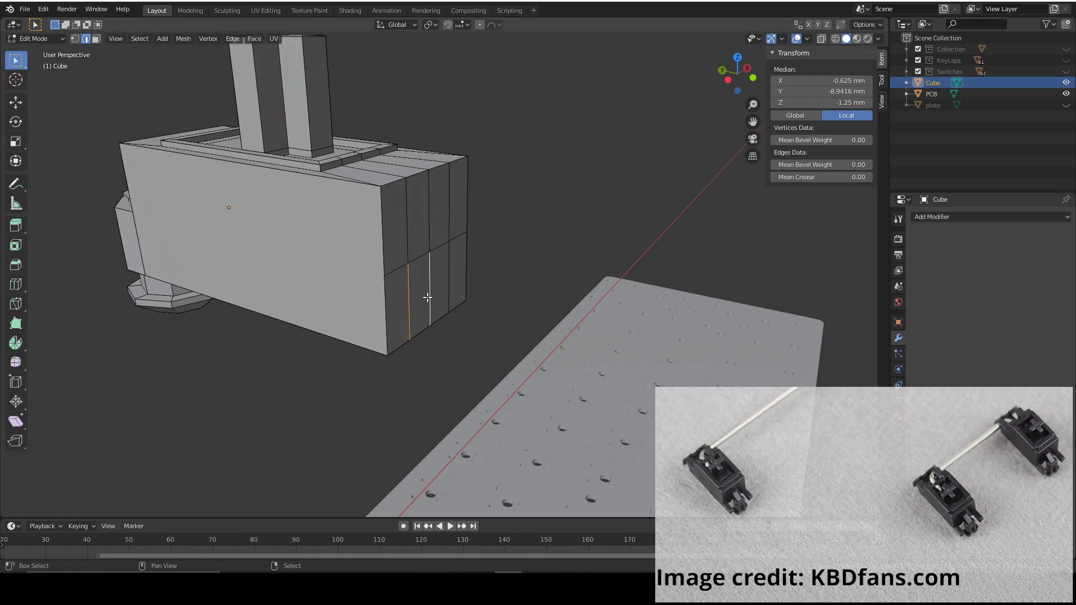
pyautogui.press('x')
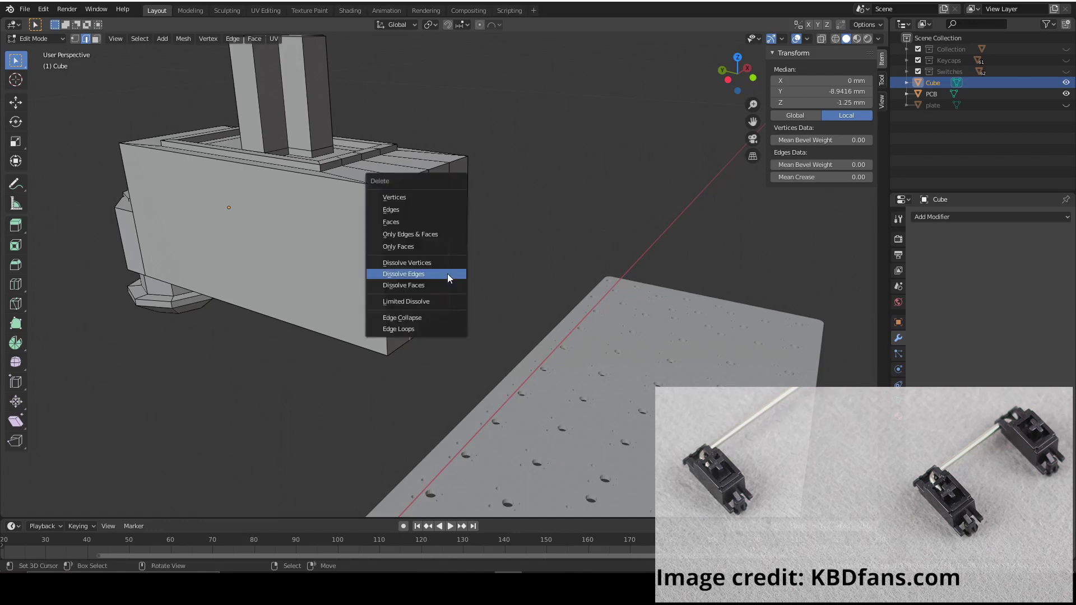
pyautogui.click(447, 275)
# Extrude the merged lower face of that end outward by 3.36 mm
pyautogui.scroll(3, 445, 274)
pyautogui.press('3')
pyautogui.rightClick(443, 274)
pyautogui.scroll(-4, 444, 274)
pyautogui.moveTo(449, 281); pyautogui.dragTo(487, 325, button='middle')
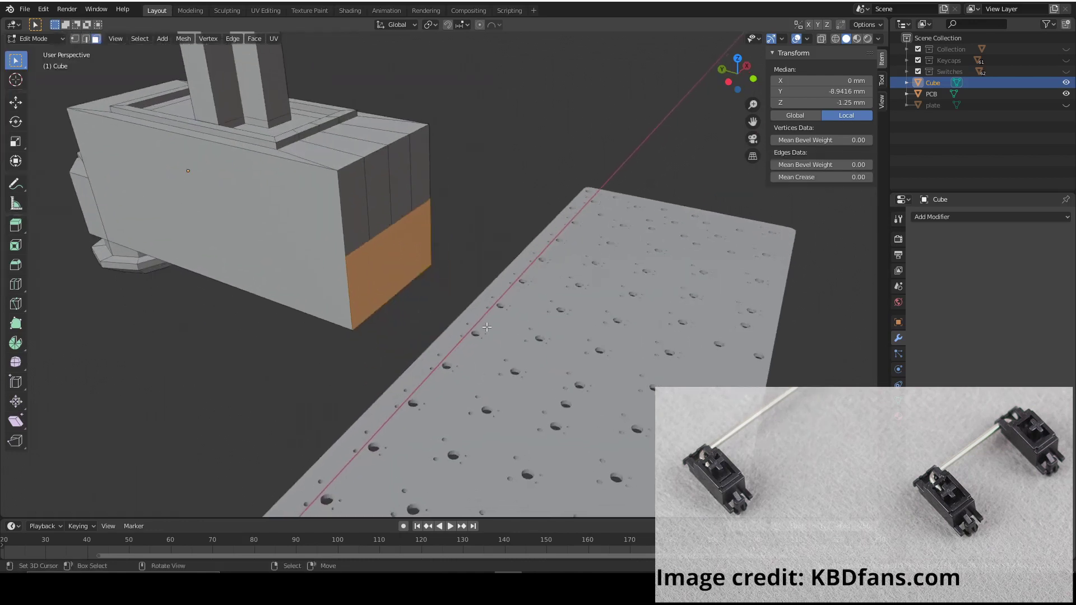
pyautogui.press('e')
pyautogui.click(561, 336)
# Shorten the extruded block in top view by moving its end face back along Y to about -10.96 mm
pyautogui.press('KP_7')
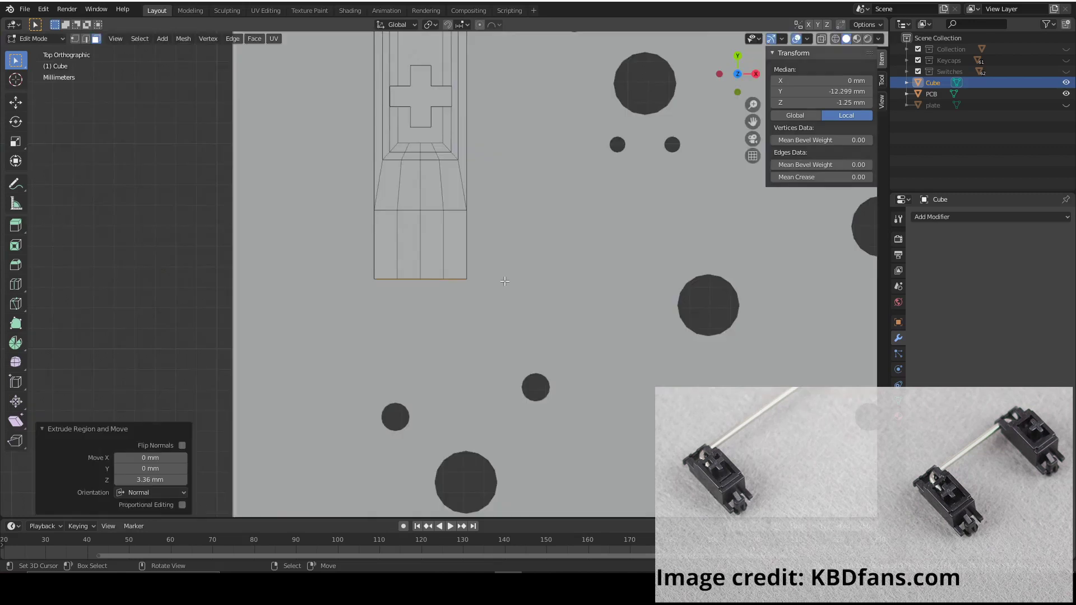
pyautogui.press('g')
pyautogui.press('y')
pyautogui.click(562, 264)
# Dissolve the extra dividing edges on the block's top face and on the housing's end face above it
pyautogui.moveTo(562, 264); pyautogui.dragTo(459, 248, button='middle')
pyautogui.press('2')
pyautogui.click(359, 240)
pyautogui.keyDown('shift'); pyautogui.click(350, 200); pyautogui.keyUp('shift')
pyautogui.keyDown('shift'); pyautogui.click(387, 152); pyautogui.keyUp('shift')
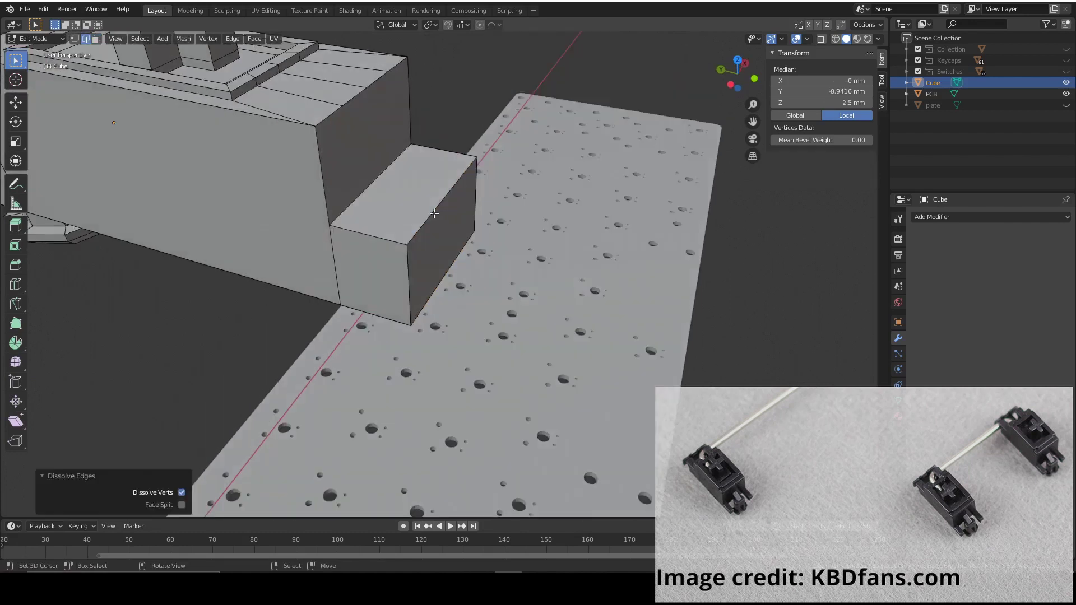
# Round the block's upper outer edge with a four-segment bevel and set its width to 1.5 mm
pyautogui.click(433, 214)
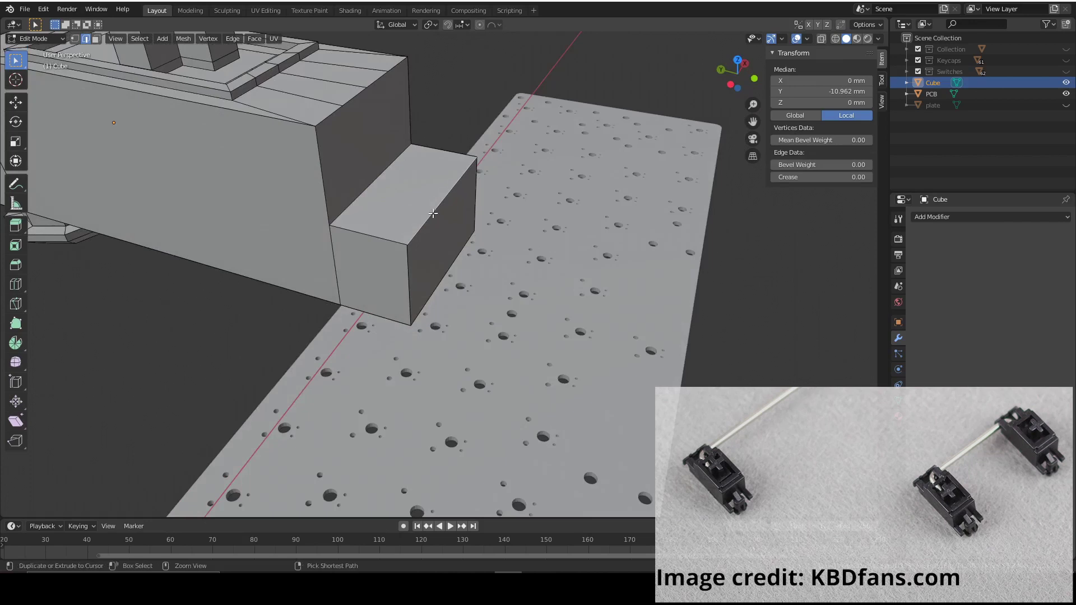
pyautogui.hotkey('ctrl', 'b')
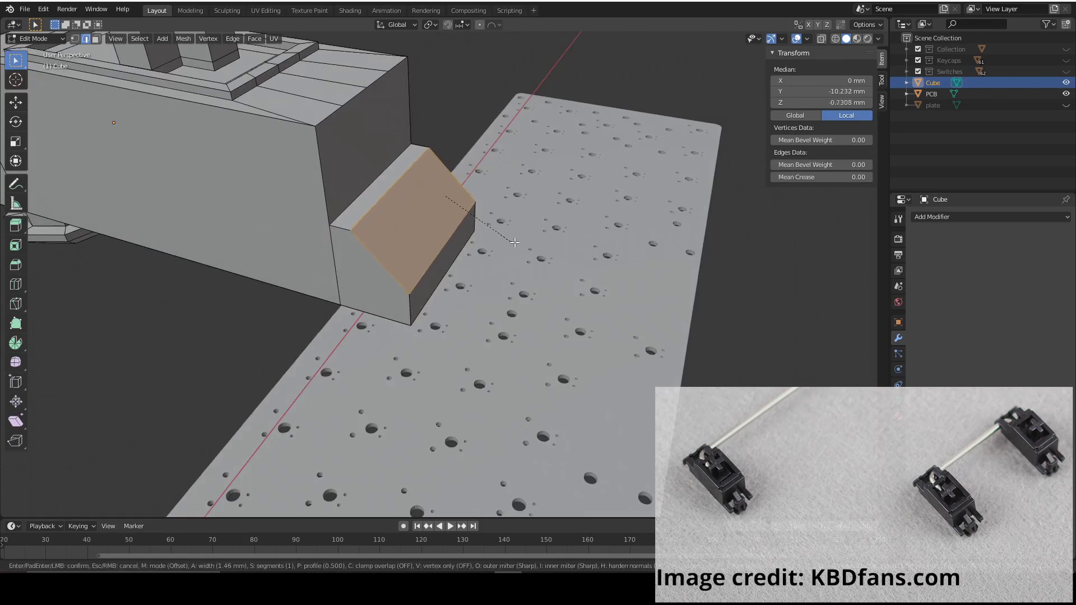
pyautogui.scroll(3, 515, 242)
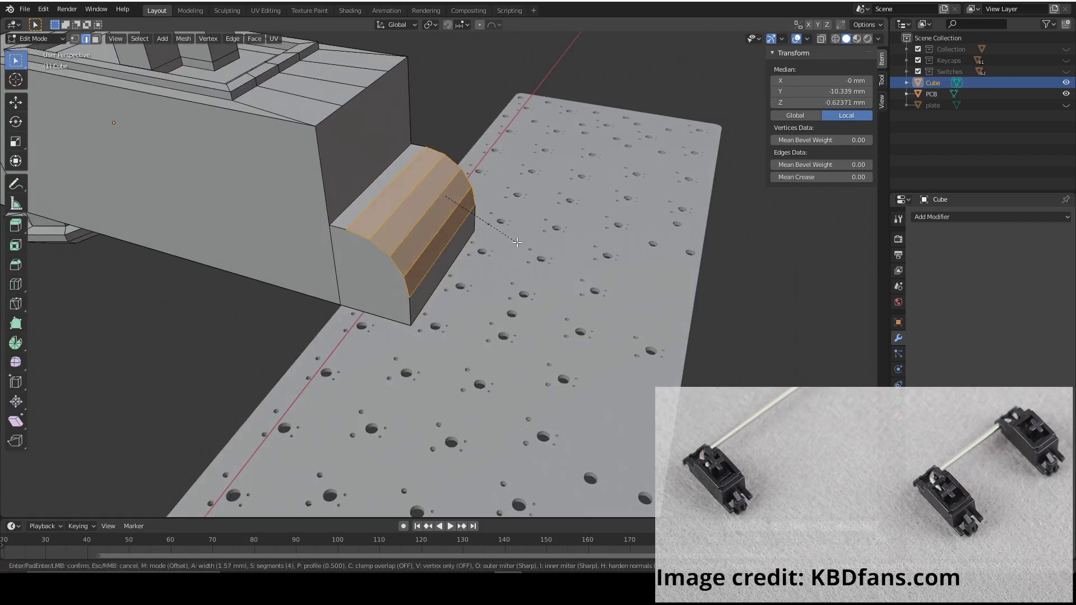
pyautogui.click(517, 243)
pyautogui.click(147, 344)
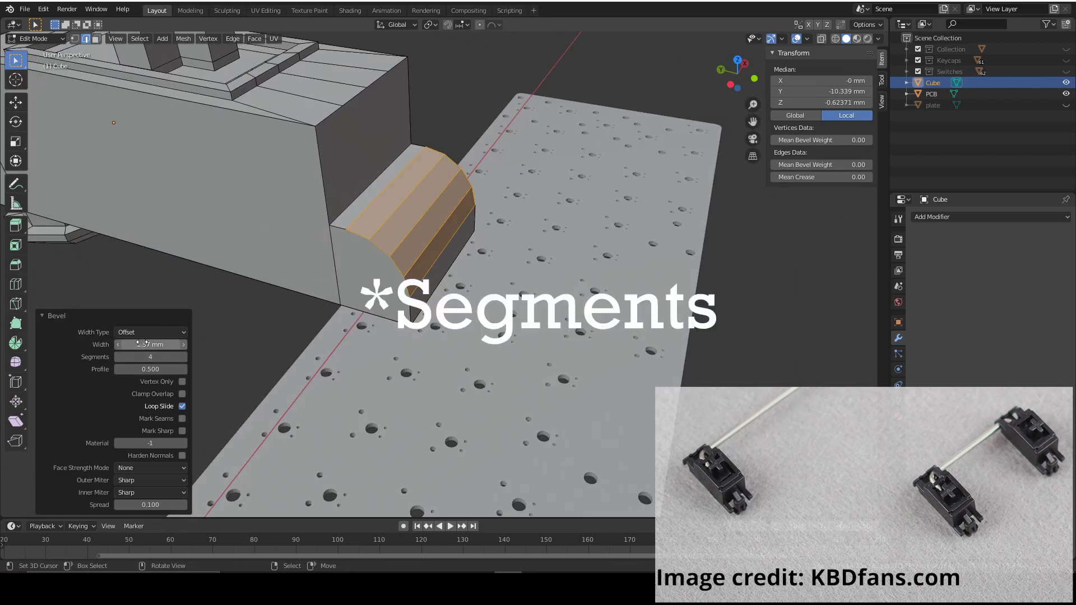
pyautogui.write('1.5')
pyautogui.press('Return')
# Clear the selection in face mode and add an 8-vertex cylinder with 1.5 mm radius and 3 mm depth to the mesh
pyautogui.moveTo(588, 259); pyautogui.dragTo(394, 179, button='middle')
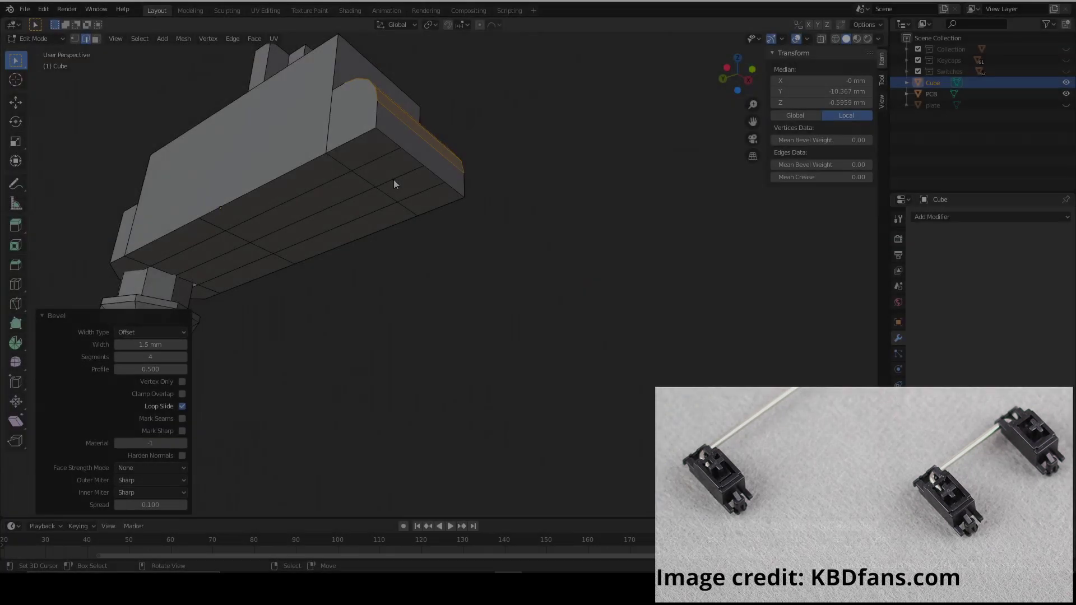
pyautogui.click(394, 180)
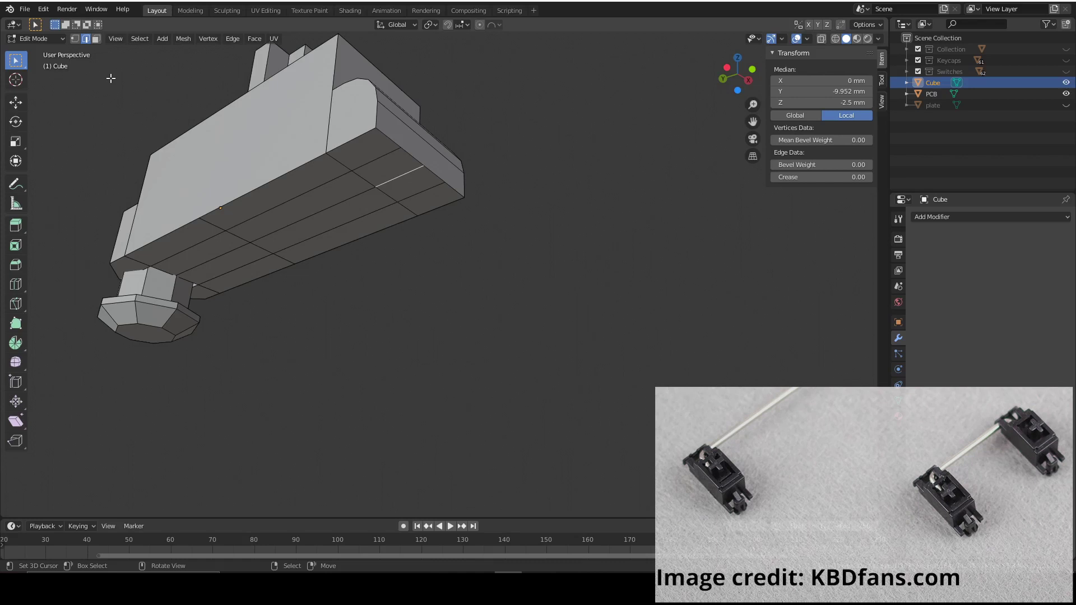
pyautogui.hotkey('ctrl', '3')
pyautogui.moveTo(460, 185); pyautogui.dragTo(531, 155, button='middle')
pyautogui.click(520, 183)
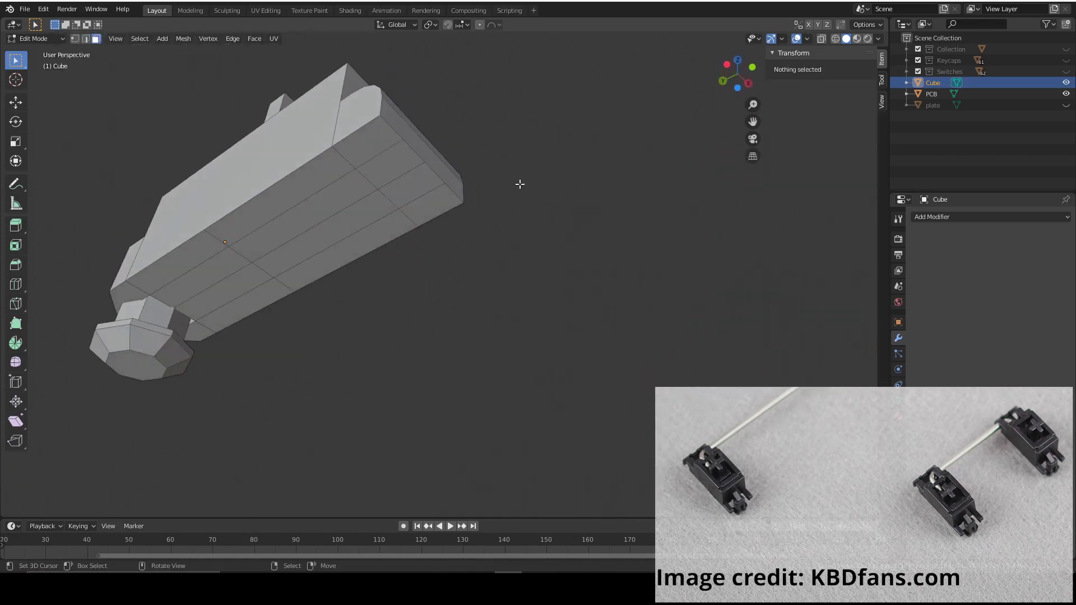
pyautogui.hotkey('shift', 'a')
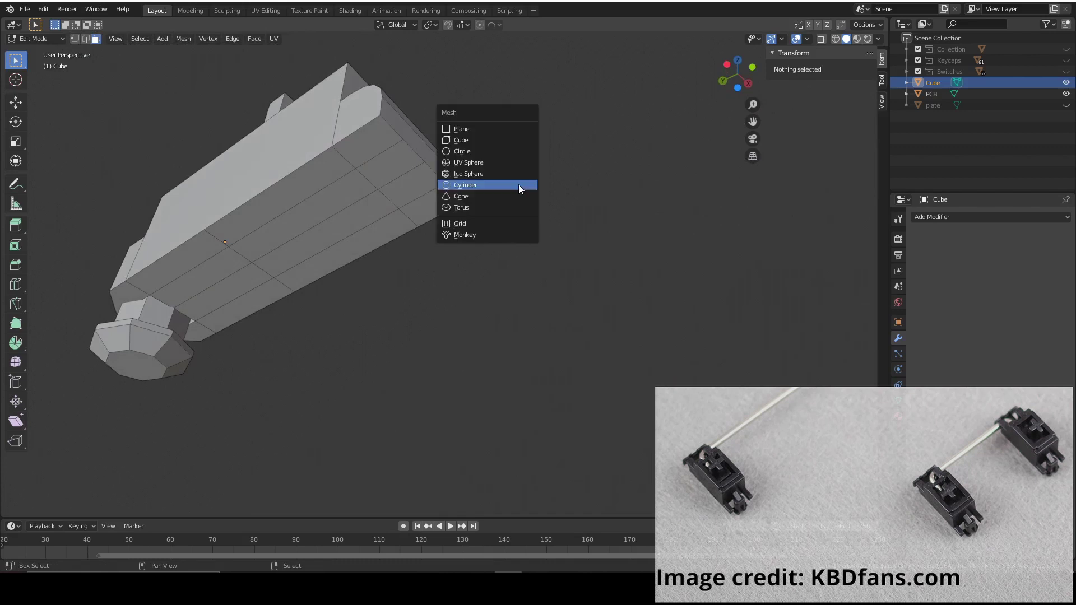
pyautogui.click(519, 185)
pyautogui.scroll(-3, 397, 256)
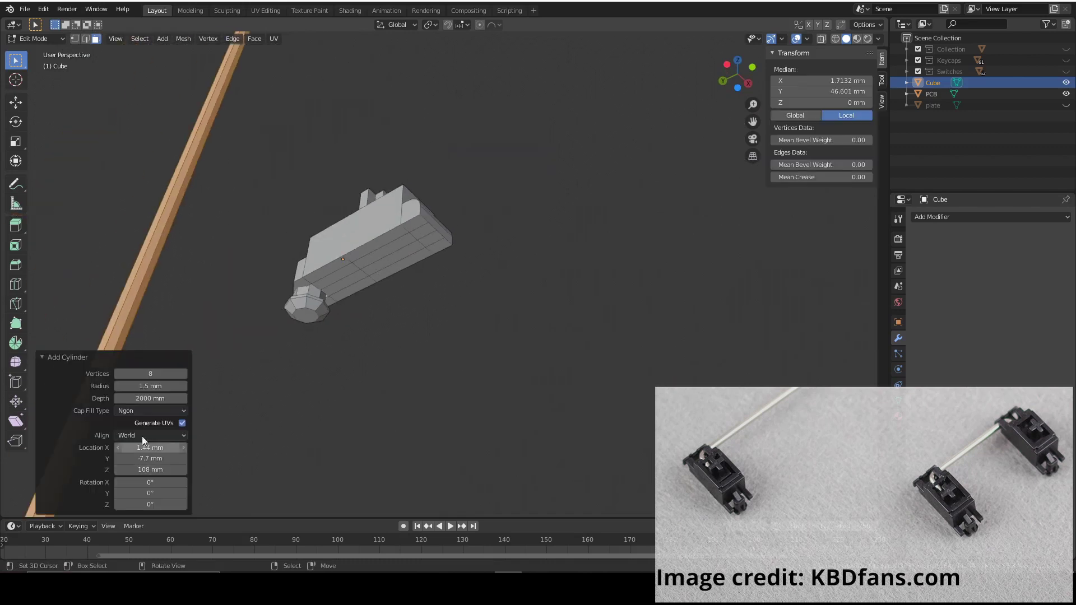
pyautogui.write('3')
pyautogui.press('Return')
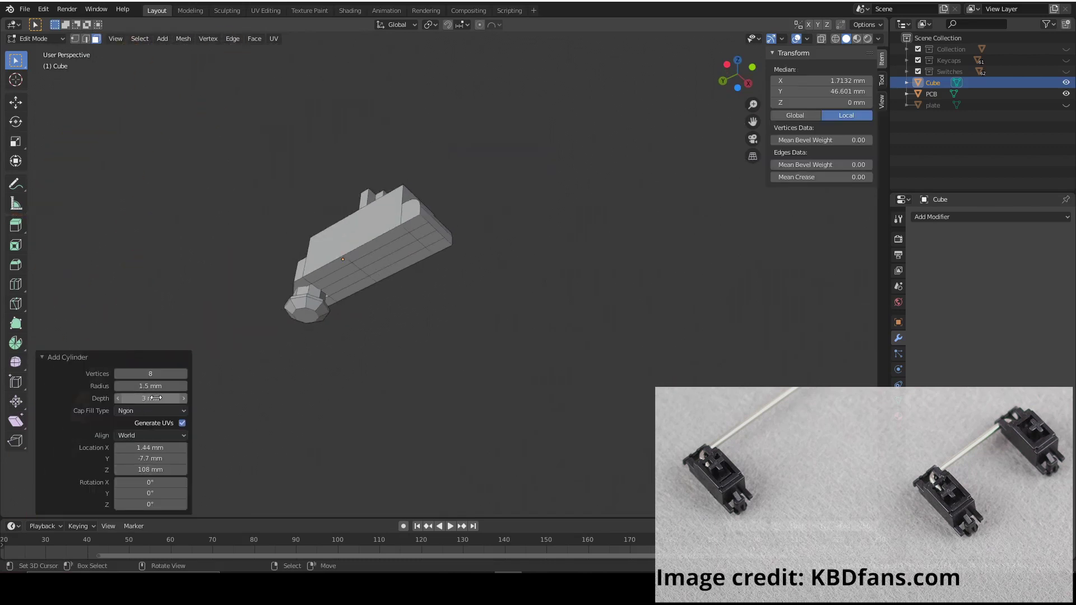
# Hide the PCB and move the new cylinder into the rounded block, centred at about X 0.05, Y -9.99, Z -1.46 mm
pyautogui.scroll(-5, 238, 274)
pyautogui.click(738, 90)
pyautogui.click(735, 91)
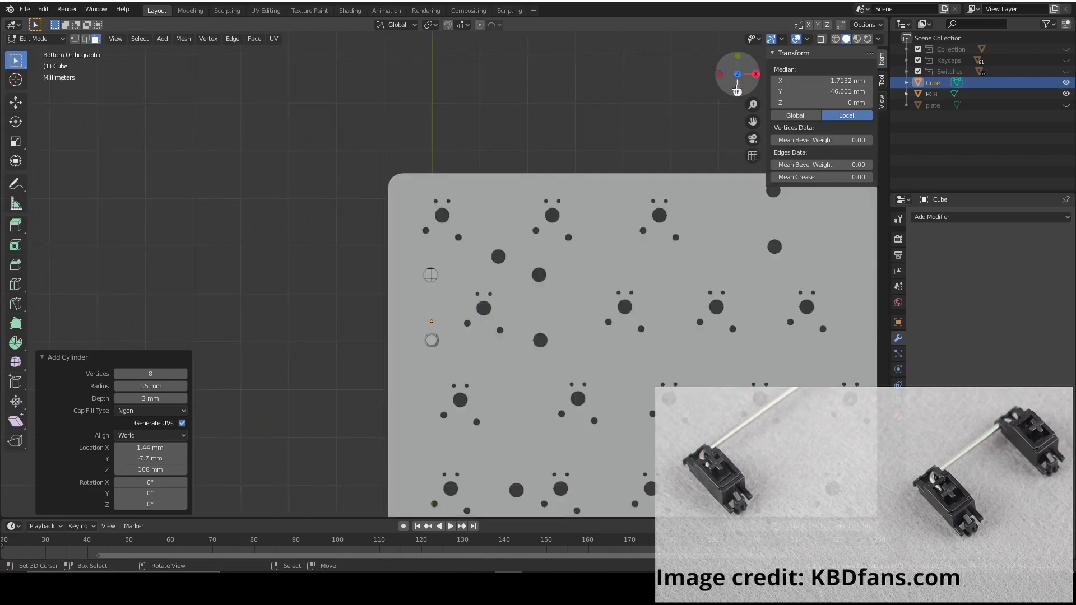
pyautogui.click(1066, 93)
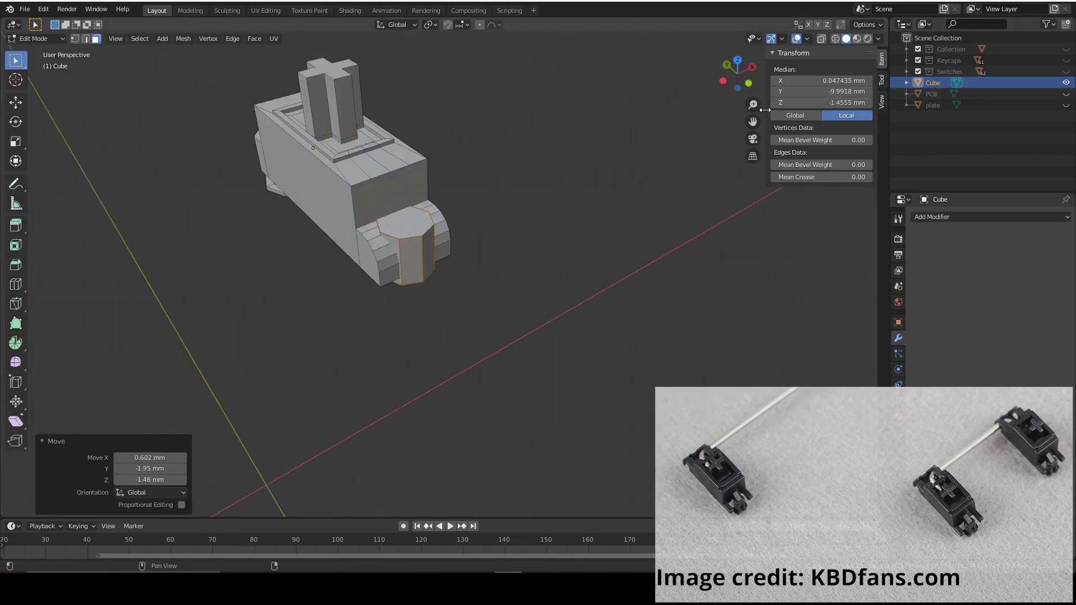
# Lower the new cylinder 1.52 mm along Z and move it inward along Y to about Y -9.31 mm
pyautogui.click(729, 84)
pyautogui.scroll(-2, 531, 172)
pyautogui.moveTo(531, 172); pyautogui.dragTo(581, 235, button='middle')
pyautogui.press('g')
pyautogui.press('z')
pyautogui.press('z')
pyautogui.press('z')
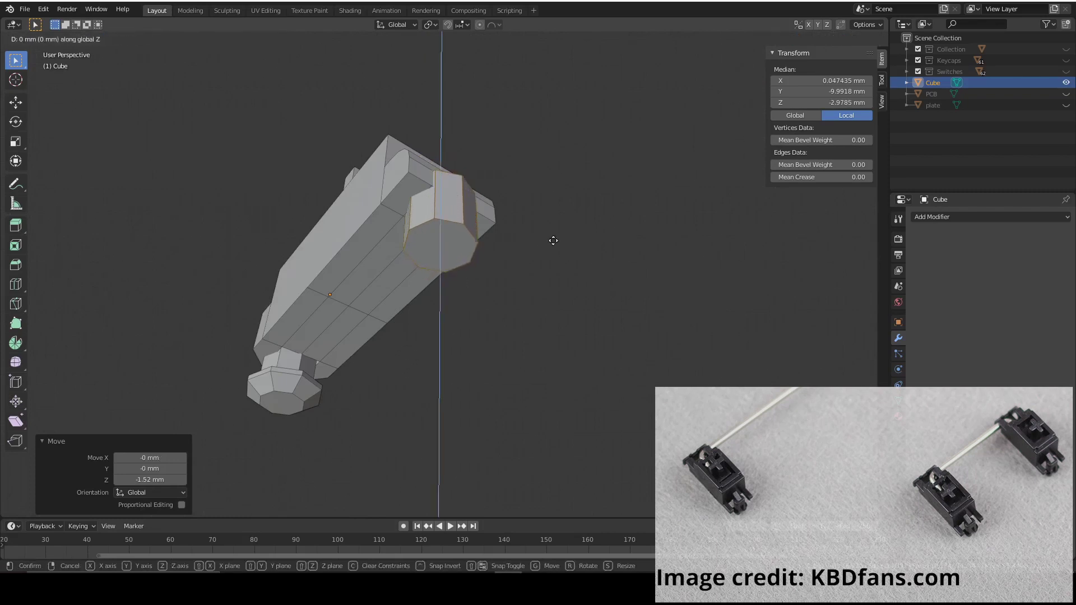
pyautogui.press('y')
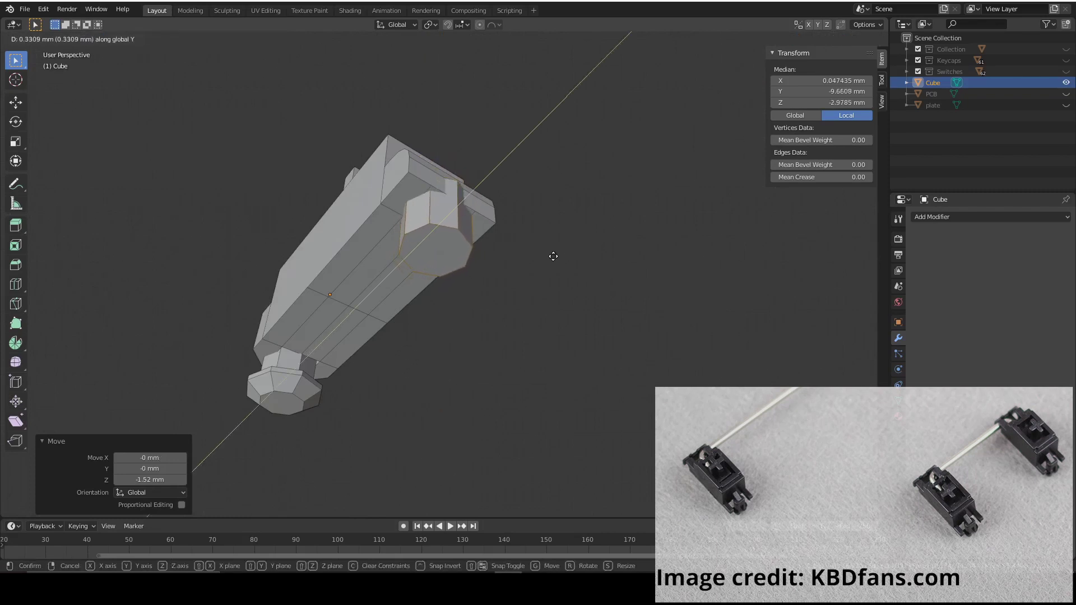
pyautogui.click(551, 258)
# Shorten the cylinder by moving its bottom face up about 1.03 mm along Z
pyautogui.scroll(3, 464, 212)
pyautogui.moveTo(464, 212); pyautogui.dragTo(507, 302, button='middle')
pyautogui.scroll(-8, 515, 262)
pyautogui.scroll(8, 493, 255)
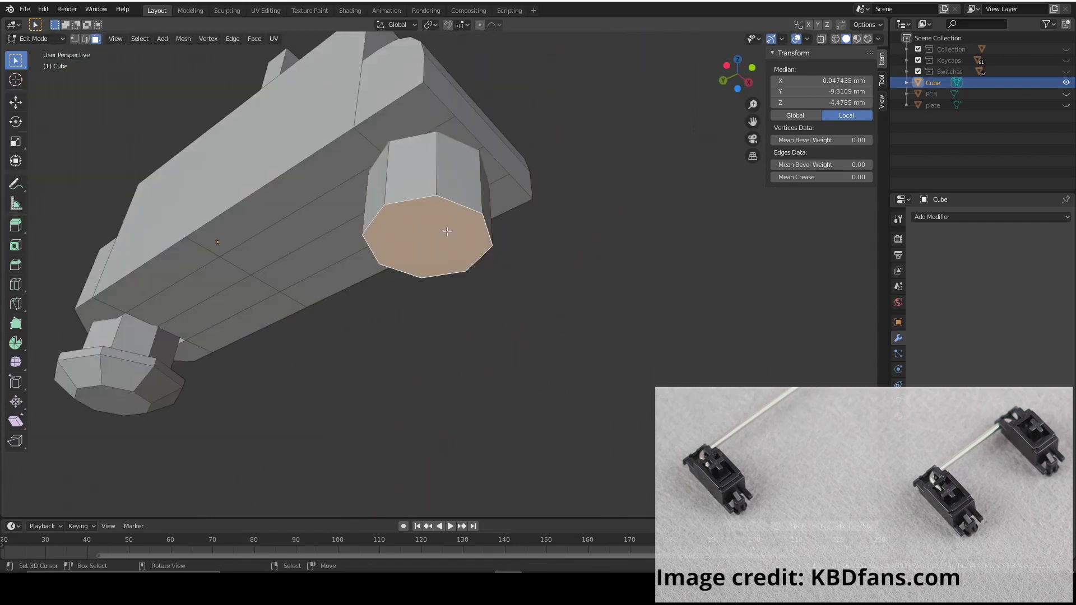
pyautogui.press('g')
pyautogui.press('z')
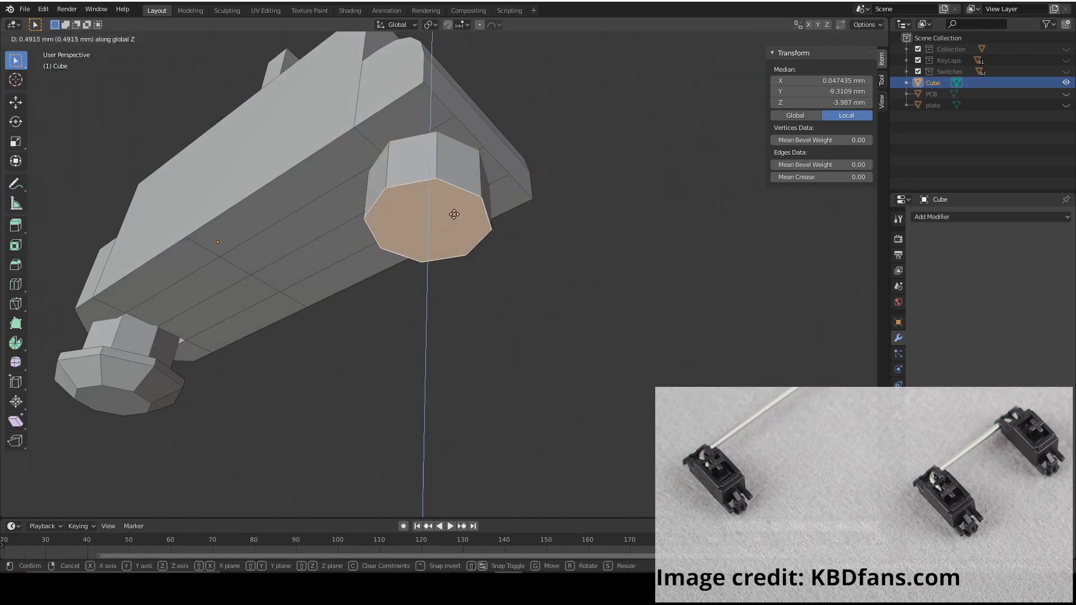
pyautogui.click(464, 195)
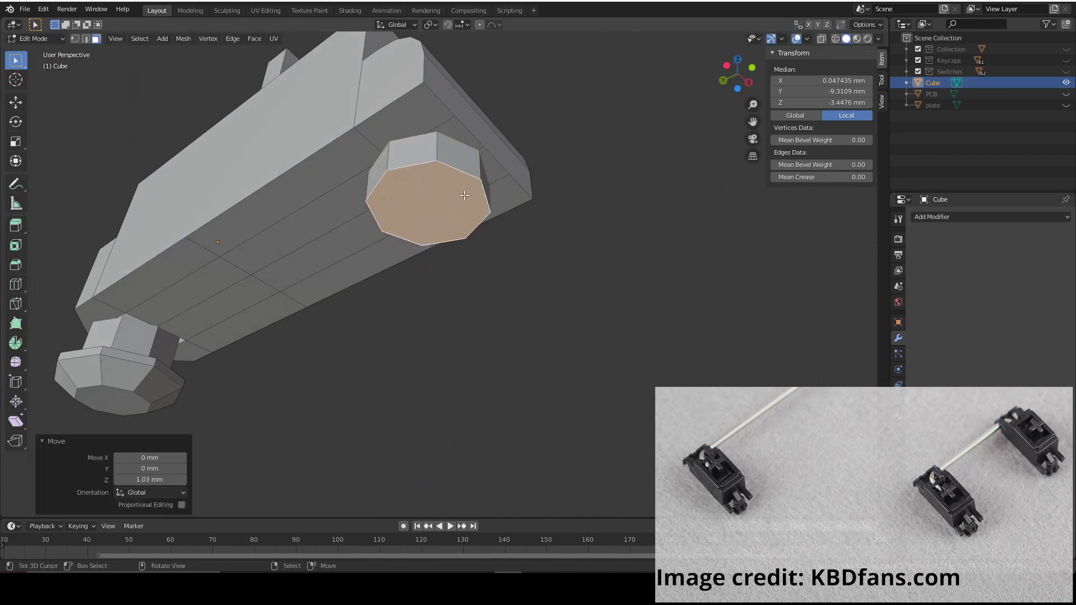
# Extrude the cylinder's bottom face about 0.35 mm and rotate it about -14° around X
pyautogui.press('e')
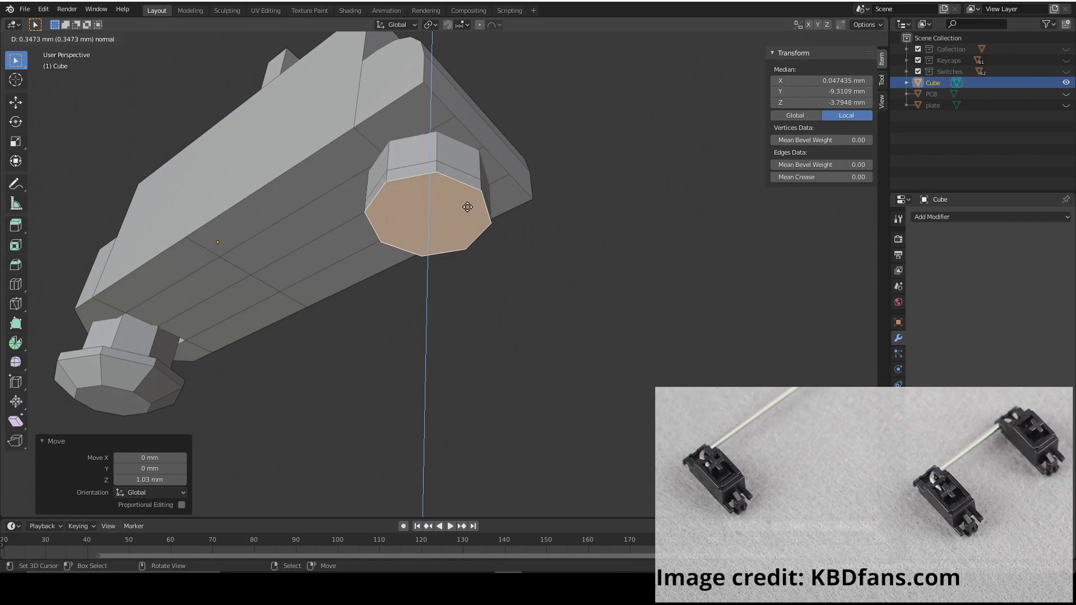
pyautogui.click(468, 207)
pyautogui.press('r')
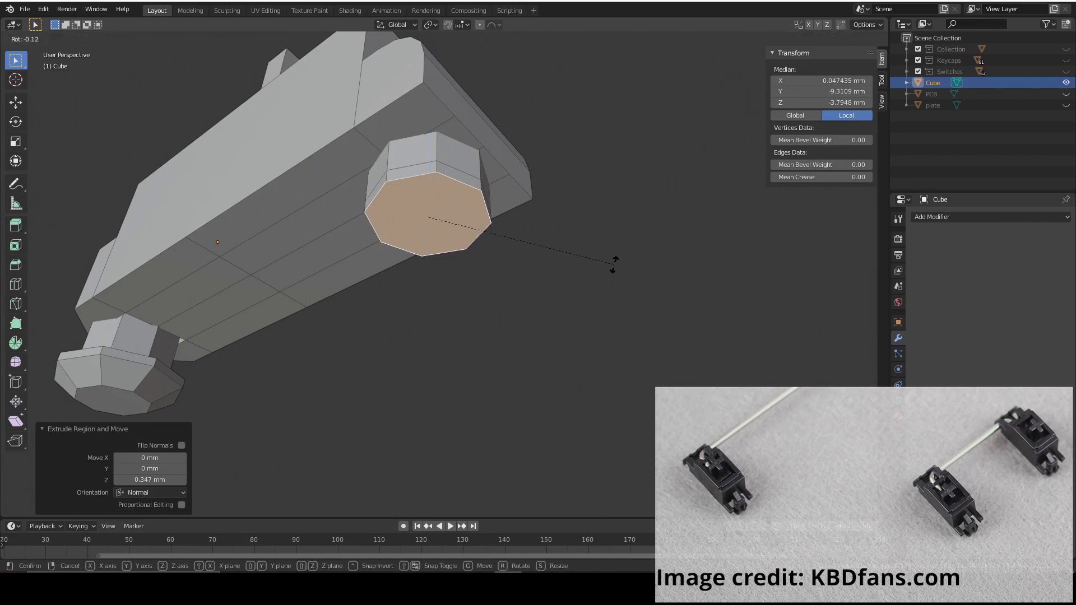
pyautogui.press('x')
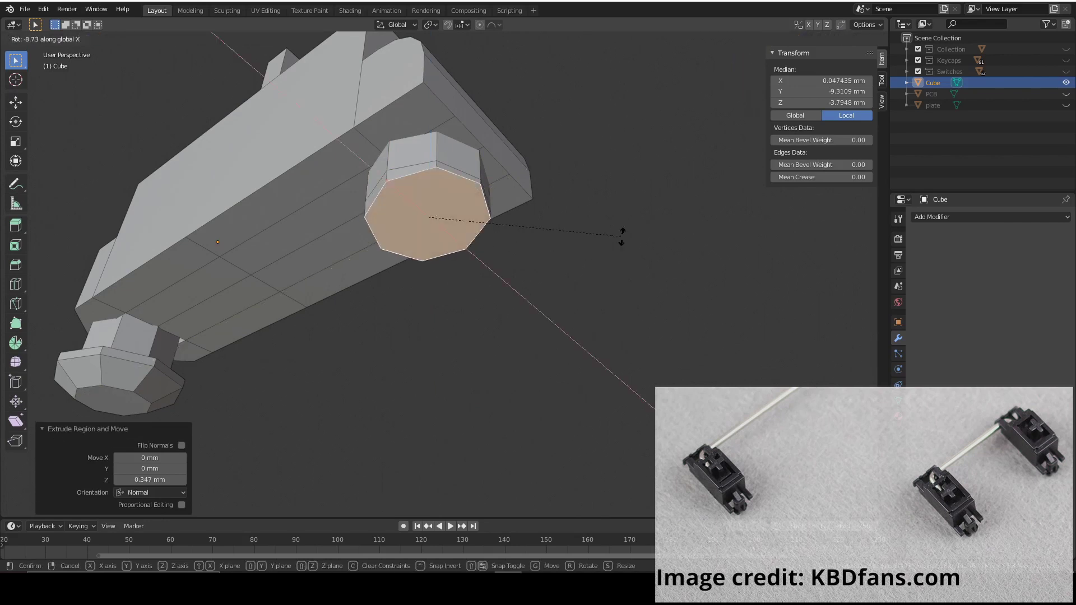
pyautogui.press('Escape')
# Extrude the tilted bottom face about 0.17 mm and rotate it a further -7.33° around X
pyautogui.press('e')
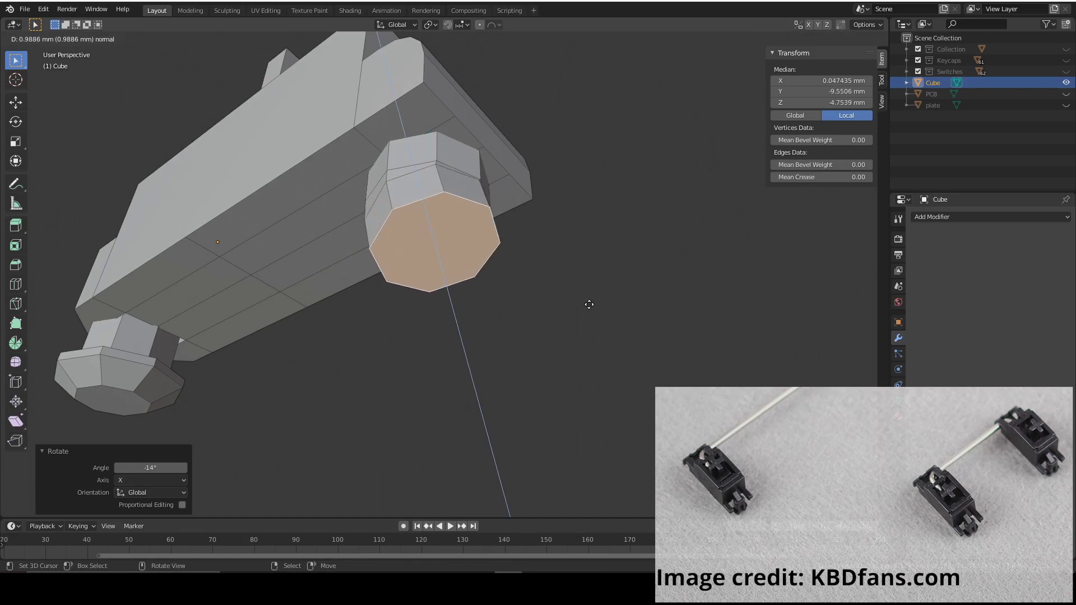
pyautogui.click(610, 268)
pyautogui.press('r')
pyautogui.press('x')
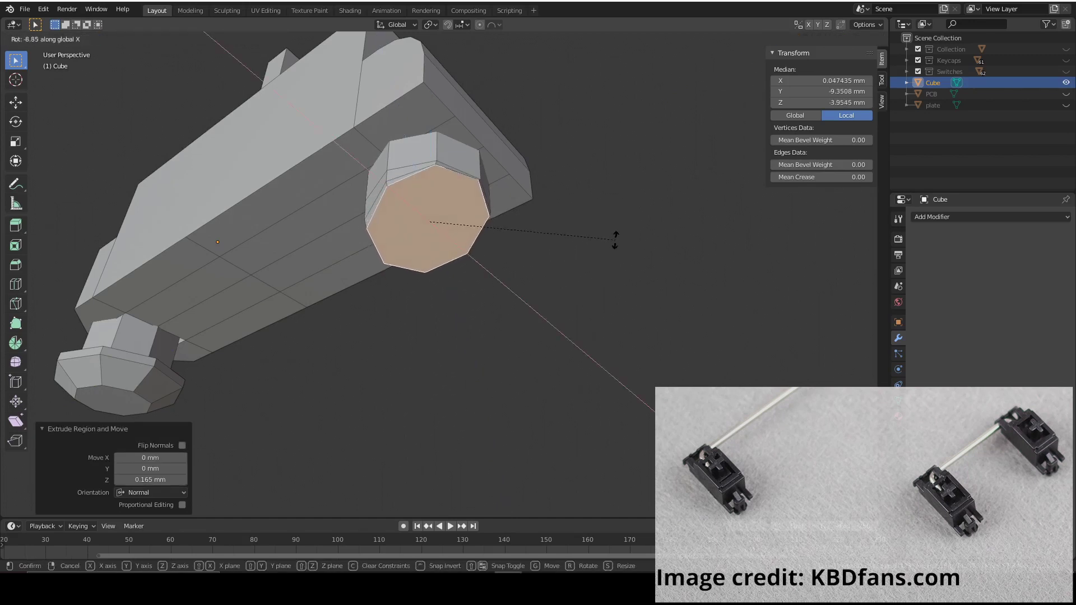
pyautogui.click(615, 239)
# Extrude the tilted end face about 1.6 mm and rotate it about -46.5° in the side view
pyautogui.moveTo(499, 234); pyautogui.dragTo(550, 288, button='middle')
pyautogui.press('e')
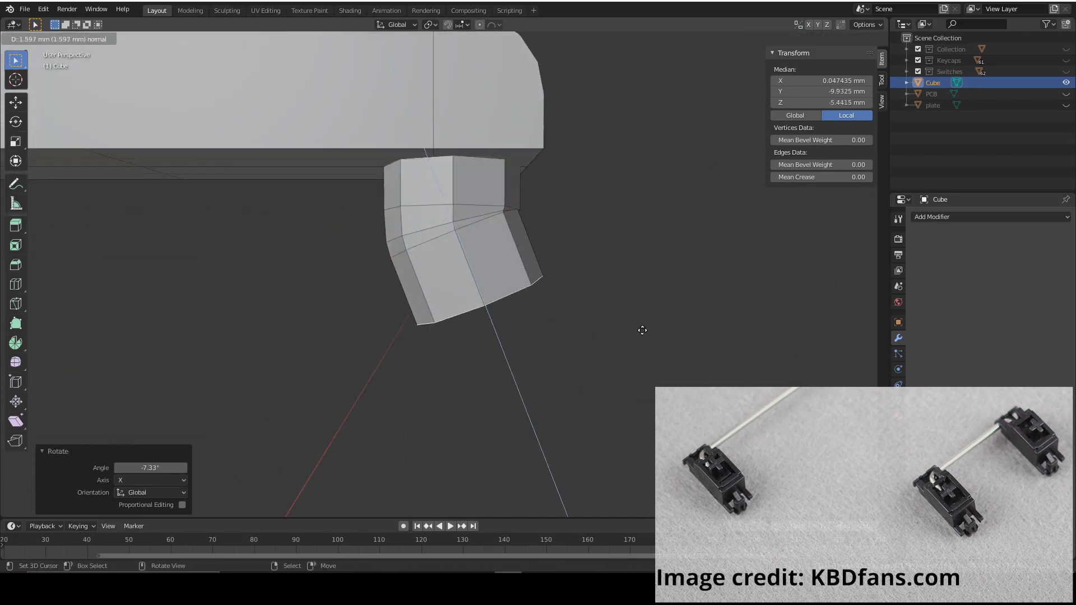
pyautogui.click(642, 330)
pyautogui.press('r')
pyautogui.click(685, 144)
# Shrink the leg's end face, extend it outward with another segment and scale the new end face to about 0.58
pyautogui.press('s')
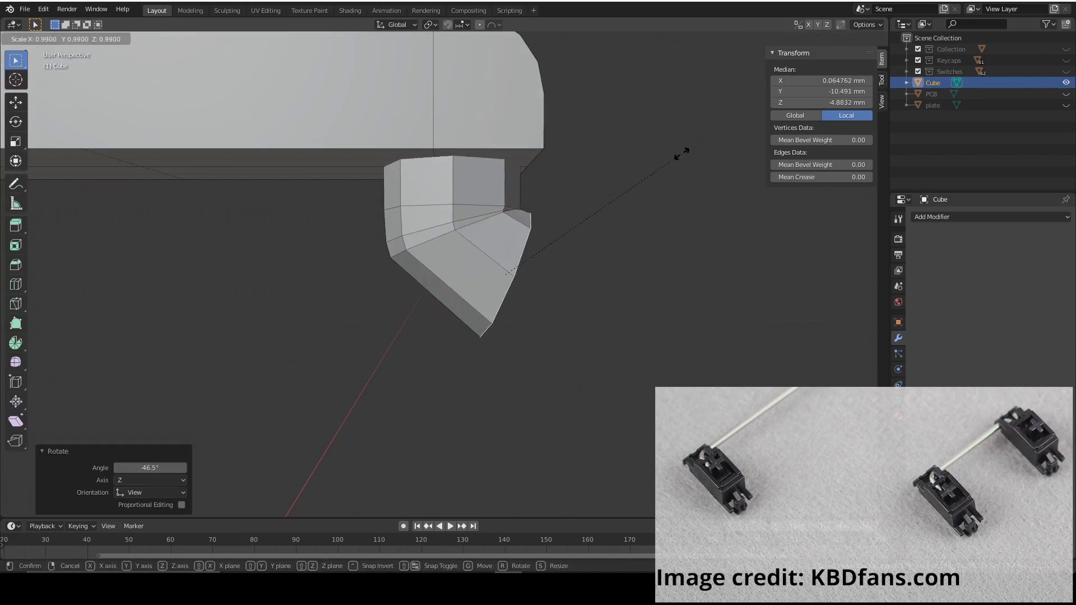
pyautogui.click(584, 180)
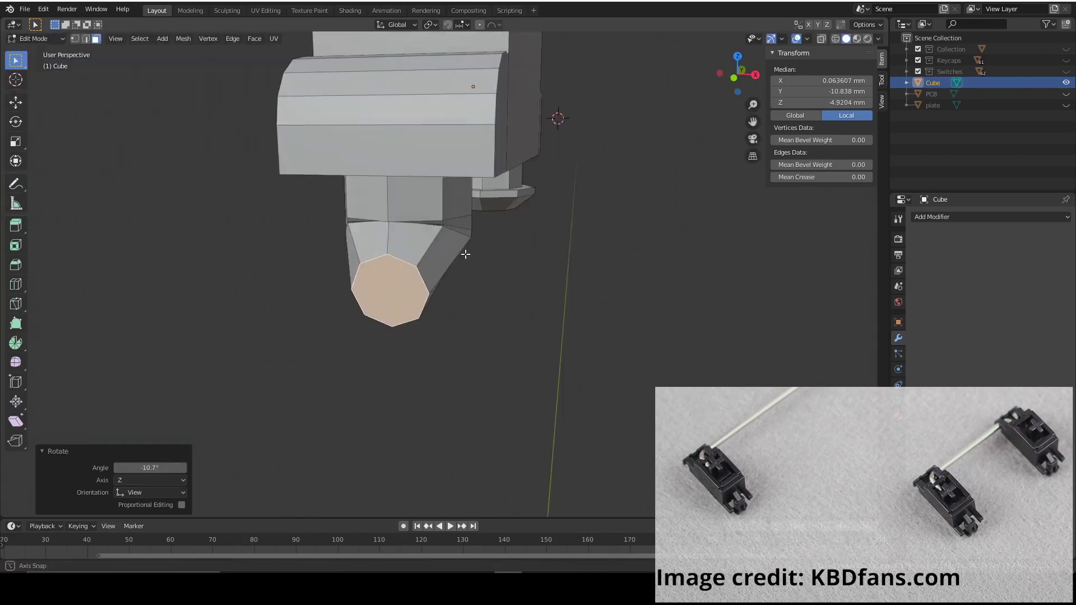
pyautogui.moveTo(466, 252); pyautogui.dragTo(555, 247, button='middle')
pyautogui.press('s')
pyautogui.click(601, 318)
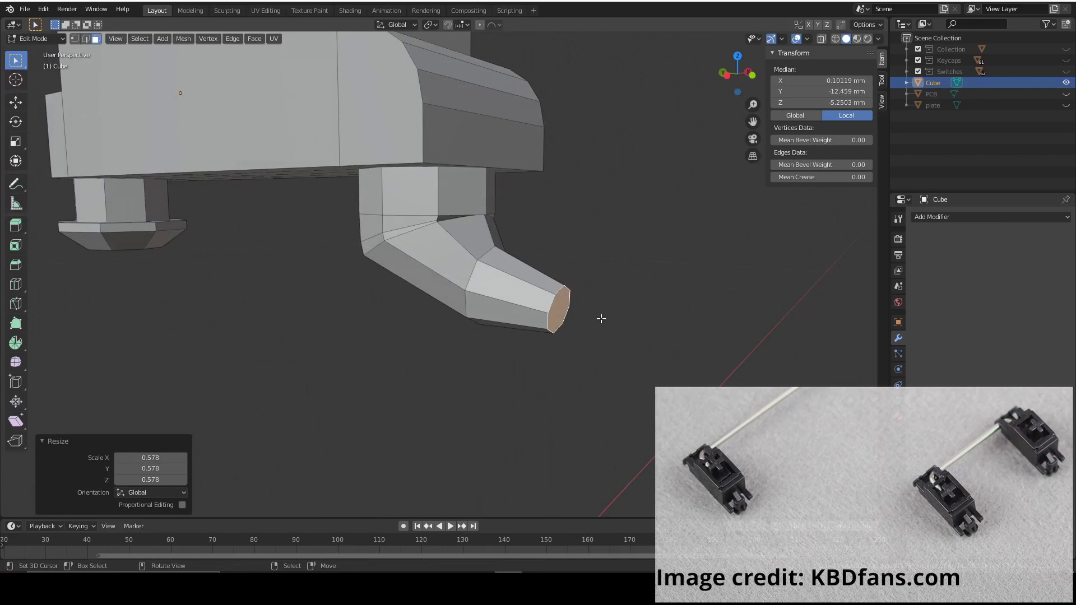
# Rotate the hook's end face -11.2° in the left orthographic view and raise it about 0.68 mm along Z
pyautogui.click(724, 73)
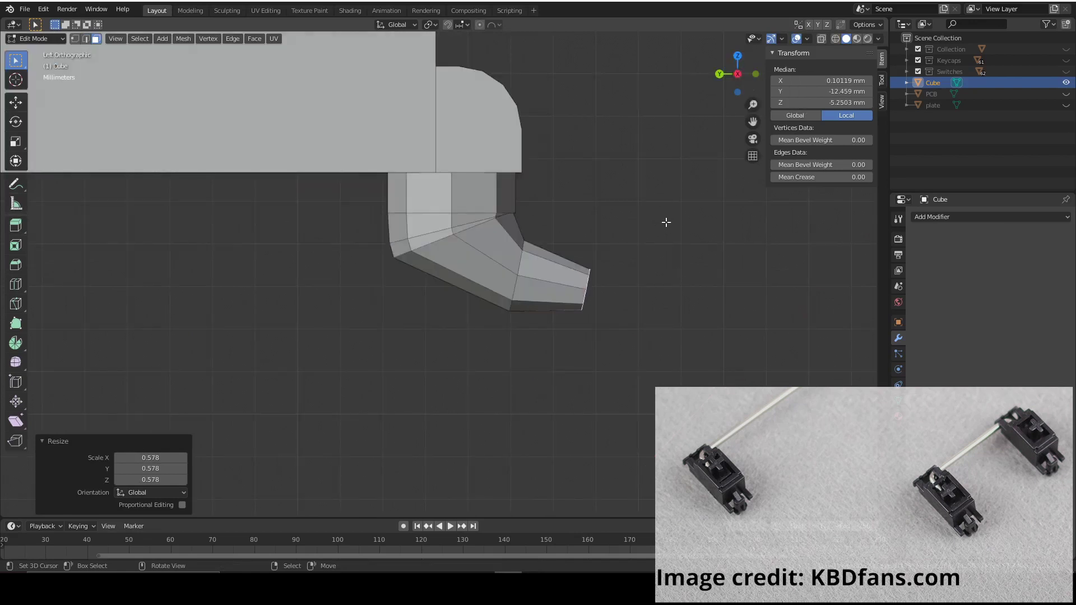
pyautogui.press('r')
pyautogui.click(687, 229)
pyautogui.press('g')
pyautogui.press('y')
pyautogui.press('z')
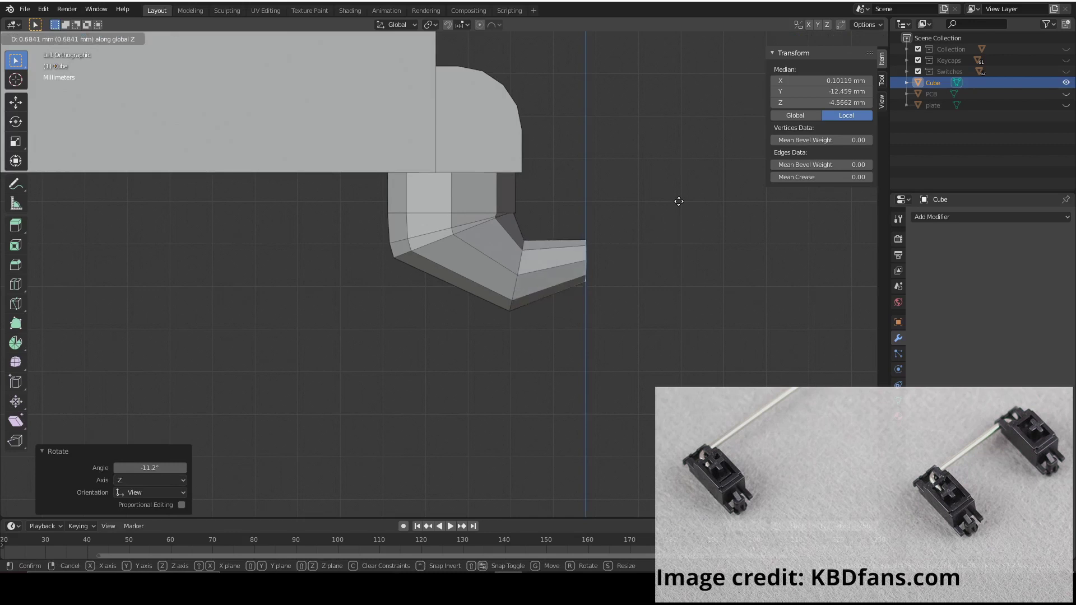
pyautogui.click(680, 203)
pyautogui.moveTo(680, 203); pyautogui.dragTo(536, 221, button='middle')
pyautogui.scroll(-5, 555, 270)
pyautogui.press('Tab')
pyautogui.scroll(6, 481, 272)
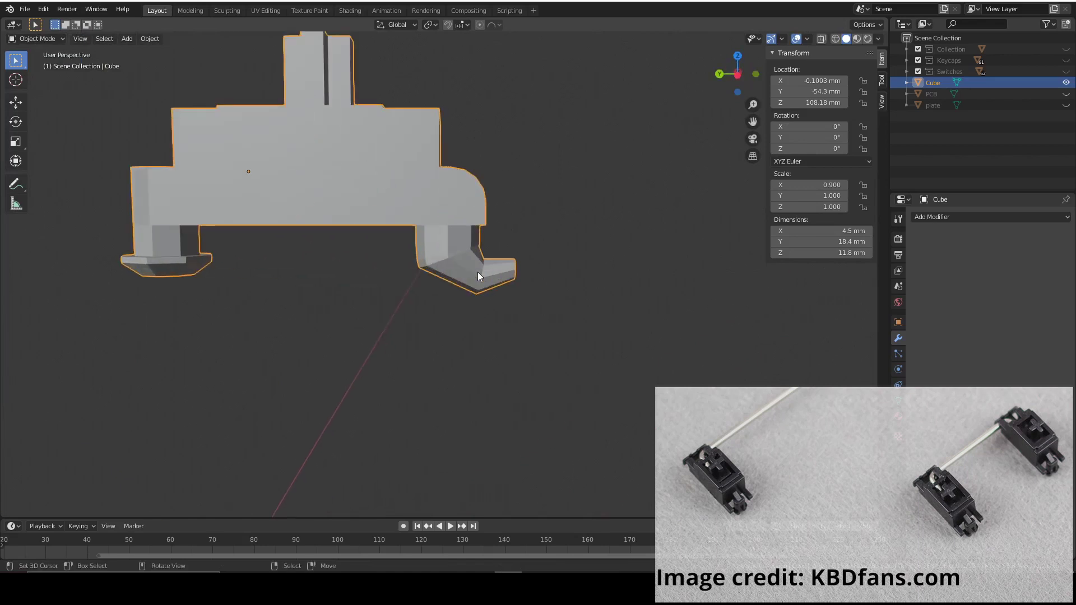
# Select the inner edges at the hook's bend through the mesh in the left view and scale them to about 0.44
pyautogui.click(737, 78)
pyautogui.press('Tab')
pyautogui.scroll(3, 492, 312)
pyautogui.scroll(-1, 465, 315)
pyautogui.moveTo(465, 315); pyautogui.dragTo(334, 156)
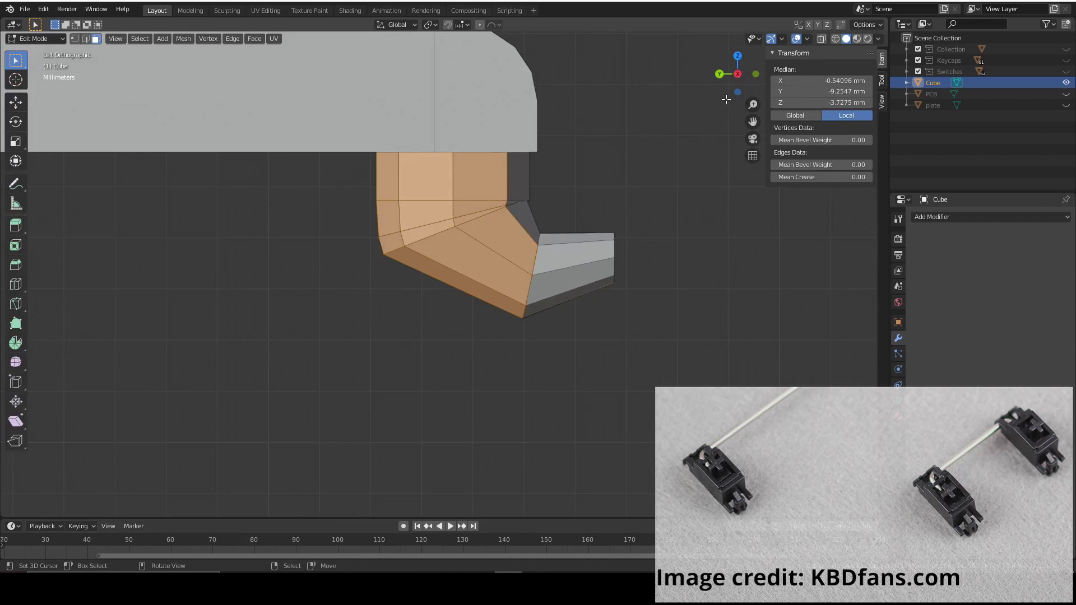
pyautogui.click(824, 39)
pyautogui.moveTo(461, 317); pyautogui.dragTo(354, 186)
pyautogui.press('2')
pyautogui.moveTo(452, 317); pyautogui.dragTo(338, 178)
pyautogui.press('s')
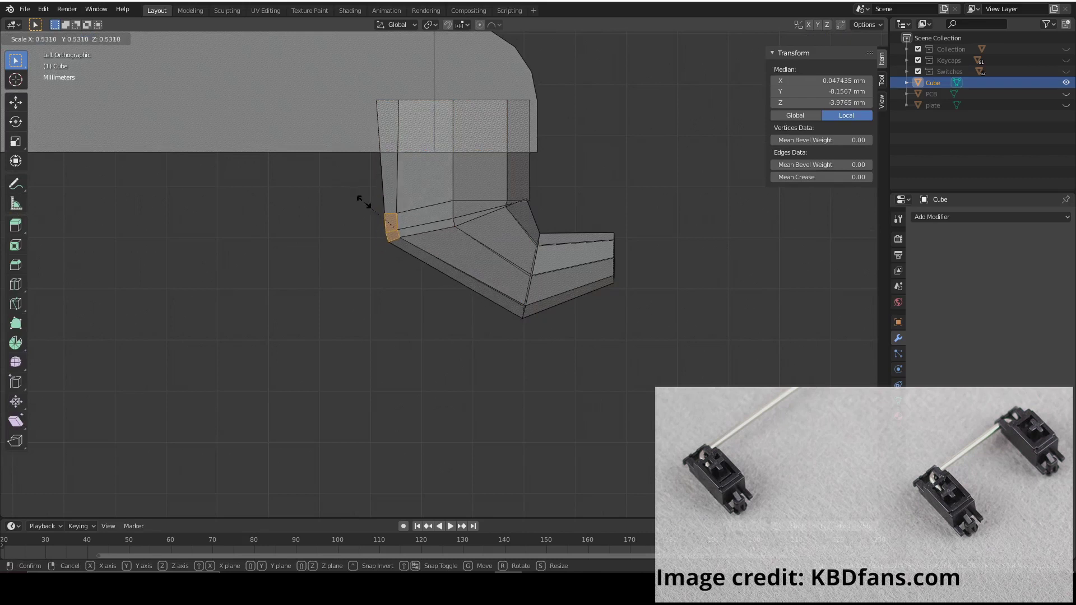
pyautogui.click(368, 208)
# Move the scaled bend edges up and toward the hook's tip to slim the bend, and turn off x-ray display
pyautogui.press('g')
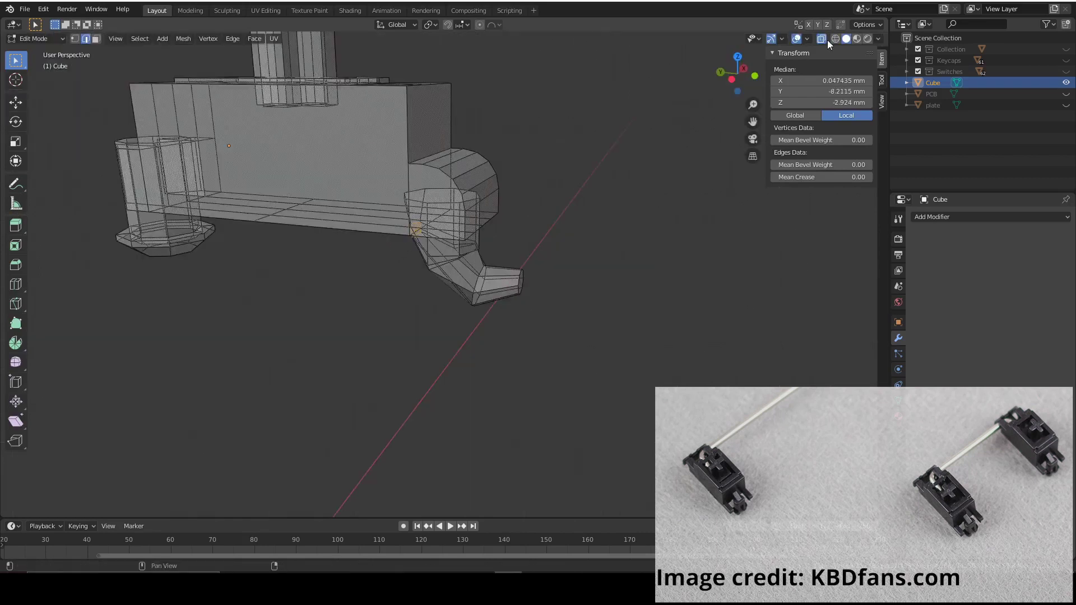
pyautogui.click(823, 39)
pyautogui.press('Tab')
# Bevel the edges around the housing's top outline together with its vertical corner edges
pyautogui.moveTo(592, 177); pyautogui.dragTo(496, 249, button='middle')
pyautogui.press('Tab')
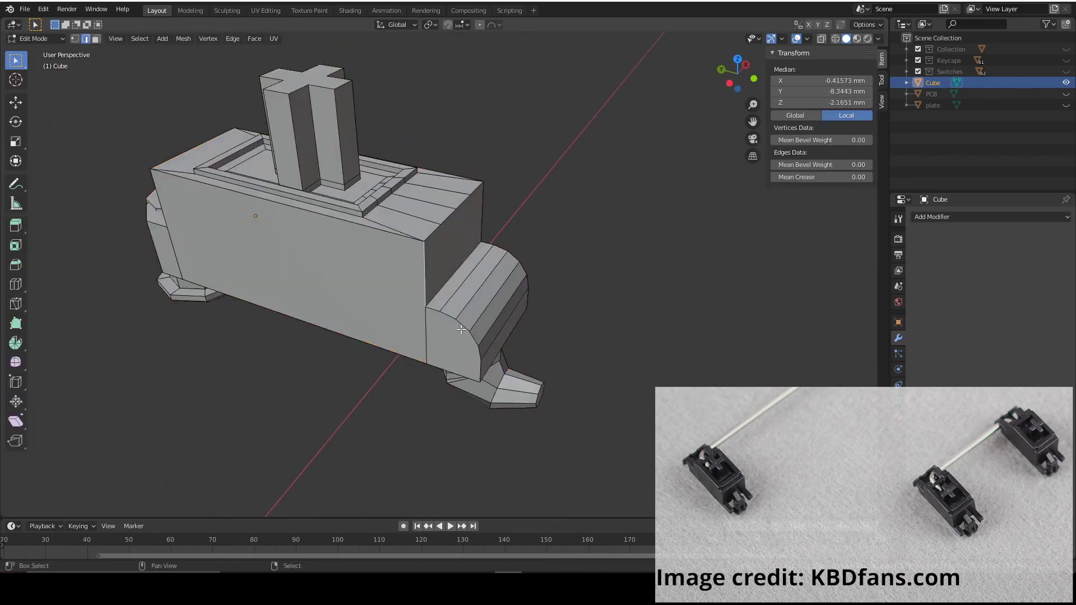
pyautogui.scroll(3, 461, 329)
pyautogui.scroll(-5, 306, 294)
pyautogui.moveTo(300, 293); pyautogui.dragTo(401, 182, button='middle')
pyautogui.keyDown('shift'); pyautogui.click(400, 182); pyautogui.keyUp('shift')
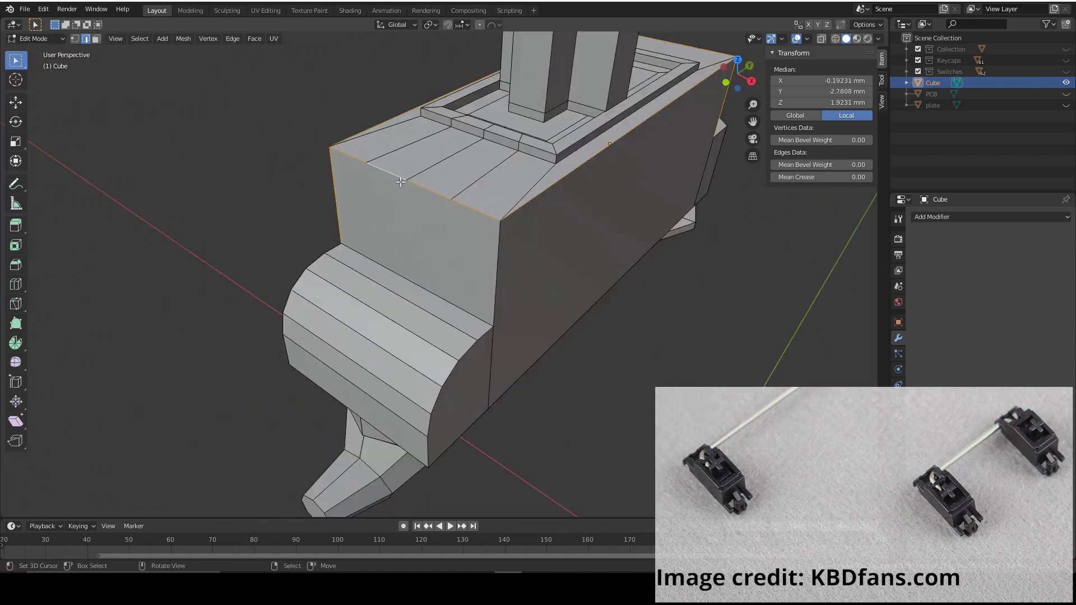
pyautogui.keyDown('shift'); pyautogui.click(499, 254); pyautogui.keyUp('shift')
pyautogui.hotkey('ctrl', 'b')
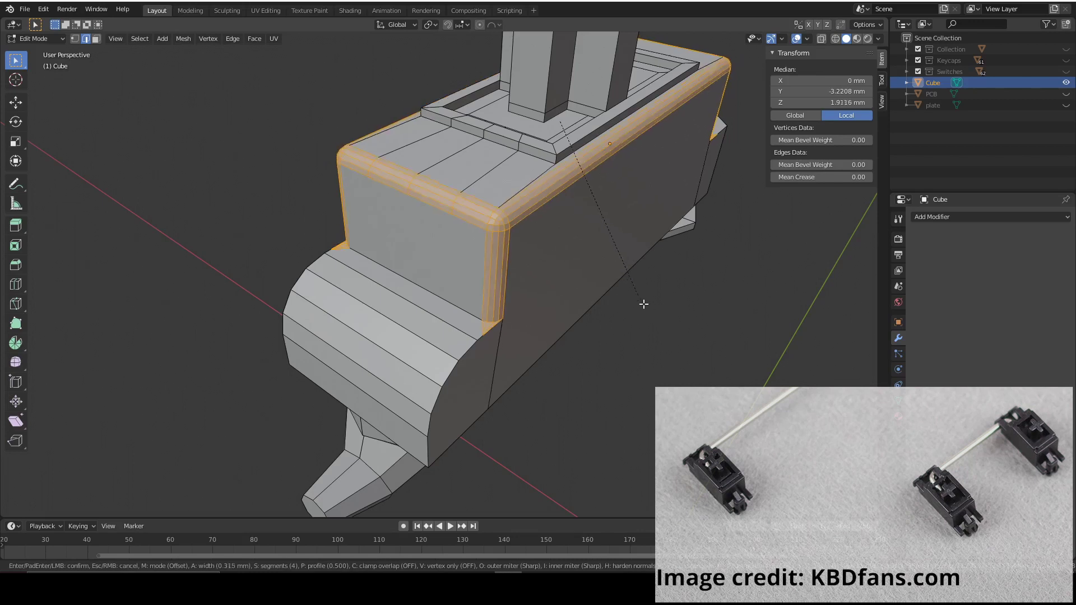
pyautogui.scroll(-3, 644, 305)
pyautogui.click(644, 305)
# Set the width of the housing edge bevel to 0.05 mm
pyautogui.doubleClick(147, 345)
pyautogui.write('0.05')
pyautogui.press('Return')
pyautogui.press('Tab')
pyautogui.moveTo(559, 285); pyautogui.dragTo(469, 204, button='middle')
pyautogui.scroll(7, 398, 213)
pyautogui.scroll(3, 618, 200)
pyautogui.press('Tab')
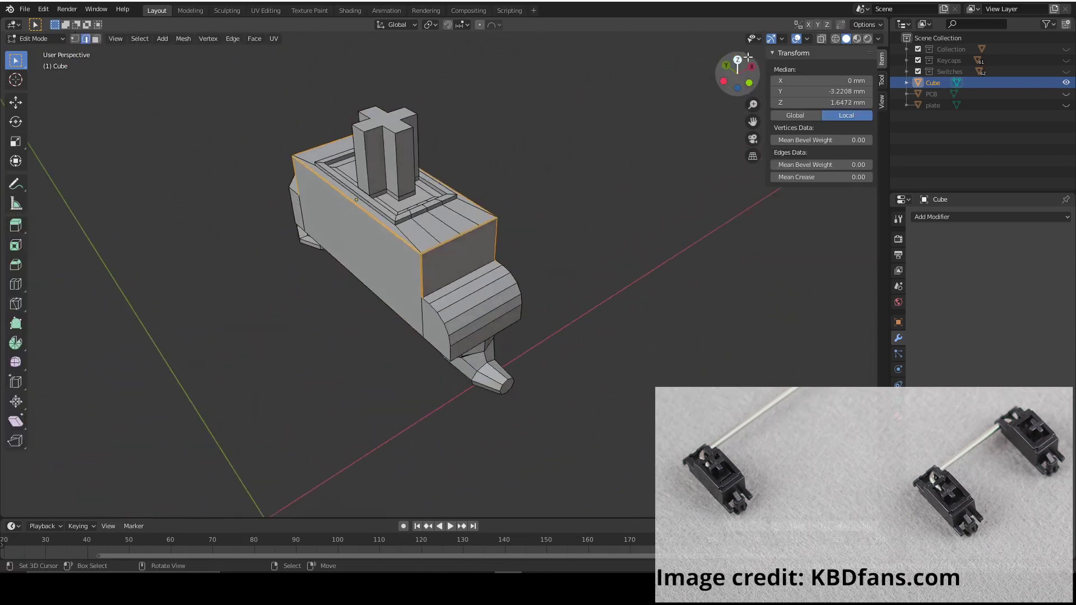
# Unhide the PCB and turn on x-ray display in the top orthographic view, centred on the stabilizer
pyautogui.click(738, 59)
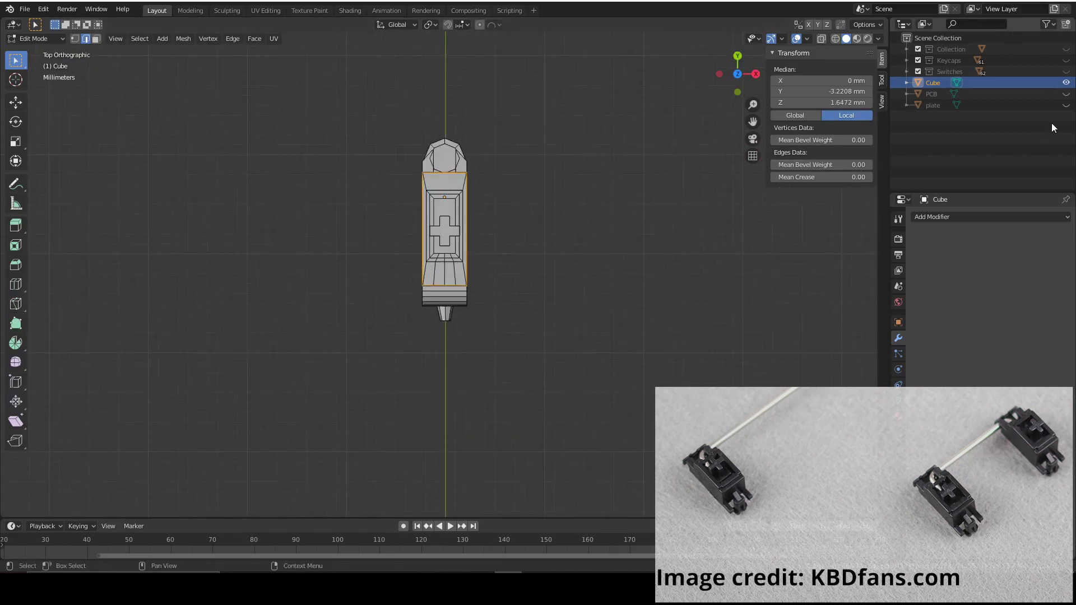
pyautogui.click(1066, 94)
pyautogui.scroll(-2, 561, 224)
pyautogui.keyDown('shift'); pyautogui.moveTo(620, 210); pyautogui.dragTo(525, 212, button='middle'); pyautogui.keyUp('shift')
pyautogui.scroll(2, 381, 277)
pyautogui.keyDown('shift'); pyautogui.moveTo(406, 361); pyautogui.dragTo(561, 409, button='middle'); pyautogui.keyUp('shift')
pyautogui.click(821, 39)
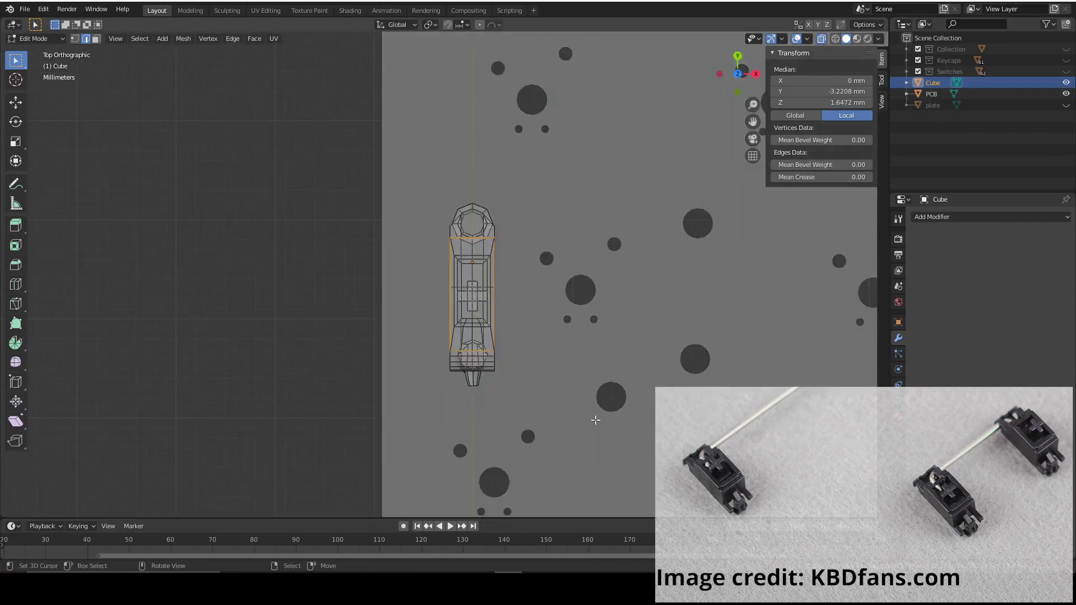
# Duplicate the whole stabilizer mesh and place the copy about 22.6 mm away along X
pyautogui.press('a')
pyautogui.keyDown('shift'); pyautogui.moveTo(621, 282); pyautogui.dragTo(519, 280, button='middle'); pyautogui.keyUp('shift')
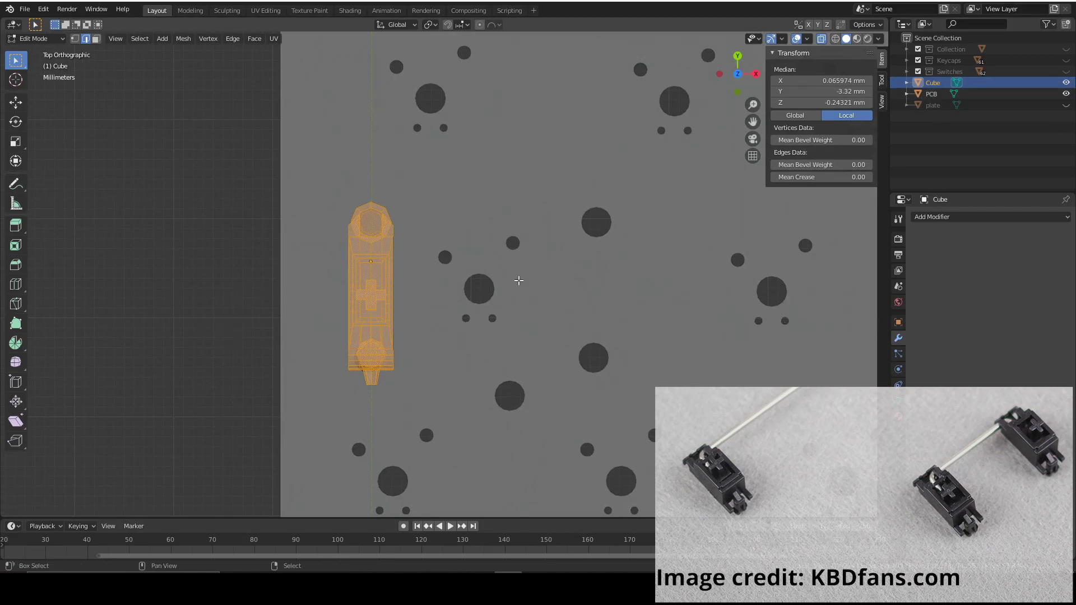
pyautogui.hotkey('shift', 'd')
pyautogui.press('x')
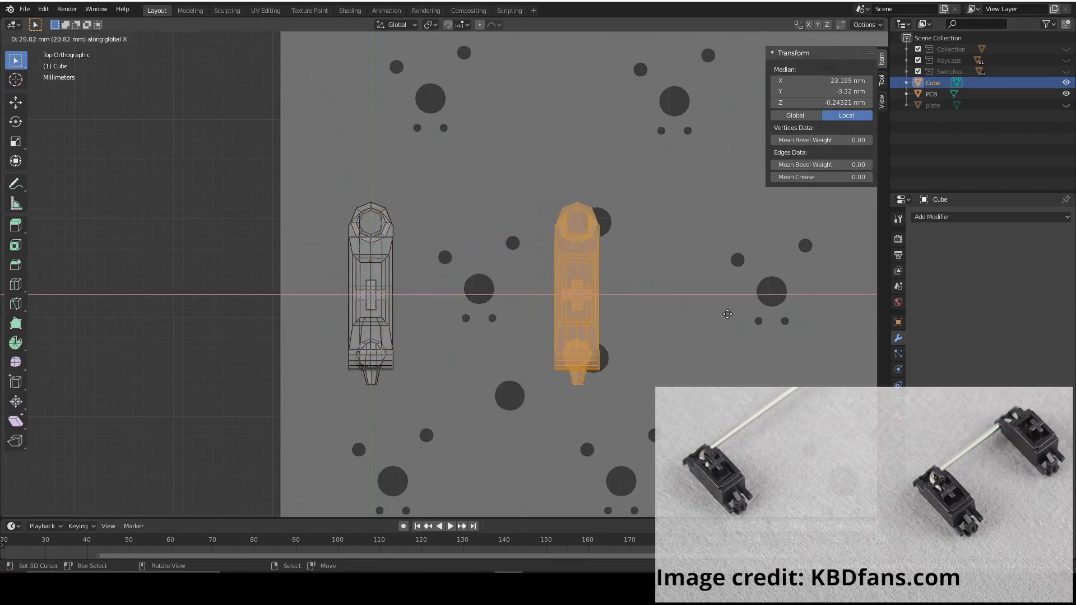
pyautogui.click(745, 316)
pyautogui.keyDown('shift'); pyautogui.moveTo(668, 344); pyautogui.dragTo(531, 337, button='middle'); pyautogui.keyUp('shift')
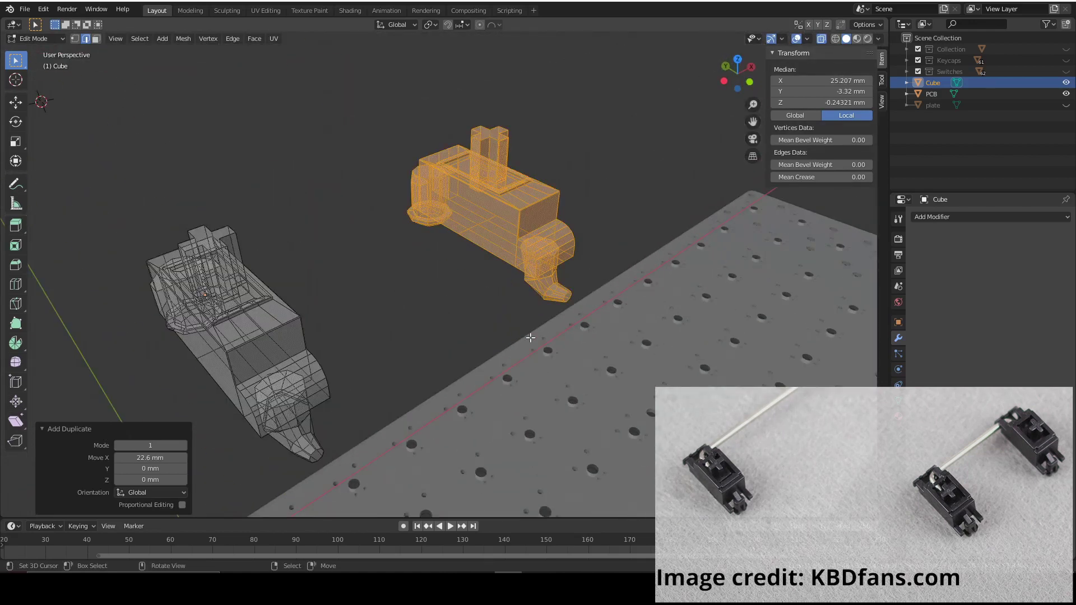
pyautogui.scroll(-4, 592, 303)
pyautogui.moveTo(594, 279); pyautogui.dragTo(407, 252, button='middle')
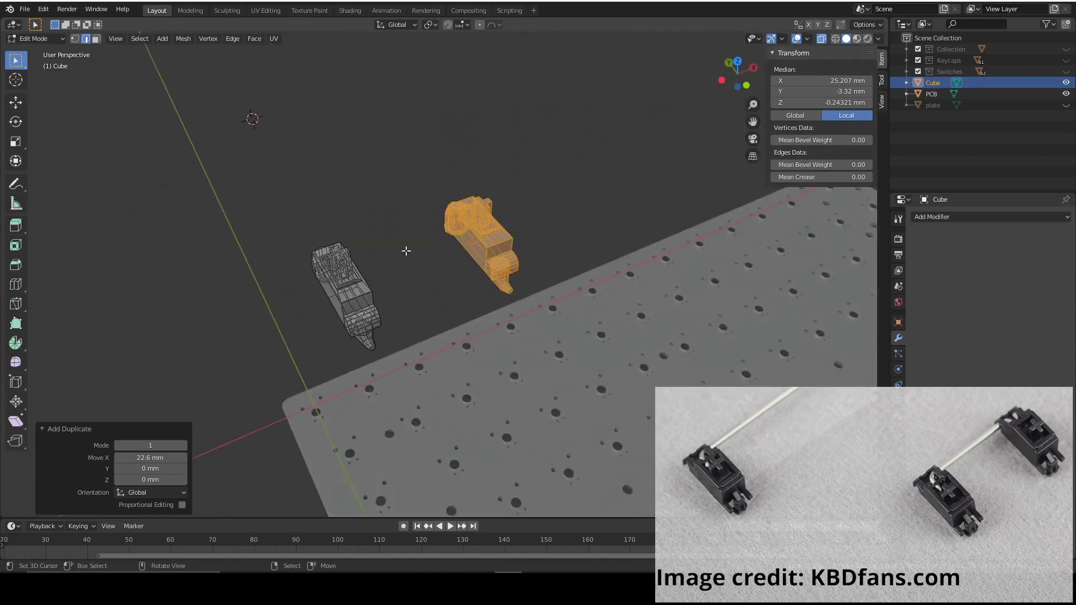
pyautogui.scroll(5, 426, 252)
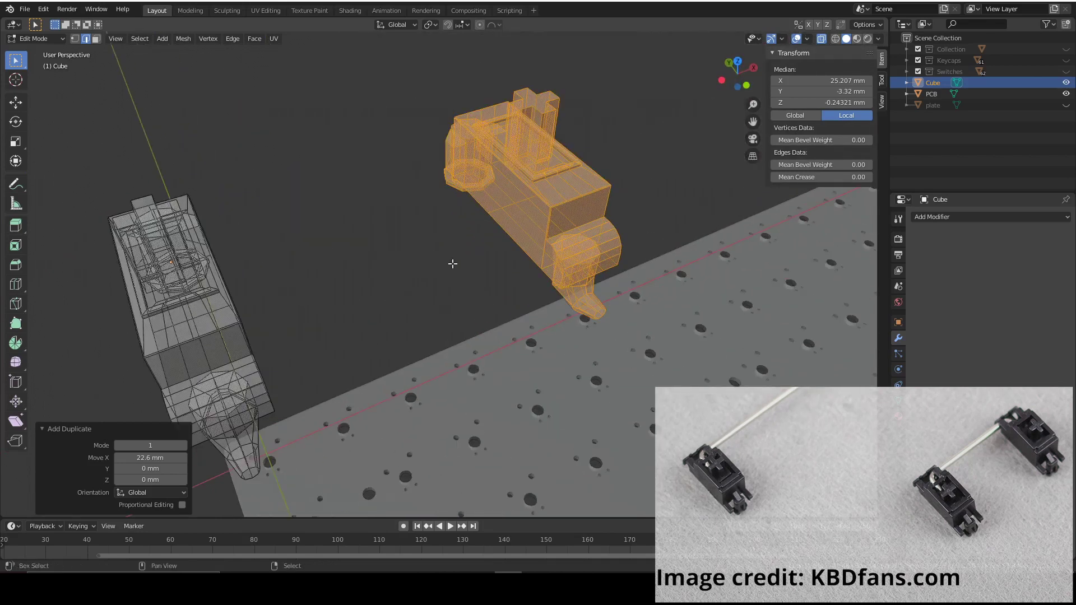
# Clear the selection and add an 8-vertex cylinder with 1.5 mm radius and 3 mm depth to the mesh
pyautogui.press('Tab')
pyautogui.press('Tab')
pyautogui.click(465, 226)
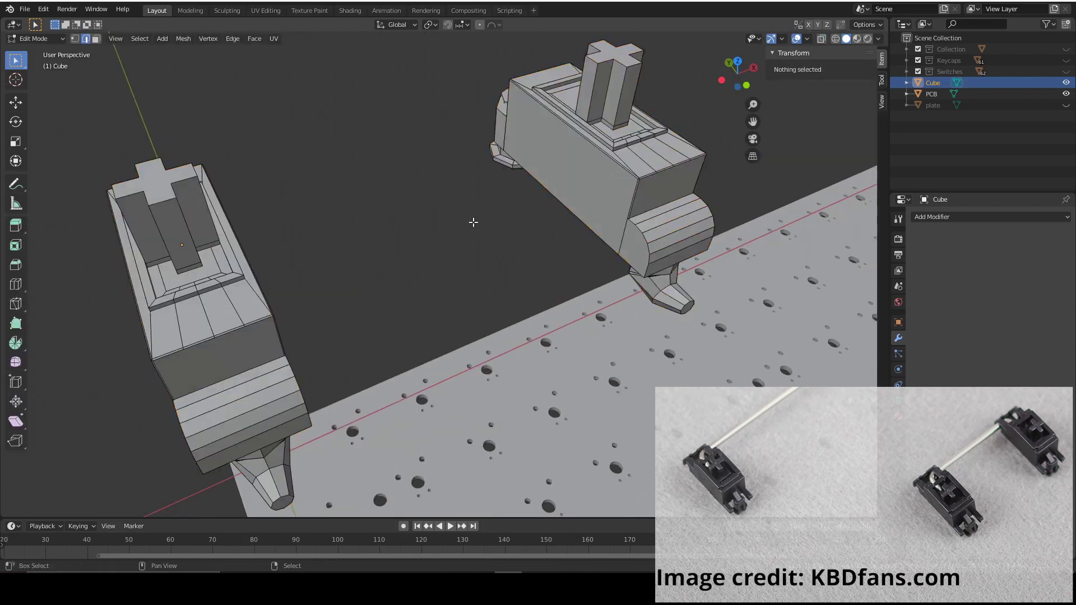
pyautogui.hotkey('shift', 'a')
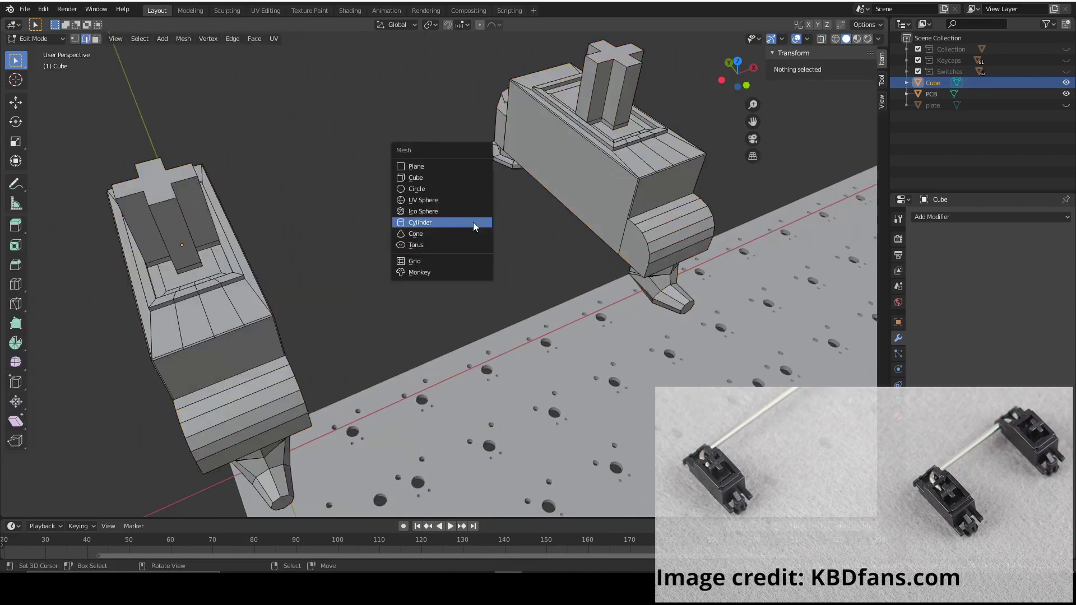
pyautogui.click(473, 222)
# Move the new cylinder by about 9.53 mm in X and -56.8 mm in Y, placing it between the two stabilizer housings
pyautogui.scroll(-6, 474, 222)
pyautogui.press('KP_7')
pyautogui.press('g')
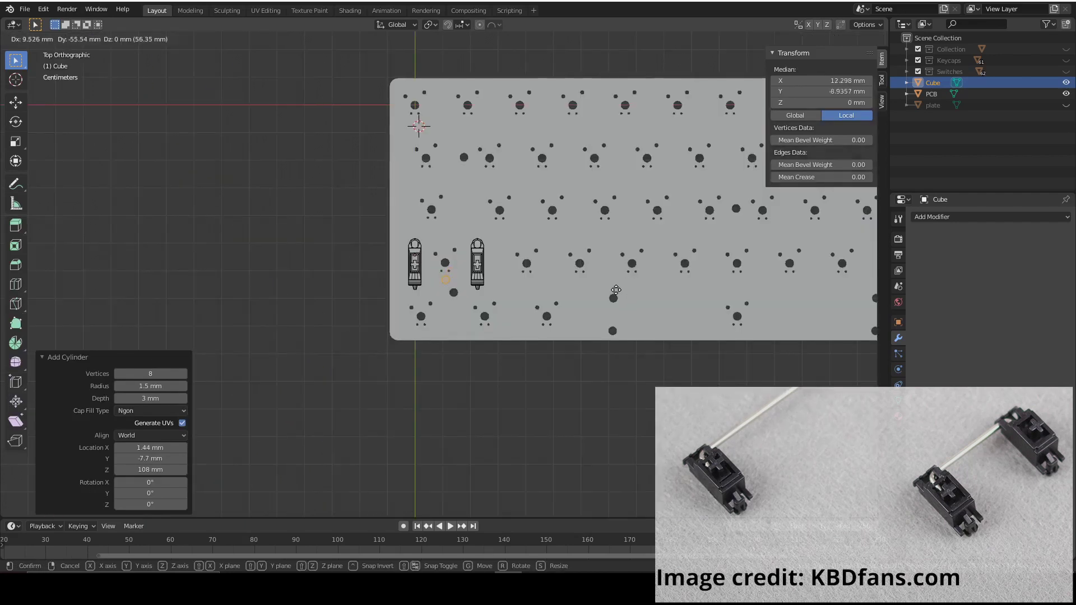
pyautogui.click(616, 294)
pyautogui.scroll(9, 446, 280)
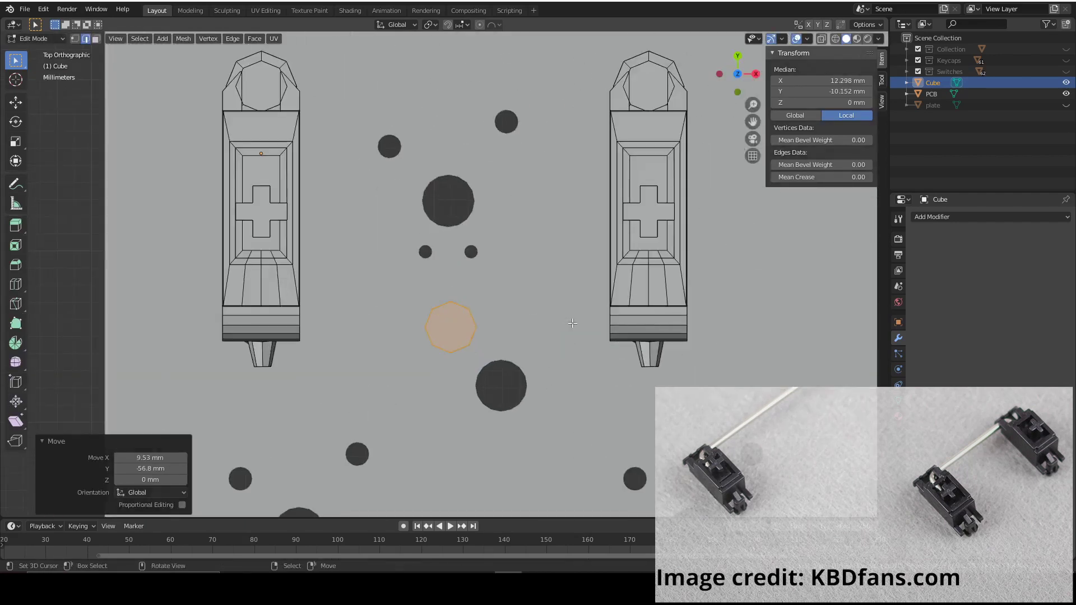
# Scale the cylinder by about 0.393 and rotate it 90° in the front view so its axis runs along X
pyautogui.press('s')
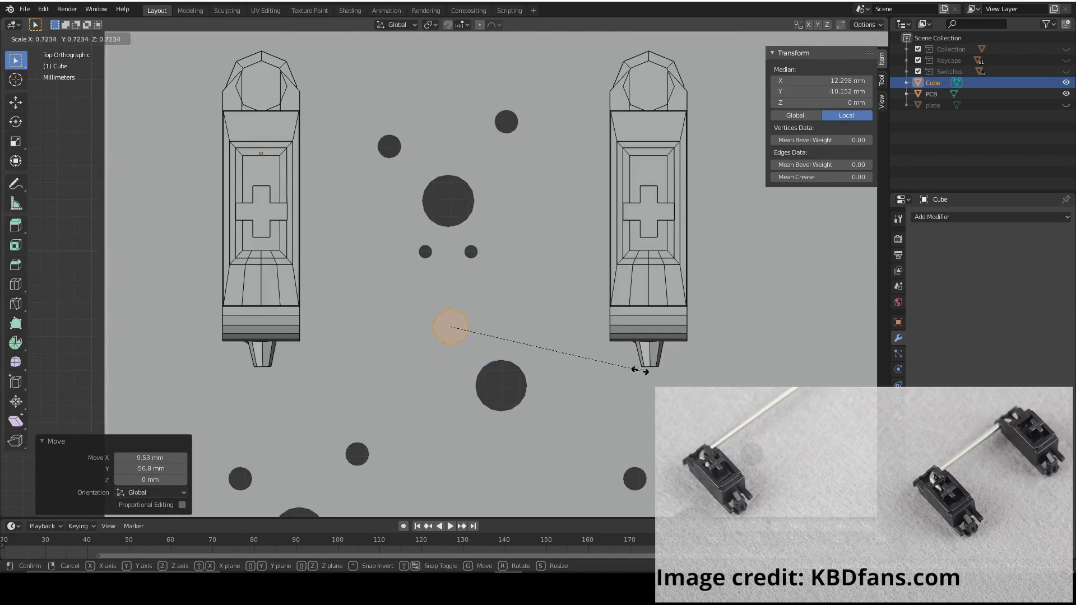
pyautogui.click(554, 352)
pyautogui.moveTo(552, 383); pyautogui.dragTo(552, 281, button='middle')
pyautogui.press('KP_1')
pyautogui.press('r')
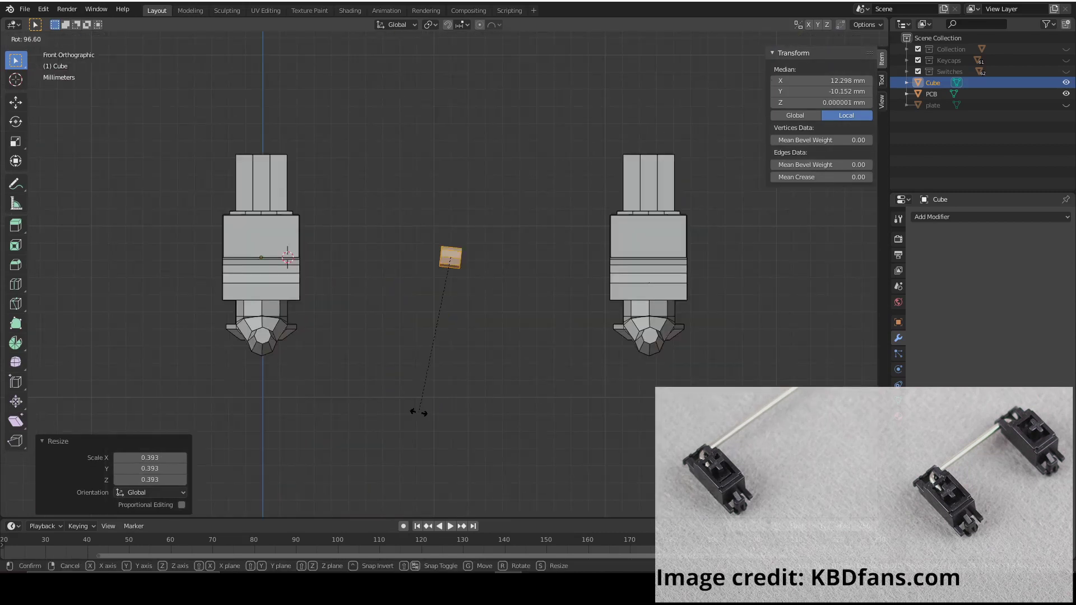
pyautogui.press('Return')
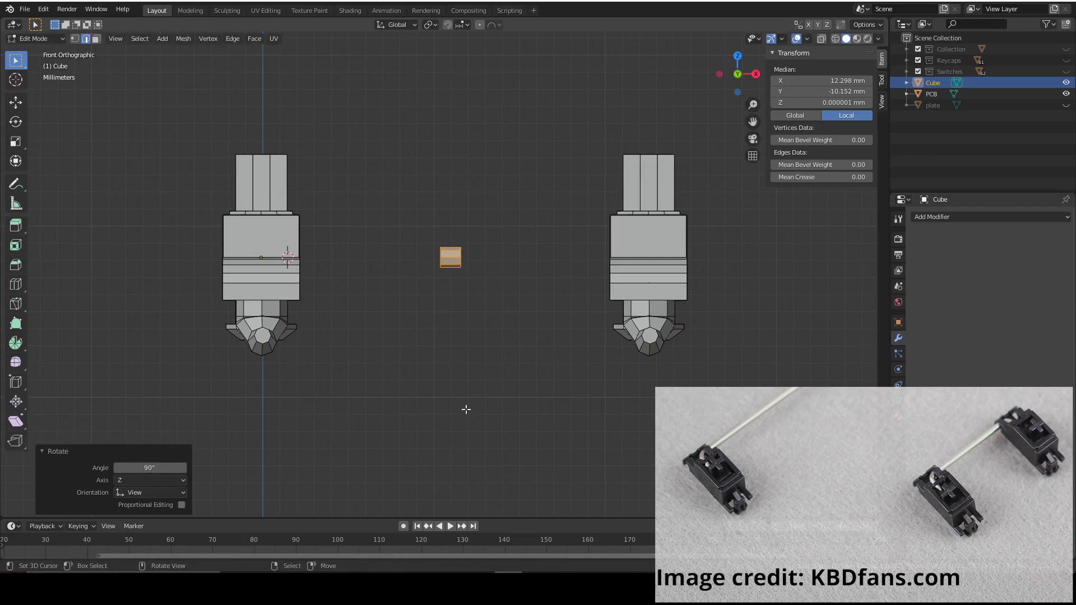
# Lower the cylinder about 1.24 mm along Z, stretch it along X to bridge both housings, and leave edit mode
pyautogui.press('g')
pyautogui.press('z')
pyautogui.click(535, 431)
pyautogui.press('s')
pyautogui.press('z')
pyautogui.press('x')
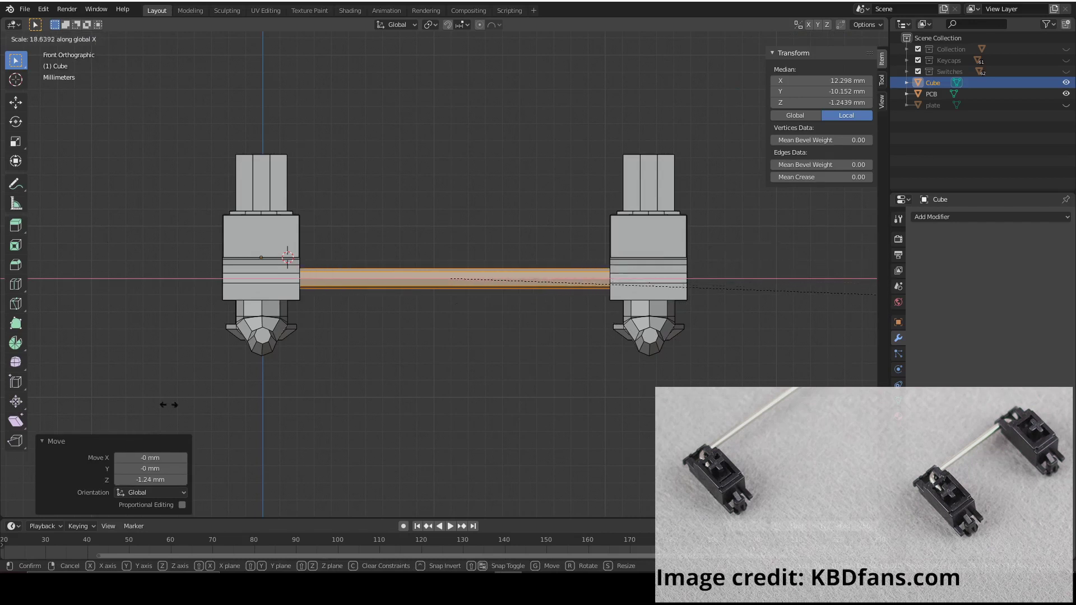
pyautogui.click(342, 425)
pyautogui.moveTo(342, 424); pyautogui.dragTo(434, 332, button='middle')
pyautogui.scroll(-3, 434, 331)
pyautogui.press('Tab')
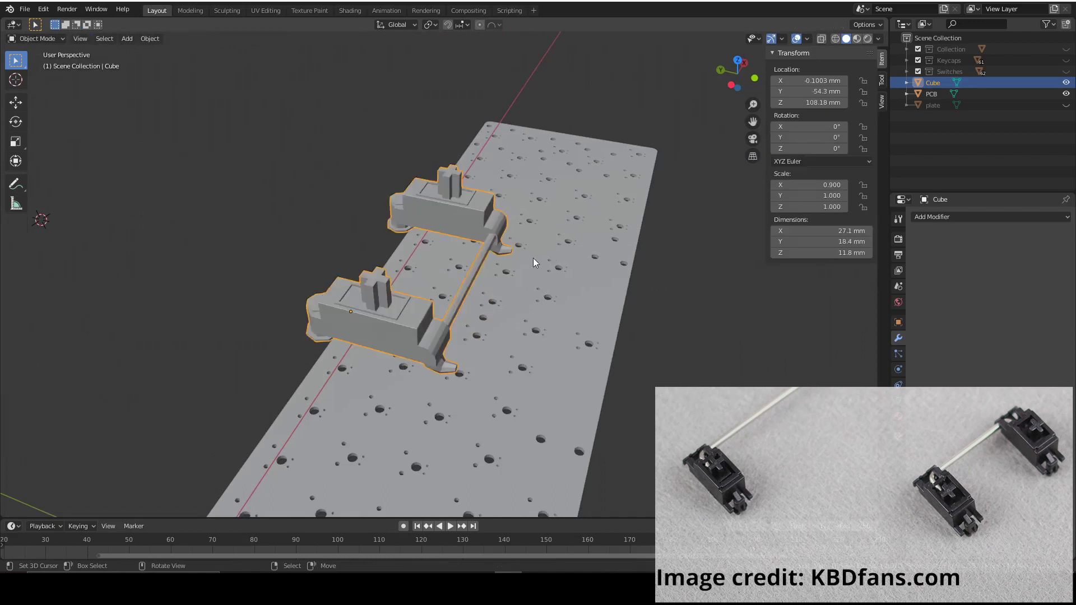
# Apply smooth shading to the whole stabilizer assembly
pyautogui.scroll(5, 544, 256)
pyautogui.moveTo(495, 261); pyautogui.dragTo(583, 255, button='middle')
pyautogui.scroll(-3, 459, 279)
pyautogui.moveTo(498, 288); pyautogui.dragTo(393, 268, button='middle')
pyautogui.scroll(-4, 389, 271)
pyautogui.scroll(4, 392, 271)
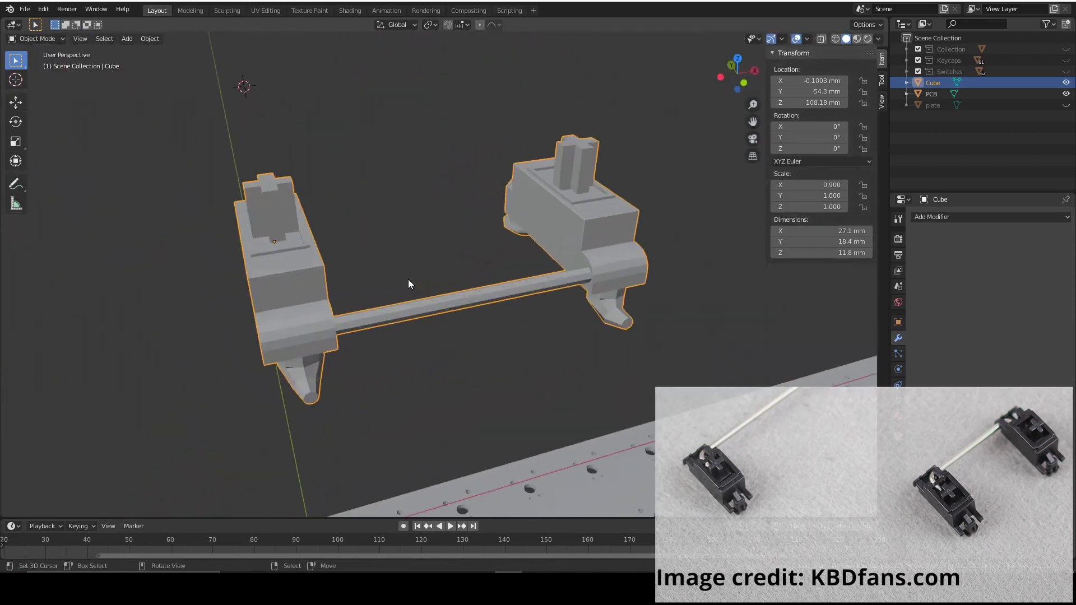
pyautogui.click(151, 39)
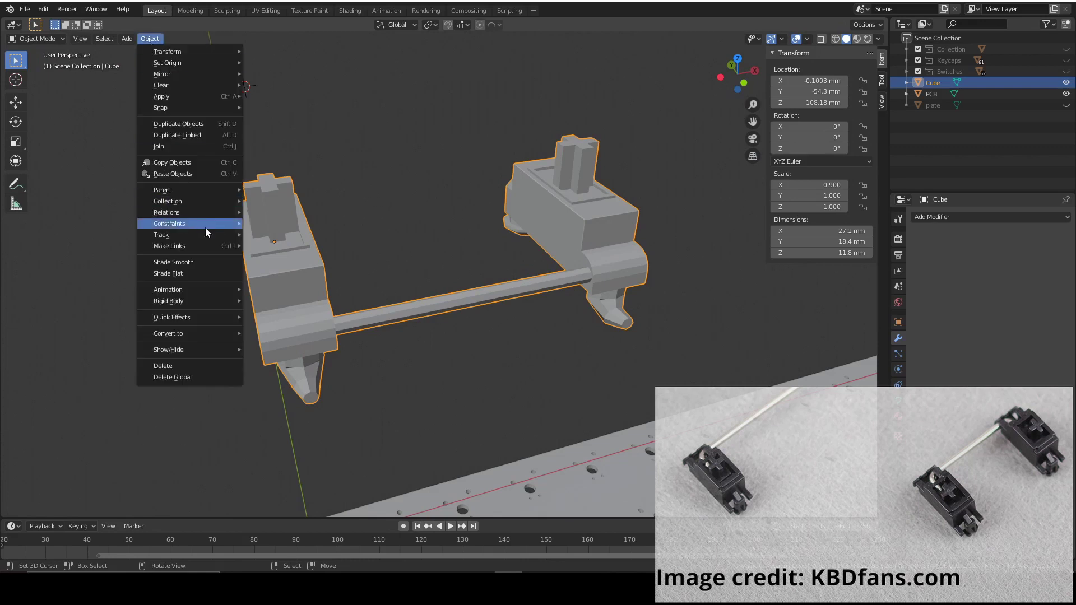
pyautogui.press('Escape')
pyautogui.moveTo(212, 274); pyautogui.dragTo(358, 257, button='middle')
# Add an Edge Split modifier to the stabilizer assembly and apply it
pyautogui.click(950, 218)
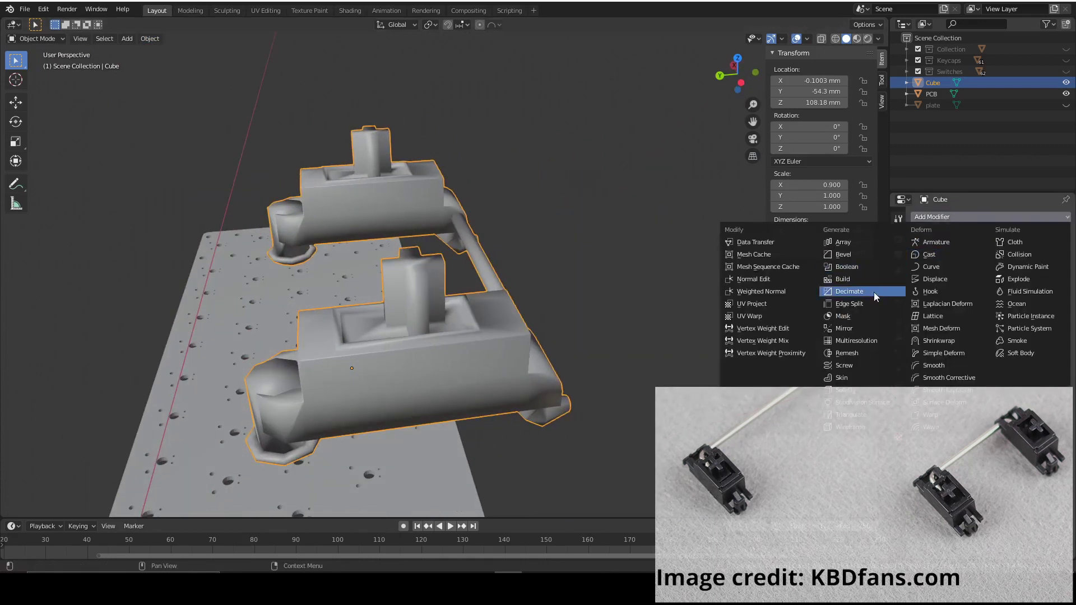
pyautogui.click(868, 304)
pyautogui.moveTo(748, 300); pyautogui.dragTo(1041, 293, button='middle')
pyautogui.click(951, 250)
pyautogui.moveTo(290, 312); pyautogui.dragTo(372, 269, button='middle')
pyautogui.scroll(-4, 375, 269)
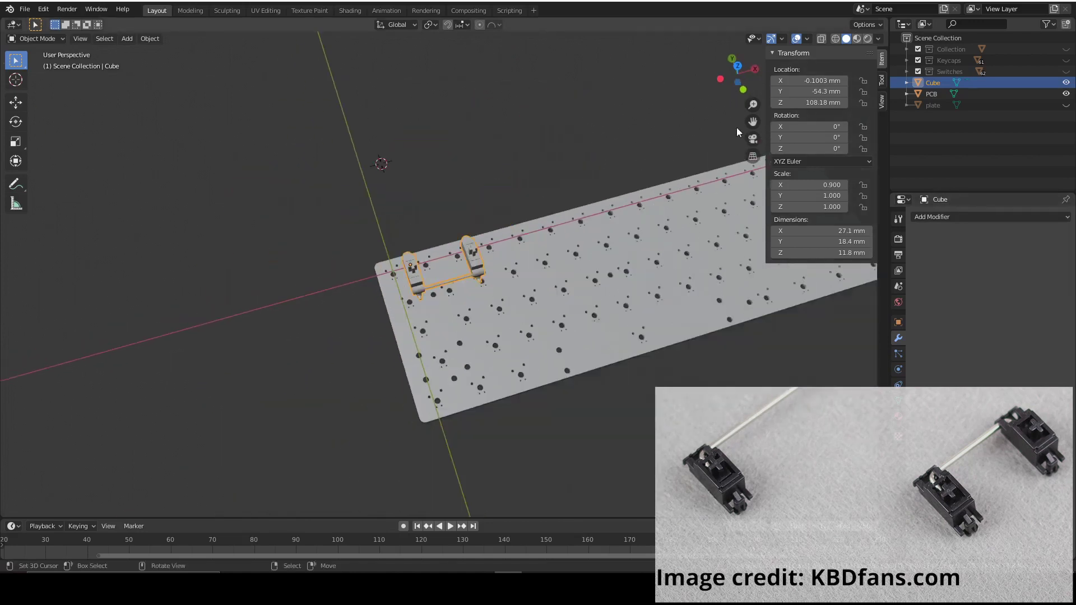
# Duplicate the stabilizer in the top orthographic view and place the copy at the right Shift position on the PCB
pyautogui.click(737, 67)
pyautogui.keyDown('shift'); pyautogui.moveTo(650, 243); pyautogui.dragTo(359, 269, button='middle'); pyautogui.keyUp('shift')
pyautogui.hotkey('shift', 'd')
pyautogui.click(863, 261)
pyautogui.keyDown('shift'); pyautogui.moveTo(863, 261); pyautogui.dragTo(628, 333, button='middle'); pyautogui.keyUp('shift')
pyautogui.scroll(9, 631, 337)
# Duplicate the stabilizer for Enter, offset about 5.19 mm X and 19.3 mm Y, and for Backspace, offset about 3.28 mm and 36.8 mm
pyautogui.hotkey('shift', 'd')
pyautogui.click(552, 168)
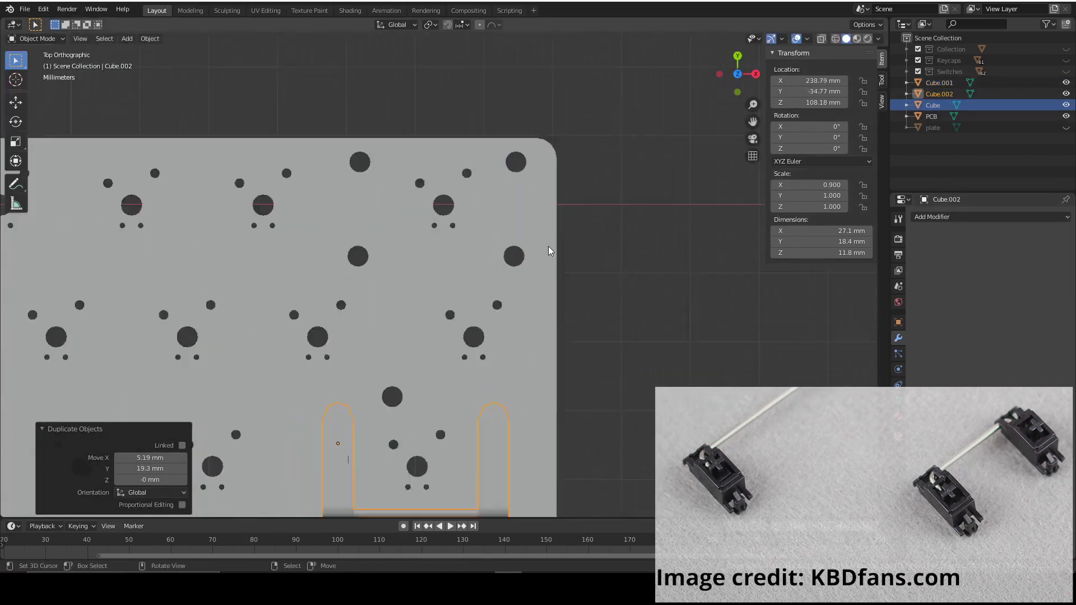
pyautogui.hotkey('shift', 'd')
pyautogui.click(579, 262)
pyautogui.scroll(-7, 581, 266)
pyautogui.keyDown('shift'); pyautogui.moveTo(308, 401); pyautogui.dragTo(574, 333, button='middle'); pyautogui.keyUp('shift')
# Duplicate the stabilizer once more and place its first housing at the spacebar's stabilizer holes in the lowest PCB row
pyautogui.hotkey('shift', 'd')
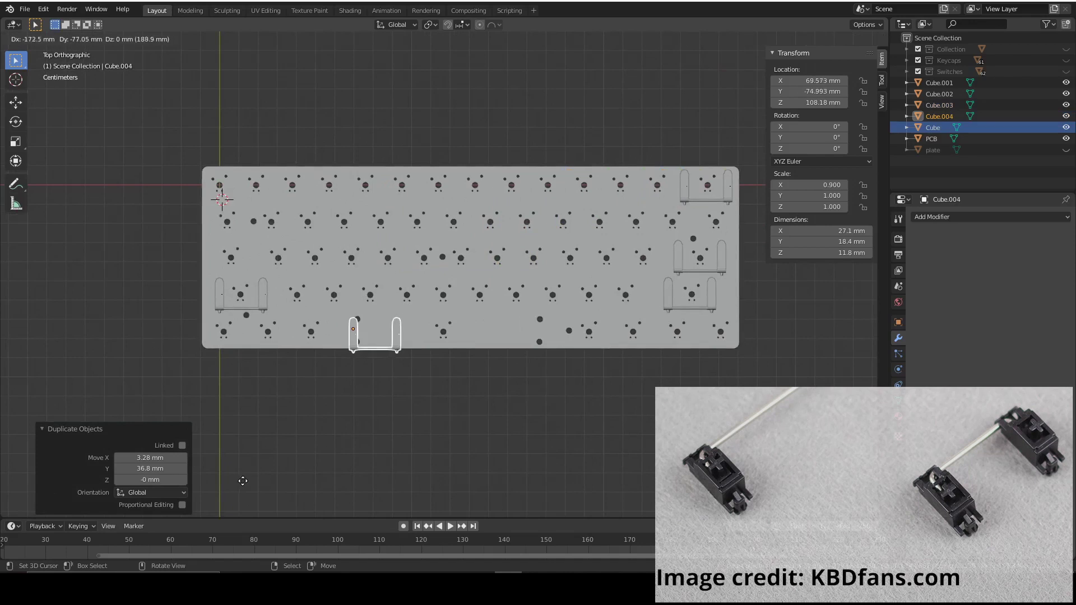
pyautogui.click(244, 480)
pyautogui.scroll(3, 349, 419)
pyautogui.scroll(2, 557, 311)
pyautogui.scroll(2, 555, 256)
# Move the far housing and rod end of the spacebar stabilizer along X, widening the whole stabilizer to about 99.9 mm
pyautogui.press('Tab')
pyautogui.scroll(-6, 408, 276)
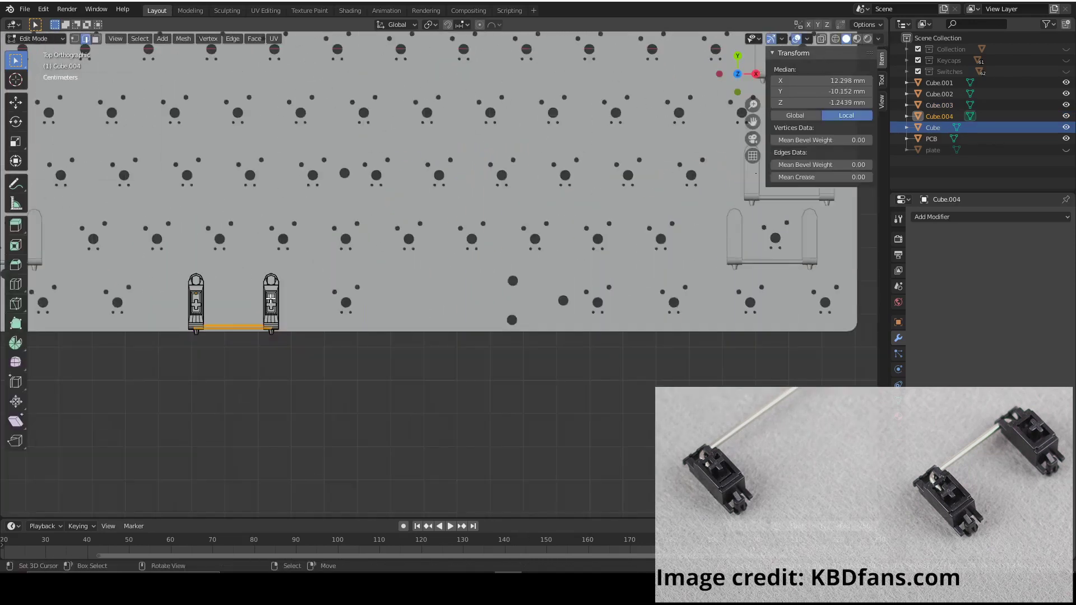
pyautogui.scroll(4, 304, 327)
pyautogui.keyDown('shift'); pyautogui.moveTo(304, 327); pyautogui.dragTo(555, 258, button='middle'); pyautogui.keyUp('shift')
pyautogui.moveTo(306, 197); pyautogui.dragTo(421, 359)
pyautogui.hotkey('alt', 'z')
pyautogui.moveTo(420, 359); pyautogui.dragTo(307, 196)
pyautogui.scroll(-4, 279, 267)
pyautogui.press('g')
pyautogui.press('x')
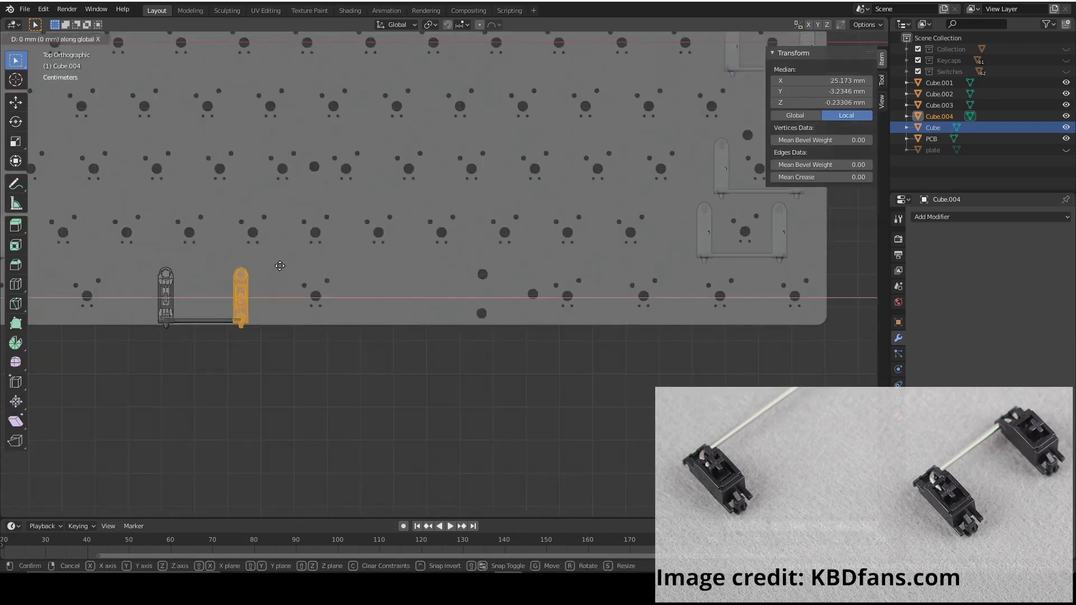
pyautogui.click(527, 275)
pyautogui.hotkey('alt', 'z')
pyautogui.keyDown('shift'); pyautogui.moveTo(481, 303); pyautogui.dragTo(604, 288, button='middle'); pyautogui.keyUp('shift')
pyautogui.press('Tab')
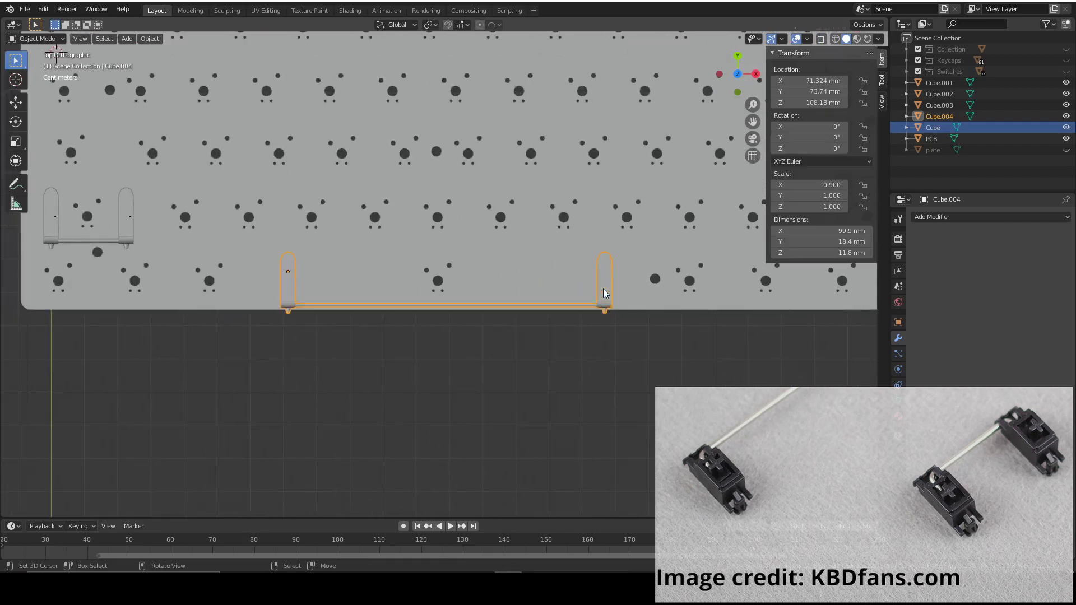
# Rotate the spacebar stabilizer 180° and move it about 95.9 mm in X and -5.57 mm in Y onto its PCB holes
pyautogui.press('r')
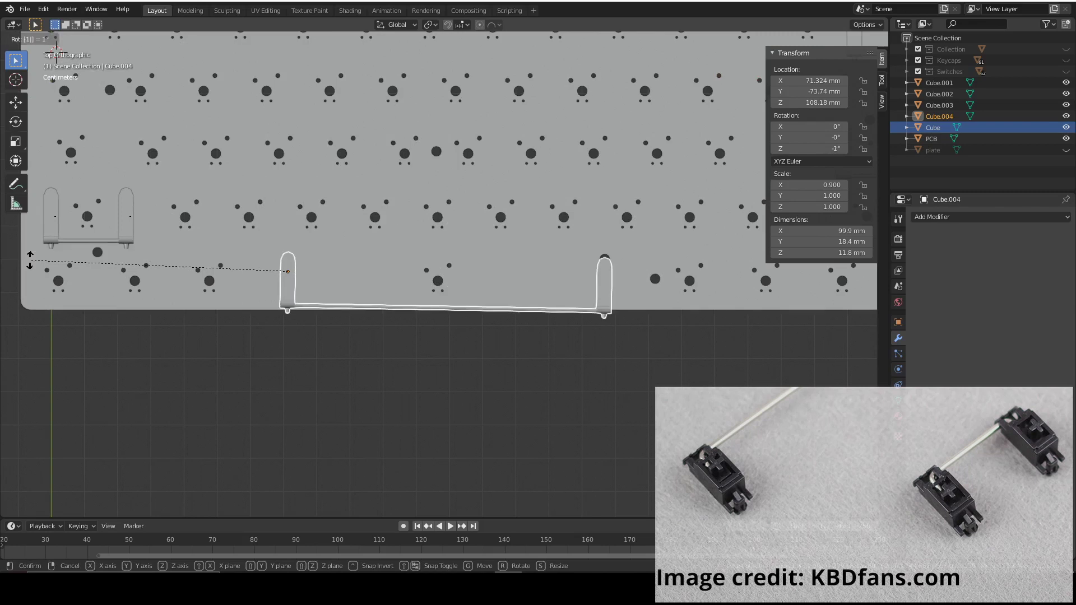
pyautogui.click(31, 265)
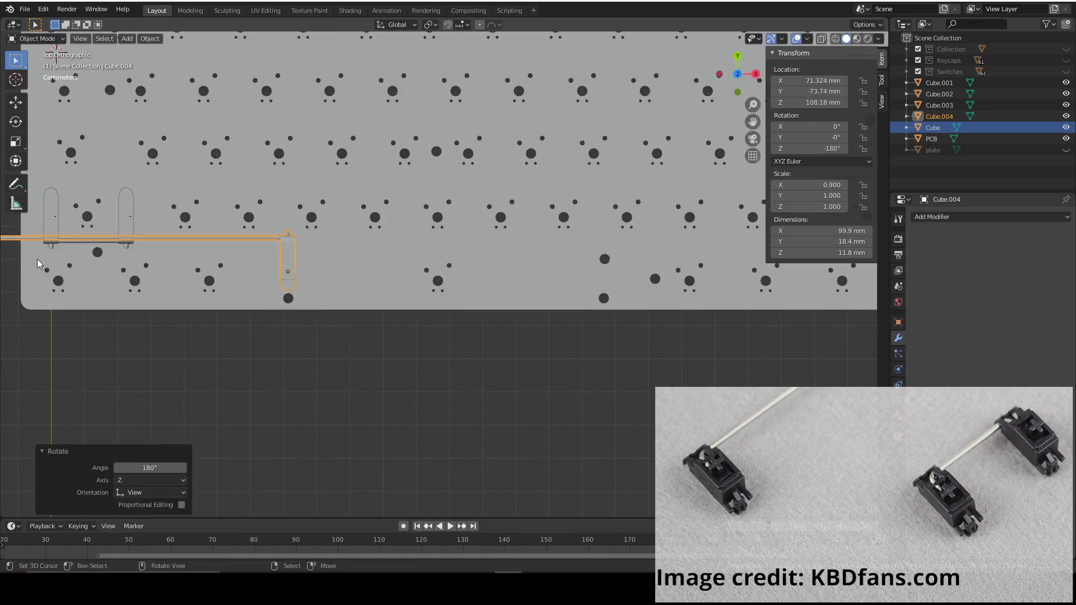
pyautogui.press('g')
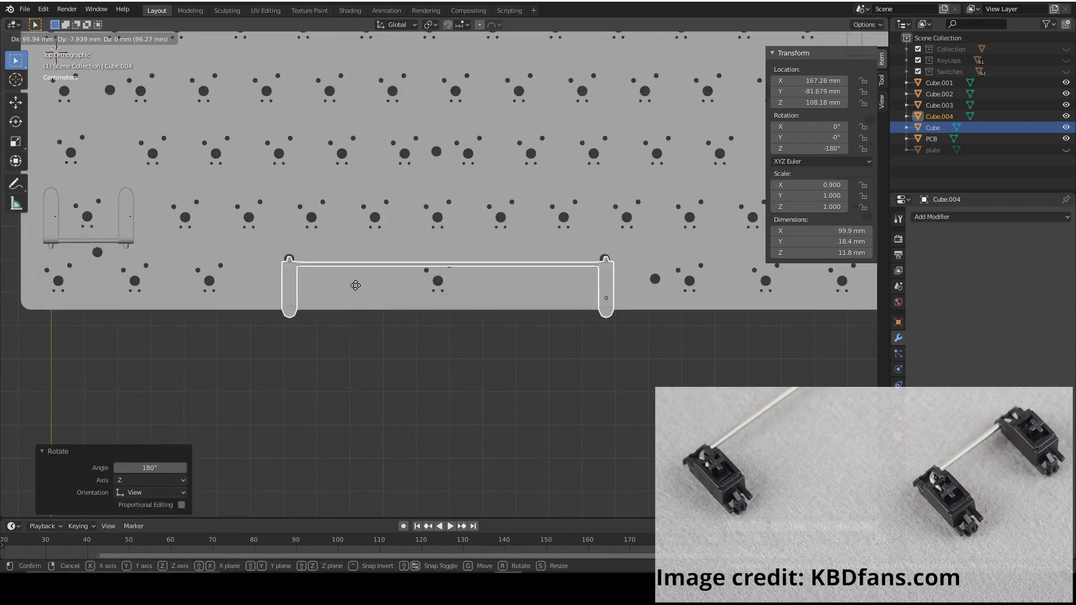
pyautogui.click(356, 277)
pyautogui.scroll(-6, 357, 290)
pyautogui.moveTo(371, 335); pyautogui.dragTo(588, 280, button='middle')
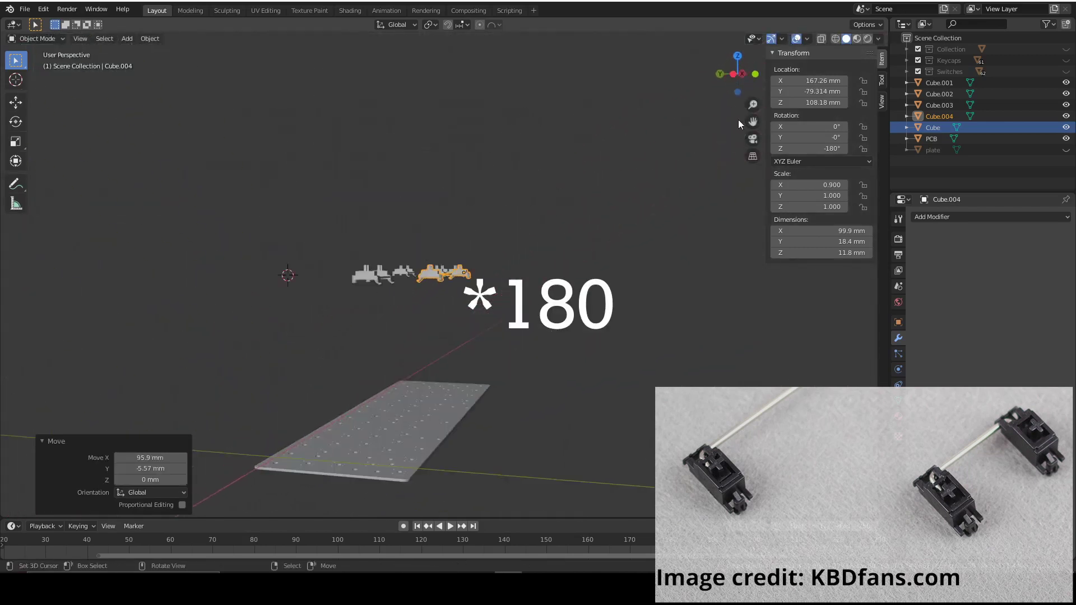
# Select all five stabilizers in the left orthographic view and lower them about 109 mm along Z onto the PCB
pyautogui.click(743, 77)
pyautogui.moveTo(556, 336); pyautogui.dragTo(123, 179)
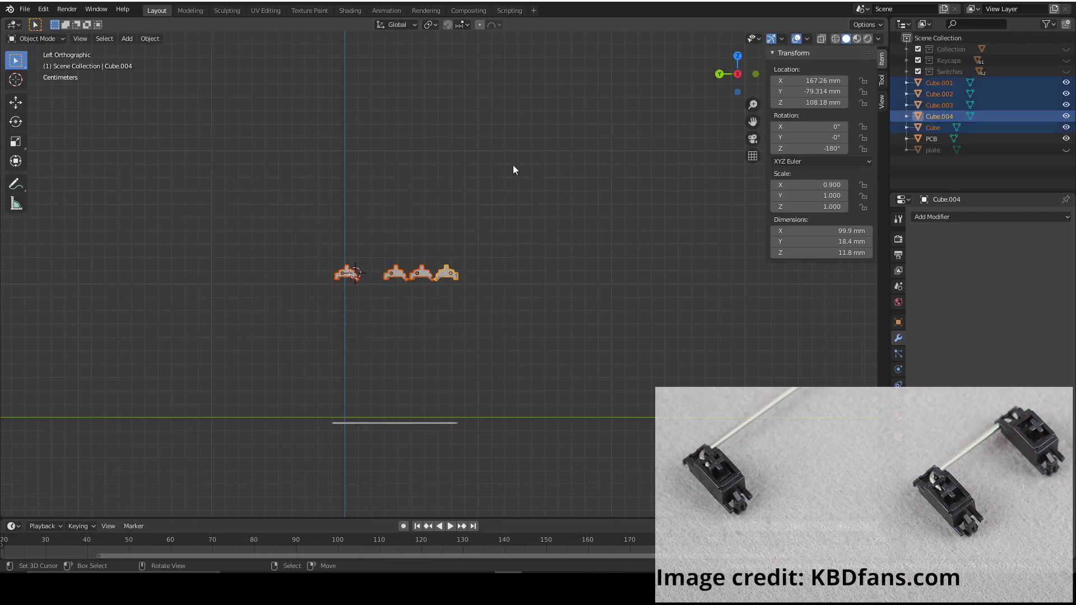
pyautogui.scroll(5, 513, 169)
pyautogui.keyDown('shift'); pyautogui.moveTo(555, 298); pyautogui.dragTo(595, 209, button='middle'); pyautogui.keyUp('shift')
pyautogui.press('g')
pyautogui.press('z')
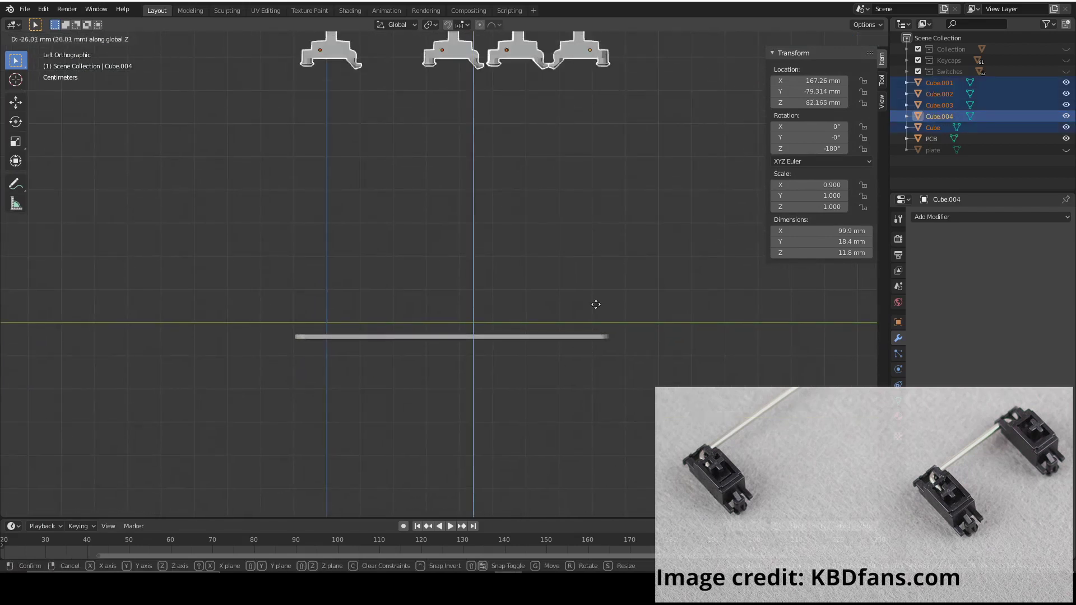
pyautogui.click(469, 169)
pyautogui.scroll(7, 469, 169)
pyautogui.scroll(-2, 496, 253)
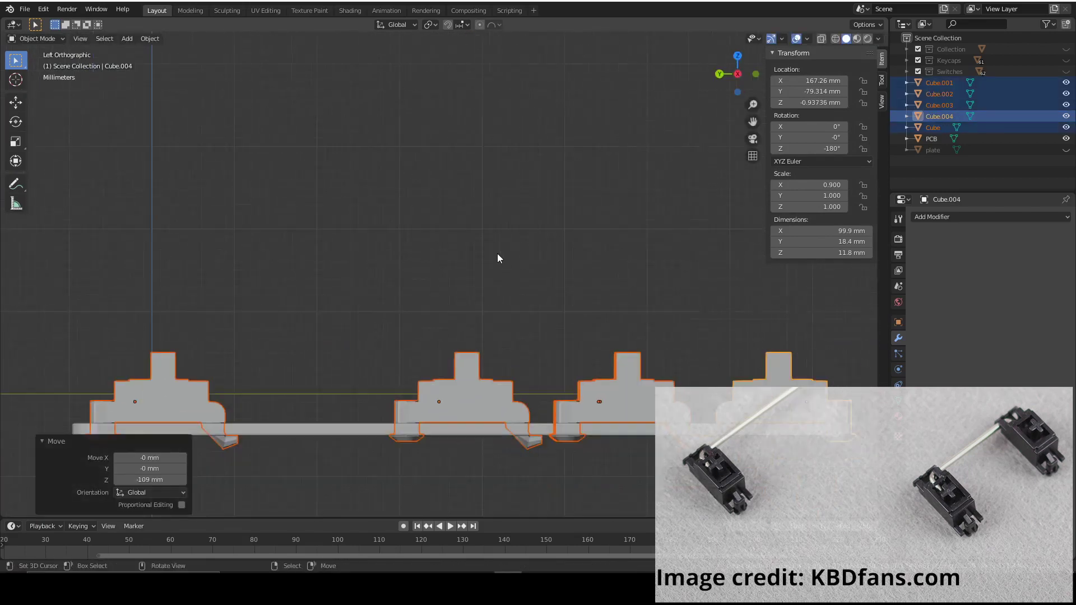
# Create a collection named Stabilisers and move the four duplicated stabilizers into it
pyautogui.rightClick(939, 167)
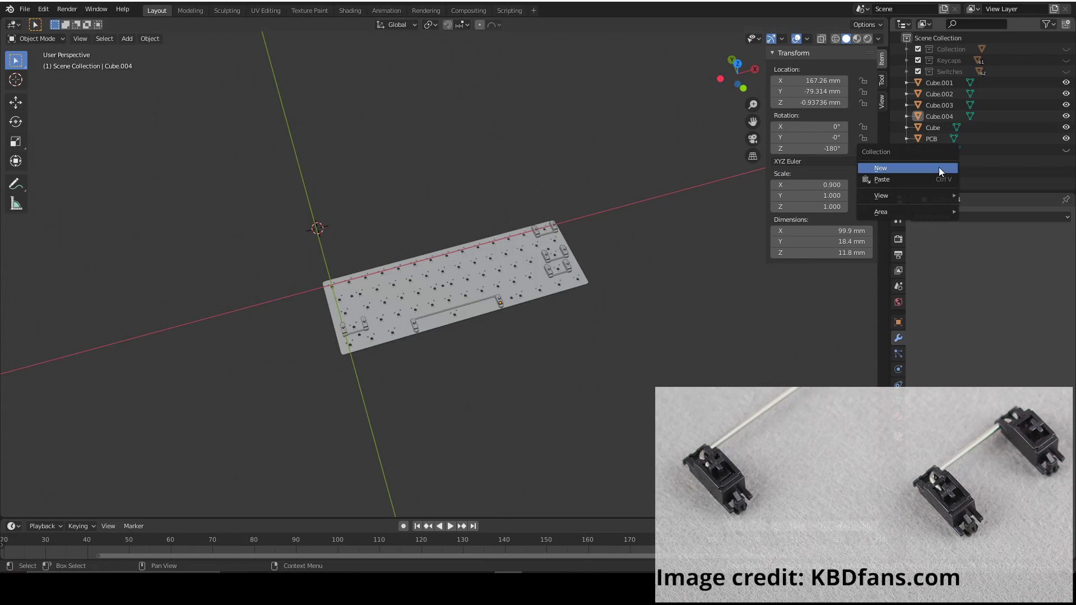
pyautogui.click(939, 167)
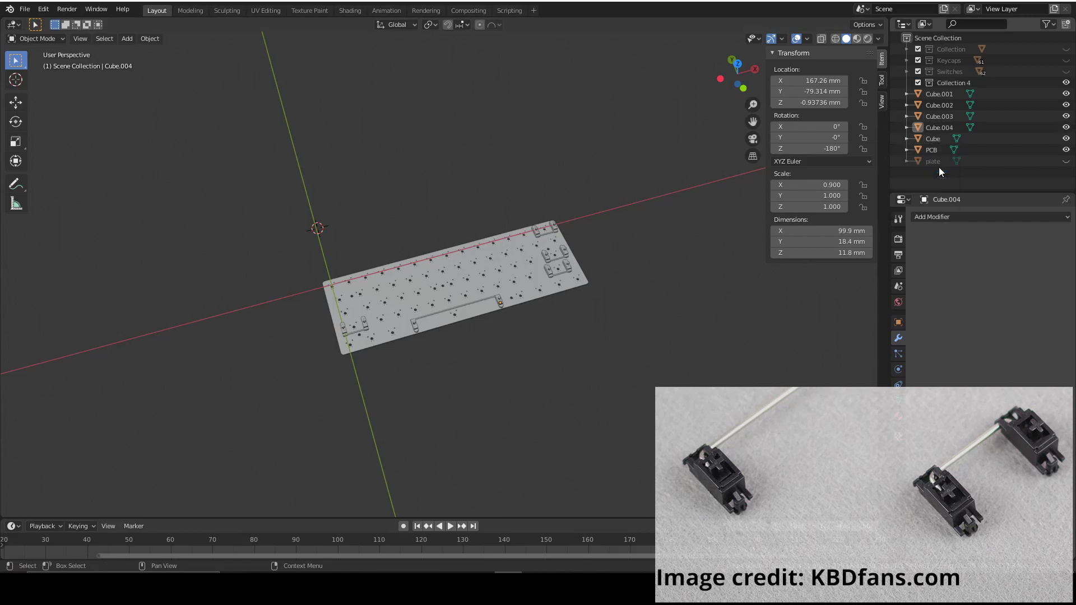
pyautogui.doubleClick(943, 83)
pyautogui.write('Stab')
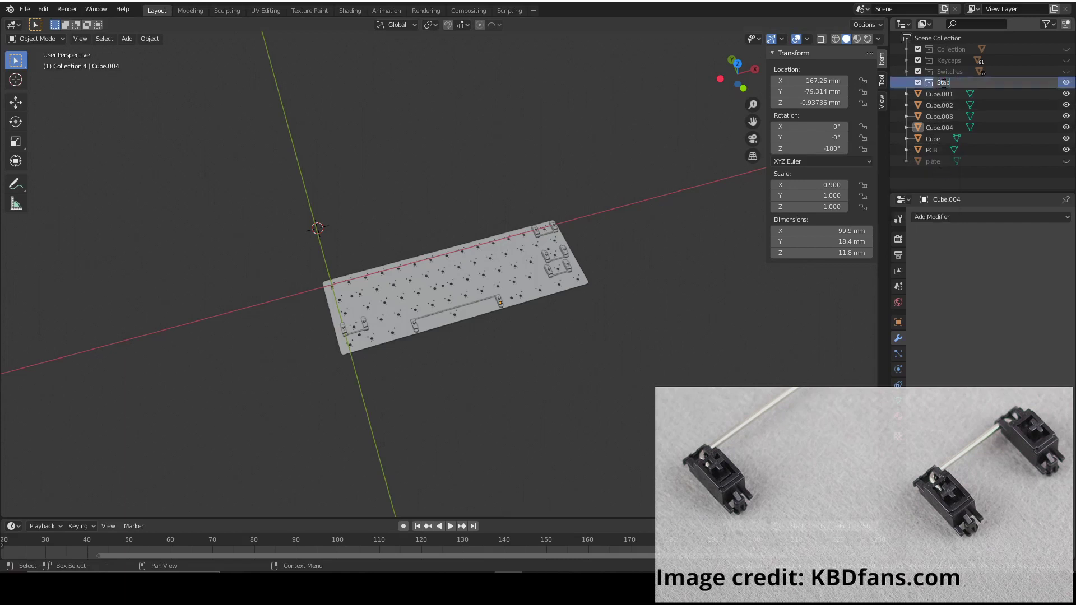
pyautogui.write('ilisers')
pyautogui.press('Return')
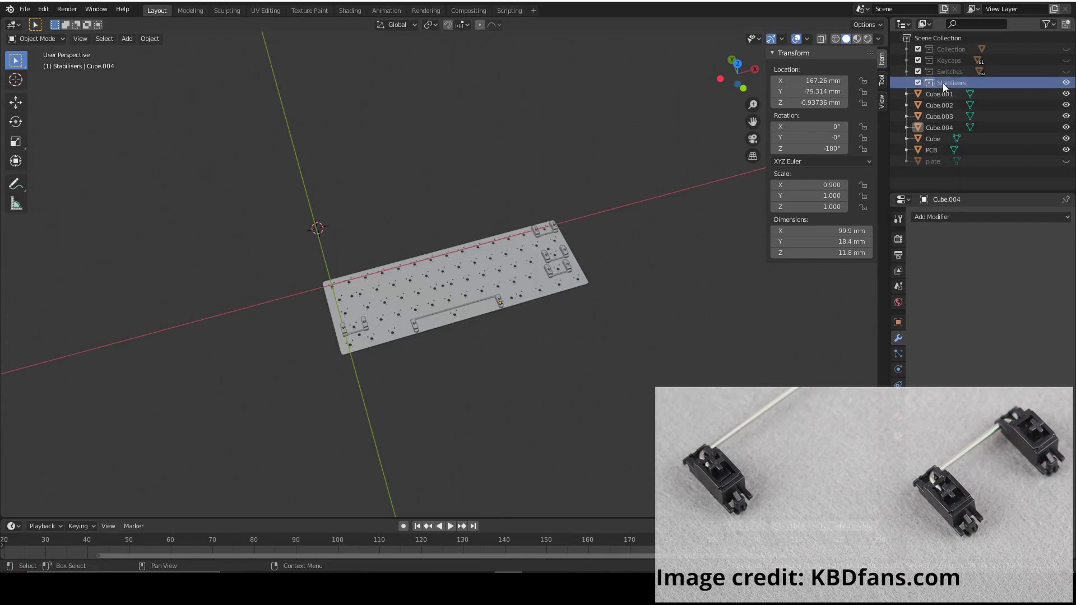
pyautogui.moveTo(943, 126); pyautogui.dragTo(966, 86)
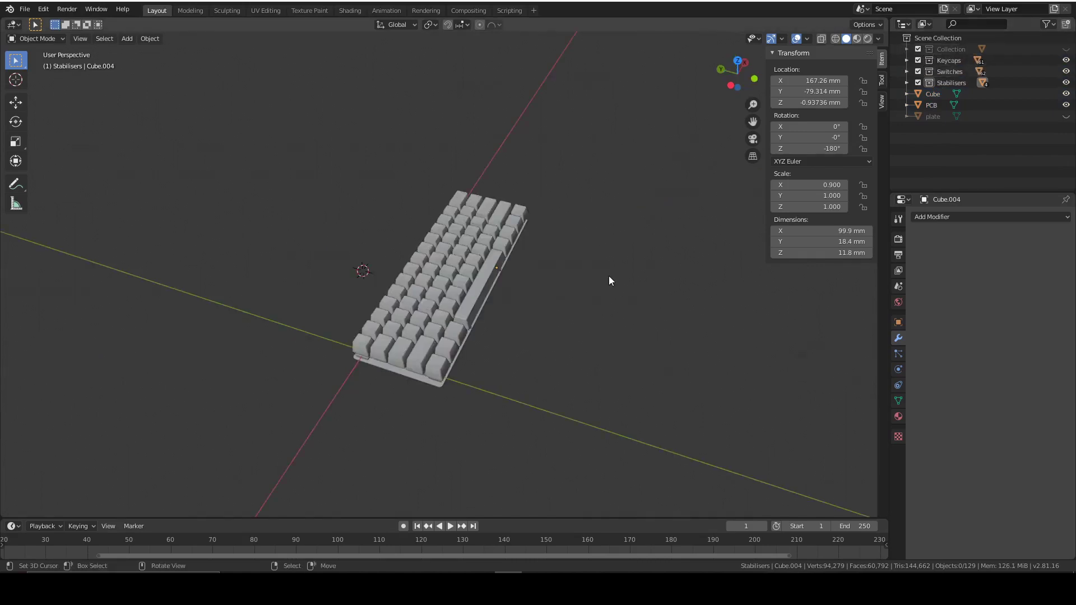
# Check the assembled keyboard from the side and add a 2000 mm plane at the 3D cursor
pyautogui.click(728, 87)
pyautogui.scroll(5, 587, 338)
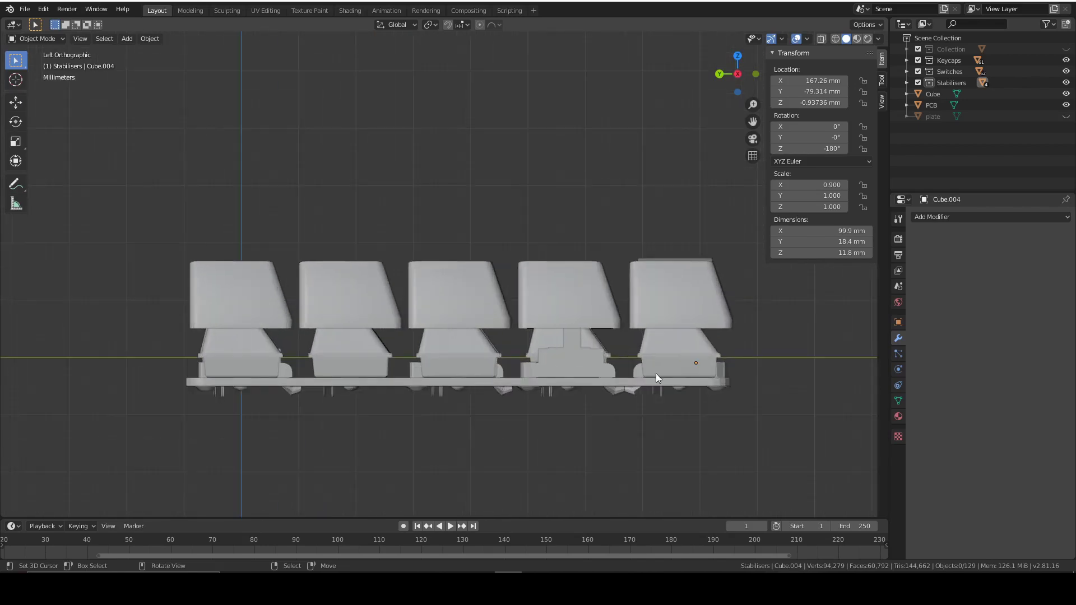
pyautogui.moveTo(625, 383); pyautogui.dragTo(624, 369, button='middle')
pyautogui.scroll(-6, 622, 372)
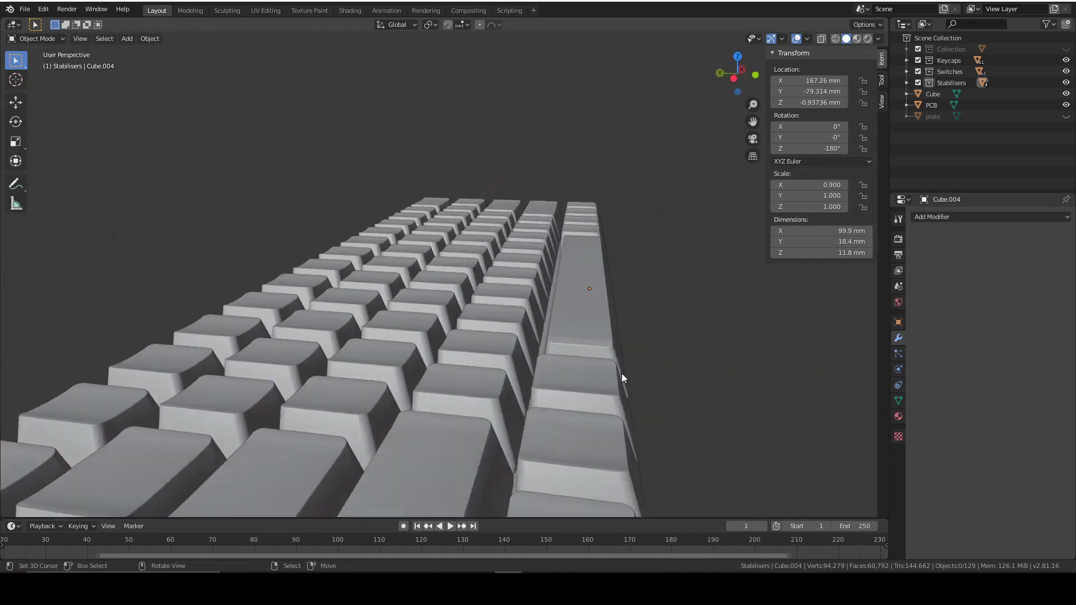
pyautogui.click(735, 80)
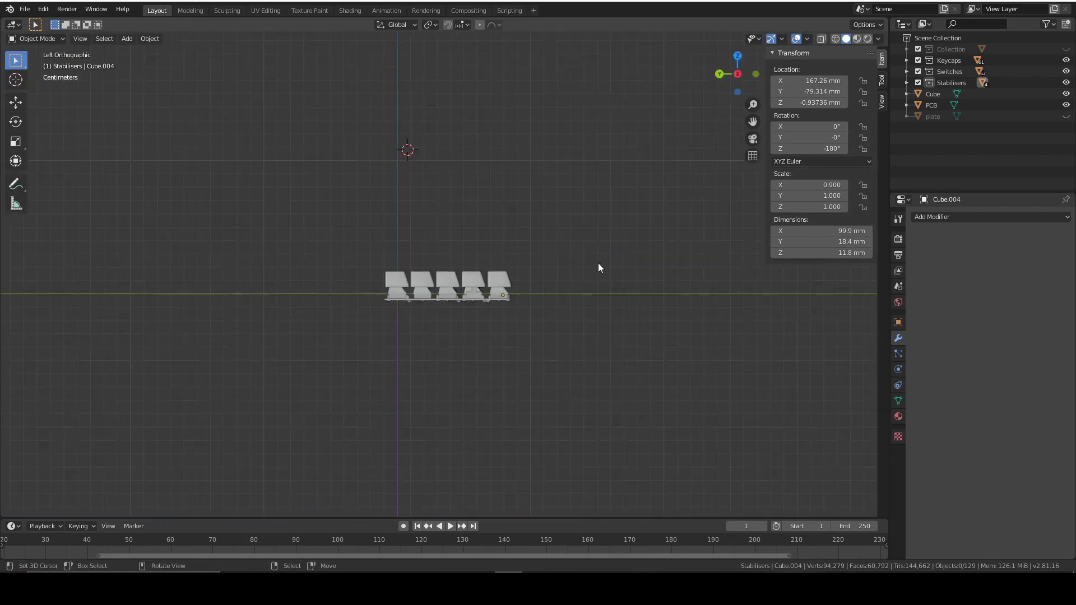
pyautogui.scroll(5, 603, 336)
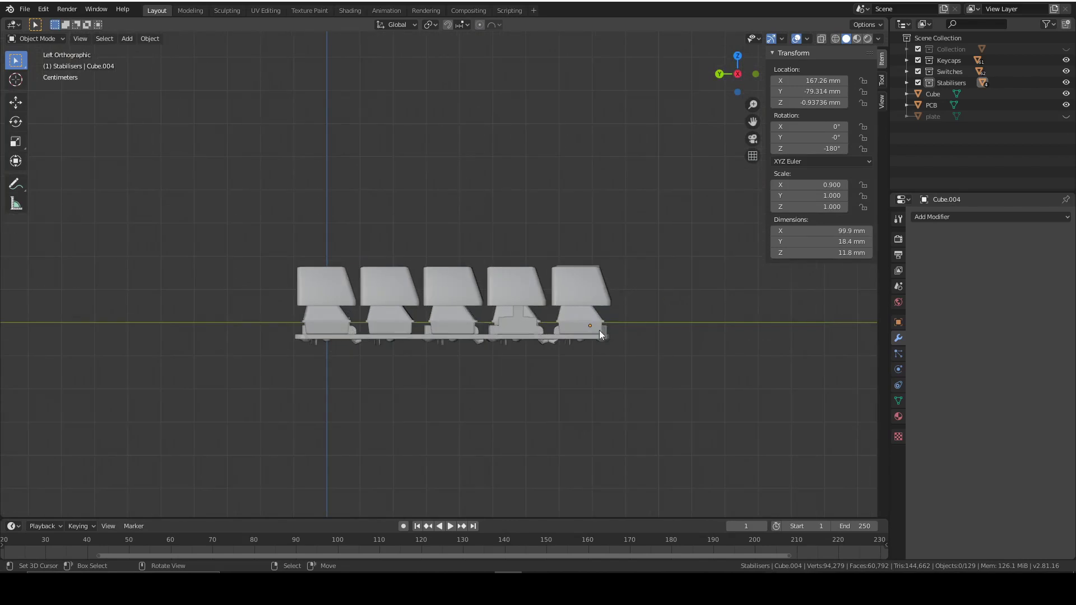
pyautogui.hotkey('shift', 'a')
pyautogui.moveTo(398, 356)
pyautogui.click(448, 354)
pyautogui.moveTo(477, 252); pyautogui.dragTo(435, 308, button='middle')
pyautogui.scroll(-14, 435, 307)
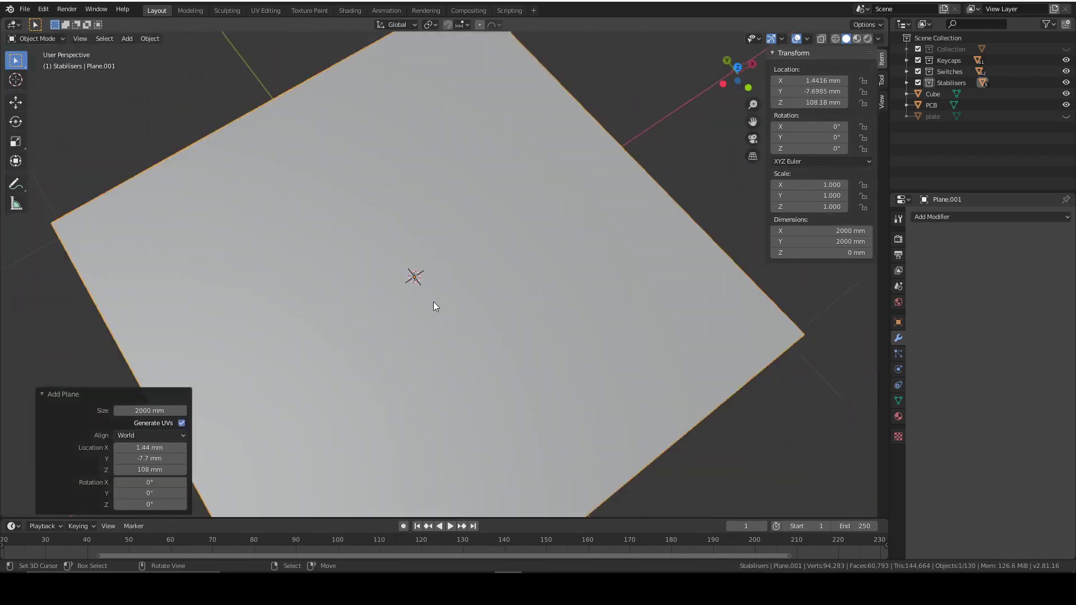
# Scale the plane down to about 106 mm square in top view and move it over the keyboard's left end
pyautogui.click(738, 67)
pyautogui.press('s')
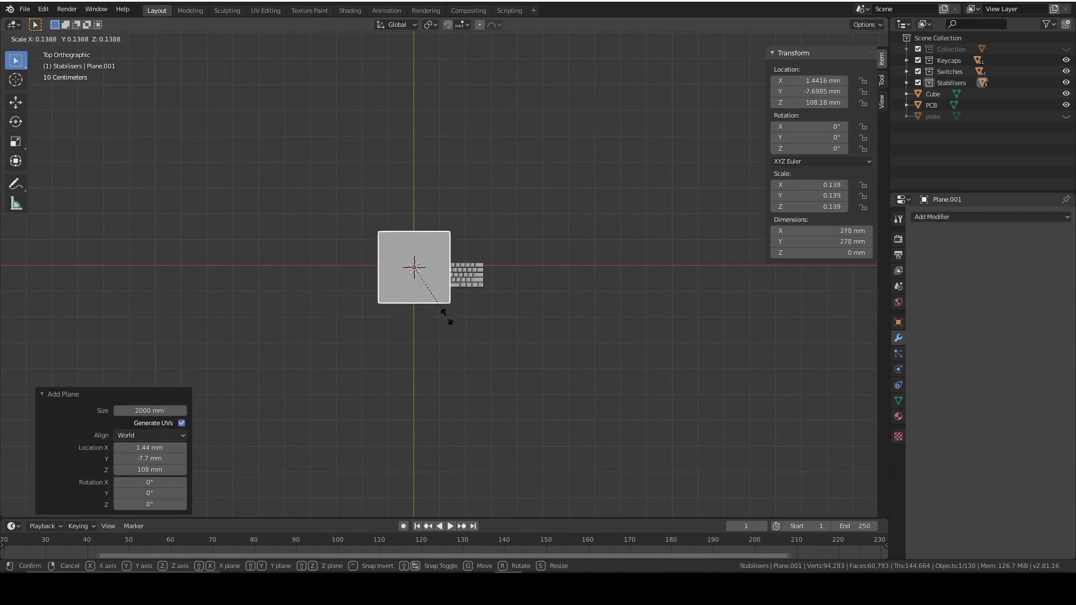
pyautogui.click(436, 303)
pyautogui.scroll(10, 436, 302)
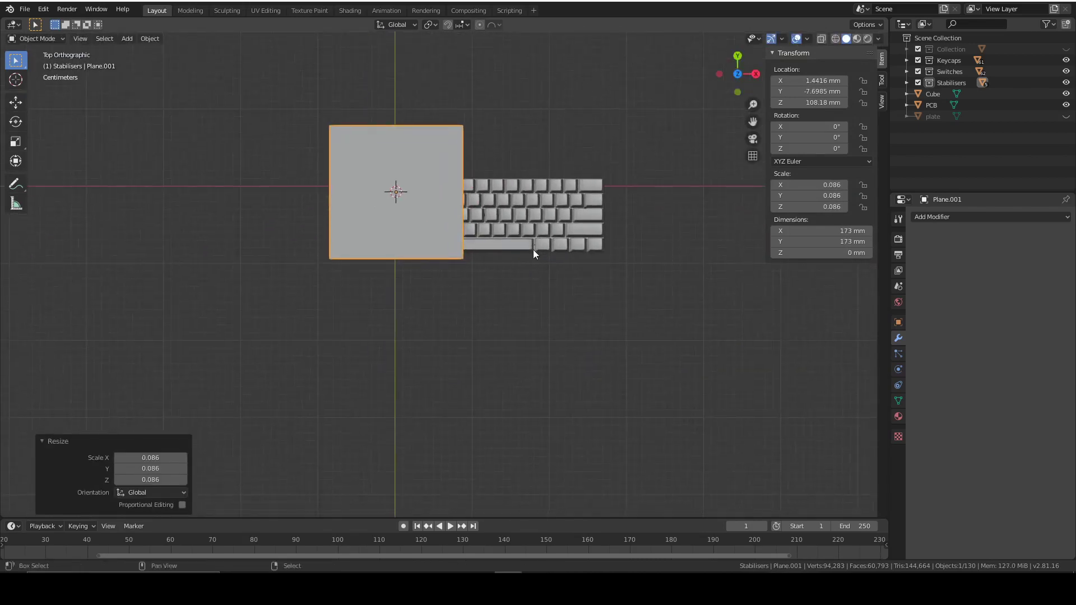
pyautogui.press('s')
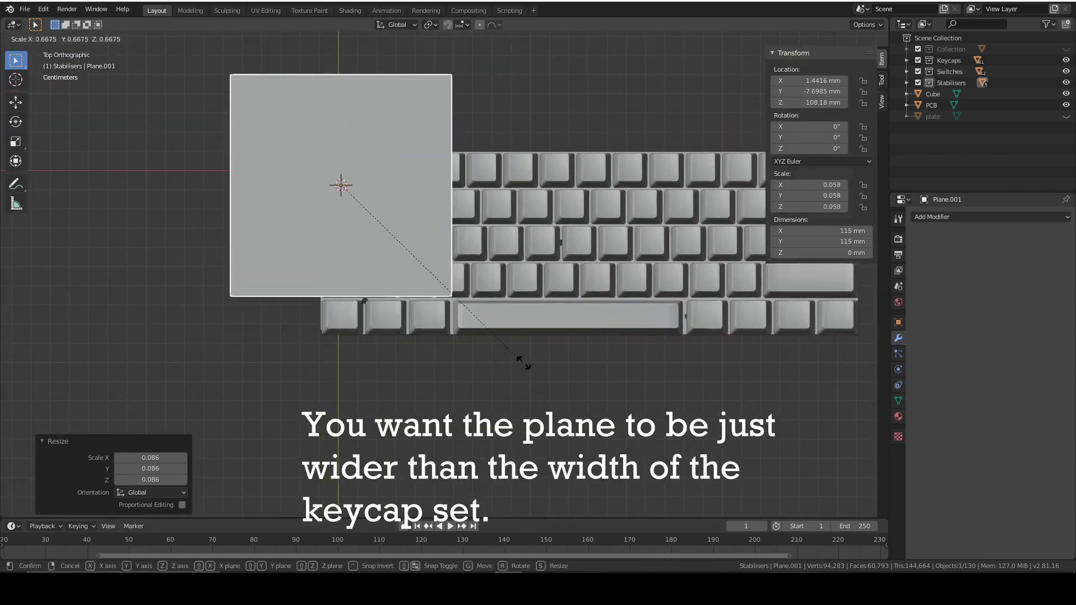
pyautogui.click(500, 333)
pyautogui.press('g')
pyautogui.click(568, 391)
pyautogui.press('s')
pyautogui.click(582, 403)
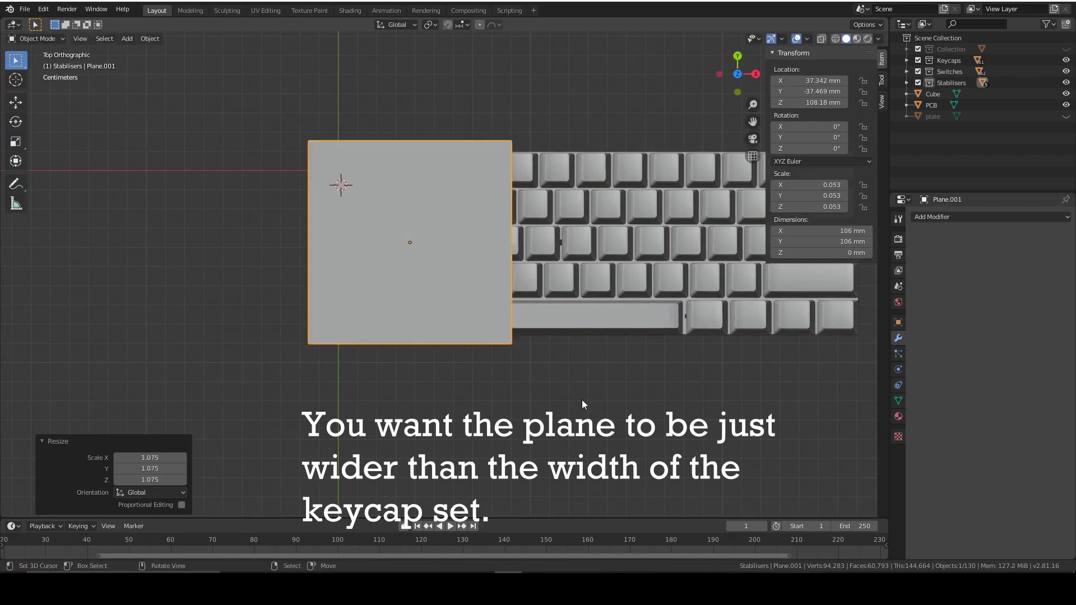
# Set the plane's X and Y dimensions to 100 mm each
pyautogui.click(835, 231)
pyautogui.write('100')
pyautogui.press('Tab')
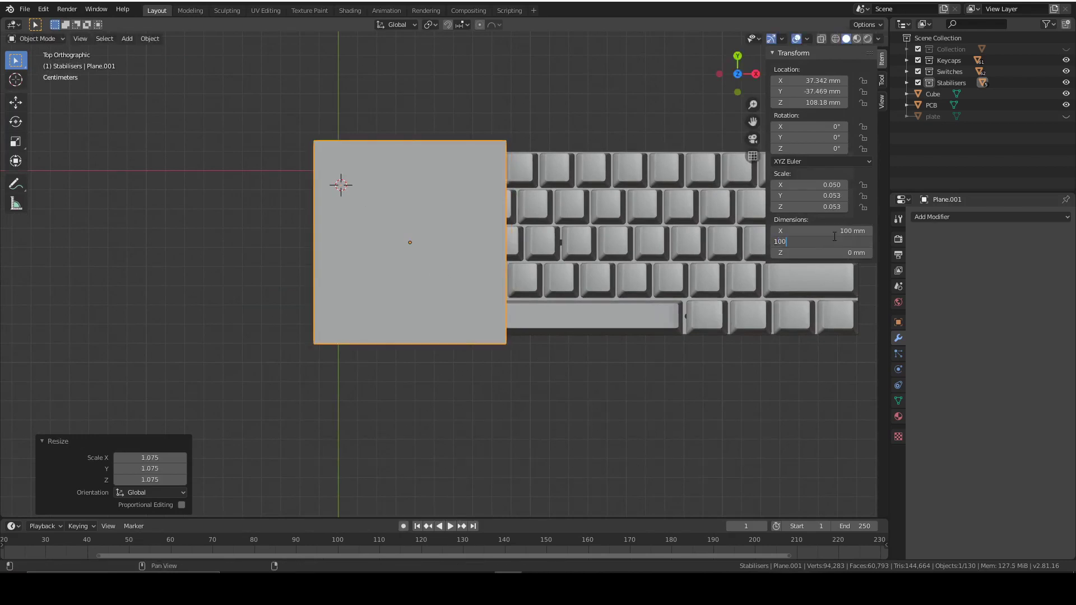
pyautogui.write('100')
pyautogui.press('Return')
# Select the whole plane in Edit Mode and extrude it upward into a box
pyautogui.scroll(-3, 560, 349)
pyautogui.moveTo(552, 352); pyautogui.dragTo(606, 274, button='middle')
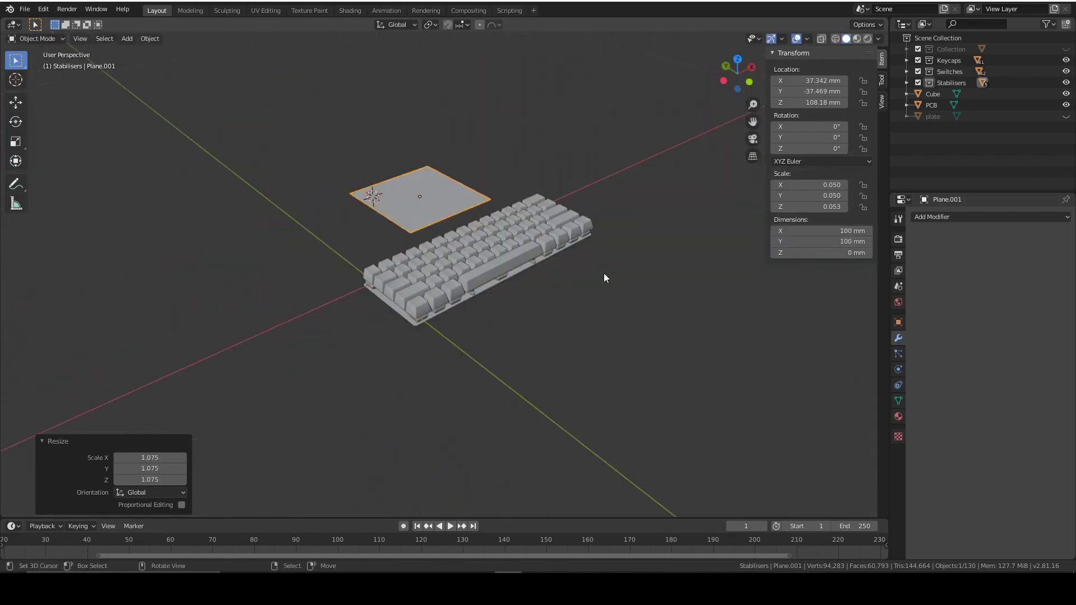
pyautogui.scroll(5, 435, 170)
pyautogui.keyDown('shift'); pyautogui.moveTo(435, 170); pyautogui.dragTo(518, 296, button='middle'); pyautogui.keyUp('shift')
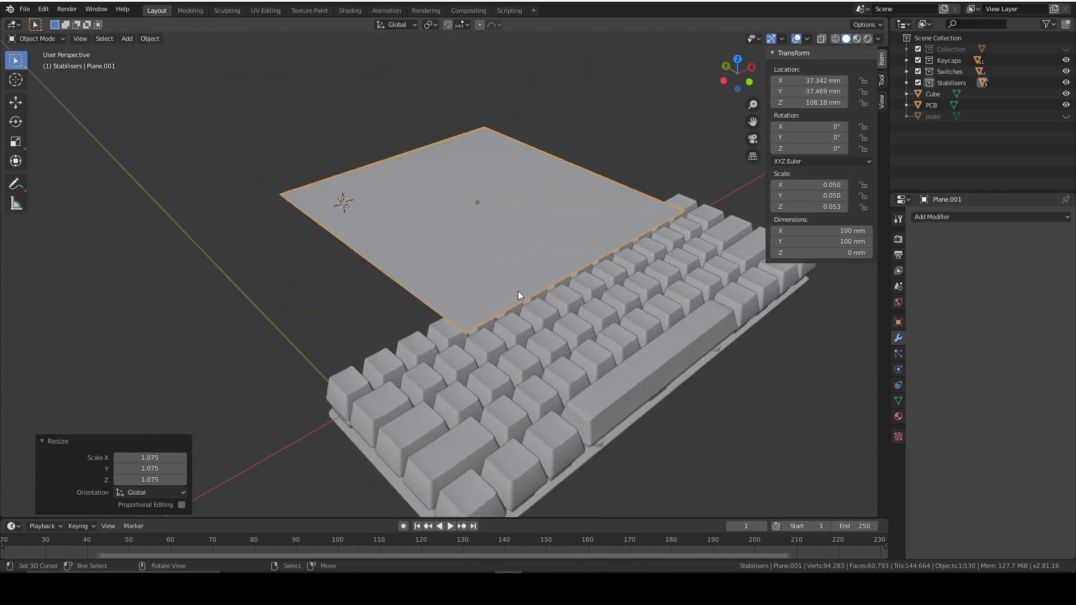
pyautogui.press('Tab')
pyautogui.hotkey('alt', 'a')
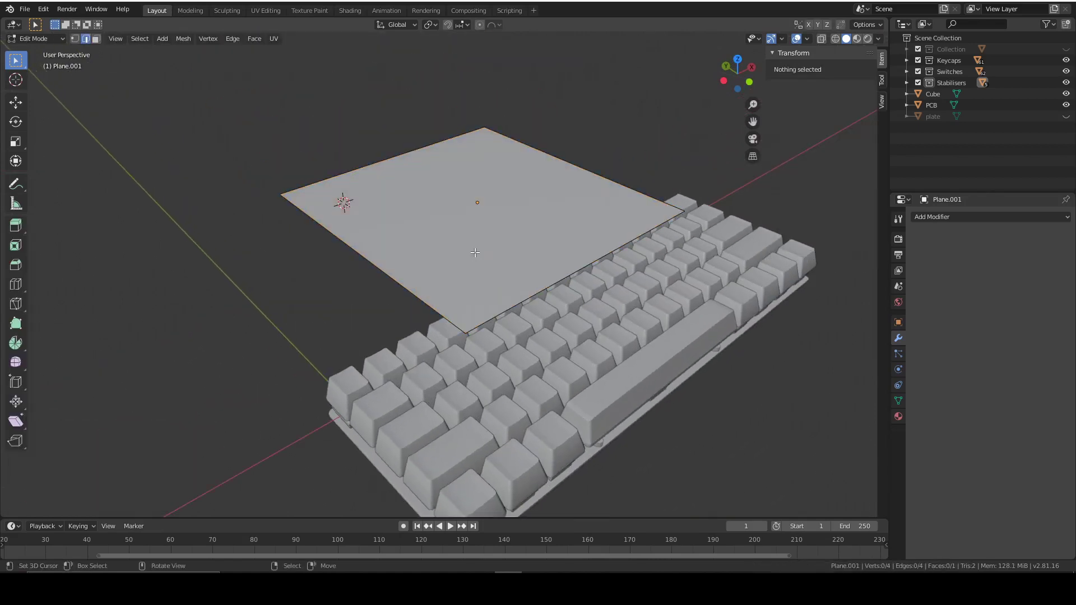
pyautogui.press('a')
pyautogui.press('e')
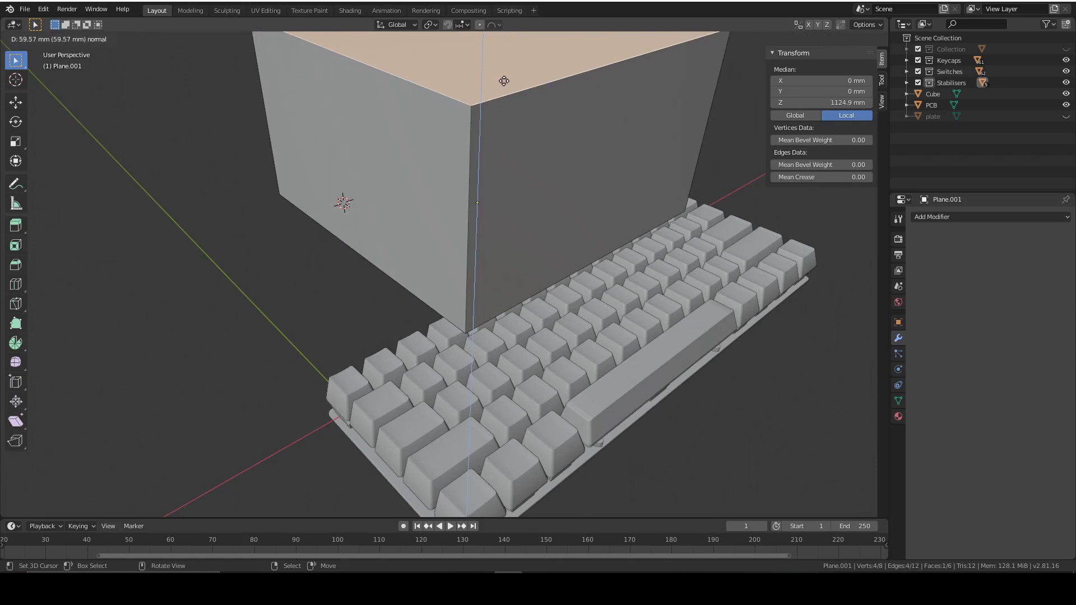
pyautogui.click(512, 145)
# Select the box's four vertical edges and bevel them with 16 segments
pyautogui.scroll(-1, 508, 148)
pyautogui.press('2')
pyautogui.rightClick(457, 281)
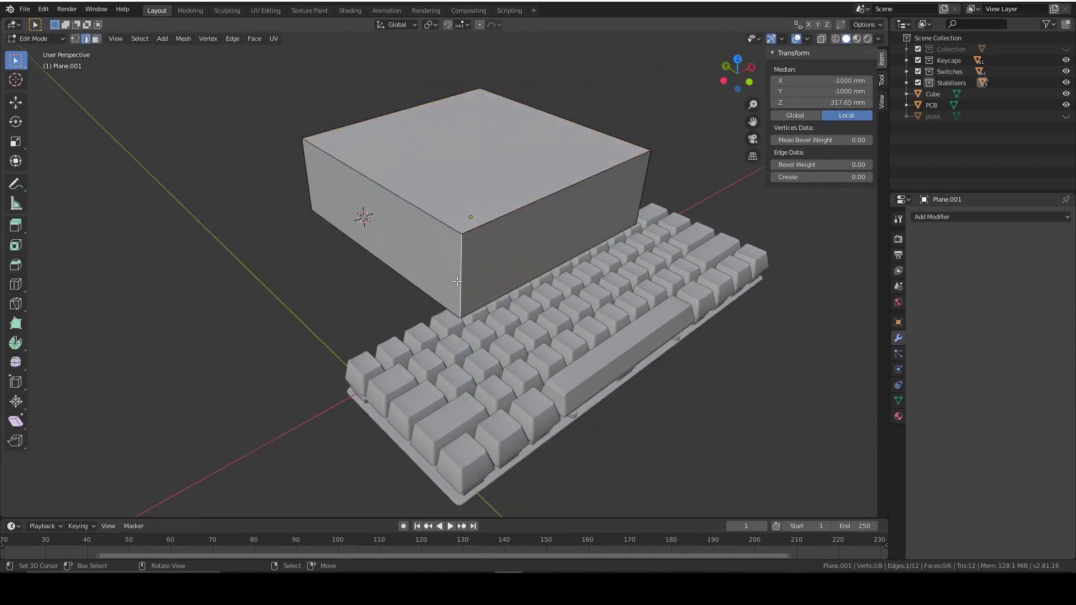
pyautogui.keyDown('shift'); pyautogui.click(642, 194); pyautogui.keyUp('shift')
pyautogui.moveTo(642, 194); pyautogui.dragTo(492, 171, button='middle')
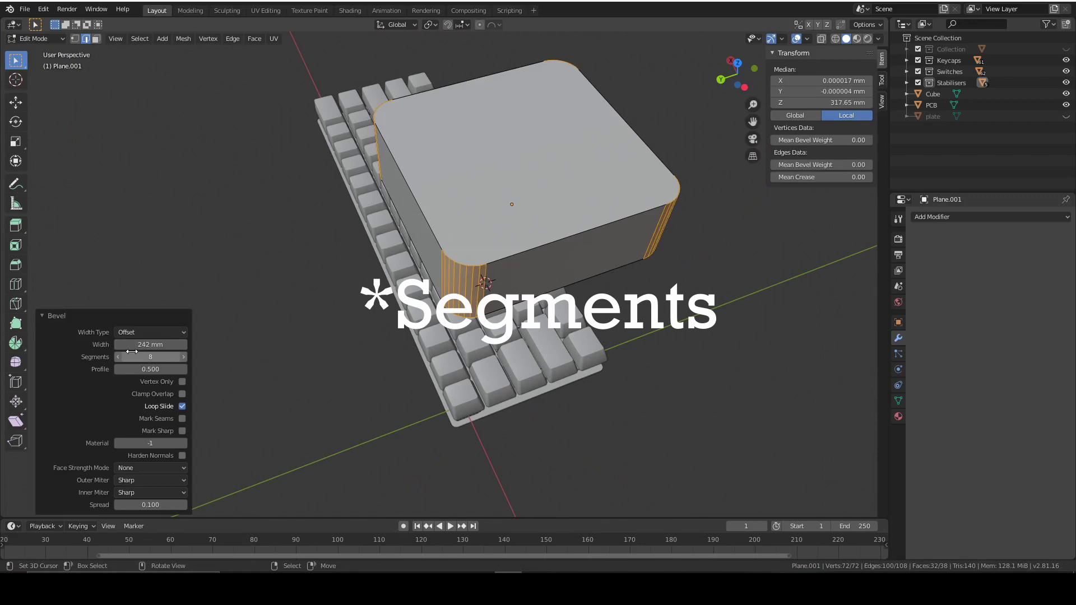
pyautogui.click(134, 355)
pyautogui.write('8')
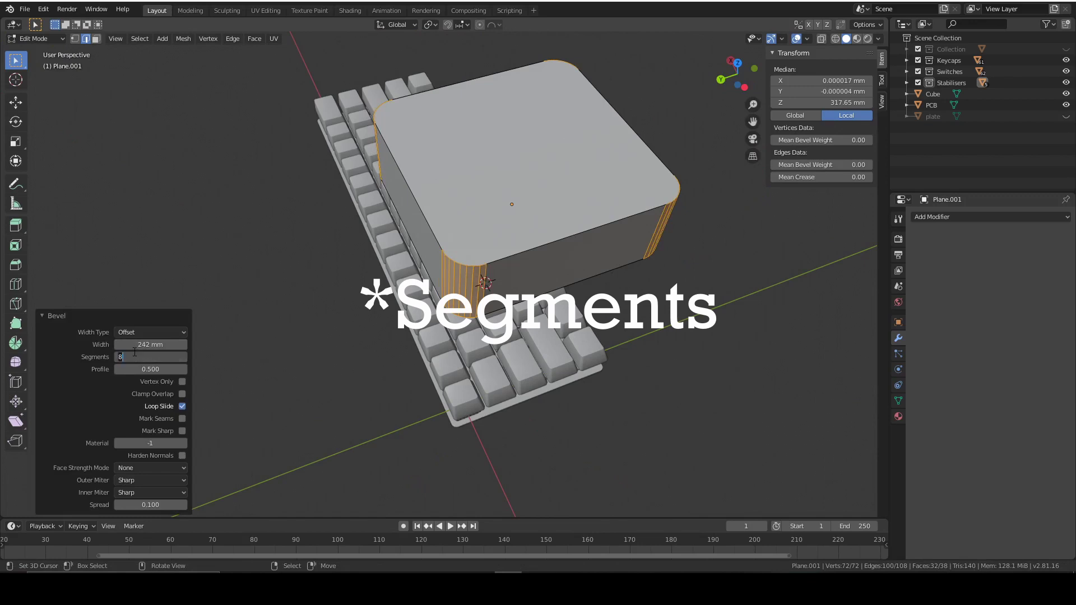
pyautogui.press('Return')
# Set the corner bevel's width to 75 mm
pyautogui.click(152, 344)
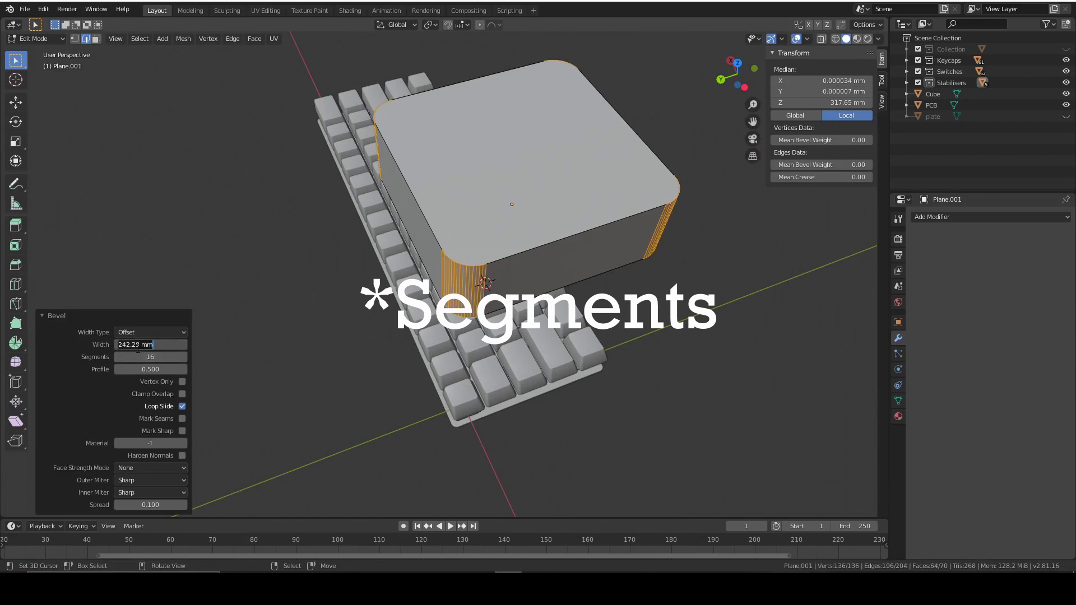
pyautogui.press('Return')
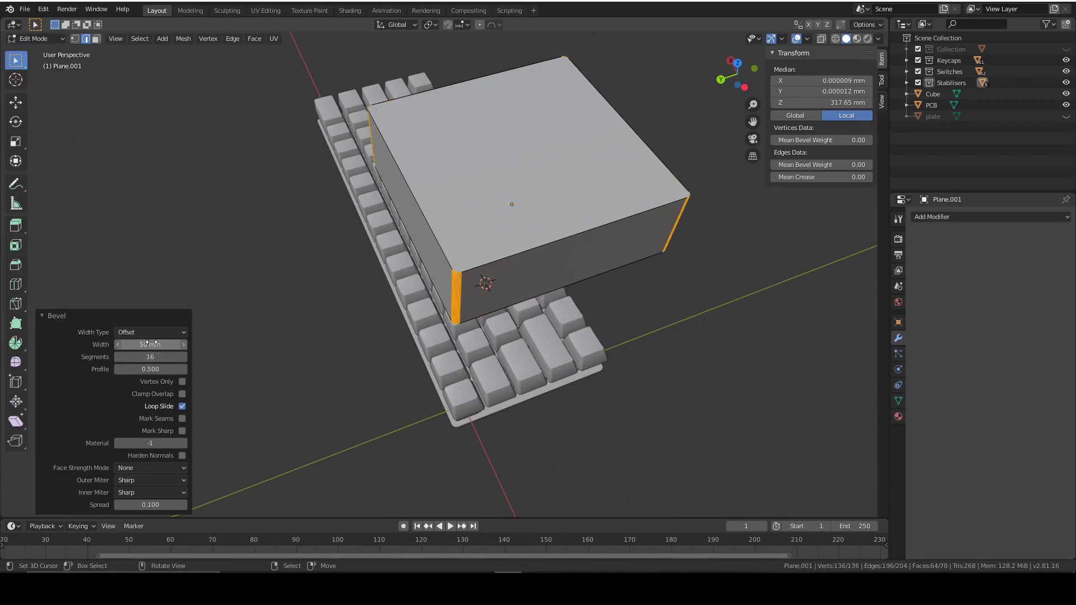
pyautogui.click(152, 343)
pyautogui.write('75')
pyautogui.press('Return')
# Select the box's right end with X-ray on and move it about 187 mm along X to span the keycap set
pyautogui.moveTo(602, 179); pyautogui.dragTo(568, 247, button='middle')
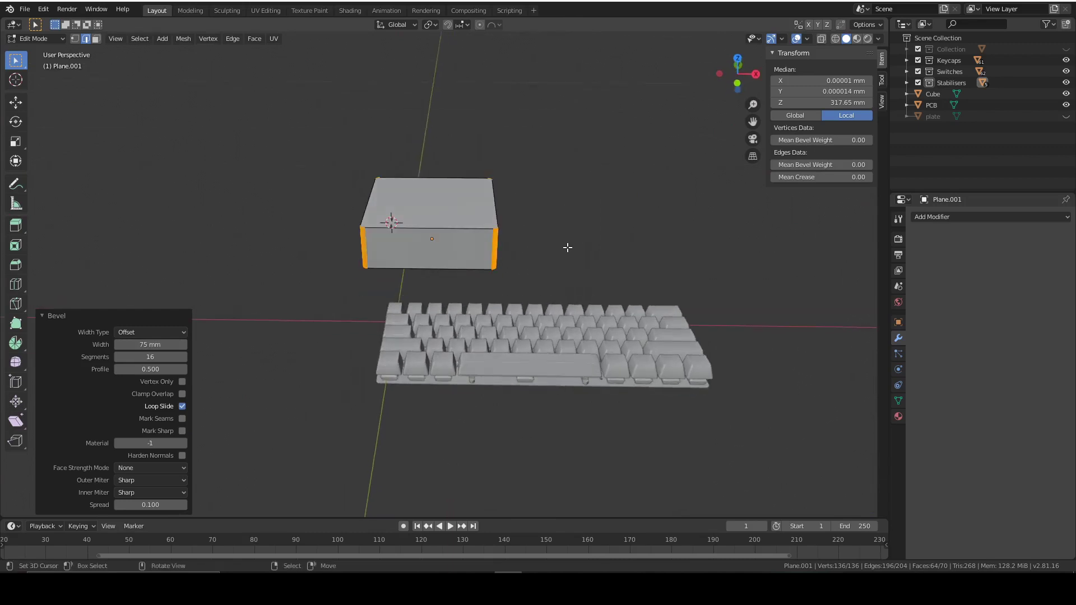
pyautogui.click(738, 58)
pyautogui.click(822, 40)
pyautogui.moveTo(532, 415); pyautogui.dragTo(416, 102)
pyautogui.moveTo(566, 283); pyautogui.dragTo(745, 84, button='middle')
pyautogui.click(739, 69)
pyautogui.press('g')
pyautogui.press('x')
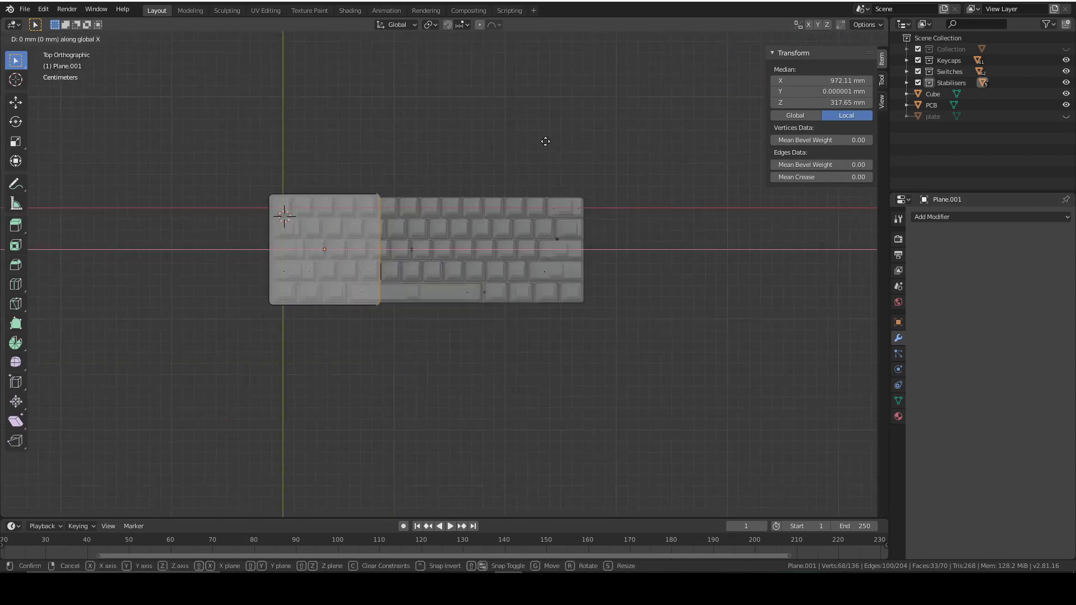
pyautogui.click(754, 225)
# Select the box's top face in the left orthographic view and lower it about 16.4 mm along Z
pyautogui.keyDown('shift'); pyautogui.moveTo(376, 224); pyautogui.dragTo(483, 193, button='middle'); pyautogui.keyUp('shift')
pyautogui.press('KP_7')
pyautogui.press('ctrl+KP_3')
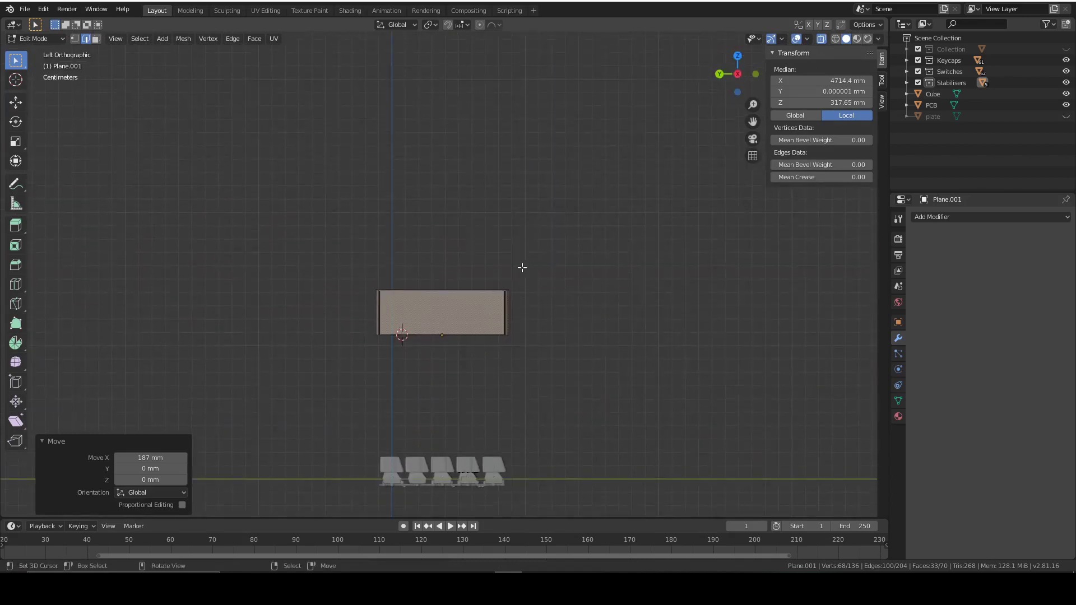
pyautogui.scroll(5, 560, 308)
pyautogui.keyDown('shift'); pyautogui.moveTo(602, 353); pyautogui.dragTo(624, 281, button='middle'); pyautogui.keyUp('shift')
pyautogui.moveTo(652, 295); pyautogui.dragTo(228, 225)
pyautogui.press('g')
pyautogui.press('z')
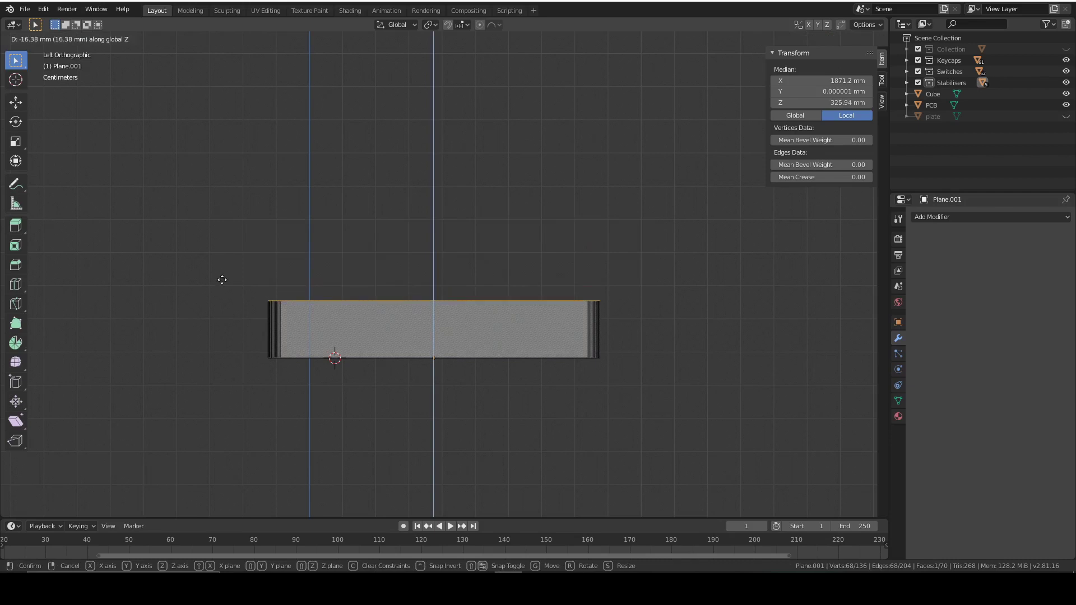
pyautogui.click(222, 280)
# Select the entire box and tilt it about 4.05° in the left orthographic view
pyautogui.keyDown('shift'); pyautogui.moveTo(472, 364); pyautogui.dragTo(483, 107, button='middle'); pyautogui.keyUp('shift')
pyautogui.scroll(-1, 514, 231)
pyautogui.scroll(3, 547, 163)
pyautogui.keyDown('shift'); pyautogui.moveTo(695, 54); pyautogui.dragTo(668, 275, button='middle'); pyautogui.keyUp('shift')
pyautogui.moveTo(712, 273); pyautogui.dragTo(171, 134)
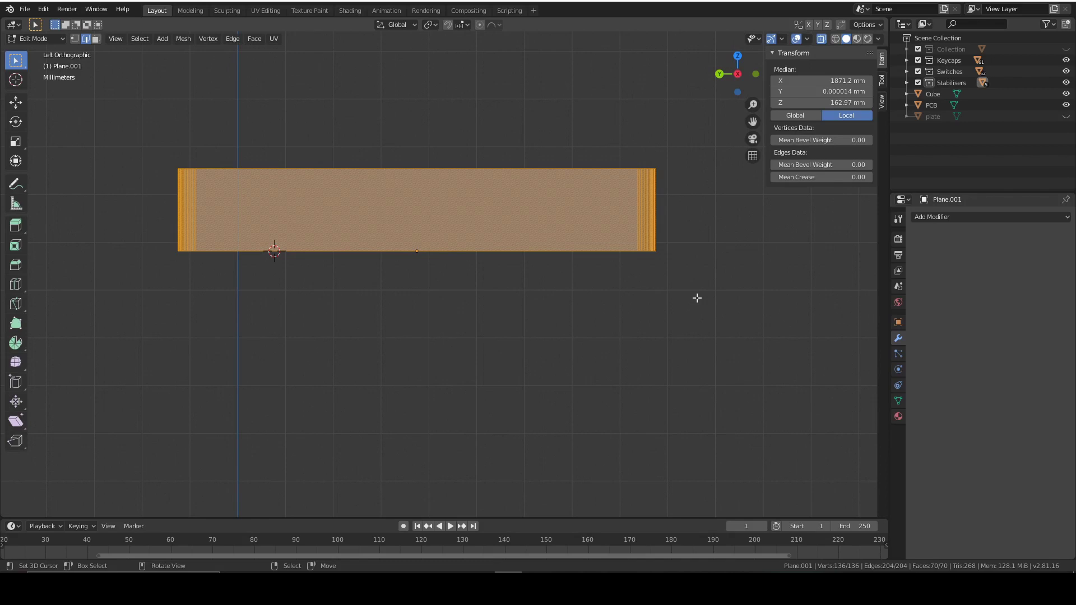
pyautogui.press('r')
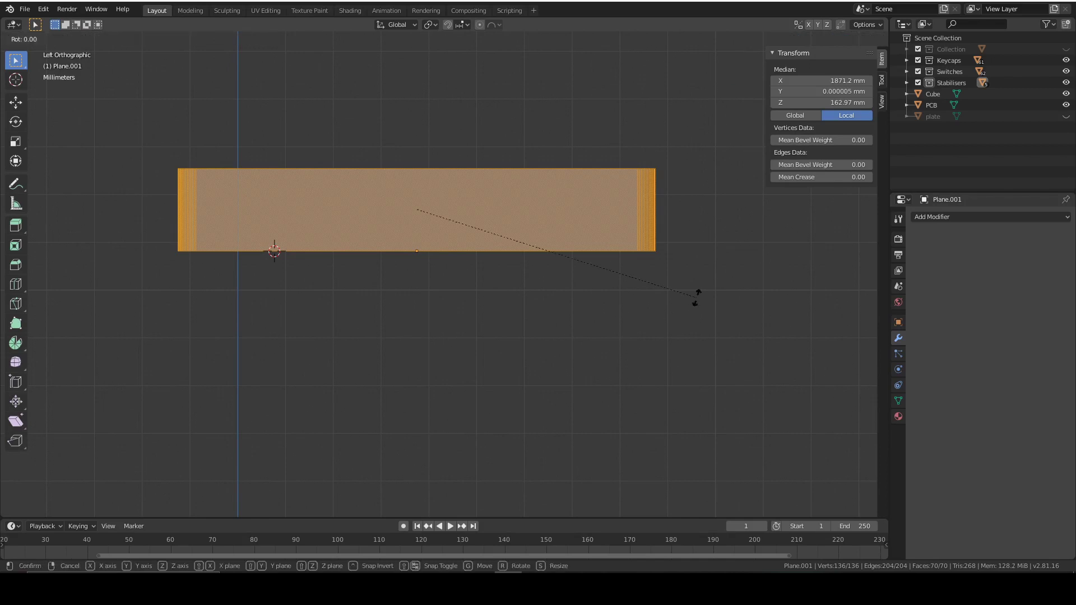
pyautogui.click(762, 339)
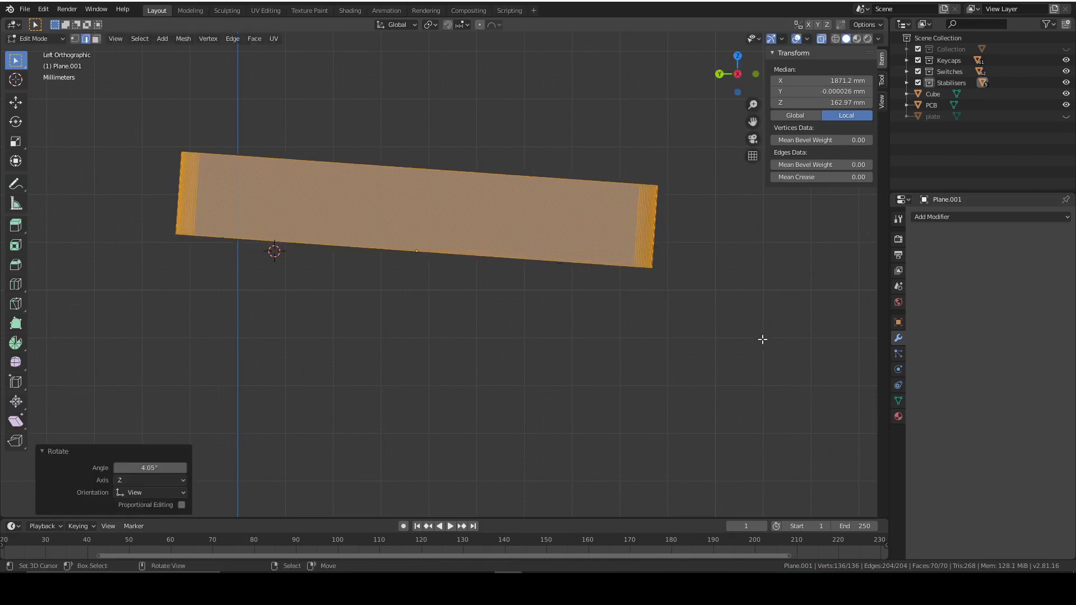
# Reduce the box's tilt by rotating it about -1.82° in the left view
pyautogui.scroll(2, 617, 230)
pyautogui.scroll(-1, 716, 295)
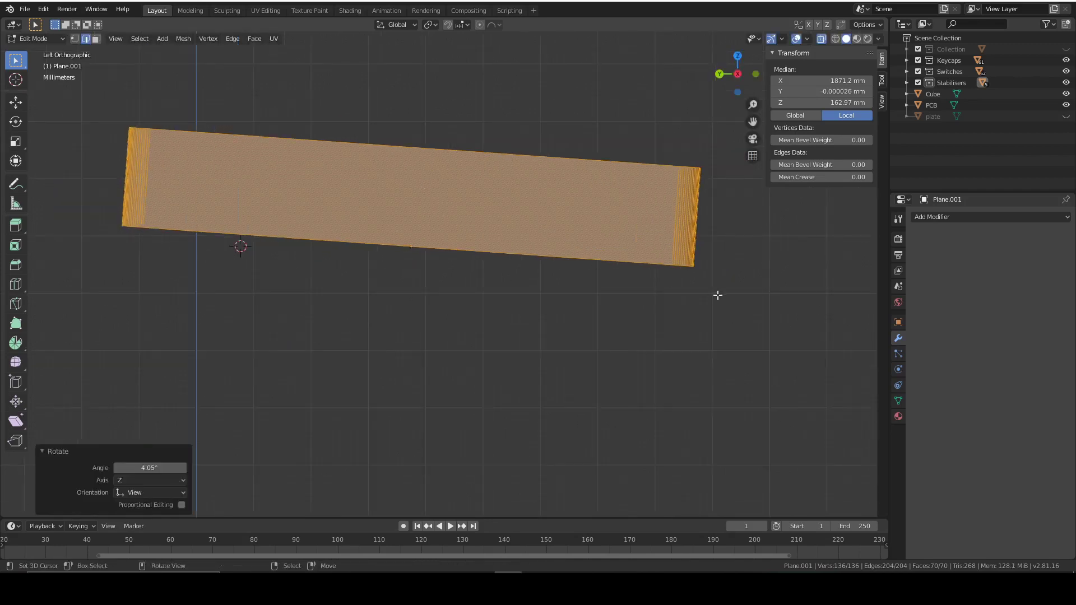
pyautogui.press('r')
pyautogui.click(800, 315)
pyautogui.scroll(-2, 615, 323)
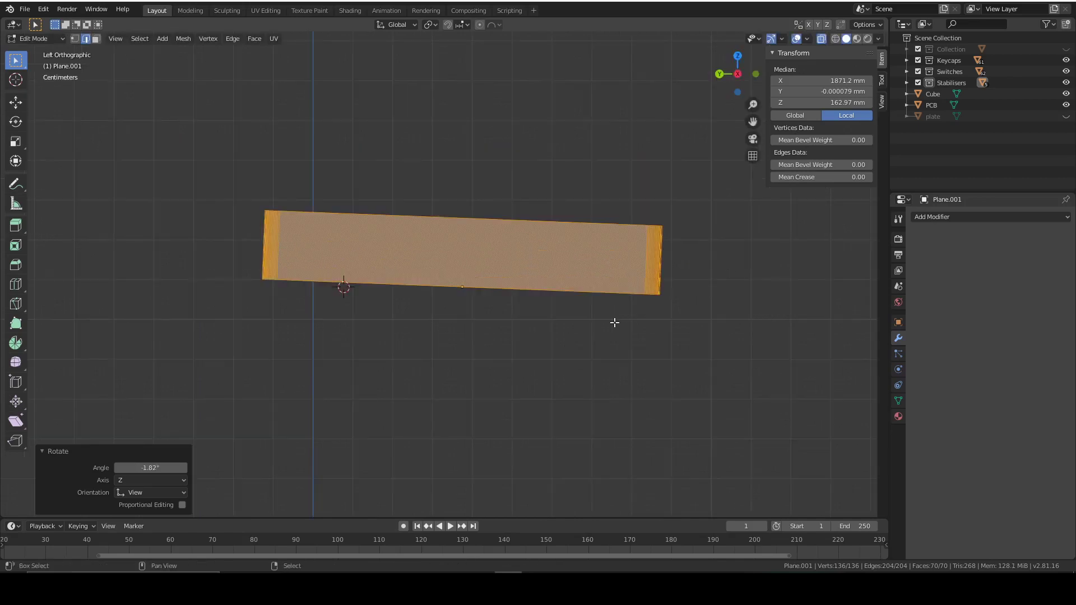
# Extrude only the box's bottom face about 4.28 mm and level it by rotating it about -2.01° in the left view
pyautogui.click(821, 38)
pyautogui.moveTo(752, 158); pyautogui.dragTo(449, 359, button='middle')
pyautogui.hotkey('alt', 'a')
pyautogui.moveTo(490, 402); pyautogui.dragTo(437, 340)
pyautogui.press('3')
pyautogui.moveTo(493, 408); pyautogui.dragTo(414, 336)
pyautogui.click(738, 67)
pyautogui.press('e')
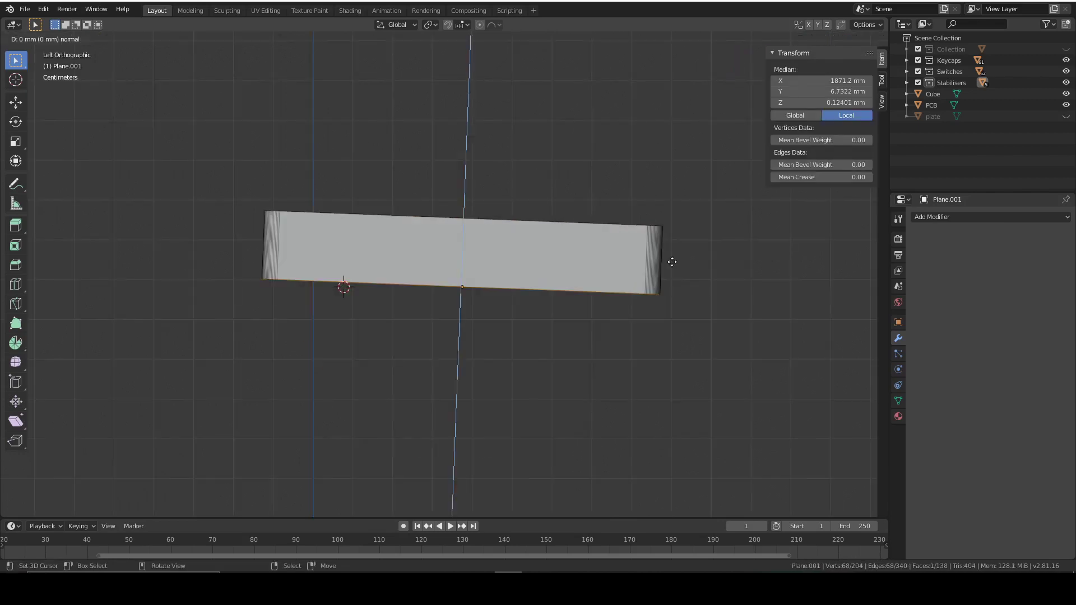
pyautogui.click(695, 280)
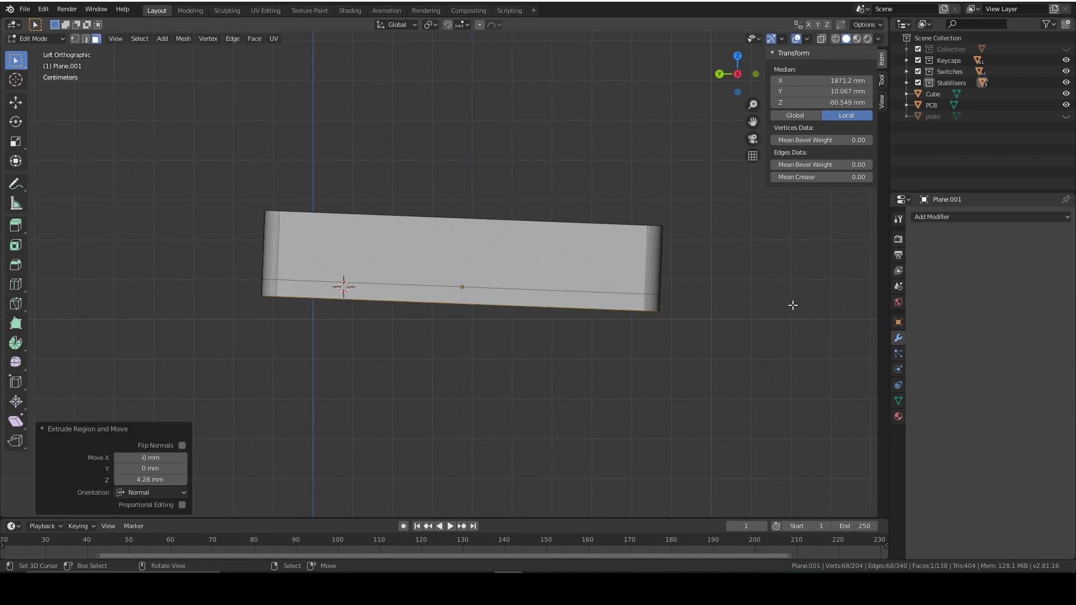
pyautogui.press('r')
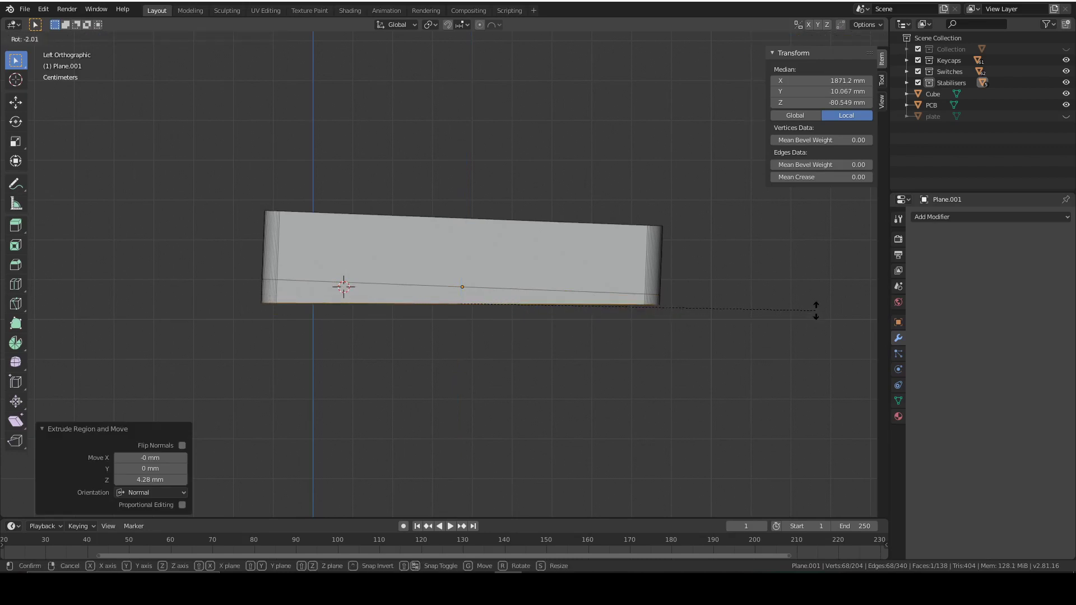
pyautogui.click(816, 311)
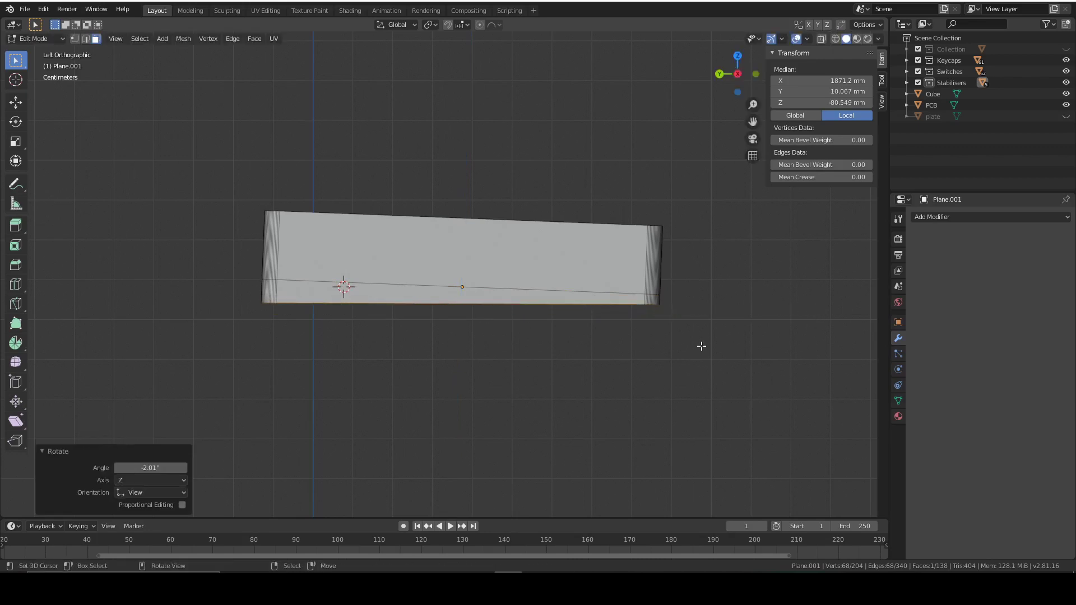
# Scale the bottom face to about 0.954 along Y to taper the case's front and back
pyautogui.moveTo(639, 317); pyautogui.dragTo(687, 129, button='middle')
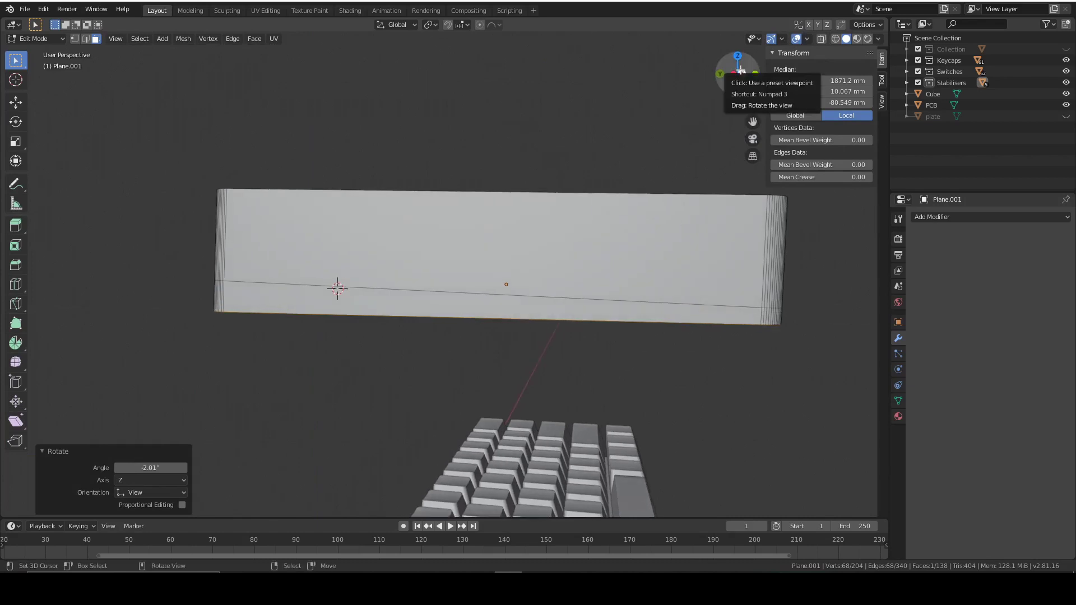
pyautogui.click(738, 71)
pyautogui.scroll(2, 726, 336)
pyautogui.scroll(-2, 729, 336)
pyautogui.press('s')
pyautogui.press('Escape')
pyautogui.press('s')
pyautogui.press('y')
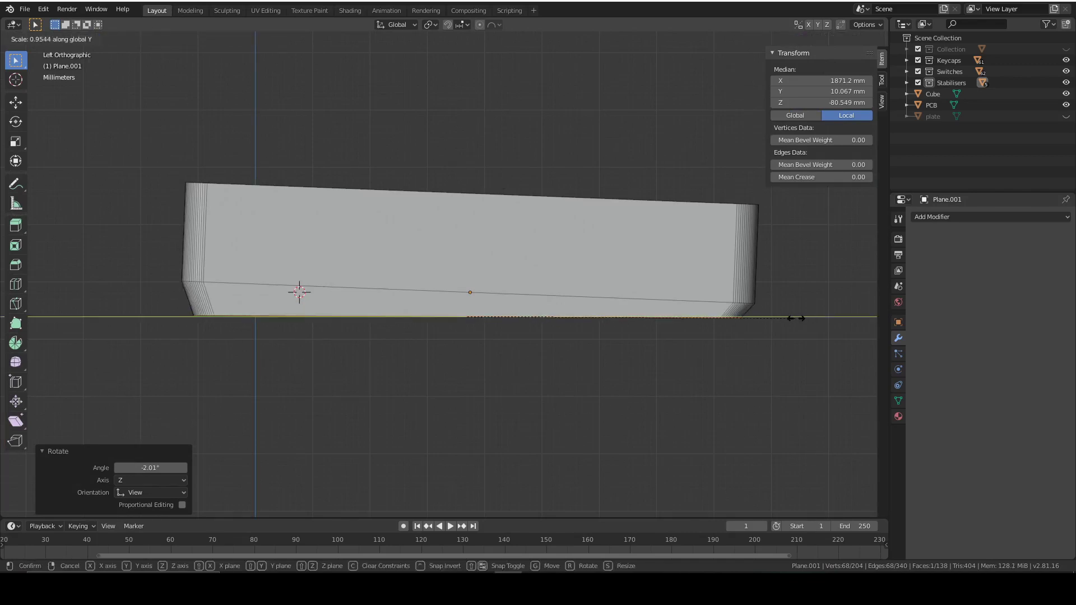
pyautogui.click(795, 318)
# Scale the bottom face to about 0.956 along X in the front view to taper the case's ends
pyautogui.click(756, 74)
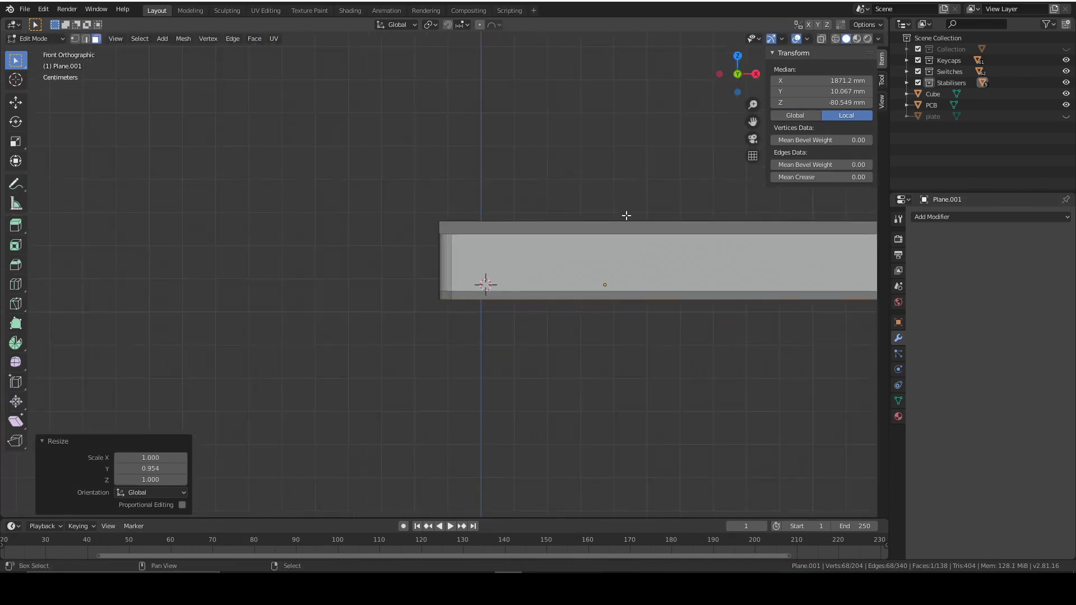
pyautogui.keyDown('shift'); pyautogui.moveTo(626, 215); pyautogui.dragTo(137, 265, button='middle'); pyautogui.keyUp('shift')
pyautogui.scroll(-3, 84, 262)
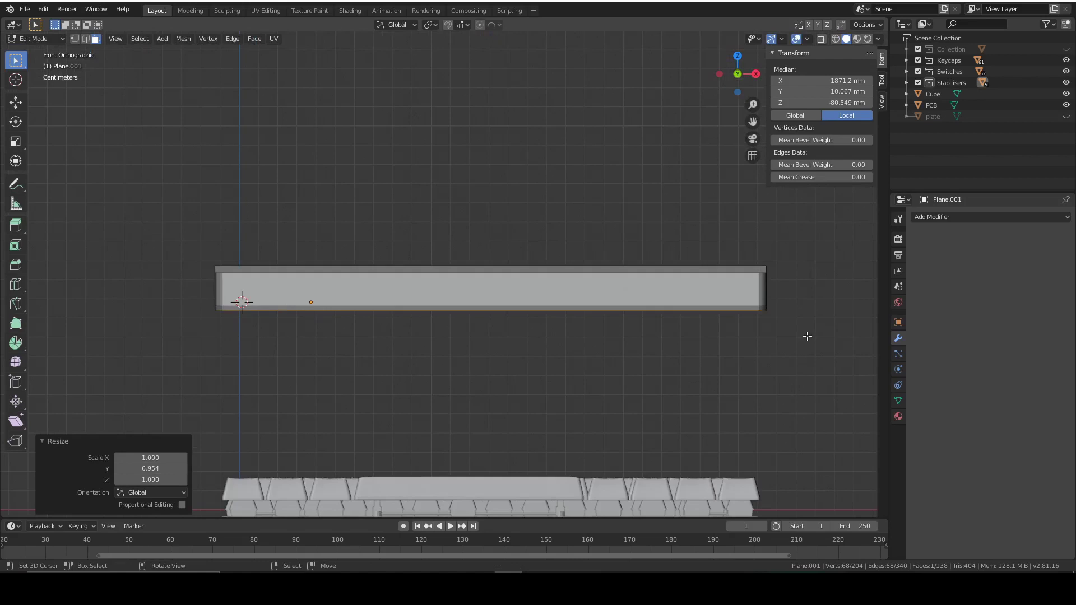
pyautogui.press('s')
pyautogui.press('x')
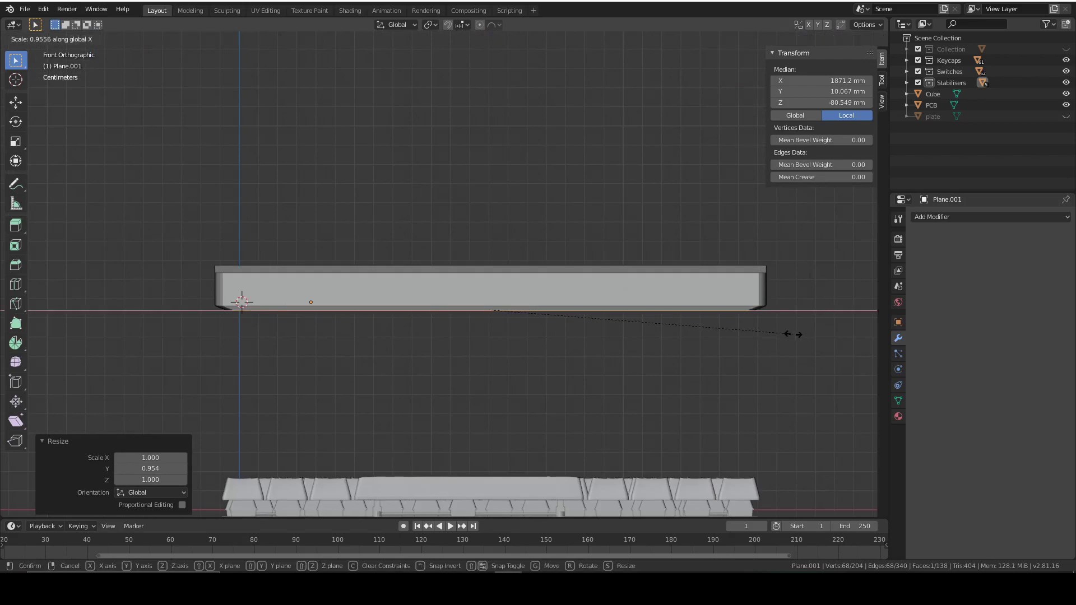
pyautogui.click(797, 332)
# Bevel the edge loop where the case's walls meet the tapered base, about 38 mm wide with 4 segments
pyautogui.moveTo(439, 338); pyautogui.dragTo(541, 322, button='middle')
pyautogui.scroll(4, 541, 322)
pyautogui.keyDown('shift'); pyautogui.rightClick(450, 350); pyautogui.keyUp('shift')
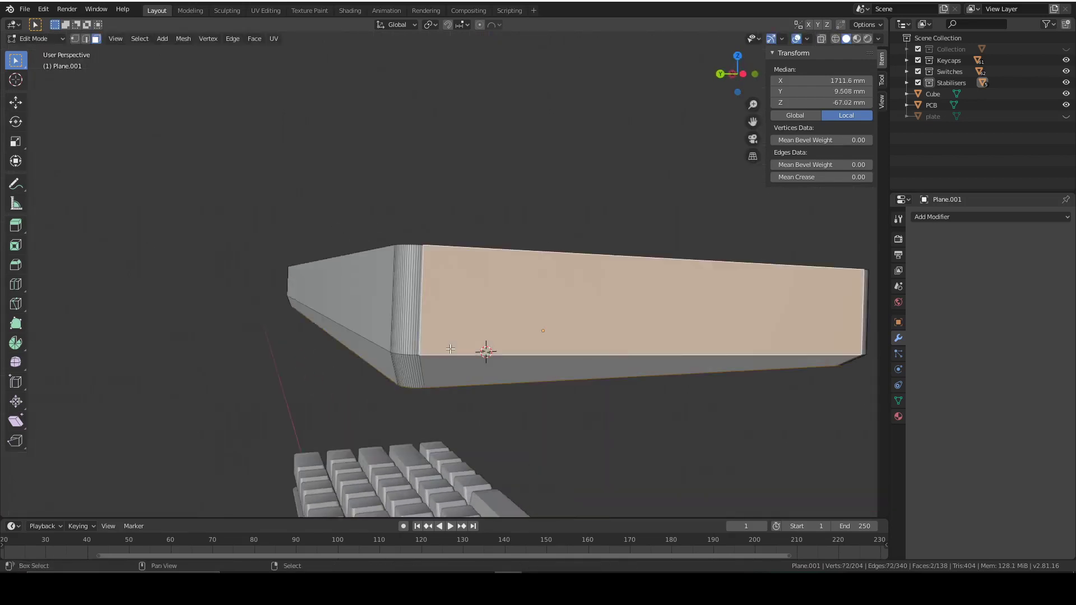
pyautogui.press('2')
pyautogui.keyDown('alt'); pyautogui.rightClick(461, 354); pyautogui.keyUp('alt')
pyautogui.hotkey('ctrl', 'b')
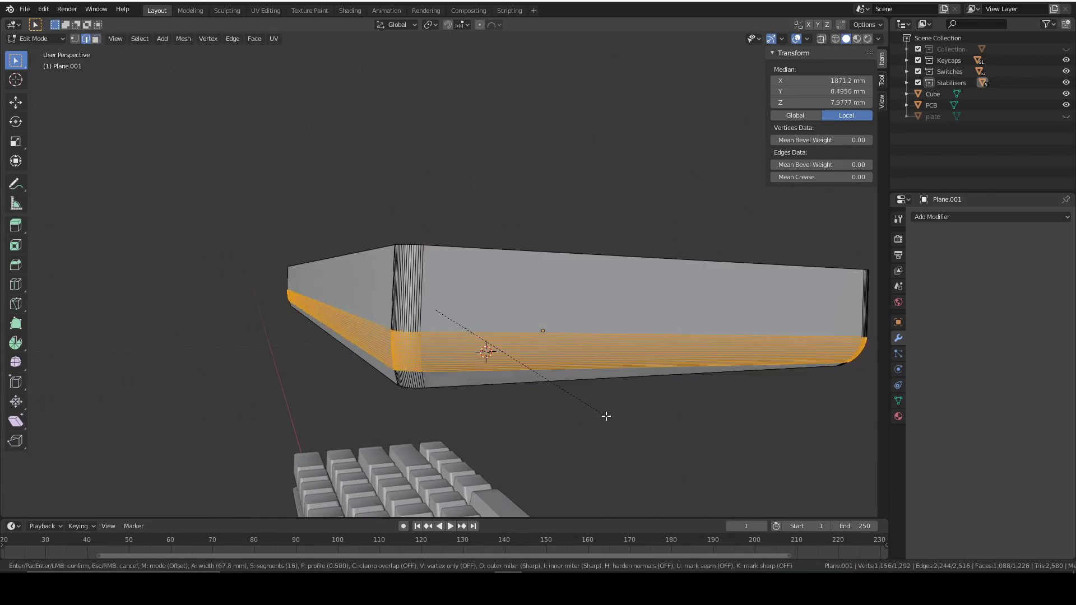
pyautogui.click(601, 416)
pyautogui.click(175, 360)
pyautogui.write('4')
pyautogui.press('Return')
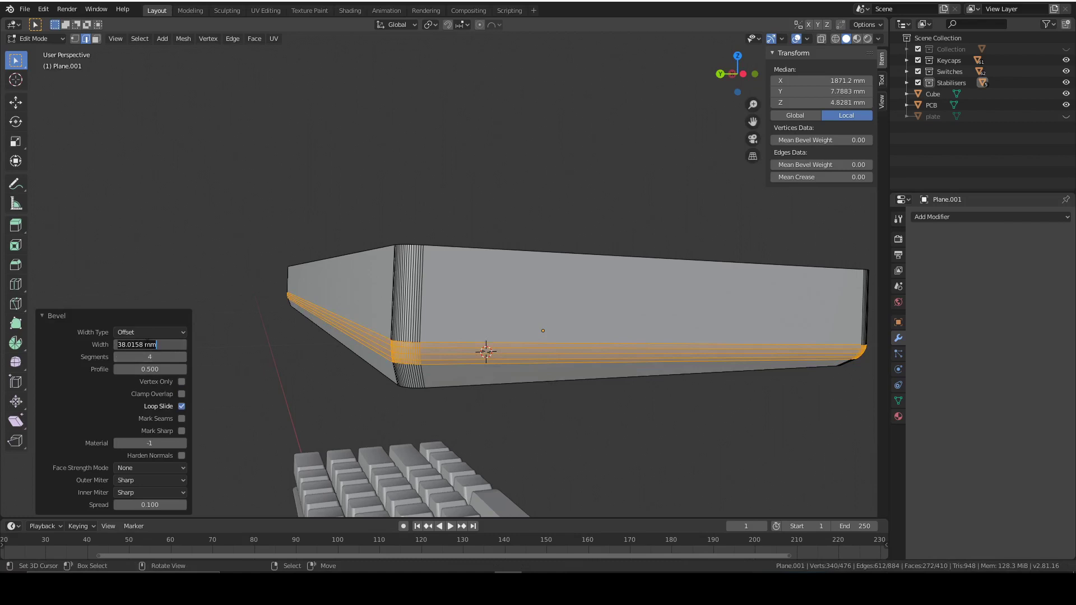
# Set the lower edge bevel's width to 20 mm and check the case from several angles
pyautogui.hotkey('ctrl', 'a')
pyautogui.write('20')
pyautogui.press('Return')
pyautogui.press('Tab')
pyautogui.moveTo(514, 324)
pyautogui.mouseDown(button='middle')
pyautogui.moveTo(556, 328)
pyautogui.moveTo(453, 271)
pyautogui.moveTo(435, 234)
pyautogui.moveTo(466, 261)
pyautogui.moveTo(481, 213)
pyautogui.moveTo(428, 313)
pyautogui.moveTo(355, 331)
pyautogui.moveTo(504, 281)
pyautogui.moveTo(572, 283)
pyautogui.moveTo(559, 245)
pyautogui.moveTo(511, 306)
pyautogui.mouseUp(button='middle')
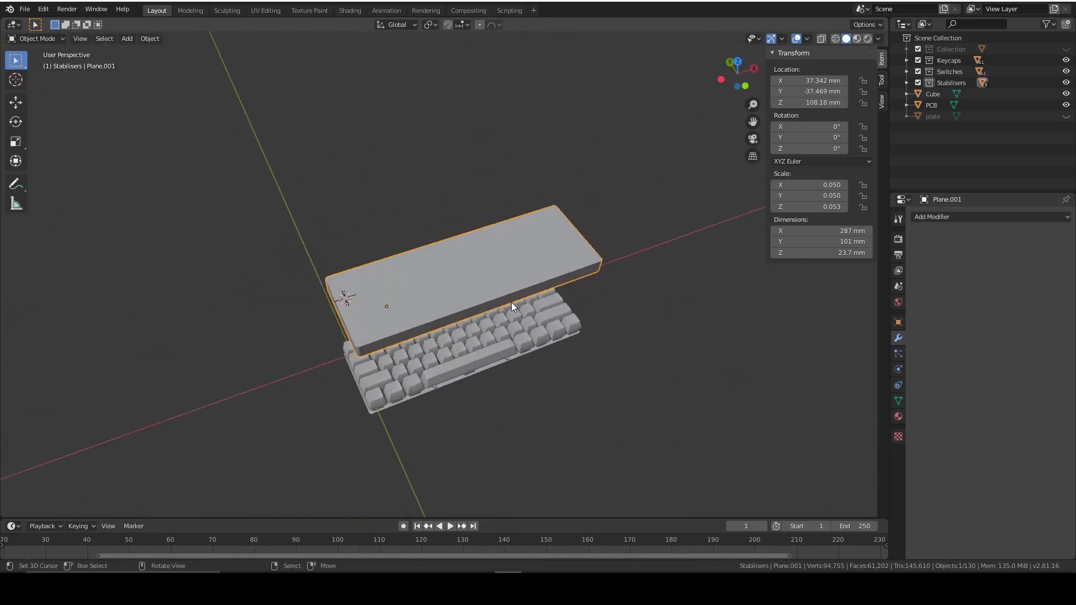
pyautogui.press('Tab')
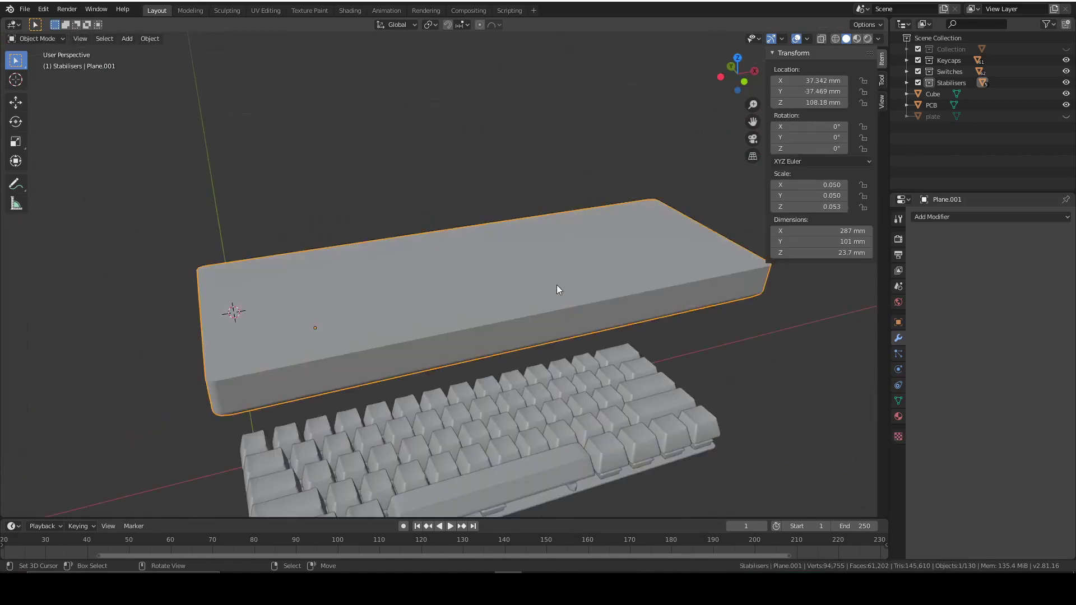
pyautogui.moveTo(556, 284); pyautogui.dragTo(457, 393, button='middle')
pyautogui.scroll(-3, 504, 278)
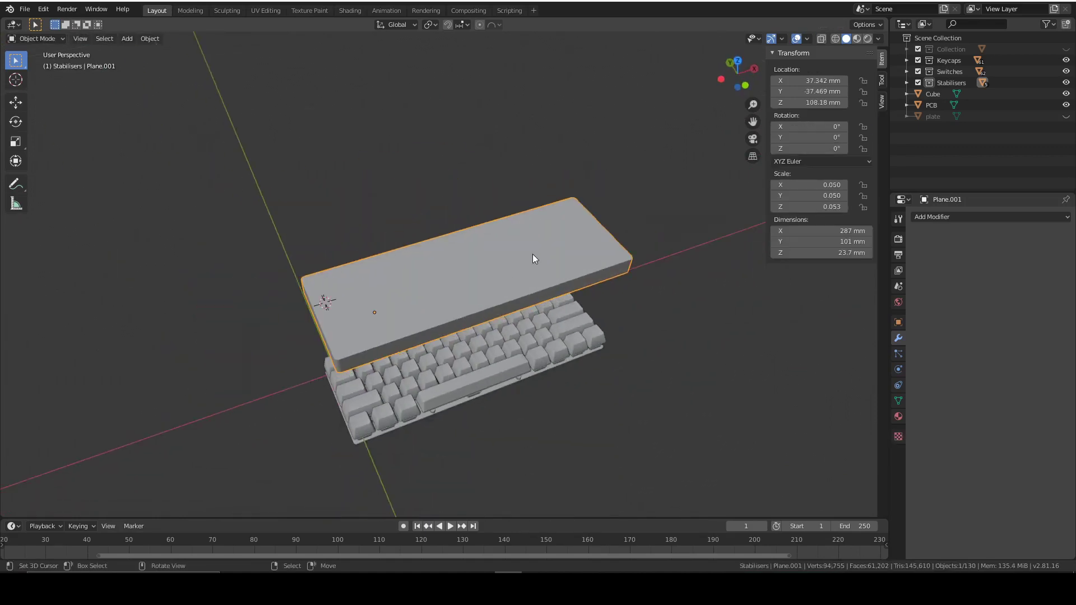
# Duplicate the entire case mesh in place within Edit Mode
pyautogui.press('Tab')
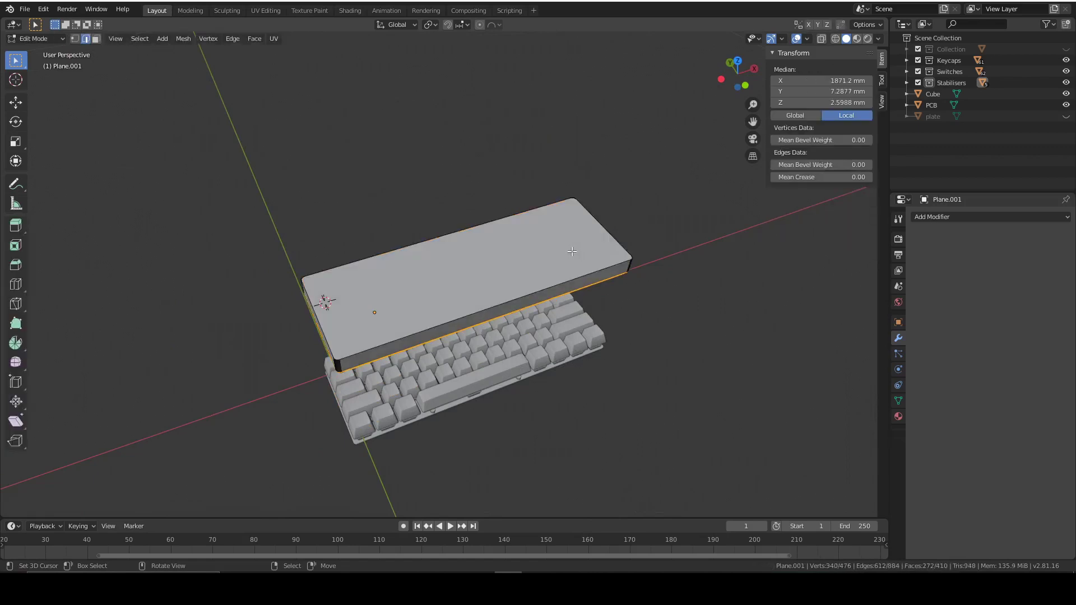
pyautogui.press('a')
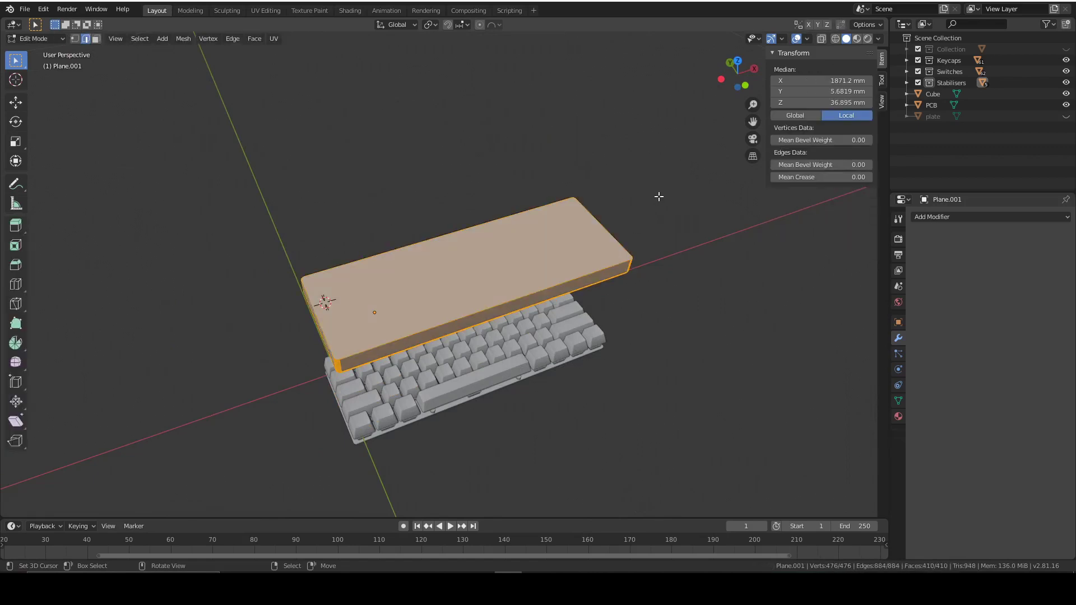
pyautogui.hotkey('shift', 'd')
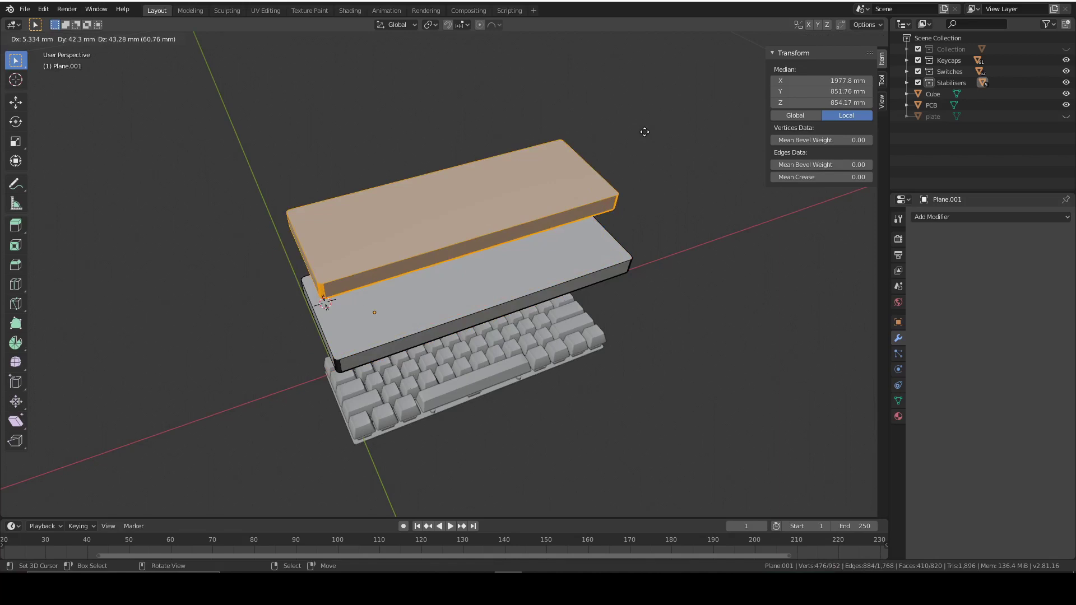
pyautogui.rightClick(644, 132)
# Scale the duplicated shell slightly inward along X in the top view
pyautogui.click(738, 66)
pyautogui.scroll(3, 601, 240)
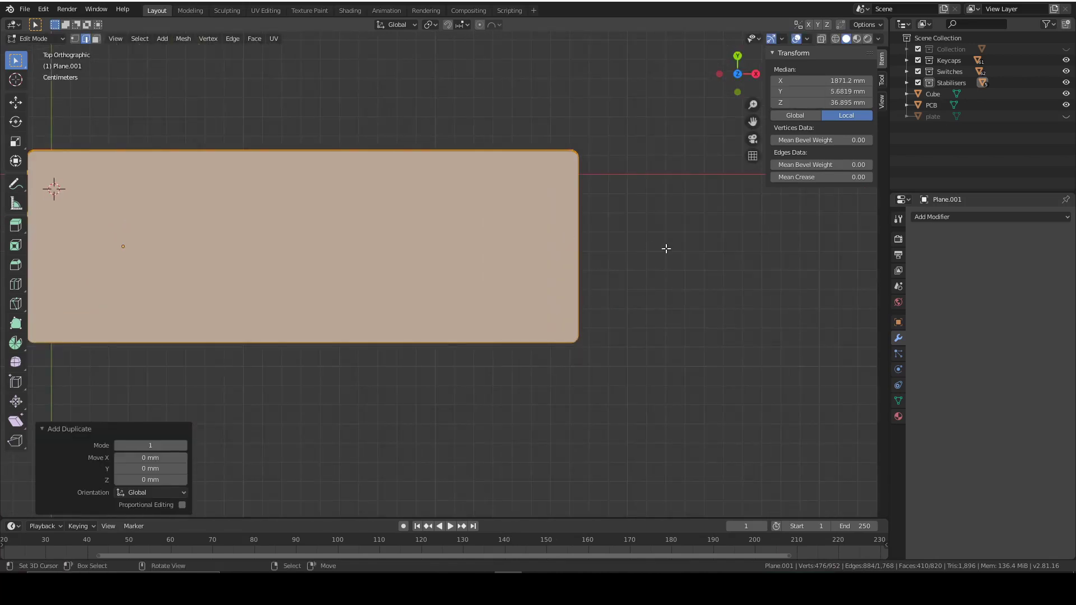
pyautogui.press('s')
pyautogui.press('x')
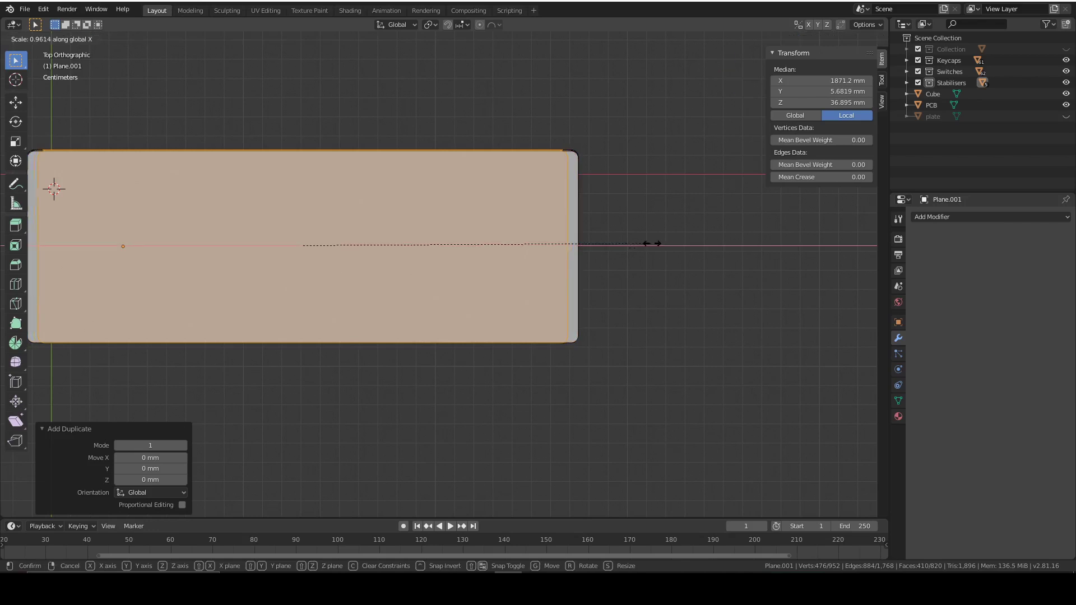
pyautogui.click(654, 242)
# Fine-tune the inner shell's X scale by 1.003 and scale it to about 0.983 along Y, checking the gap at a corner
pyautogui.scroll(1, 635, 209)
pyautogui.scroll(3, 634, 210)
pyautogui.keyDown('shift'); pyautogui.moveTo(634, 210); pyautogui.dragTo(375, 434, button='middle'); pyautogui.keyUp('shift')
pyautogui.scroll(6, 550, 341)
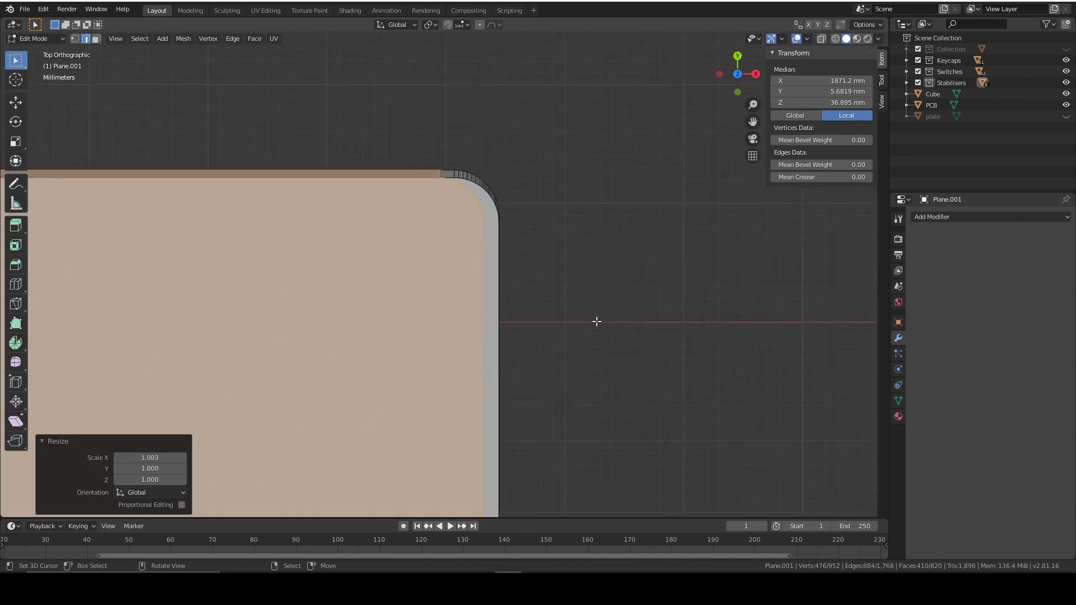
pyautogui.press('s')
pyautogui.press('y')
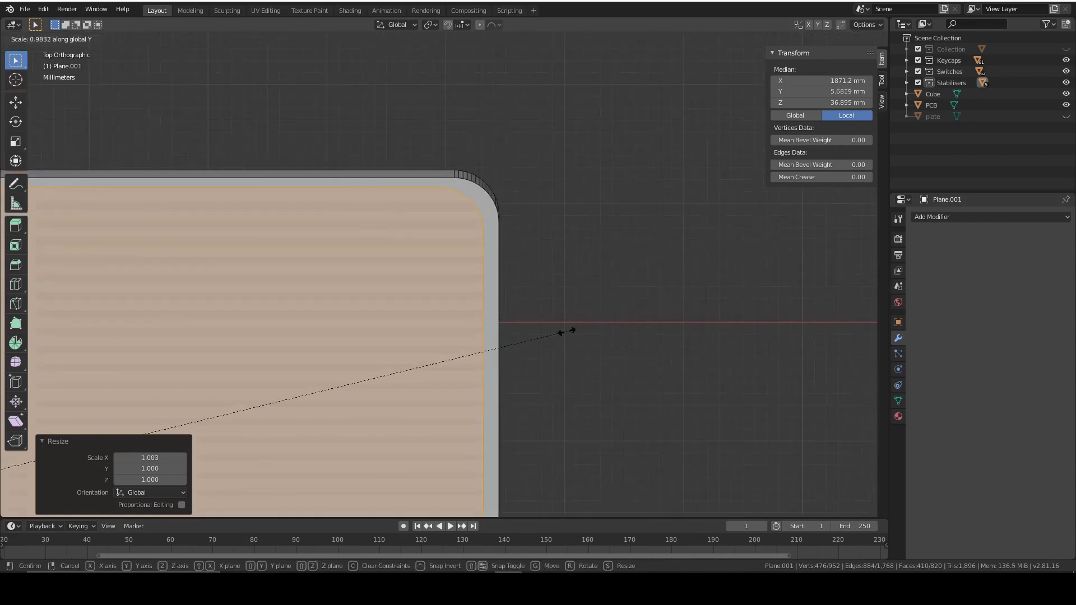
pyautogui.click(567, 332)
# With X-ray enabled in the left view, scale the inner shell to about 0.958 along Z
pyautogui.press('ctrl+KP_3')
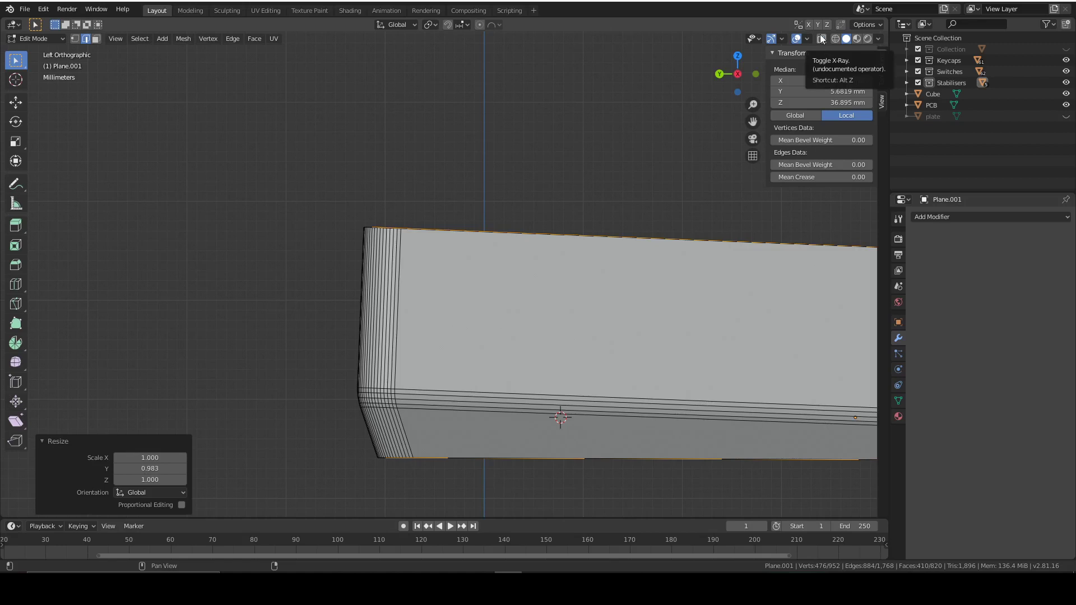
pyautogui.click(822, 39)
pyautogui.rightClick(598, 533)
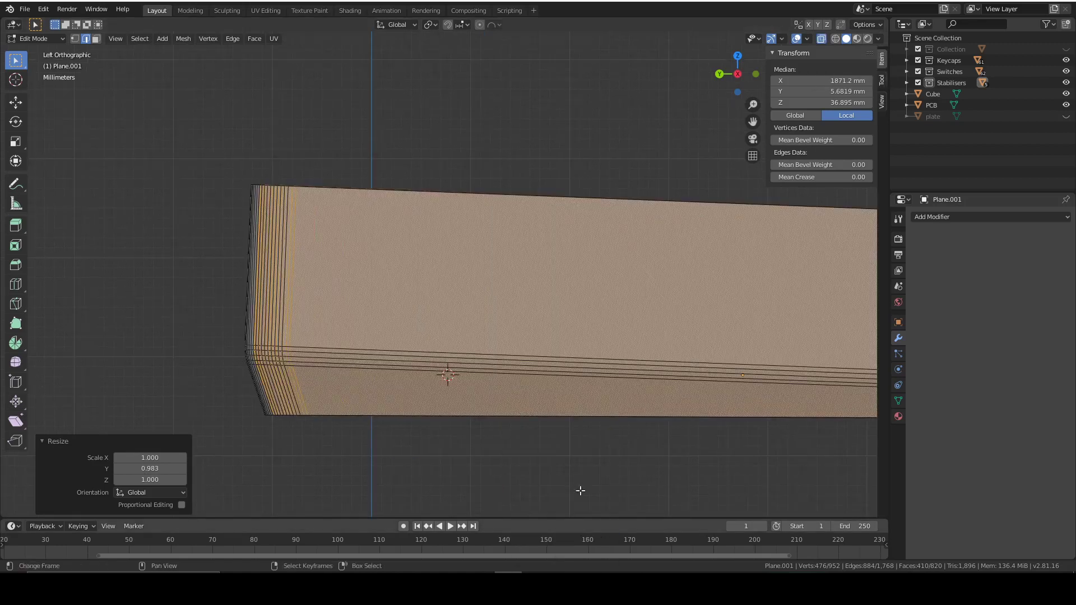
pyautogui.press('s')
pyautogui.press('z')
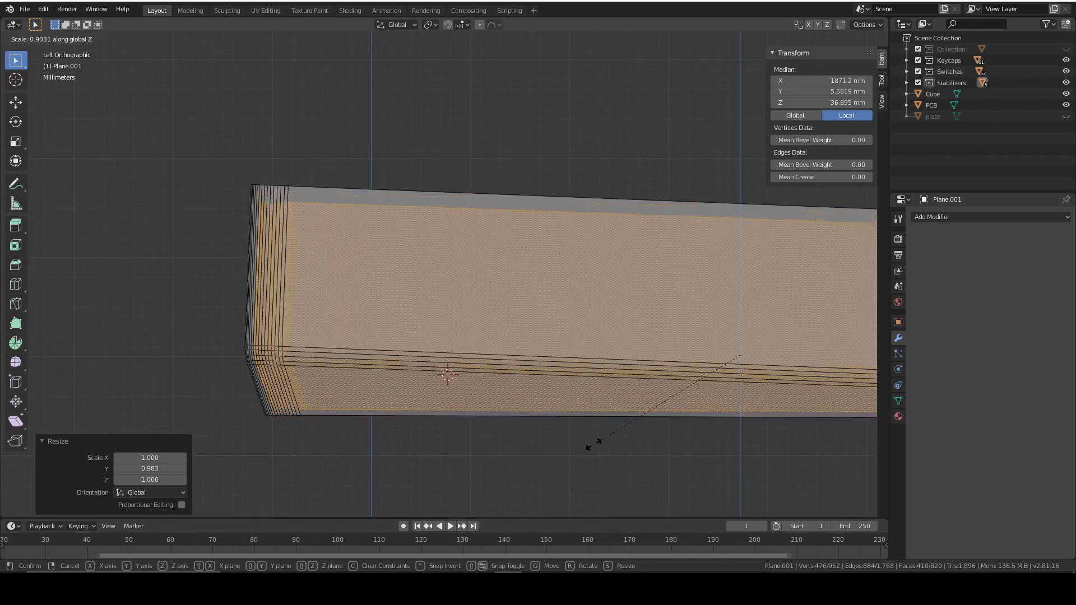
pyautogui.click(589, 460)
# Move the inner shell up about 0.68 mm along Z so its upper surface meets the outer shell's
pyautogui.press('g')
pyautogui.press('y')
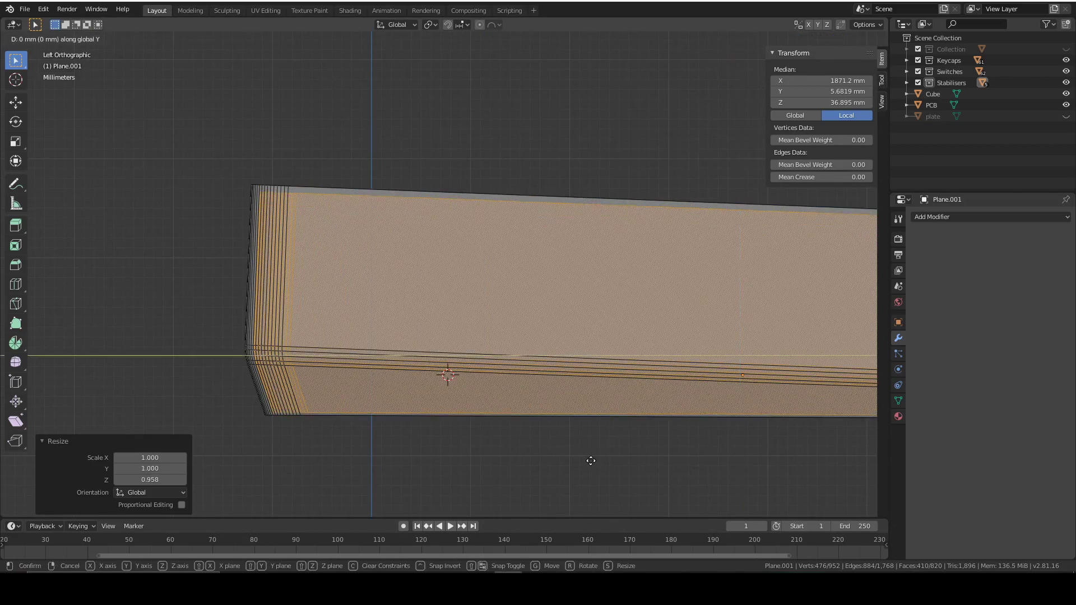
pyautogui.press('z')
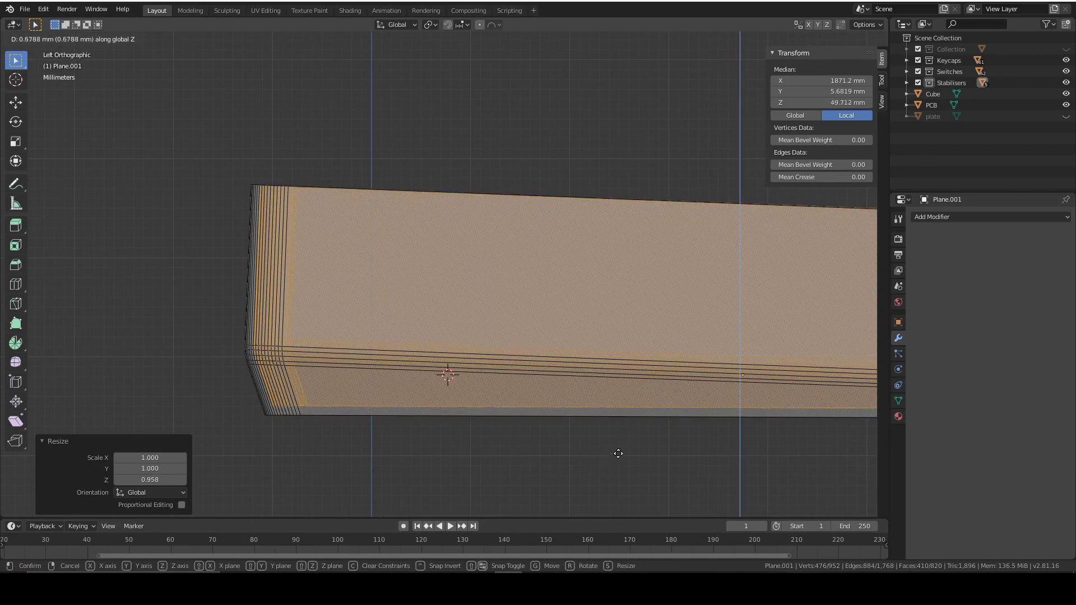
pyautogui.click(618, 454)
# Delete only the top faces of the outer and inner shells, keeping their edges, to open the case
pyautogui.scroll(-3, 481, 240)
pyautogui.moveTo(481, 240); pyautogui.dragTo(345, 148, button='middle')
pyautogui.click(346, 149)
pyautogui.scroll(5, 405, 292)
pyautogui.scroll(-2, 375, 303)
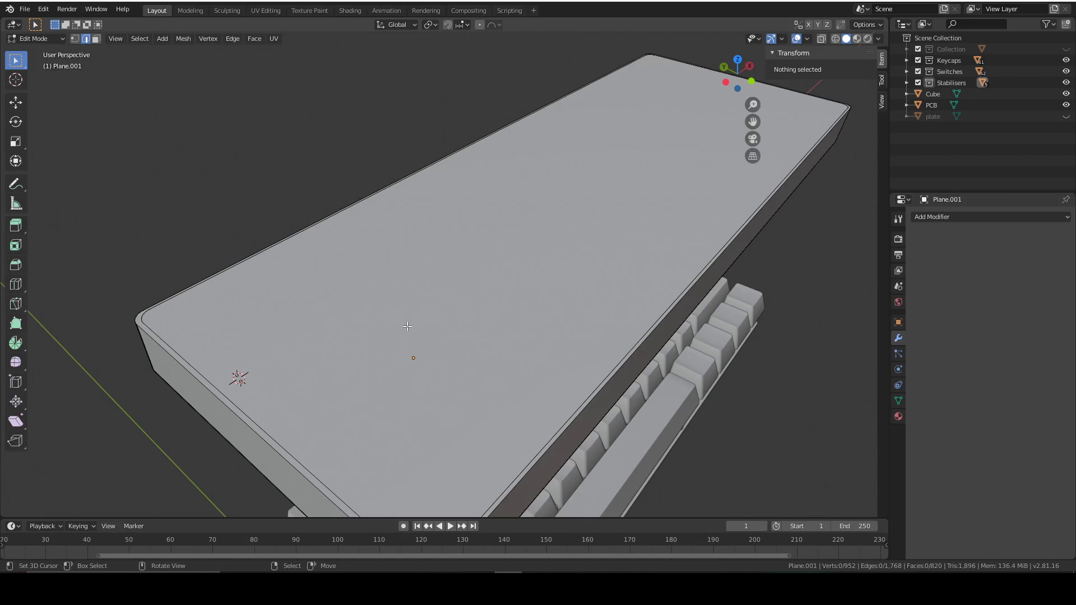
pyautogui.press('3')
pyautogui.click(421, 297)
pyautogui.press('x')
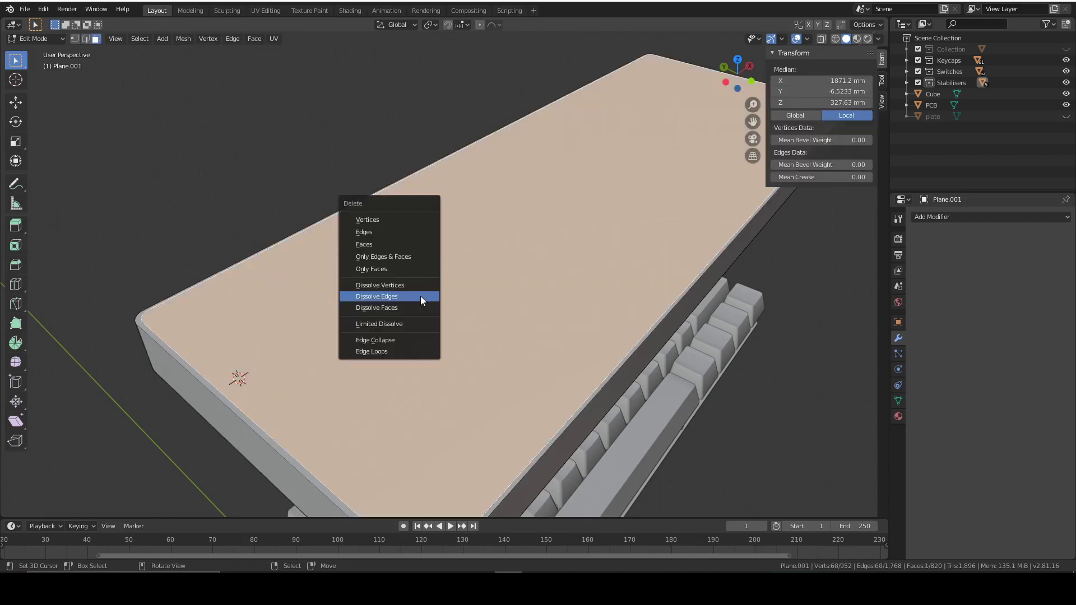
pyautogui.click(411, 234)
# Select the top edge loops of the outer and inner shells and join them with Bridge Edge Loops to form the rim
pyautogui.press('2')
pyautogui.keyDown('shift'); pyautogui.moveTo(325, 331); pyautogui.dragTo(377, 208, button='middle'); pyautogui.keyUp('shift')
pyautogui.scroll(2, 356, 310)
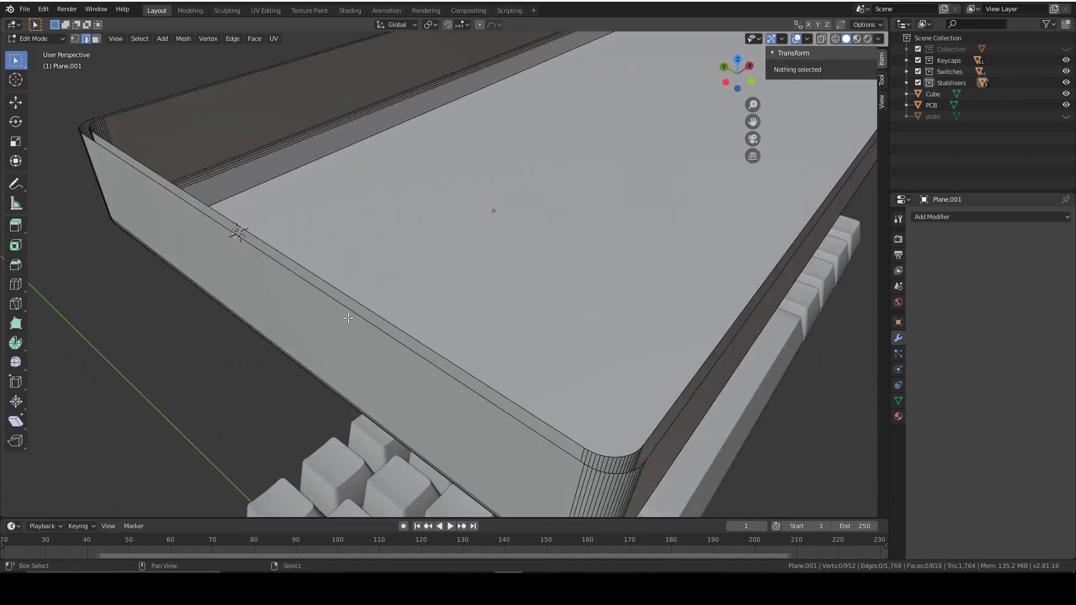
pyautogui.keyDown('alt'); pyautogui.keyDown('shift'); pyautogui.click(370, 302); pyautogui.keyUp('shift'); pyautogui.keyUp('alt')
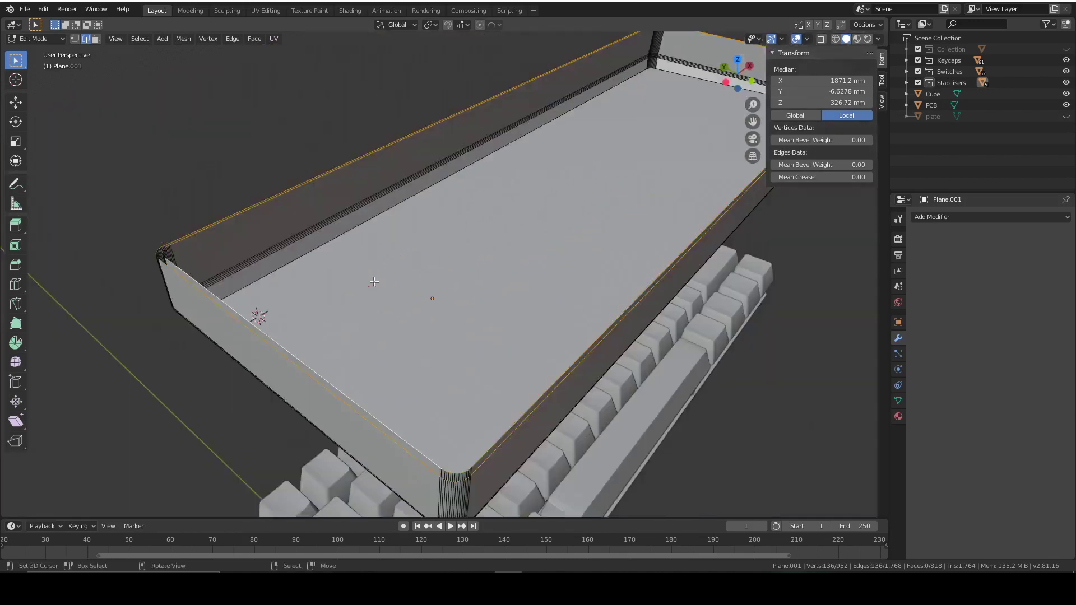
pyautogui.scroll(-2, 375, 282)
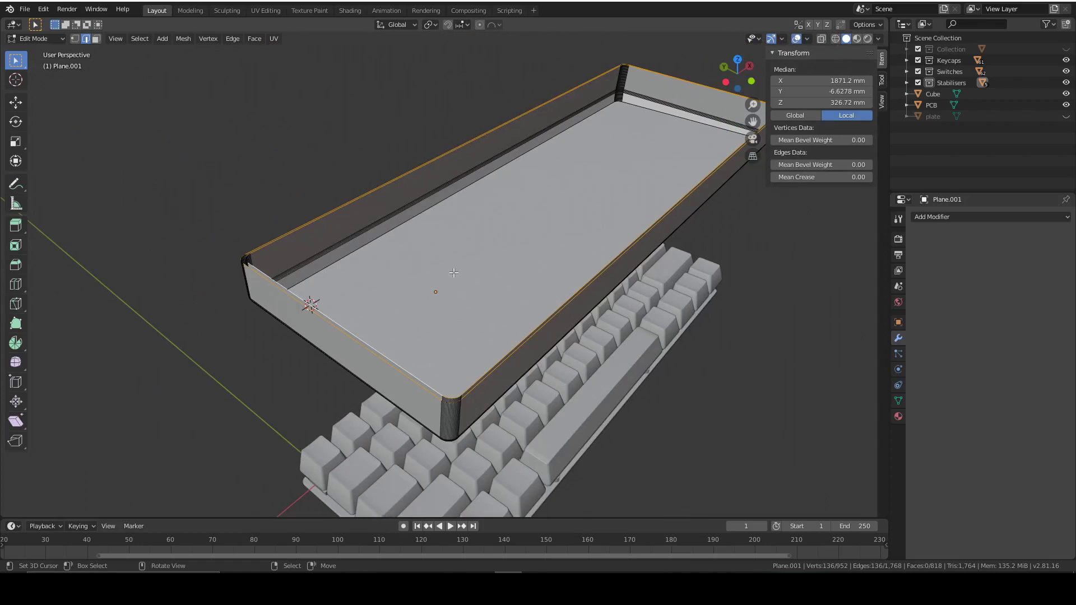
pyautogui.press('F3')
pyautogui.write('brid')
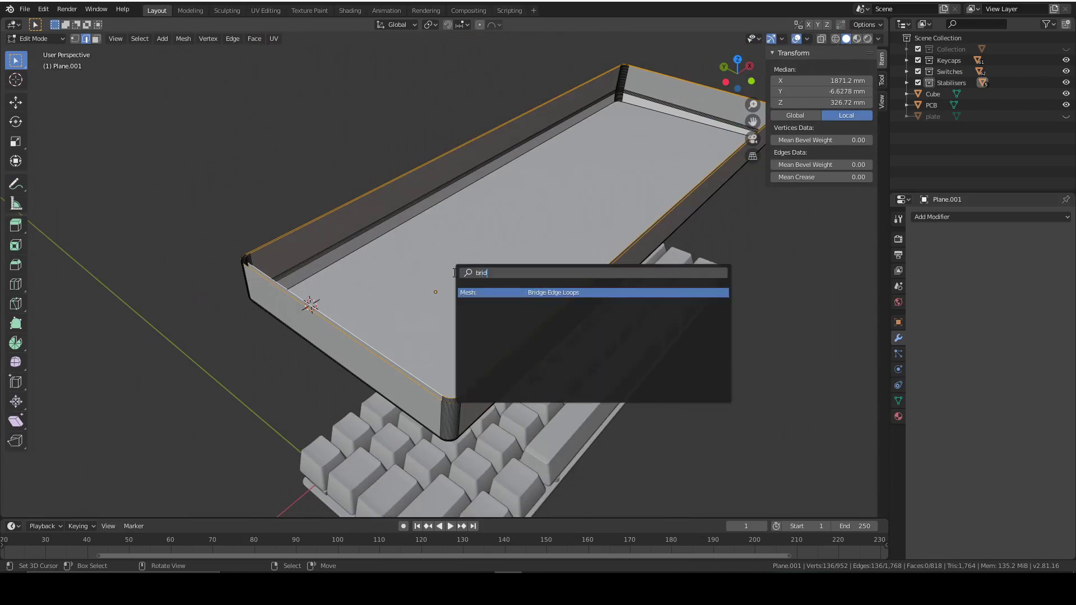
pyautogui.press('Return')
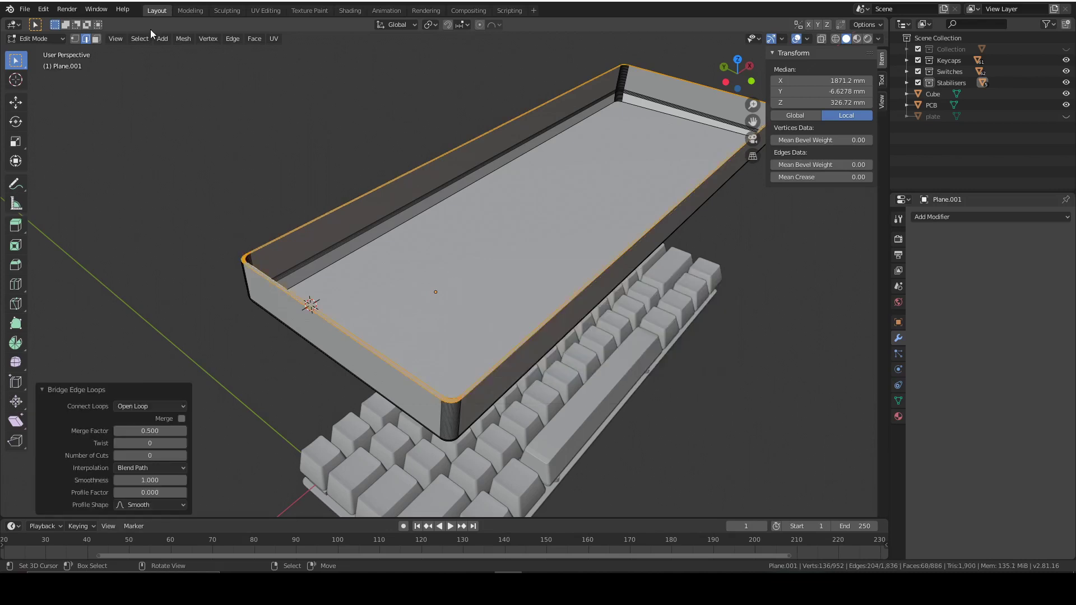
# Return to Object Mode and examine the hollow case's rim, walls and interior from several angles
pyautogui.click(190, 40)
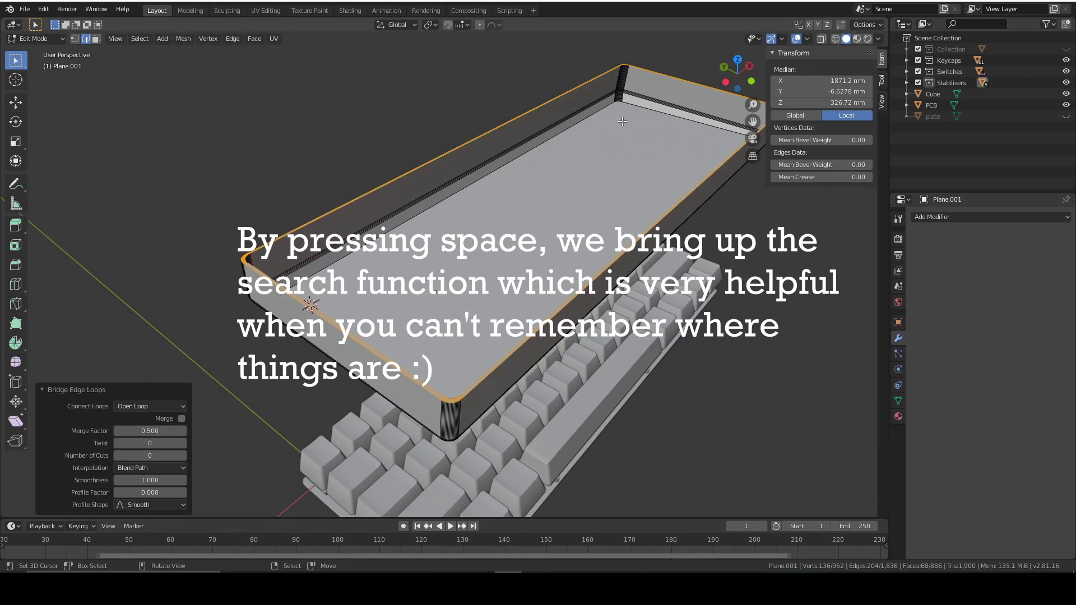
pyautogui.scroll(5, 588, 326)
pyautogui.scroll(-3, 396, 269)
pyautogui.press('Tab')
pyautogui.scroll(5, 497, 428)
pyautogui.keyDown('shift'); pyautogui.moveTo(500, 417); pyautogui.dragTo(519, 331, button='middle'); pyautogui.keyUp('shift')
pyautogui.scroll(-5, 563, 429)
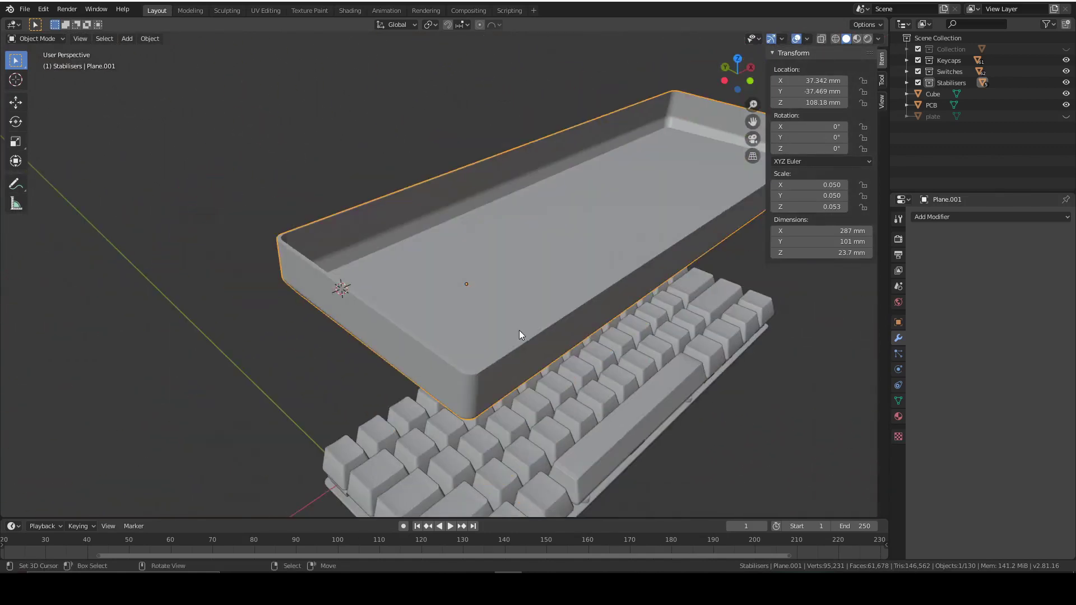
pyautogui.moveTo(463, 244); pyautogui.dragTo(541, 305, button='middle')
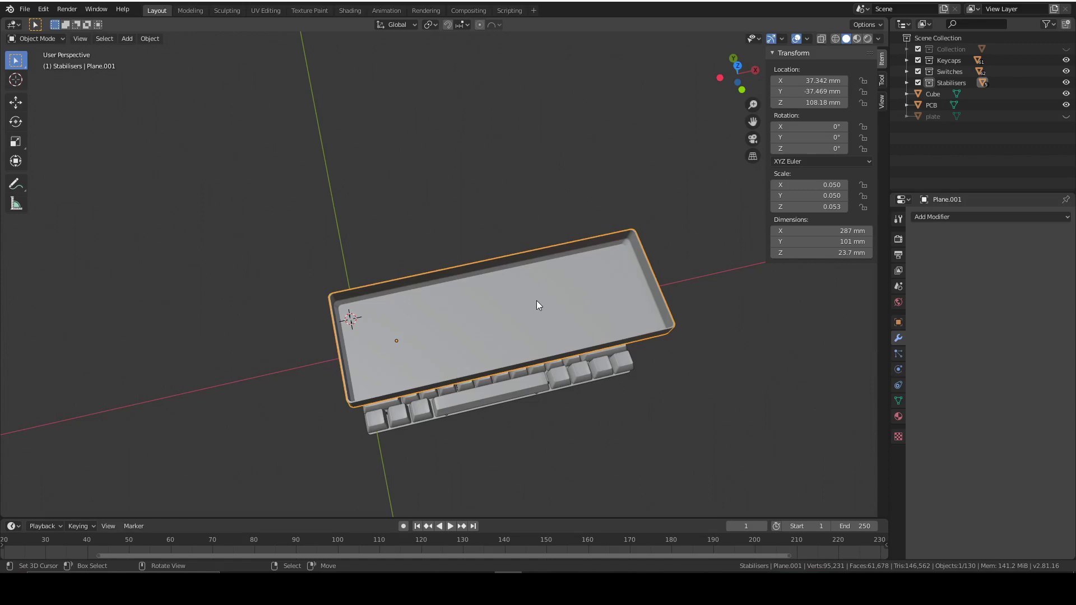
# Lower the case about 129 mm along Z so it sits around the underside of the keyboard
pyautogui.moveTo(524, 339); pyautogui.dragTo(505, 162, button='middle')
pyautogui.press('ctrl+KP_3')
pyautogui.press('g')
pyautogui.press('z')
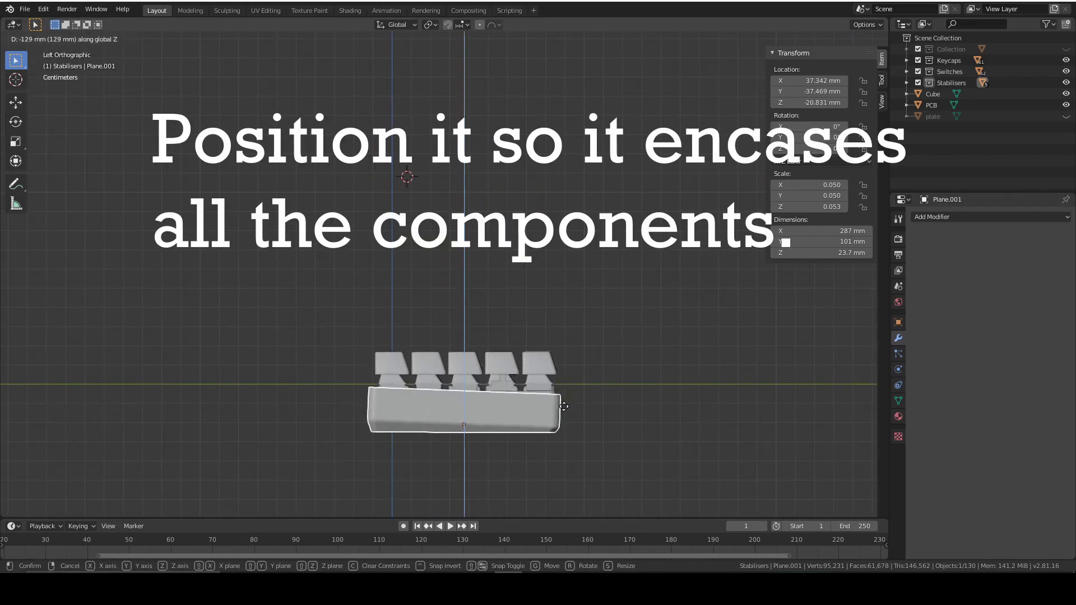
pyautogui.click(564, 407)
# Rotate the case about -2.7° in the side view so its rim runs level with the keyboard
pyautogui.press('r')
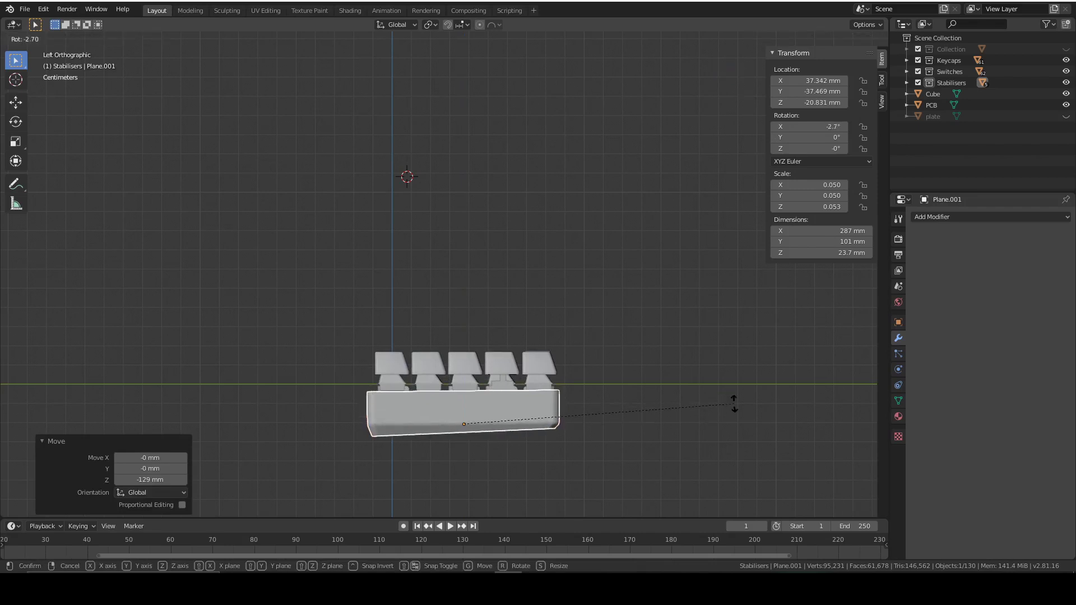
pyautogui.click(734, 403)
pyautogui.keyDown('shift'); pyautogui.moveTo(624, 422); pyautogui.dragTo(667, 348, button='middle'); pyautogui.keyUp('shift')
# Raise the case along Z to about -13.57 mm so its walls enclose the switches and PCB, and deselect it
pyautogui.scroll(3, 637, 326)
pyautogui.press('g')
pyautogui.press('y')
pyautogui.press('z')
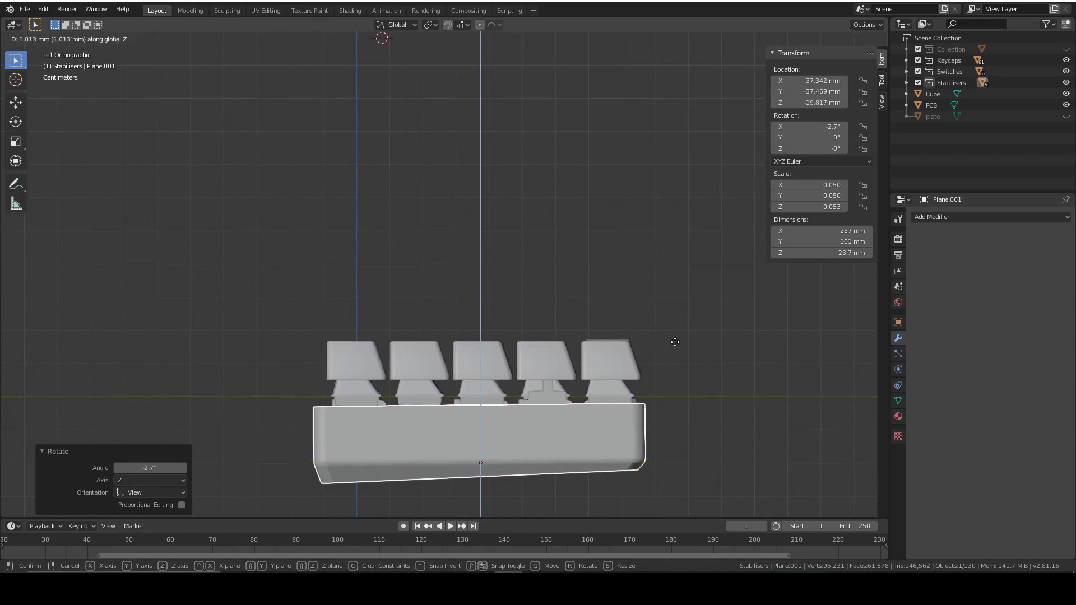
pyautogui.click(709, 308)
pyautogui.click(691, 335)
pyautogui.moveTo(689, 331); pyautogui.dragTo(563, 403, button='middle')
pyautogui.scroll(5, 618, 321)
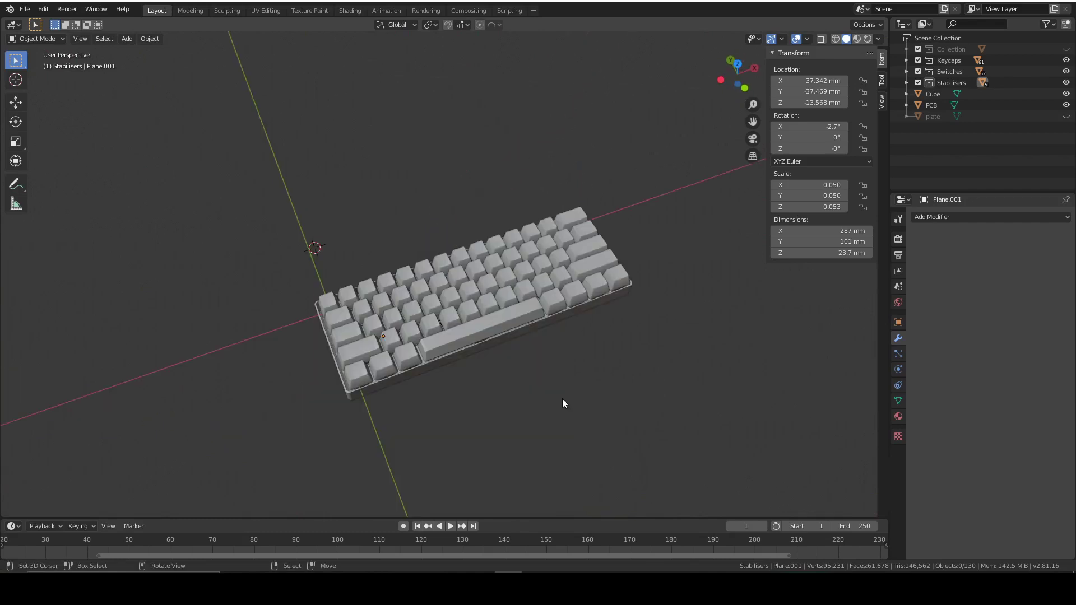
# Add a cylinder mesh at the 3D cursor above the keyboard as the base of a screw
pyautogui.click(745, 87)
pyautogui.keyDown('shift'); pyautogui.moveTo(396, 190); pyautogui.dragTo(502, 216, button='middle'); pyautogui.keyUp('shift')
pyautogui.scroll(5, 440, 305)
pyautogui.scroll(3, 413, 240)
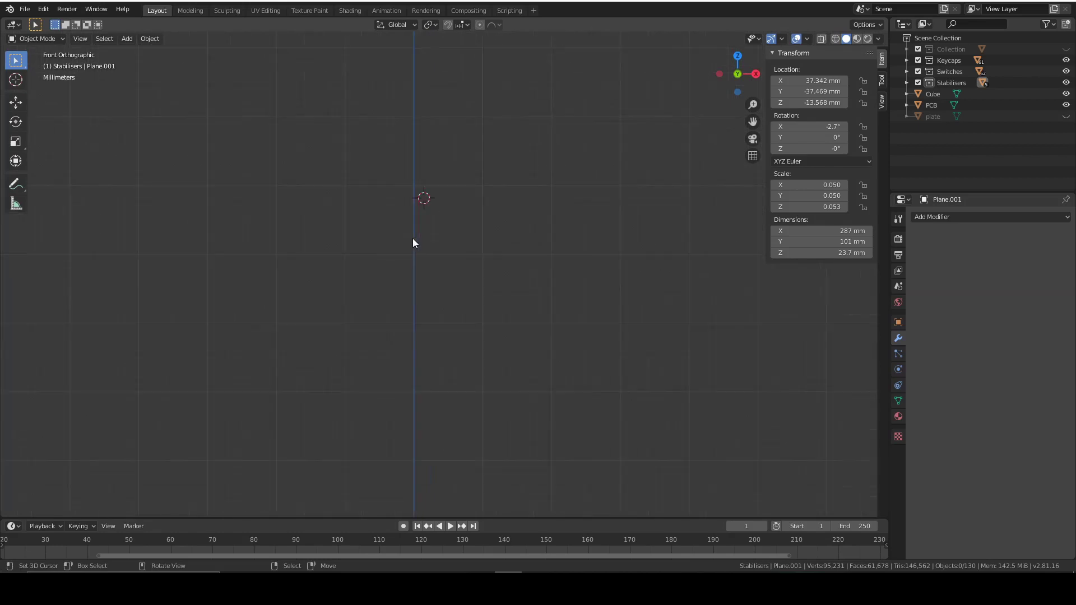
pyautogui.moveTo(439, 183); pyautogui.dragTo(514, 394, button='middle')
pyautogui.scroll(-2, 611, 431)
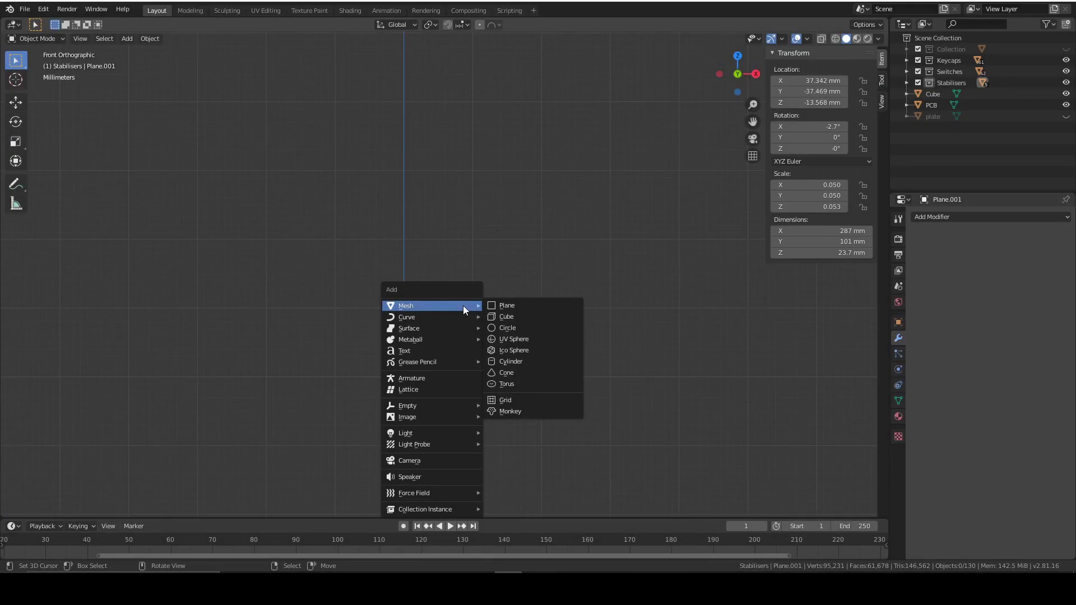
pyautogui.click(522, 363)
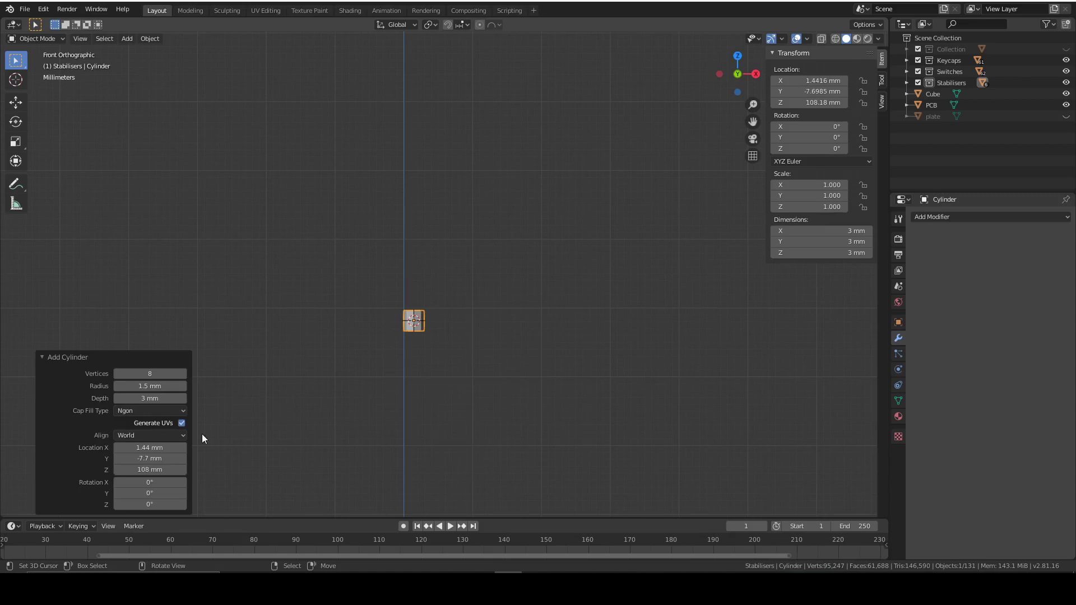
# Set the new cylinder's depth to 8 mm, its radius to 1 mm and its vertex count to 16
pyautogui.click(151, 400)
pyautogui.write('8')
pyautogui.press('Return')
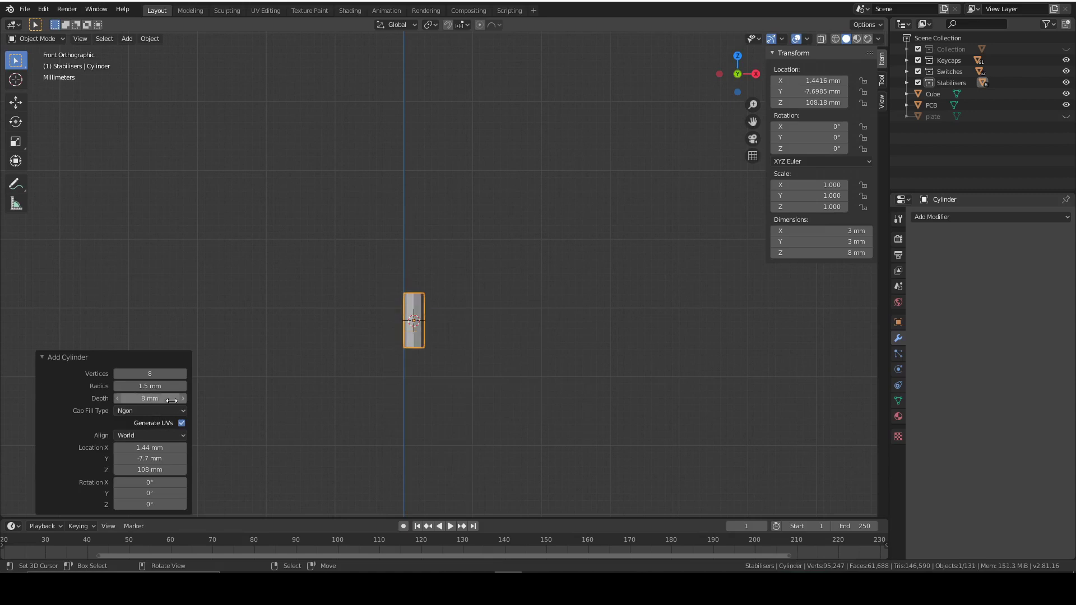
pyautogui.click(166, 388)
pyautogui.write('0')
pyautogui.press('BackSpace')
pyautogui.write('1')
pyautogui.press('Return')
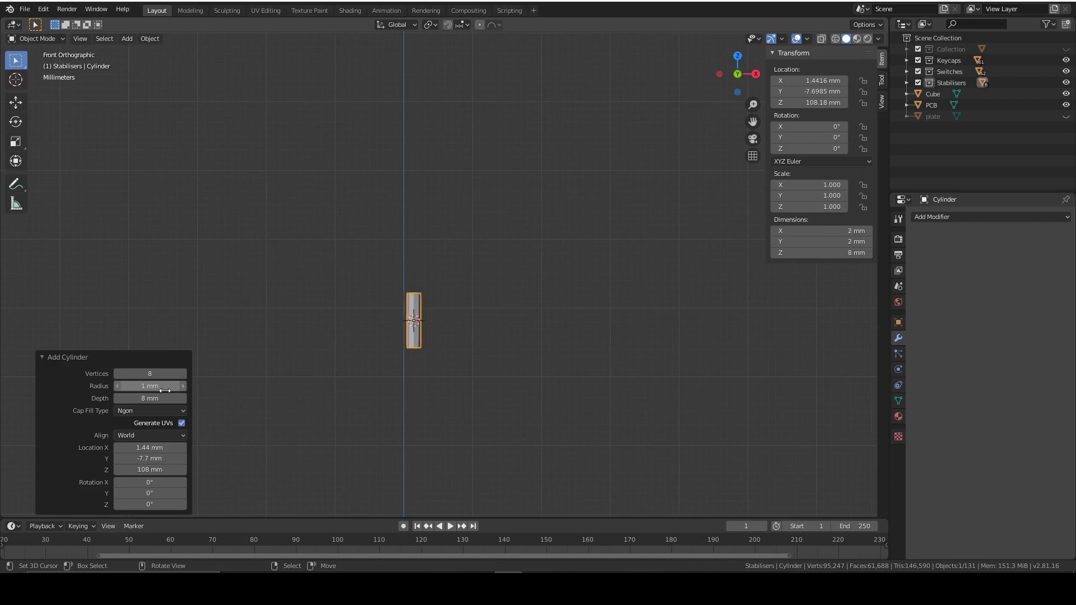
pyautogui.scroll(5, 427, 331)
pyautogui.click(141, 374)
pyautogui.write('16')
pyautogui.press('Return')
pyautogui.moveTo(336, 342); pyautogui.dragTo(519, 104, button='middle')
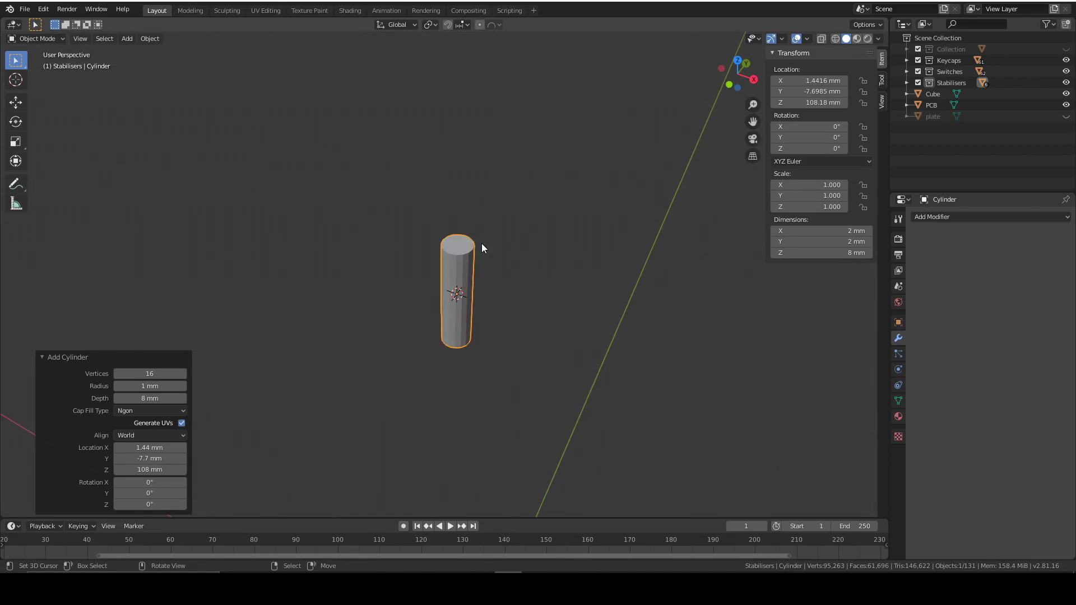
# Extrude only the cylinder's top face upward by 1.5 mm in Edit Mode
pyautogui.press('Tab')
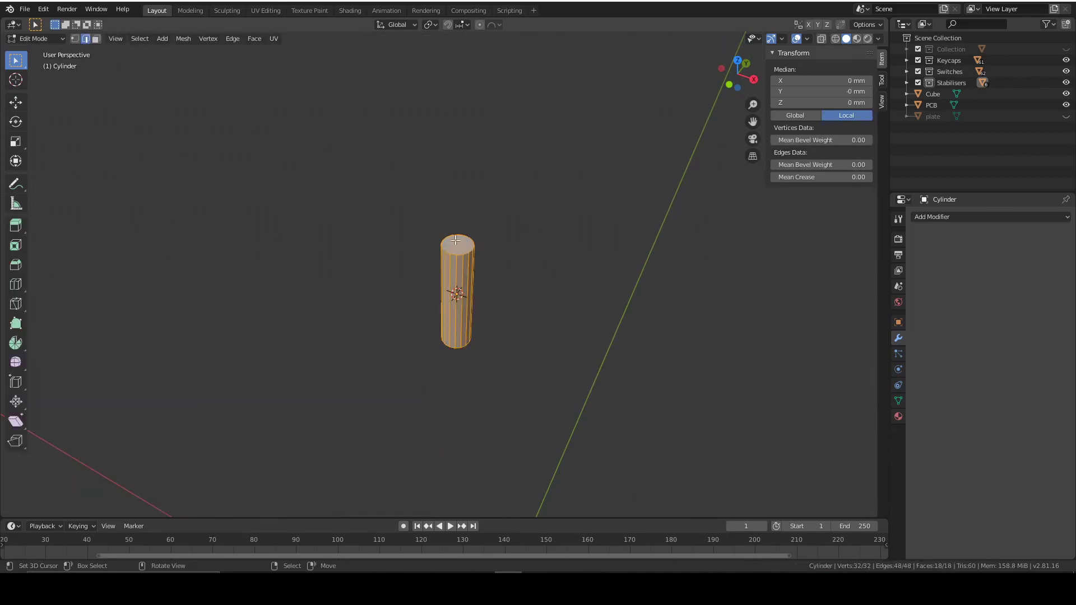
pyautogui.hotkey('alt', 'a')
pyautogui.press('3')
pyautogui.click(457, 238)
pyautogui.press('e')
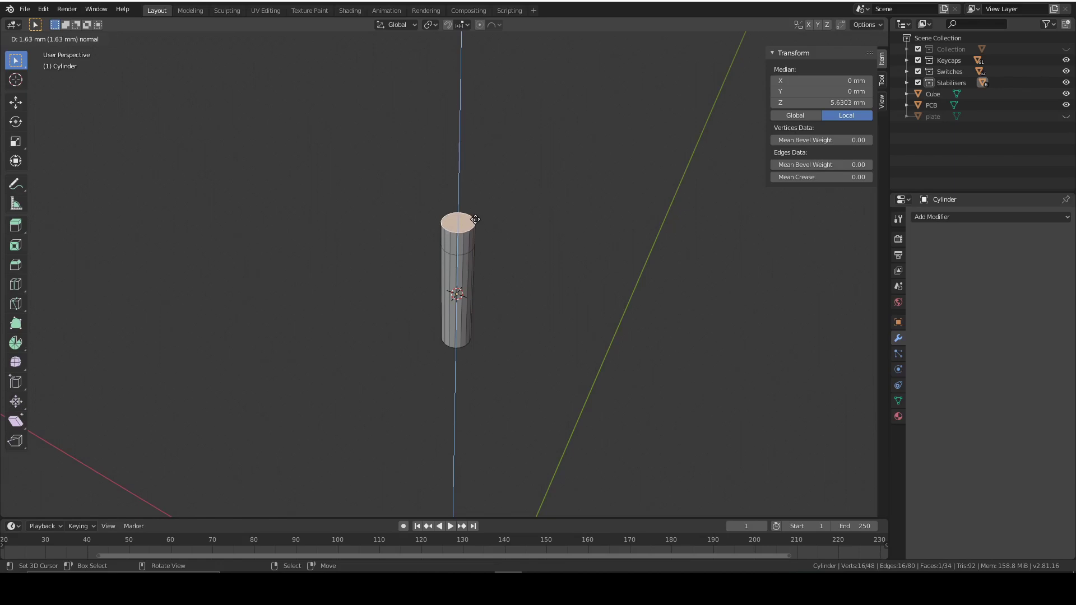
pyautogui.write('2')
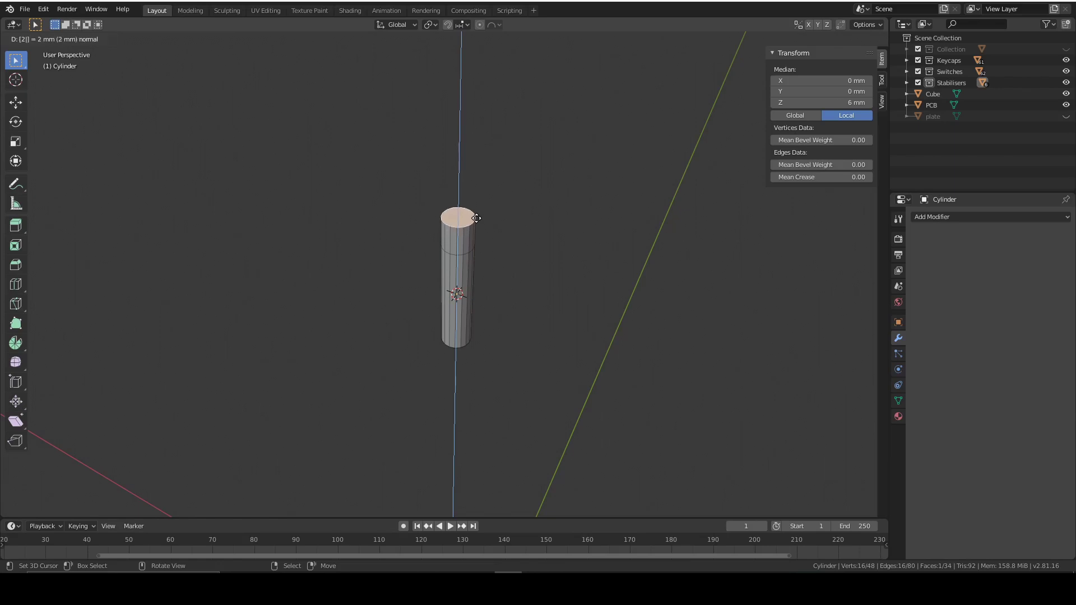
pyautogui.press('BackSpace')
pyautogui.write('1.5')
pyautogui.press('Return')
pyautogui.scroll(1, 489, 215)
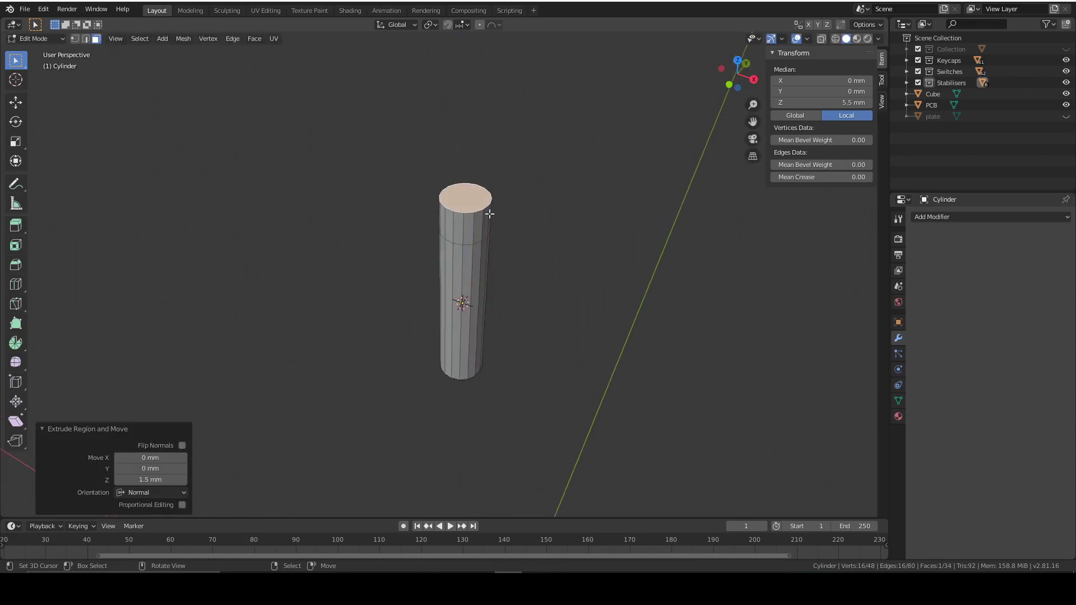
# Scale the extruded top face to about 4.6 mm across and lower it about 0.62 mm to form a flared head
pyautogui.press('s')
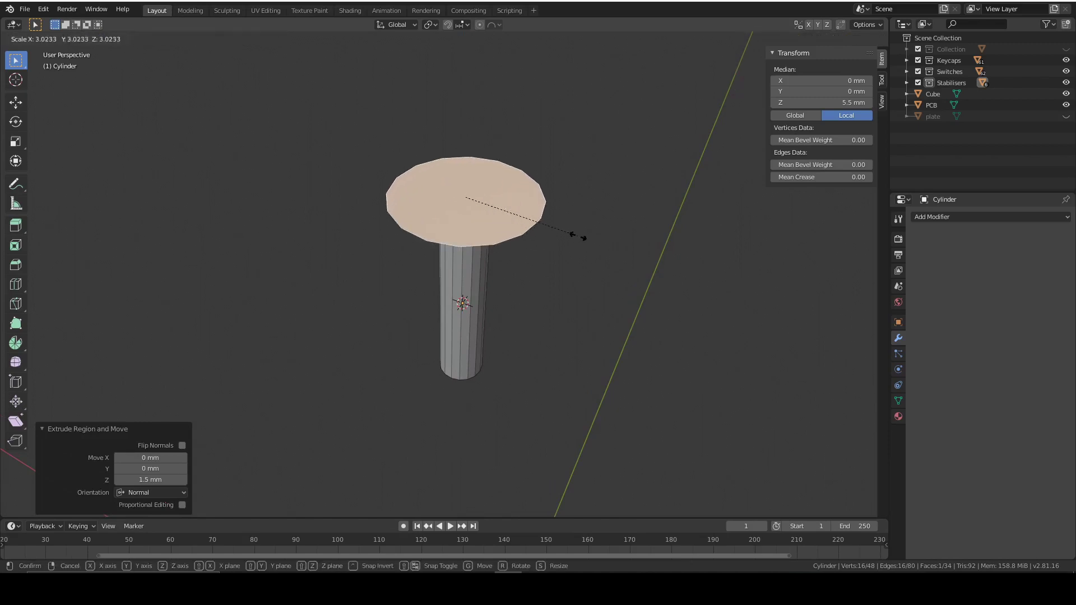
pyautogui.click(554, 222)
pyautogui.press('KP_1')
pyautogui.press('g')
pyautogui.press('z')
pyautogui.click(306, 384)
# Extrude the top of the screw head up about 0.22 mm as a thin rim, then return to Object Mode
pyautogui.moveTo(440, 287); pyautogui.dragTo(489, 291, button='middle')
pyautogui.press('e')
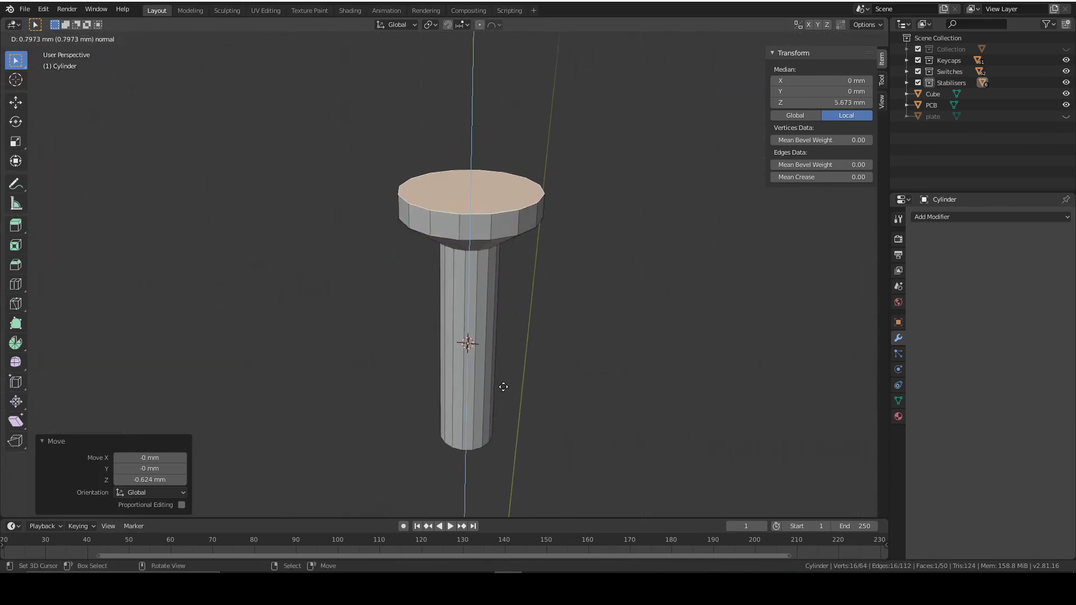
pyautogui.click(531, 403)
pyautogui.moveTo(531, 404); pyautogui.dragTo(408, 451, button='middle')
pyautogui.scroll(-4, 531, 334)
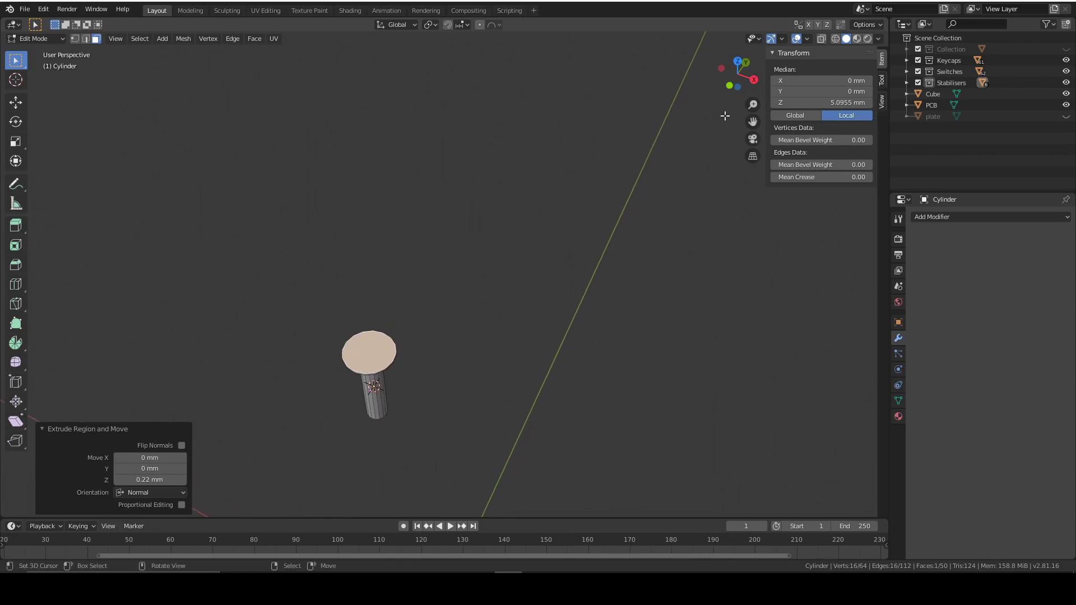
pyautogui.click(739, 61)
pyautogui.press('Tab')
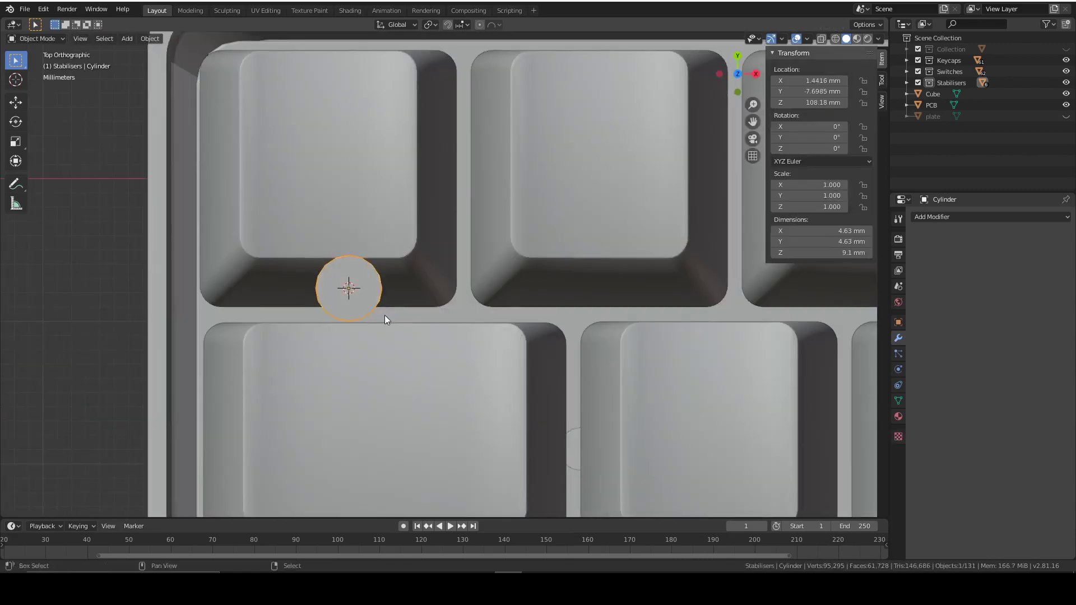
# Add a 1 mm cube at the screw's centre as the start of the cross-recess cutter
pyautogui.keyDown('shift'); pyautogui.moveTo(384, 315); pyautogui.dragTo(496, 356, button='middle'); pyautogui.keyUp('shift')
pyautogui.hotkey('shift', 'a')
pyautogui.moveTo(496, 356)
pyautogui.click(547, 364)
pyautogui.scroll(6, 516, 392)
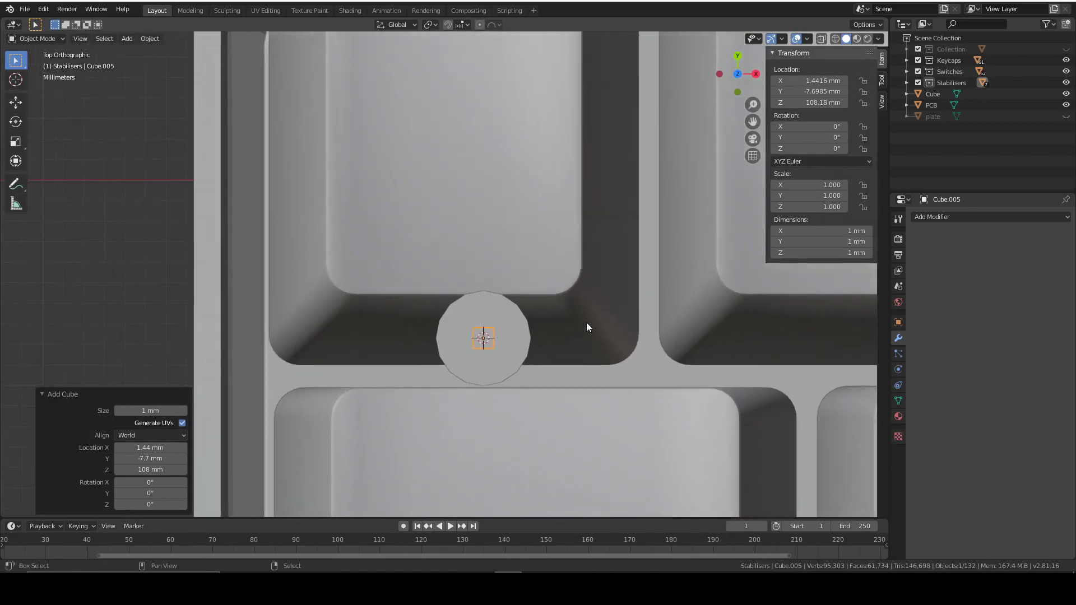
# Move the cube up about 5.2 mm along Z so it is partly sunk into the screw head
pyautogui.scroll(-5, 586, 328)
pyautogui.moveTo(586, 327); pyautogui.dragTo(558, 398, button='middle')
pyautogui.press('g')
pyautogui.press('z')
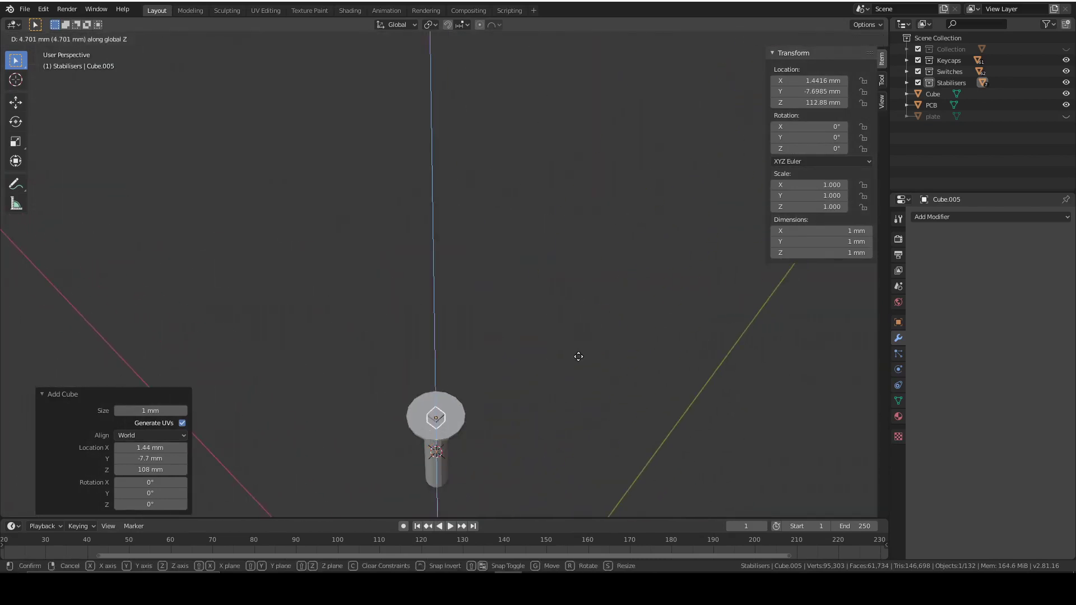
pyautogui.click(585, 352)
pyautogui.scroll(4, 524, 426)
pyautogui.keyDown('shift'); pyautogui.moveTo(528, 320); pyautogui.dragTo(532, 66, button='middle'); pyautogui.keyUp('shift')
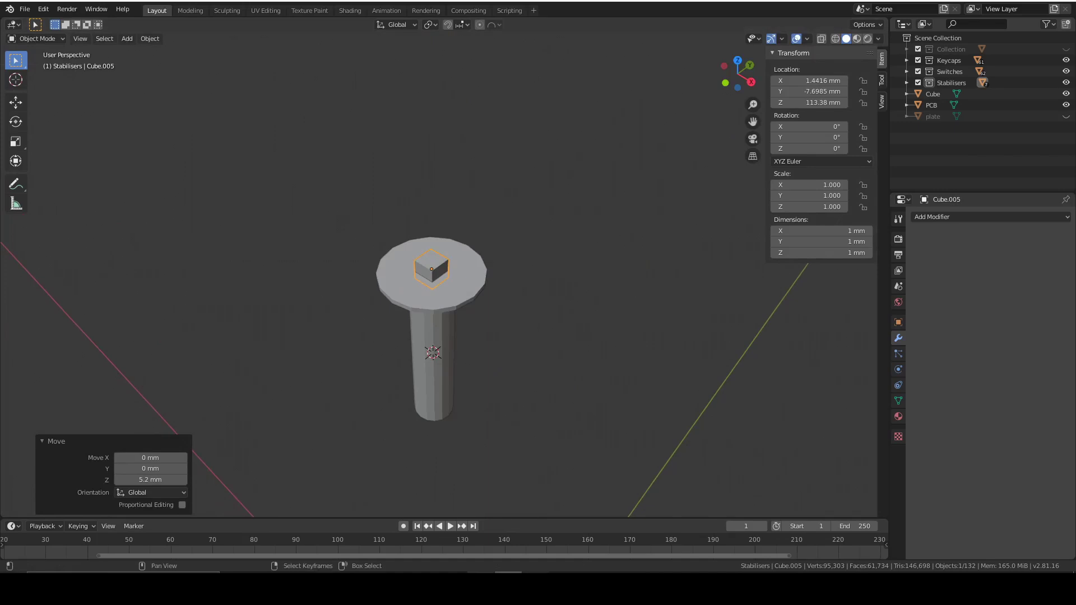
# Extrude each of the cube's four side faces outward 1 mm into a plus shape and return to Object Mode
pyautogui.scroll(4, 461, 360)
pyautogui.press('Tab')
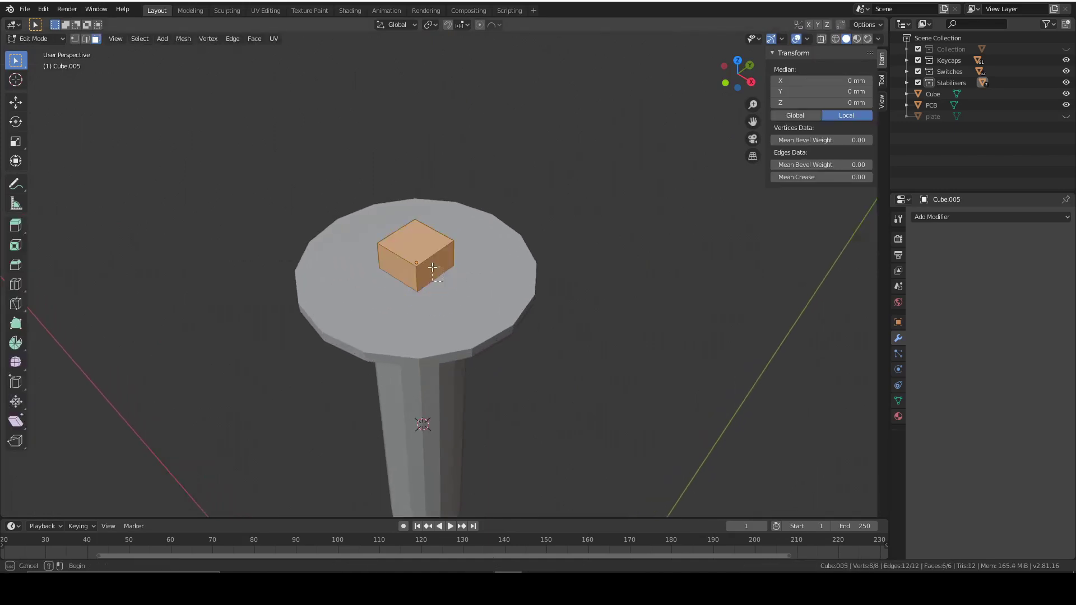
pyautogui.click(433, 267)
pyautogui.press('e')
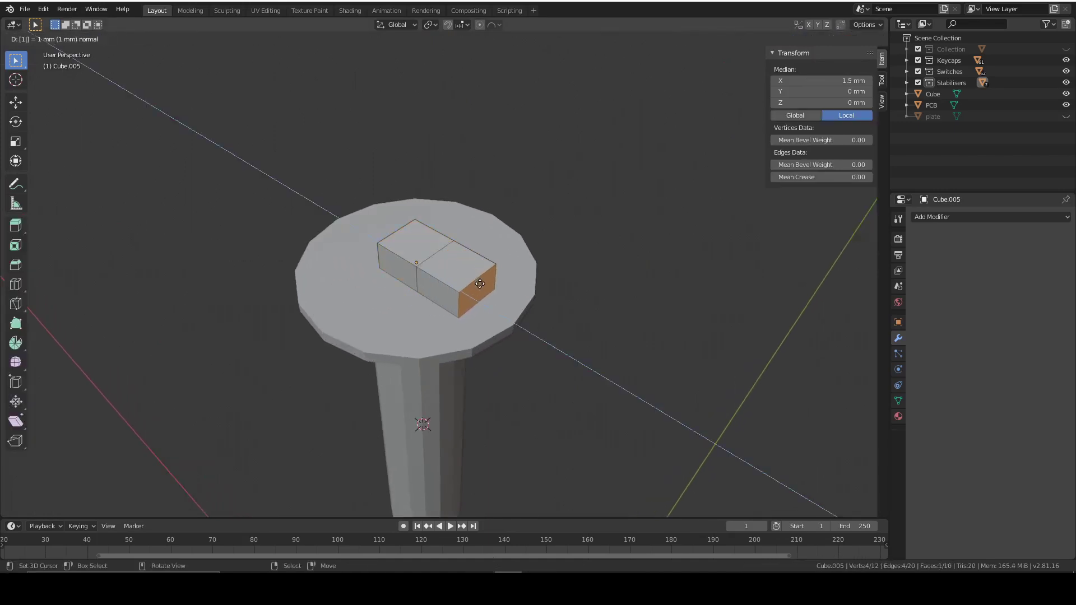
pyautogui.press('Return')
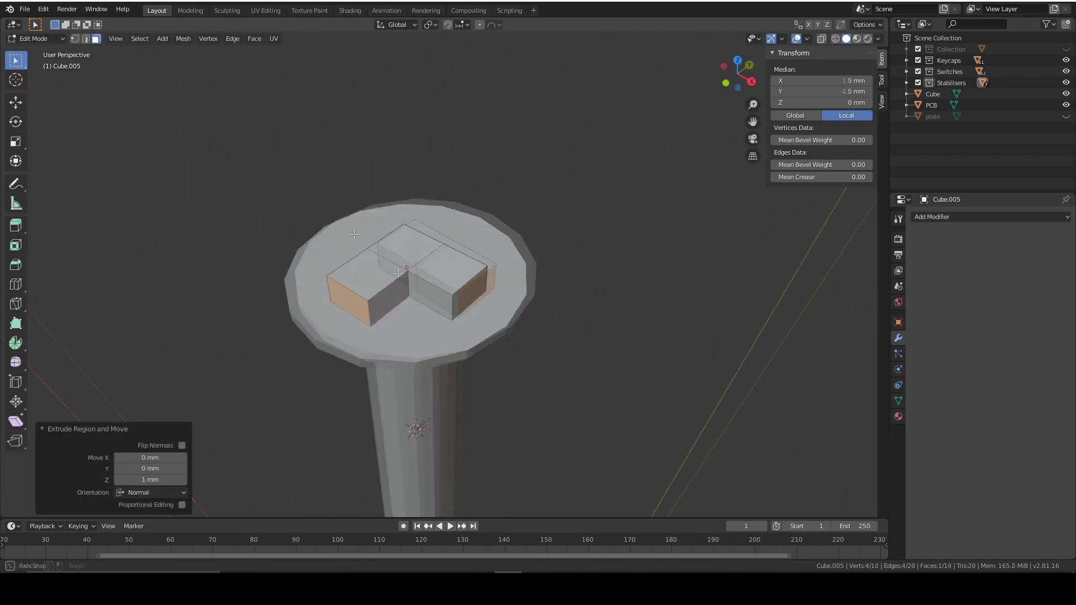
pyautogui.moveTo(426, 263); pyautogui.dragTo(290, 303, button='middle')
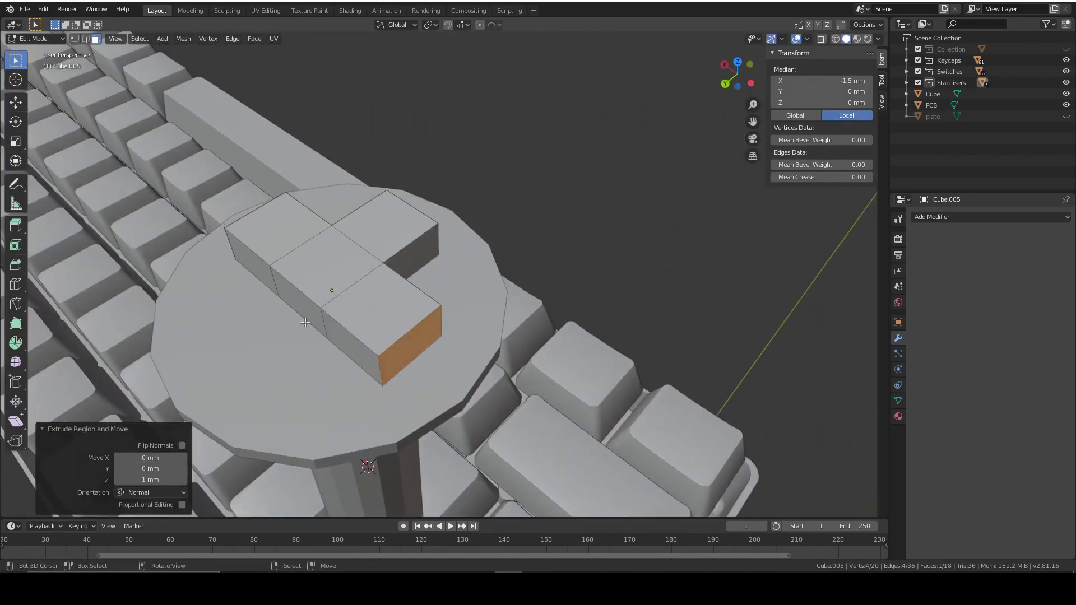
pyautogui.click(297, 314)
pyautogui.press('e')
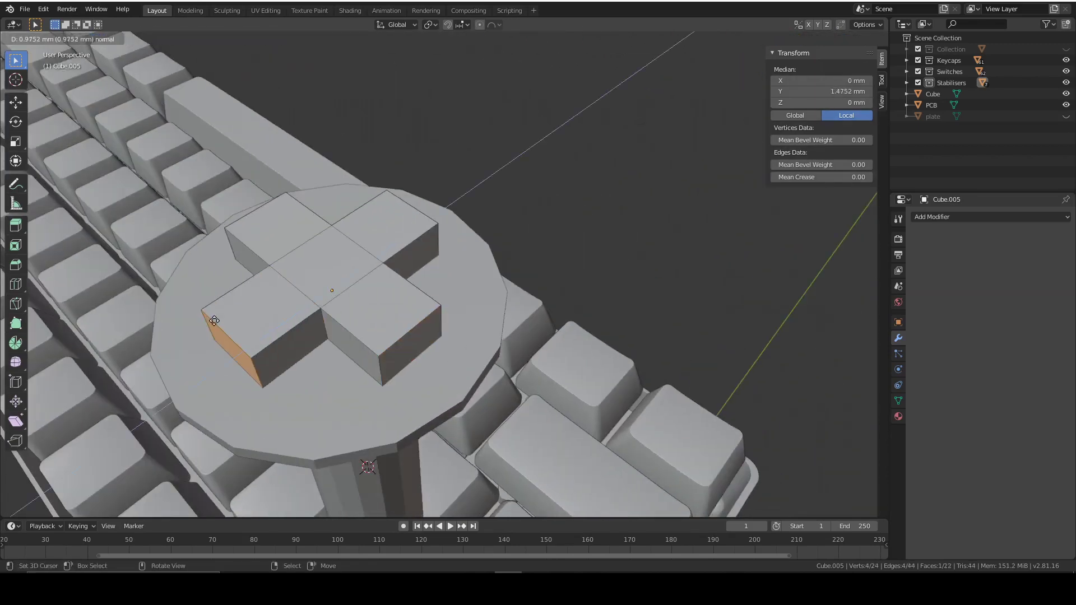
pyautogui.press('Return')
pyautogui.moveTo(215, 321); pyautogui.dragTo(544, 266, button='middle')
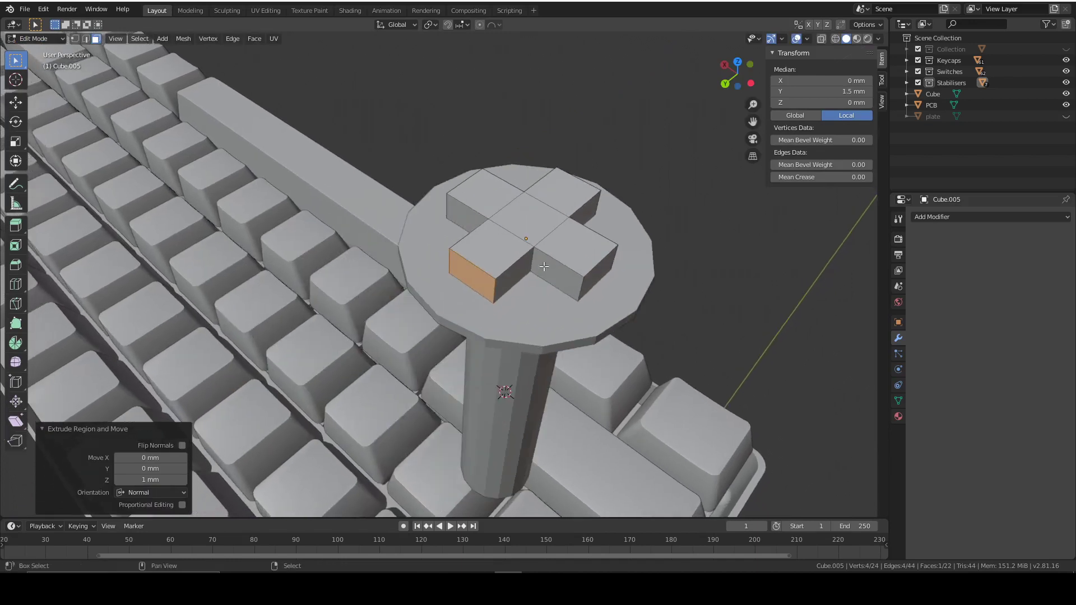
pyautogui.scroll(-4, 599, 242)
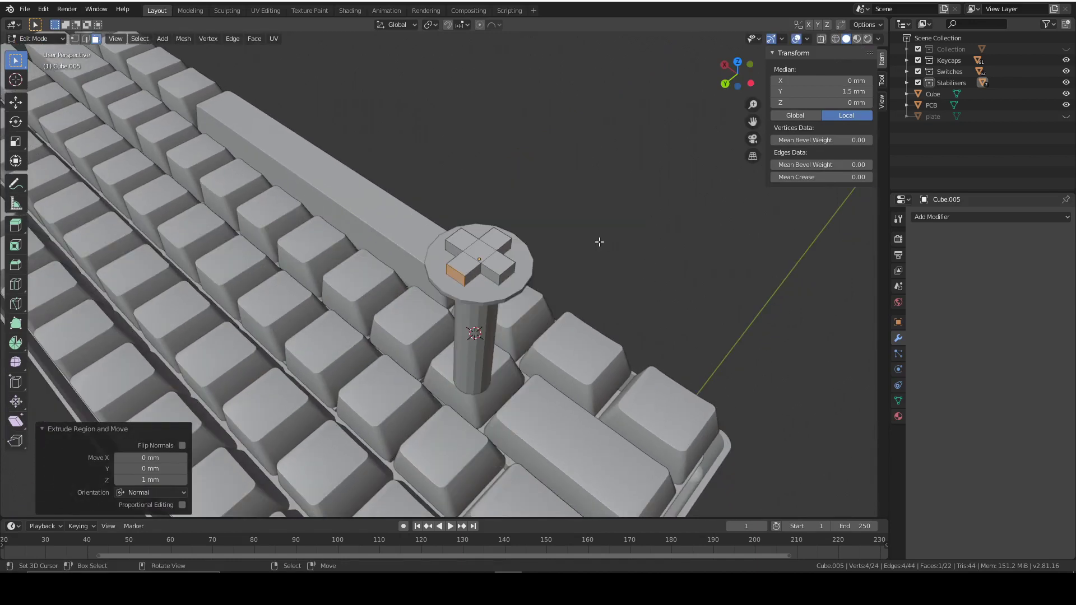
pyautogui.press('Tab')
# Cut the plus shape out of the screw head with a Boolean Difference modifier, hide the cutter and apply the modifier
pyautogui.click(484, 294)
pyautogui.click(971, 216)
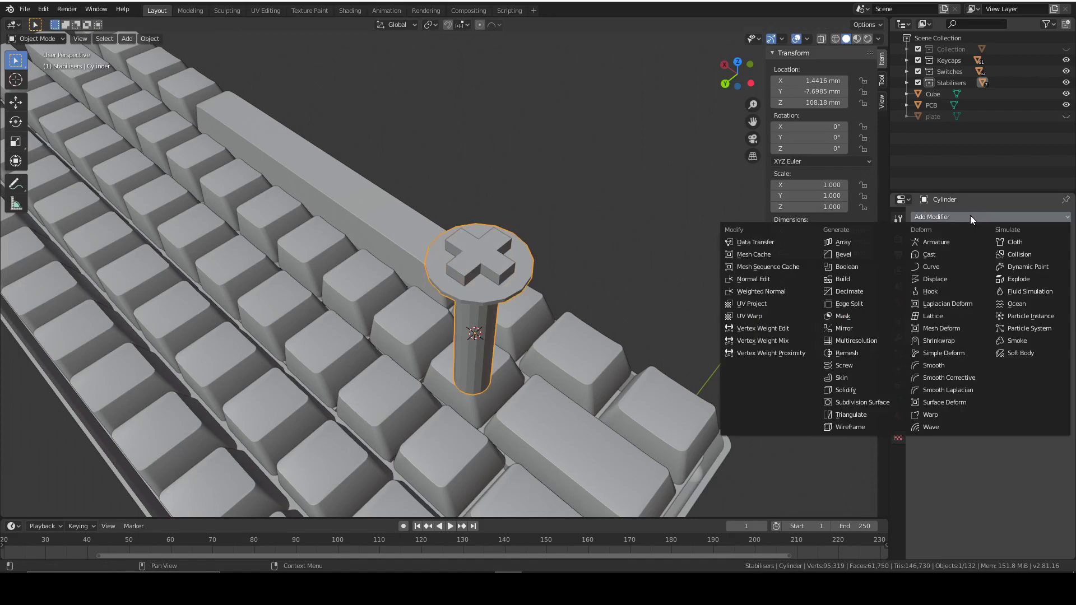
pyautogui.click(847, 266)
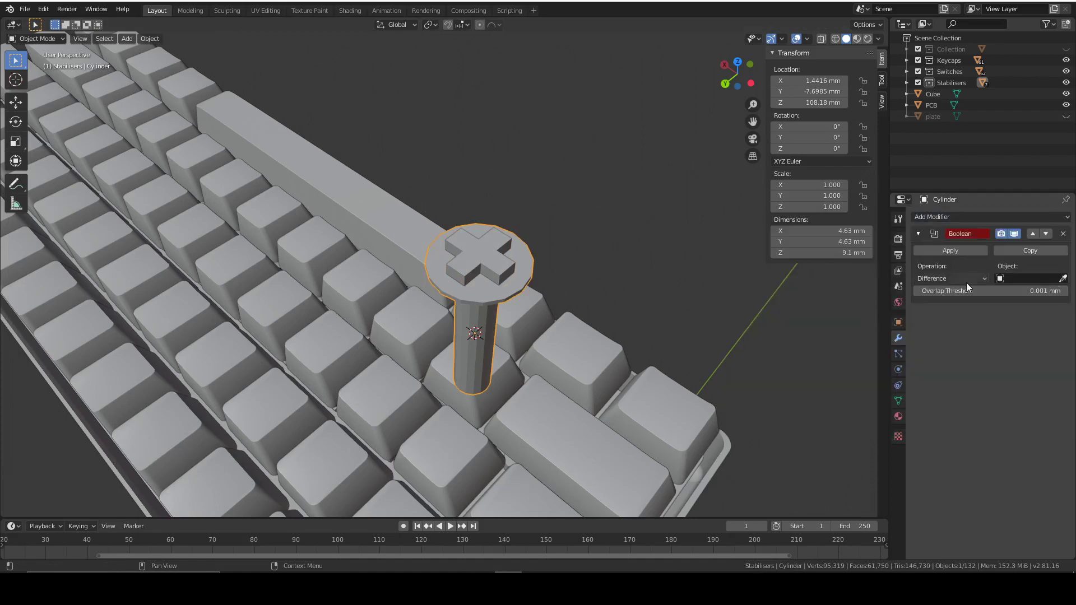
pyautogui.click(492, 247)
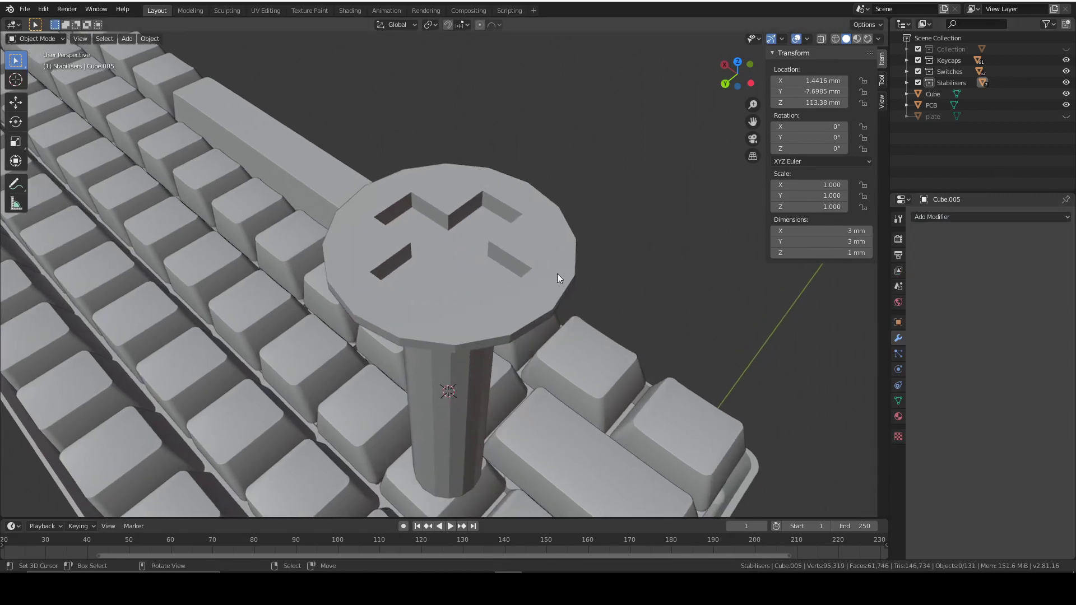
pyautogui.scroll(-4, 306, 290)
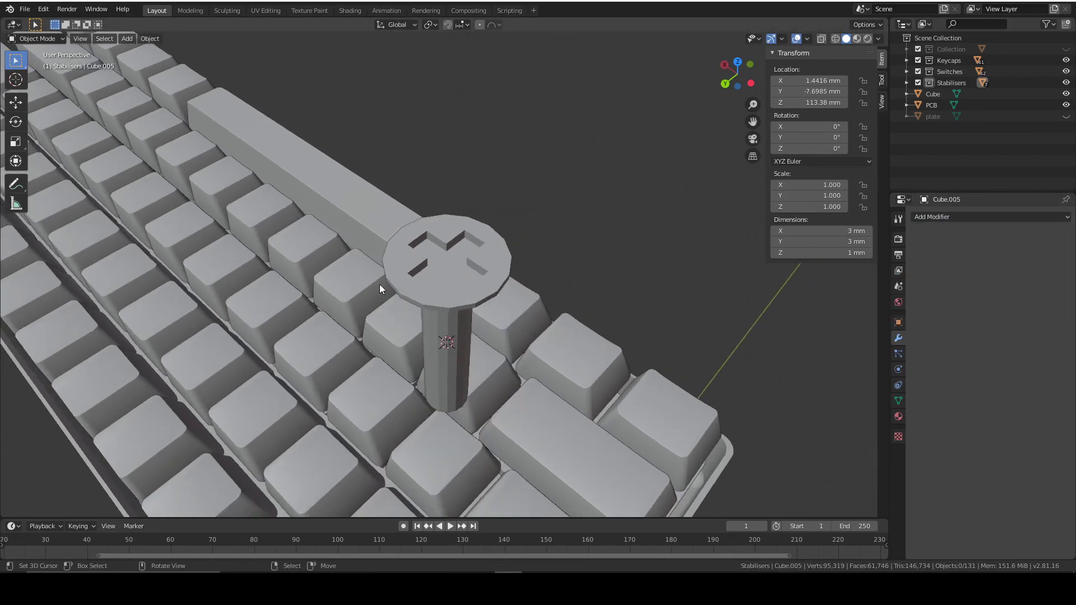
pyautogui.click(432, 280)
pyautogui.click(943, 251)
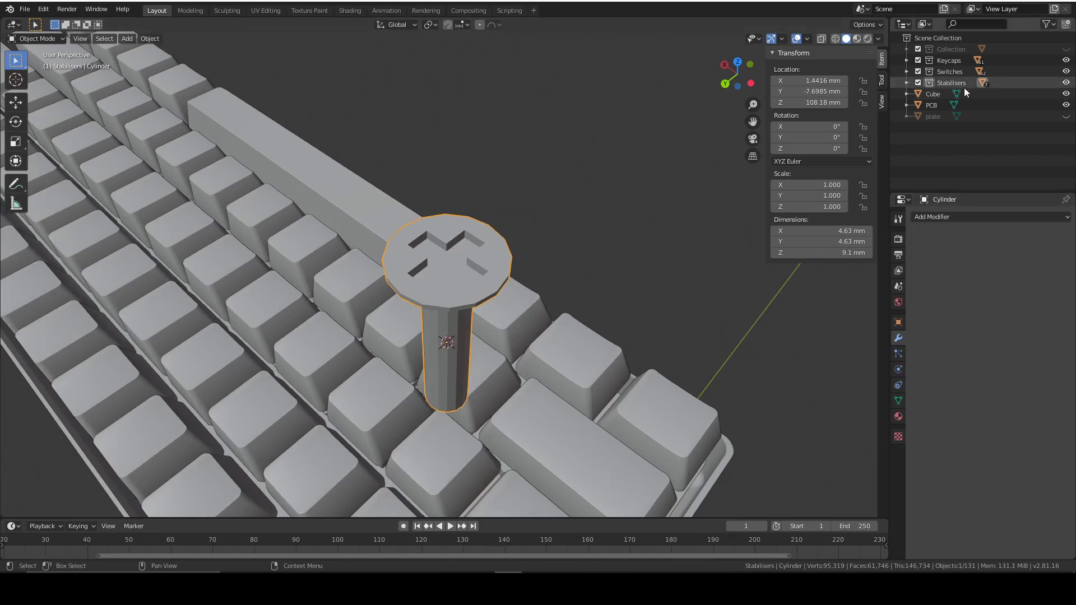
# Delete the hidden plus-shaped cutter from the Stabilisers collection and select the screw again
pyautogui.click(907, 83)
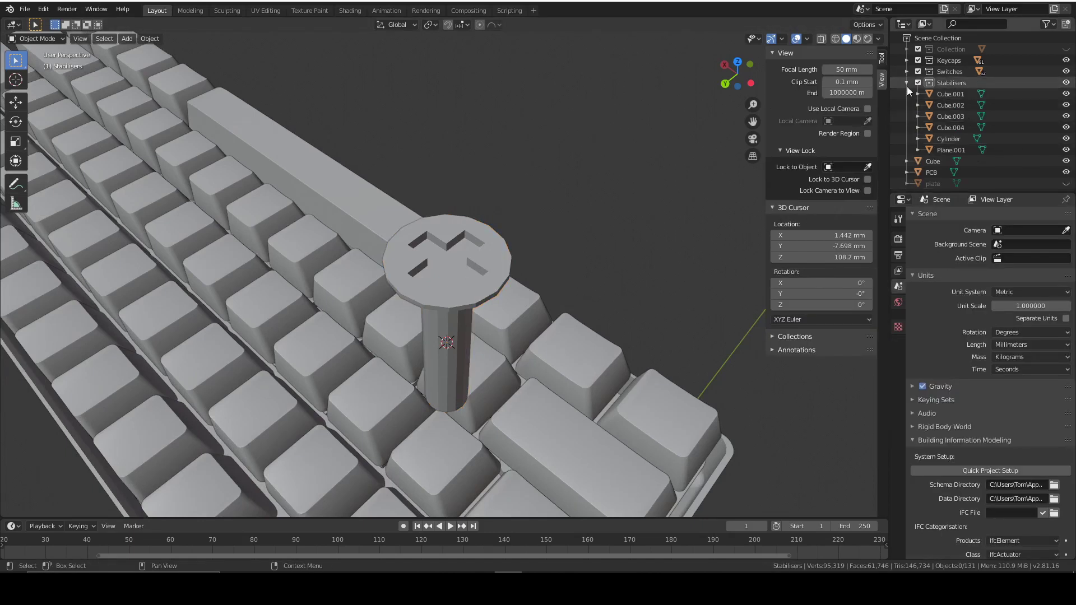
pyautogui.click(907, 84)
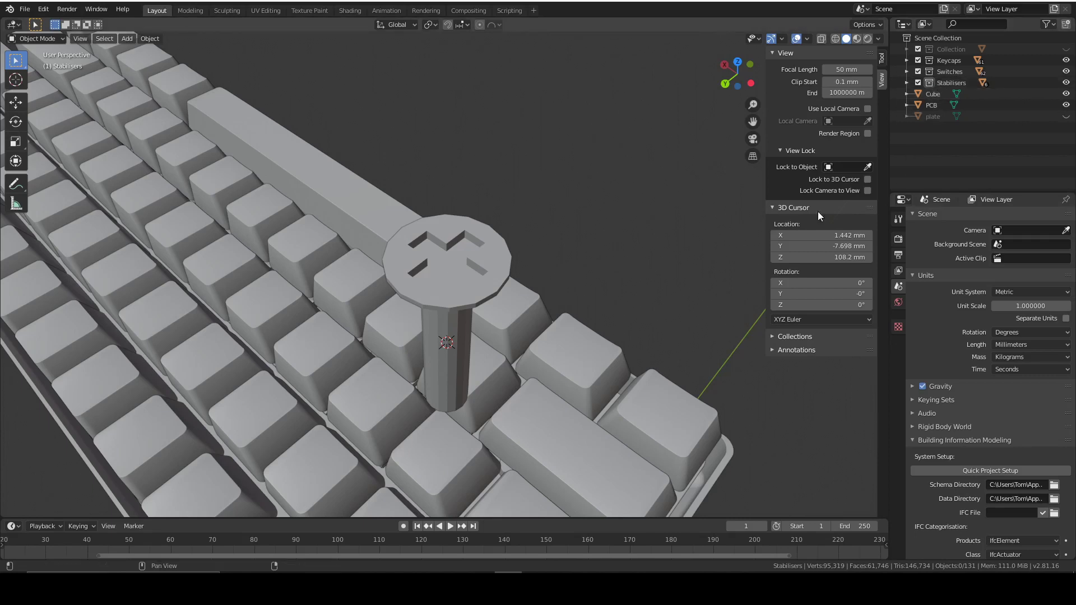
pyautogui.click(447, 247)
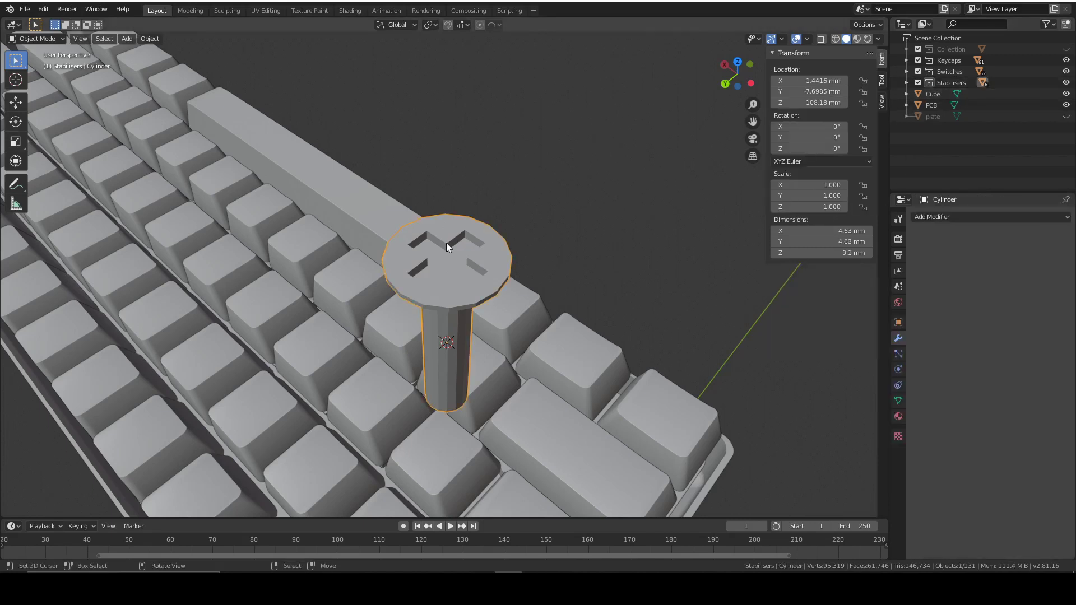
# Extrude the screw's bottom end face about 0.29 mm, scale it to about 0.57 for a tapered tip, and return to Object Mode
pyautogui.scroll(-5, 577, 361)
pyautogui.moveTo(543, 354); pyautogui.dragTo(597, 255, button='middle')
pyautogui.click(736, 74)
pyautogui.keyDown('shift'); pyautogui.moveTo(508, 338); pyautogui.dragTo(456, 340, button='middle'); pyautogui.keyUp('shift')
pyautogui.scroll(7, 495, 263)
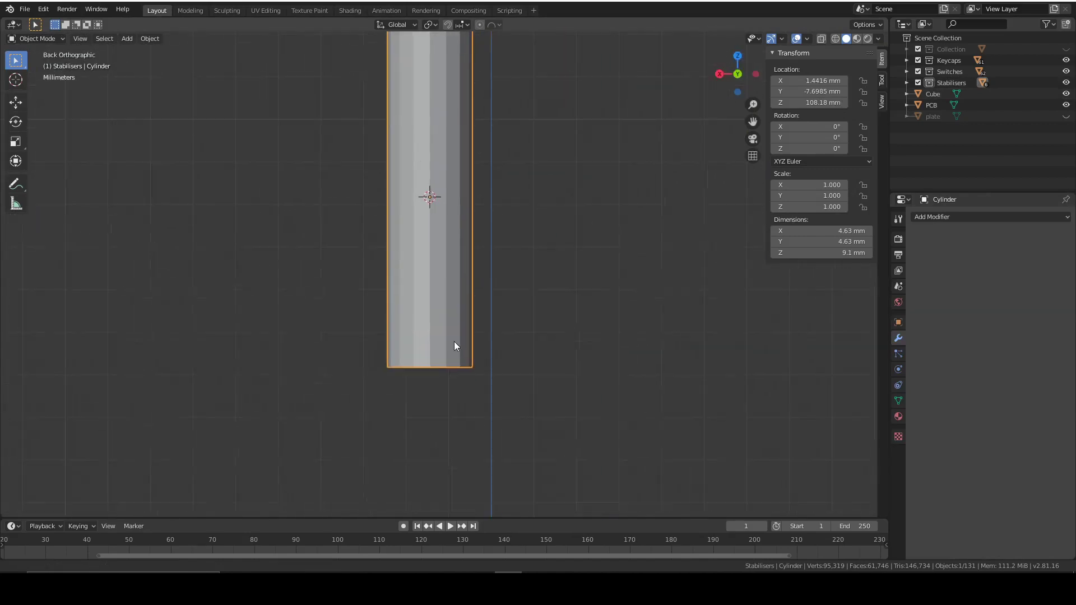
pyautogui.press('Tab')
pyautogui.moveTo(554, 443); pyautogui.dragTo(579, 401, button='middle')
pyautogui.press('e')
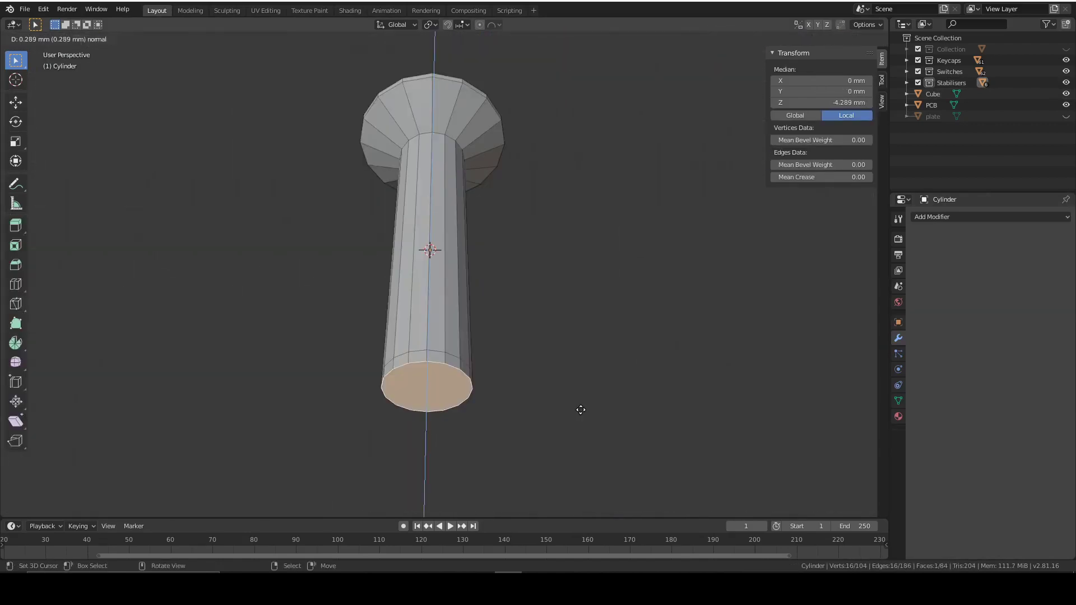
pyautogui.click(580, 410)
pyautogui.press('s')
pyautogui.click(556, 389)
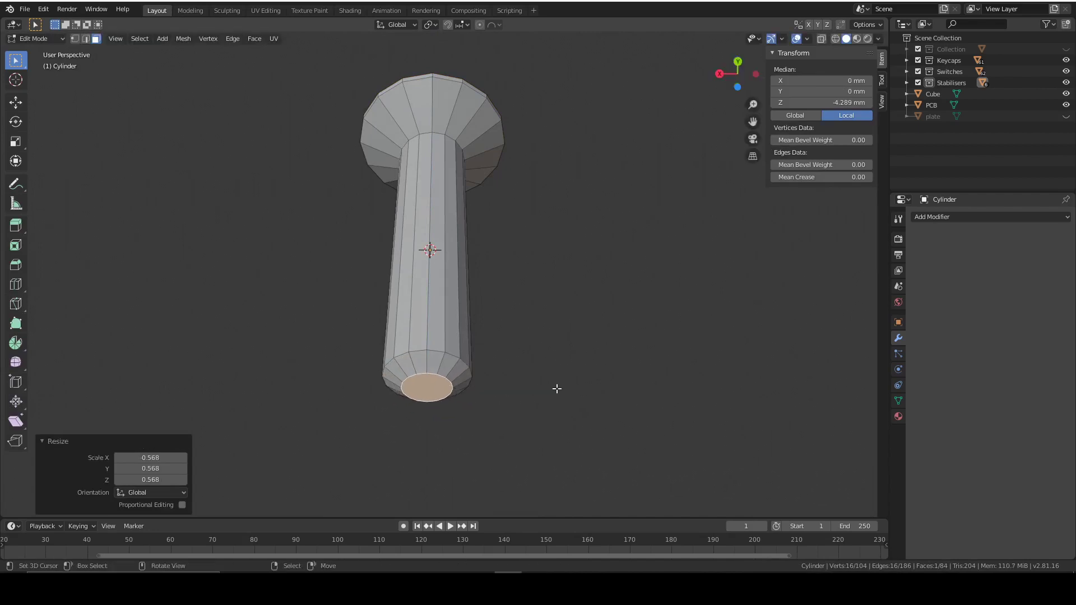
pyautogui.scroll(-3, 556, 388)
pyautogui.moveTo(526, 301); pyautogui.dragTo(611, 343, button='middle')
pyautogui.press('Tab')
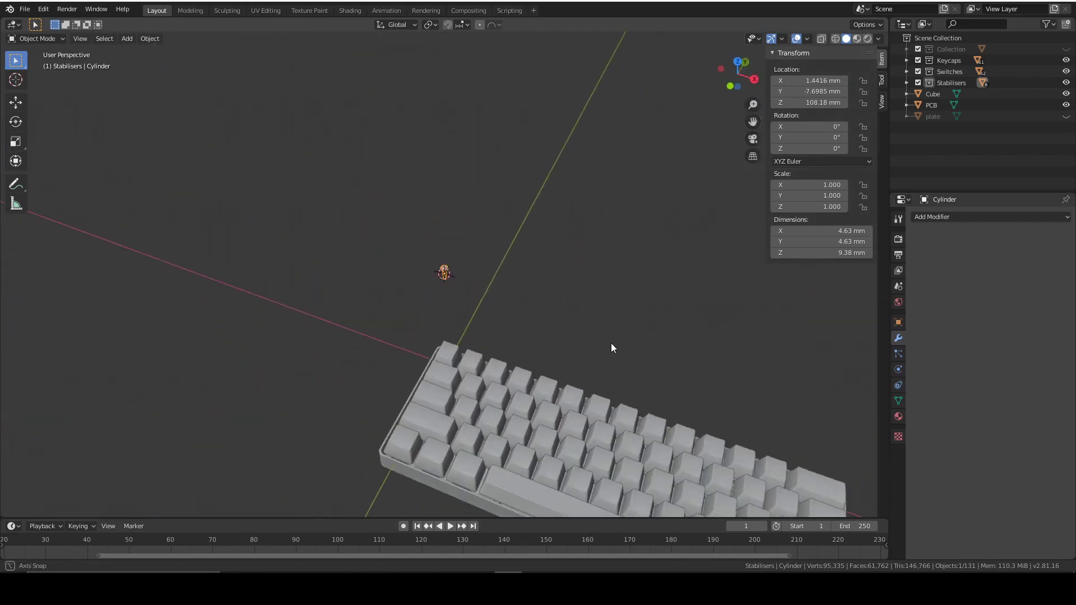
# Hide the Keycaps collection and move the screw over the upper-left mounting hole, about 16.3 mm in X and -11.3 mm in Y
pyautogui.click(738, 61)
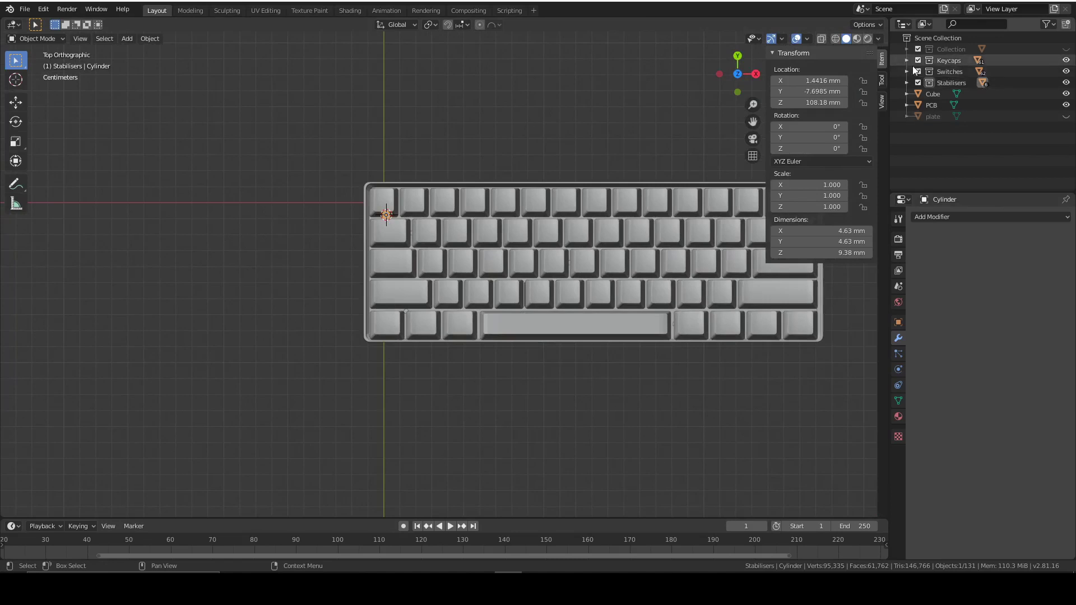
pyautogui.click(918, 61)
pyautogui.scroll(8, 384, 237)
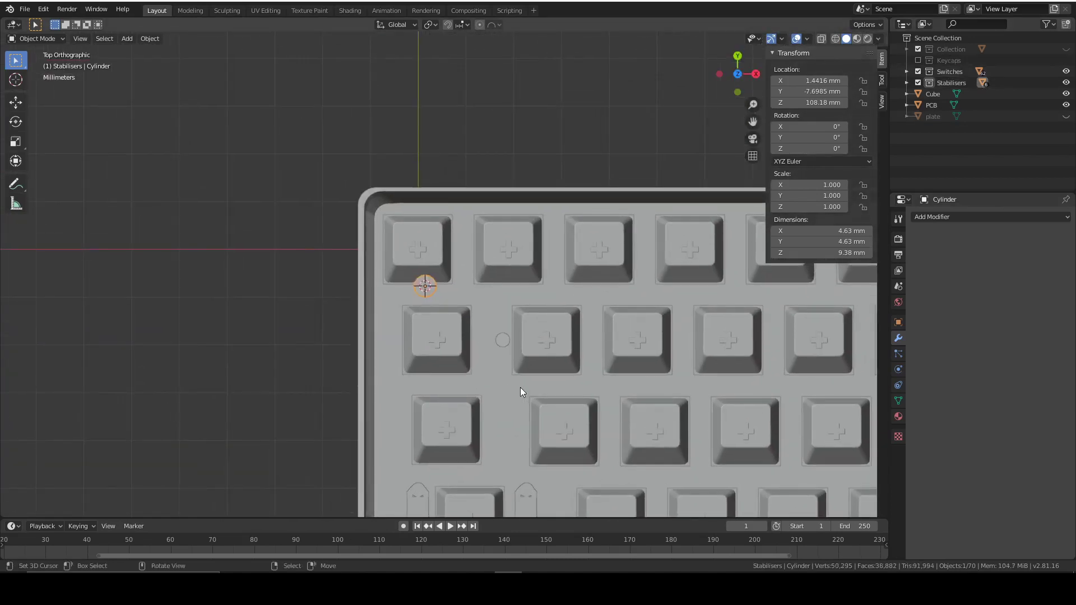
pyautogui.press('g')
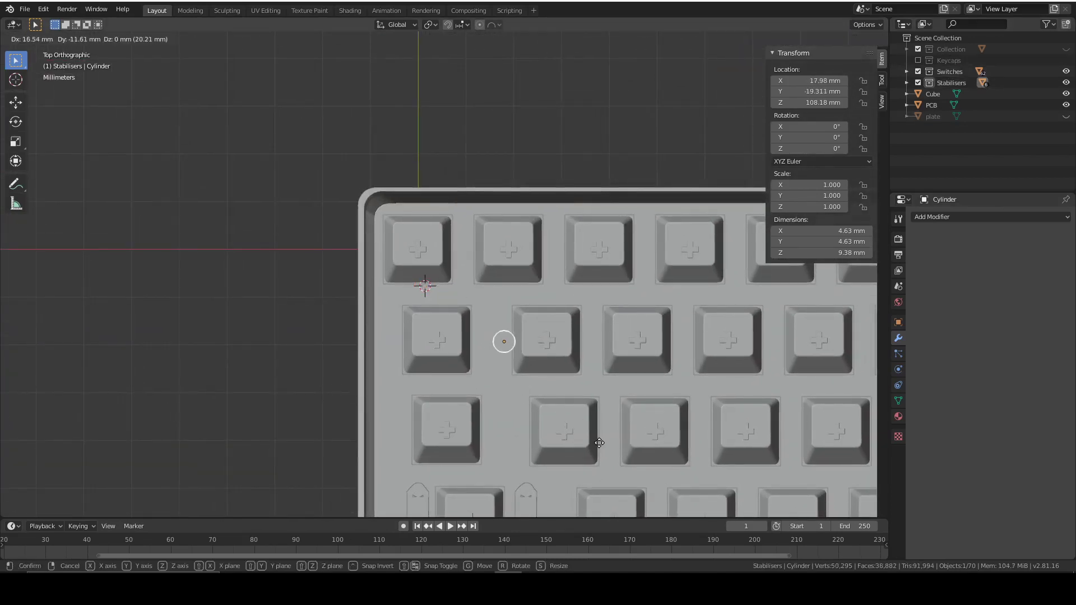
pyautogui.click(599, 443)
# Duplicate the screw four times, placing one copy over each remaining mounting hole
pyautogui.scroll(-3, 599, 442)
pyautogui.hotkey('shift', 'd')
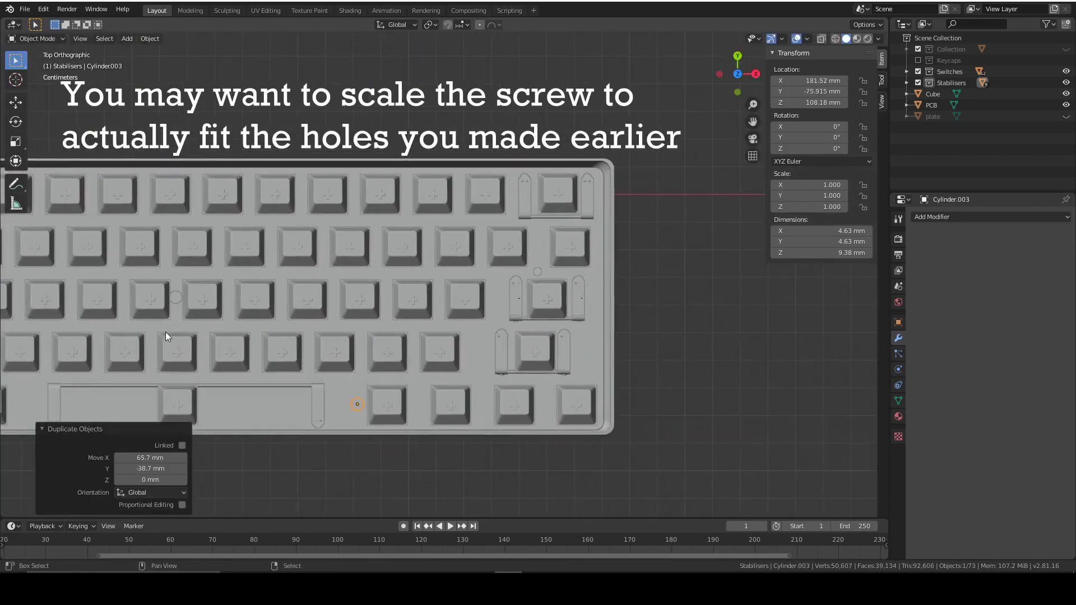
pyautogui.hotkey('shift', 'd')
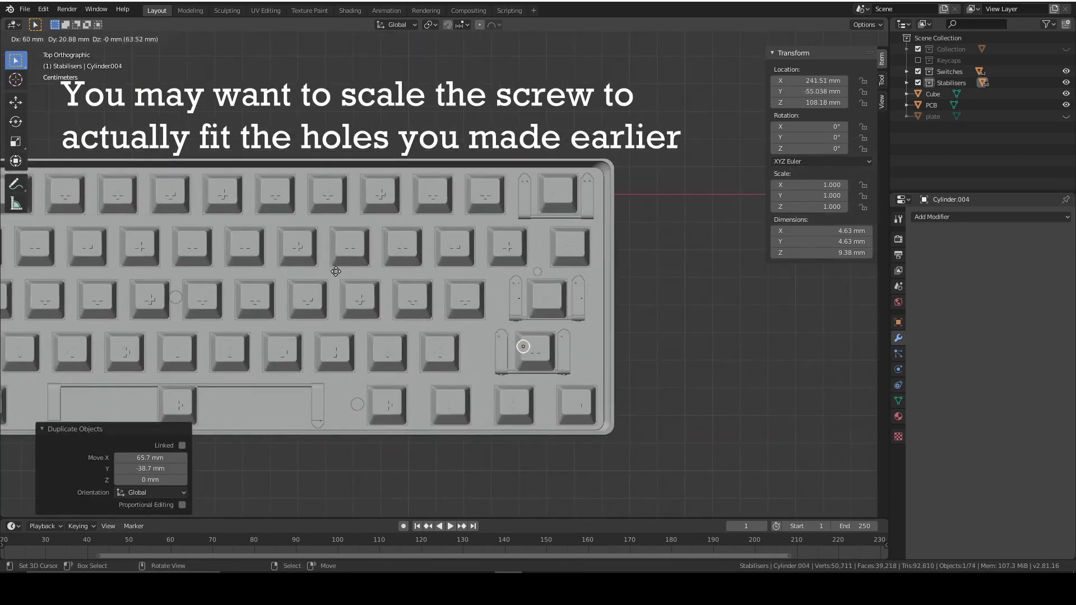
pyautogui.click(347, 199)
pyautogui.scroll(-6, 539, 398)
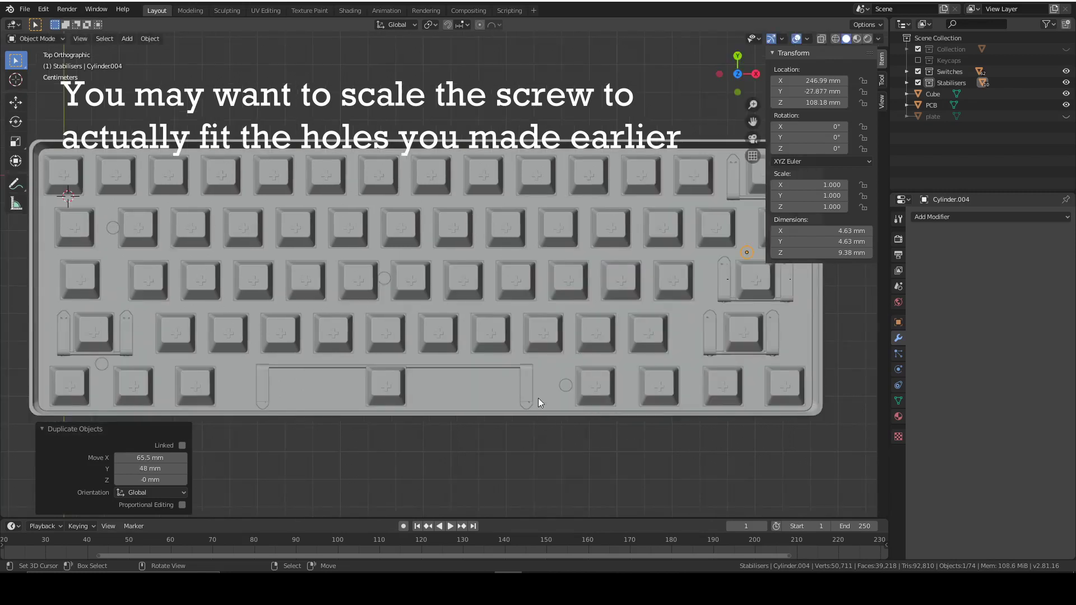
# Select all five screws and lower them about 109 mm along Z into the keyboard
pyautogui.moveTo(520, 425); pyautogui.dragTo(623, 323, button='middle')
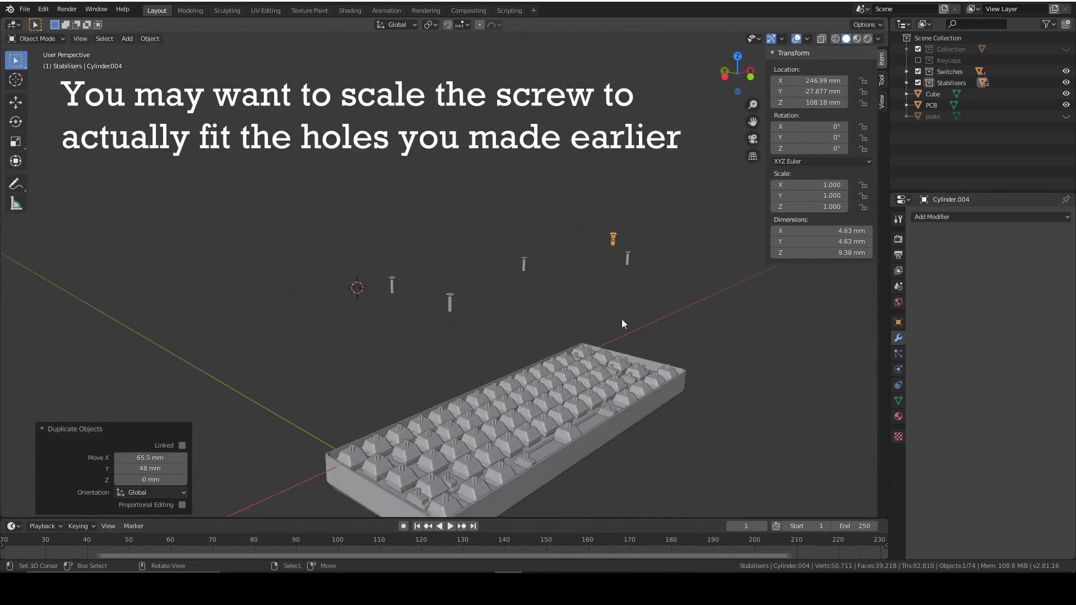
pyautogui.click(723, 78)
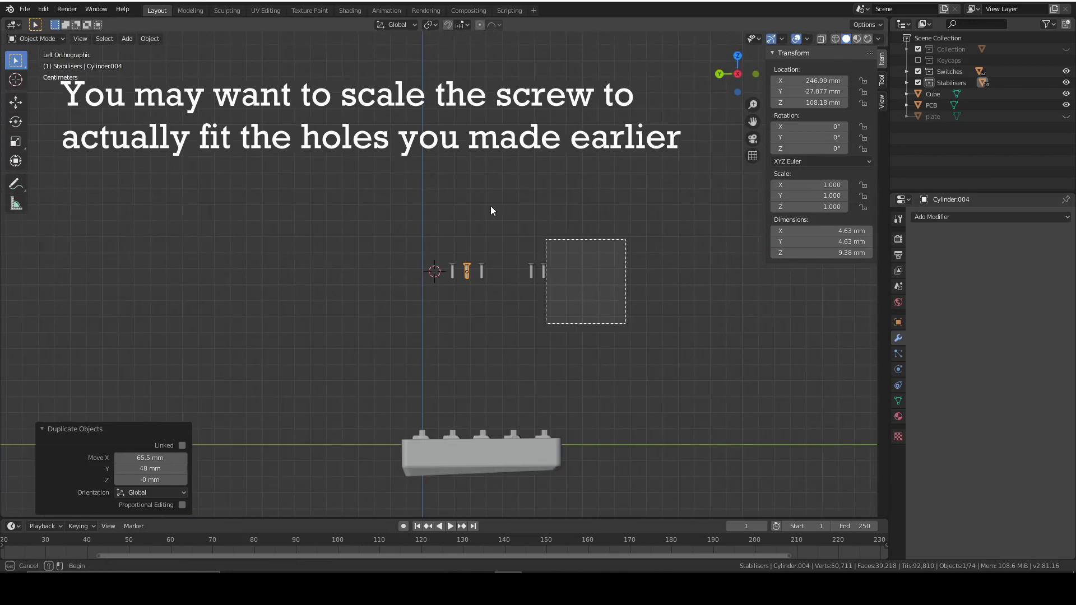
pyautogui.moveTo(586, 272); pyautogui.dragTo(405, 211)
pyautogui.press('g')
pyautogui.press('z')
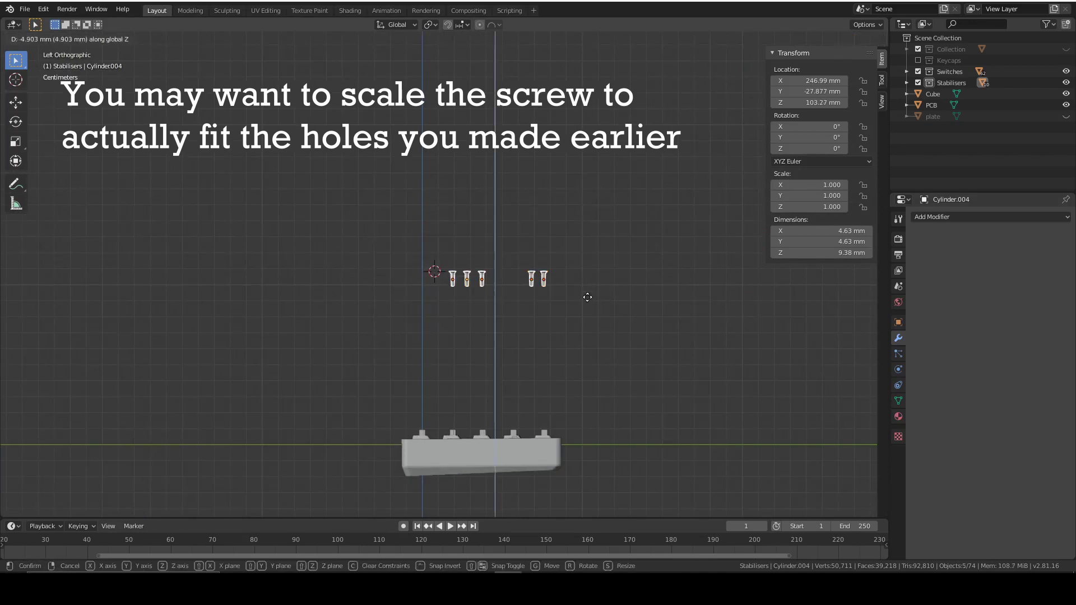
pyautogui.click(585, 458)
pyautogui.scroll(5, 597, 426)
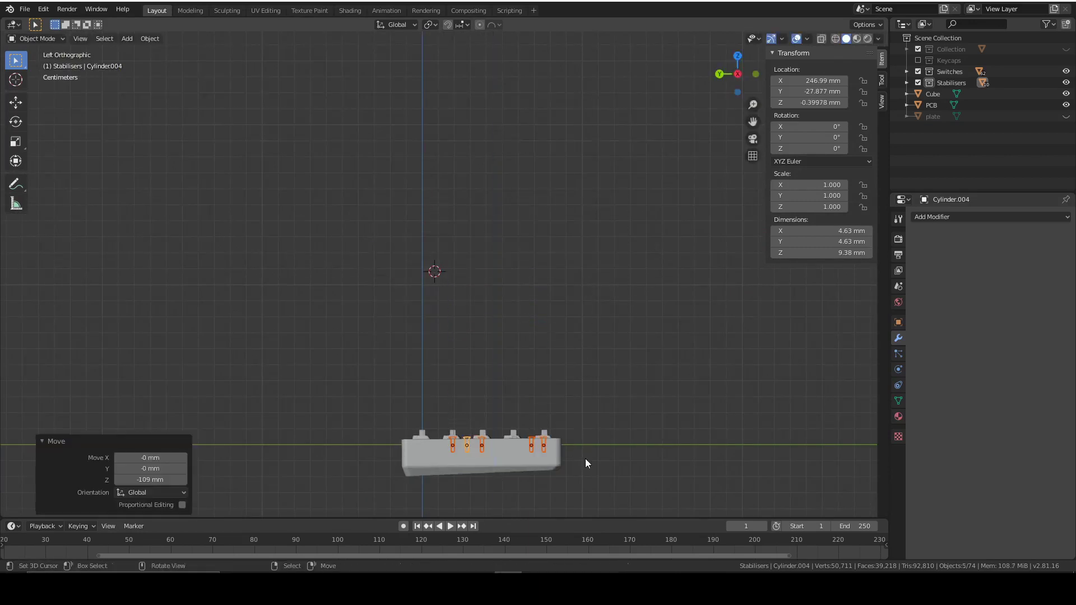
# Make the Keycaps collection visible again
pyautogui.moveTo(598, 426); pyautogui.dragTo(524, 38, button='middle')
pyautogui.scroll(-3, 526, 36)
pyautogui.keyDown('shift'); pyautogui.moveTo(595, 94); pyautogui.dragTo(599, 337, button='middle'); pyautogui.keyUp('shift')
pyautogui.click(919, 60)
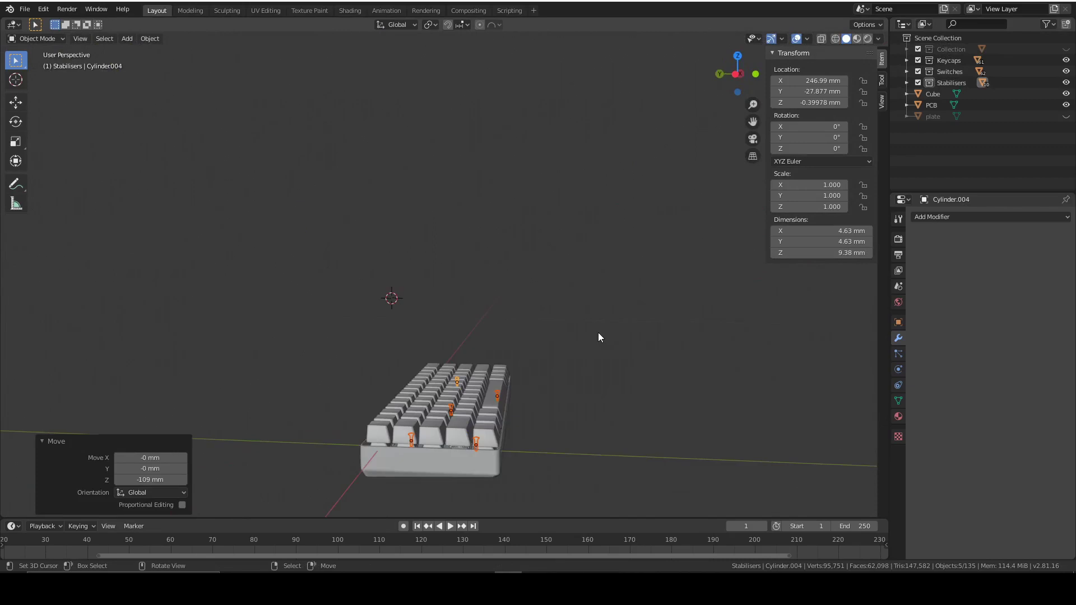
# Try to move the keyboard case on its own
pyautogui.moveTo(564, 404); pyautogui.dragTo(140, 146, button='middle')
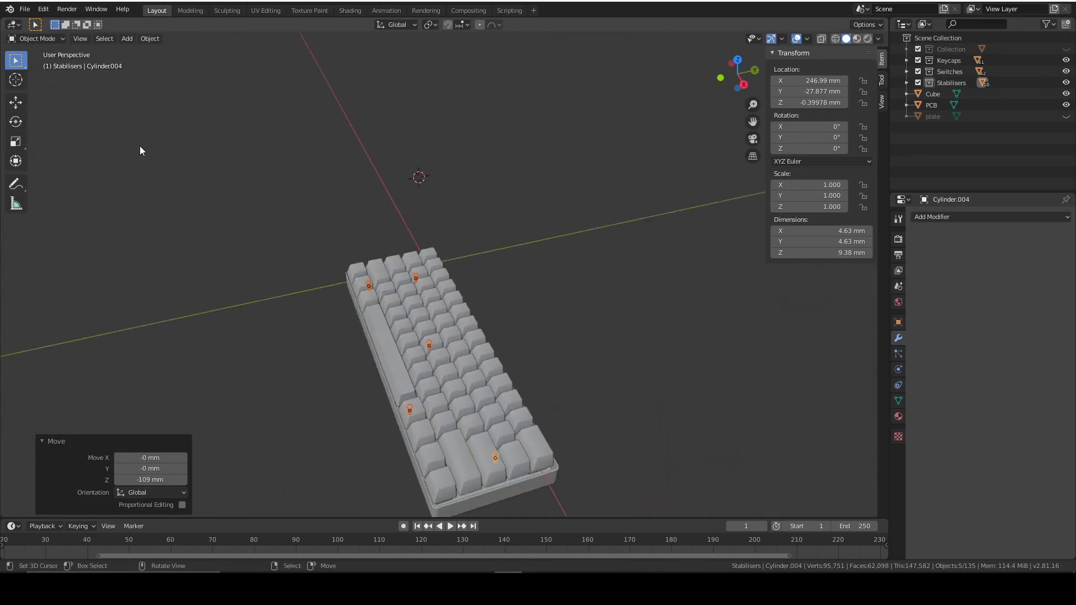
pyautogui.scroll(-5, 476, 396)
pyautogui.scroll(6, 543, 374)
pyautogui.moveTo(543, 374); pyautogui.dragTo(530, 442, button='middle')
pyautogui.click(523, 474)
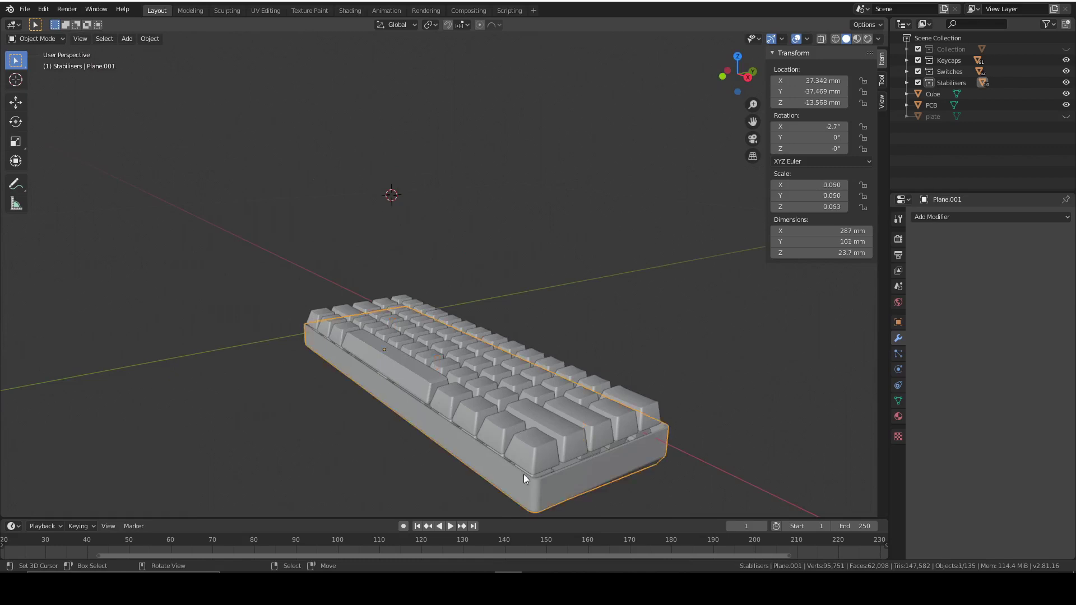
pyautogui.press('g')
pyautogui.press('Escape')
pyautogui.click(527, 420)
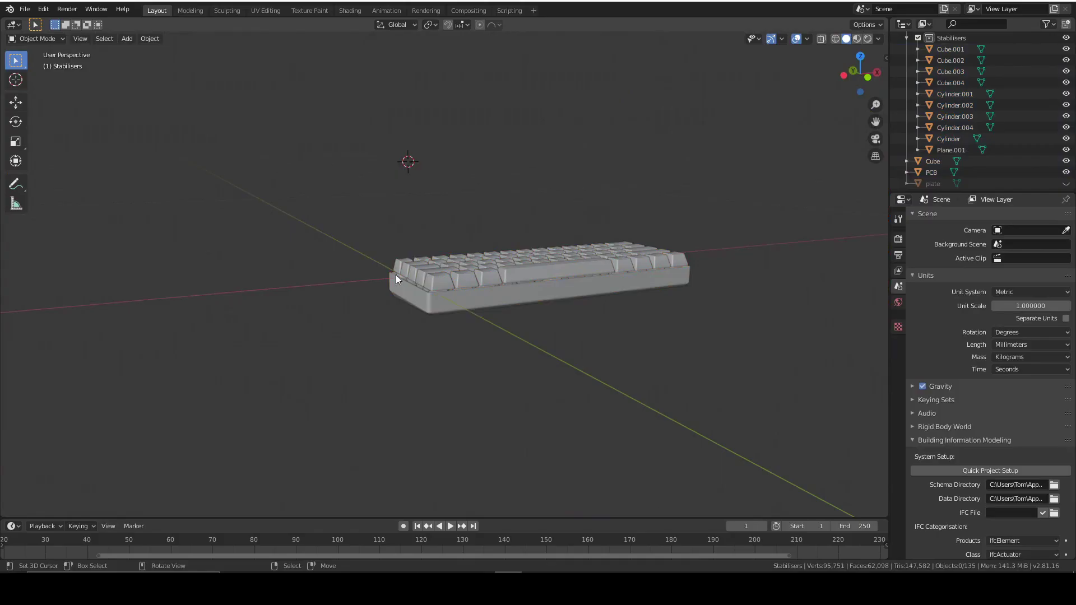
# Select all objects with the case as the active one and parent them to it using Object (Keep Transform)
pyautogui.press('a')
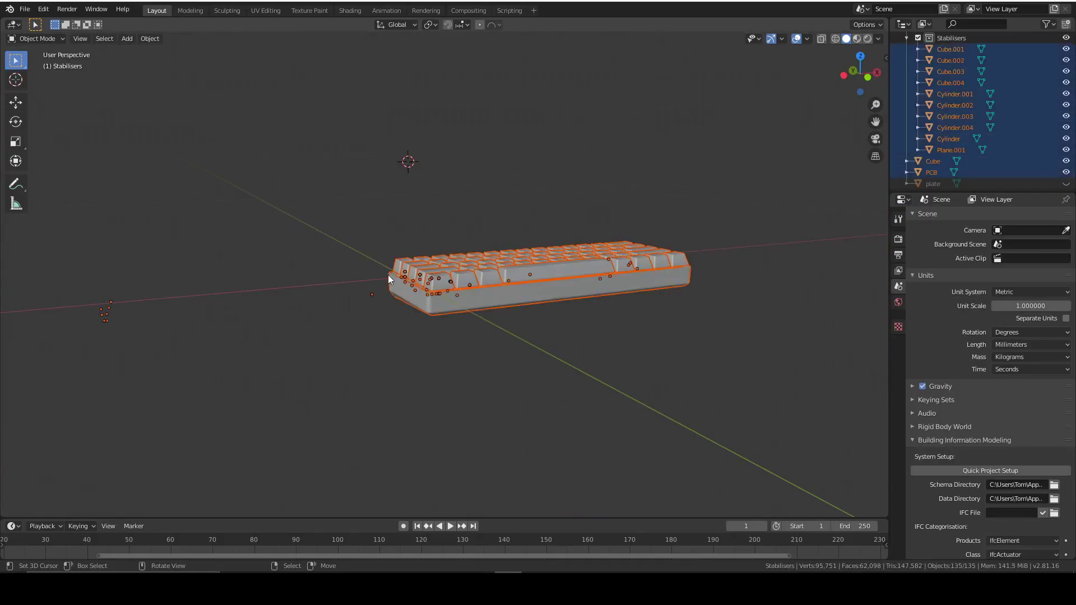
pyautogui.keyDown('shift'); pyautogui.click(463, 305); pyautogui.keyUp('shift')
pyautogui.scroll(5, 463, 305)
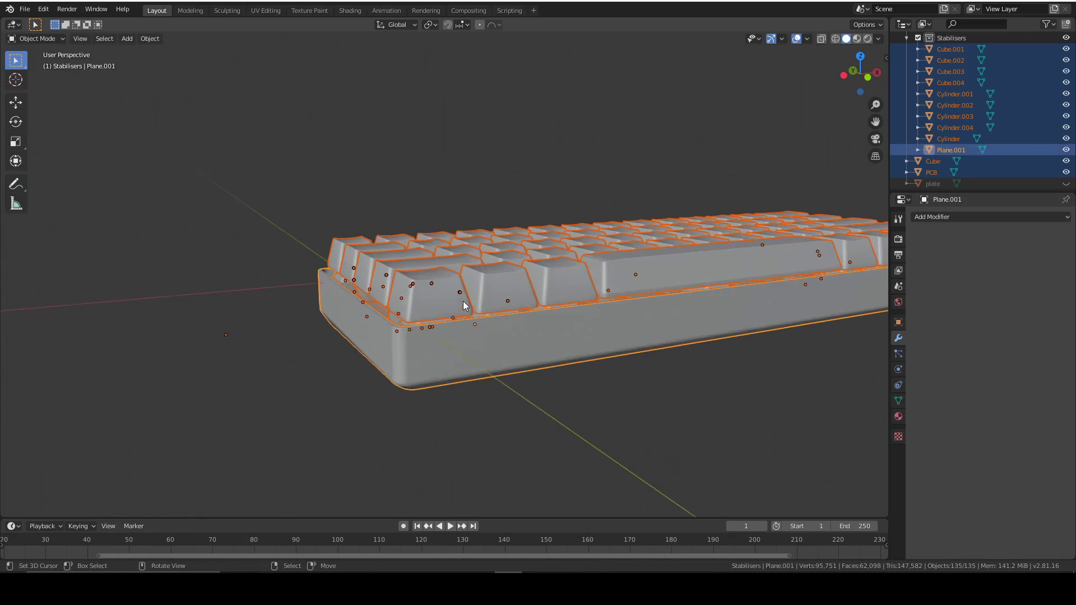
pyautogui.hotkey('ctrl', 'p')
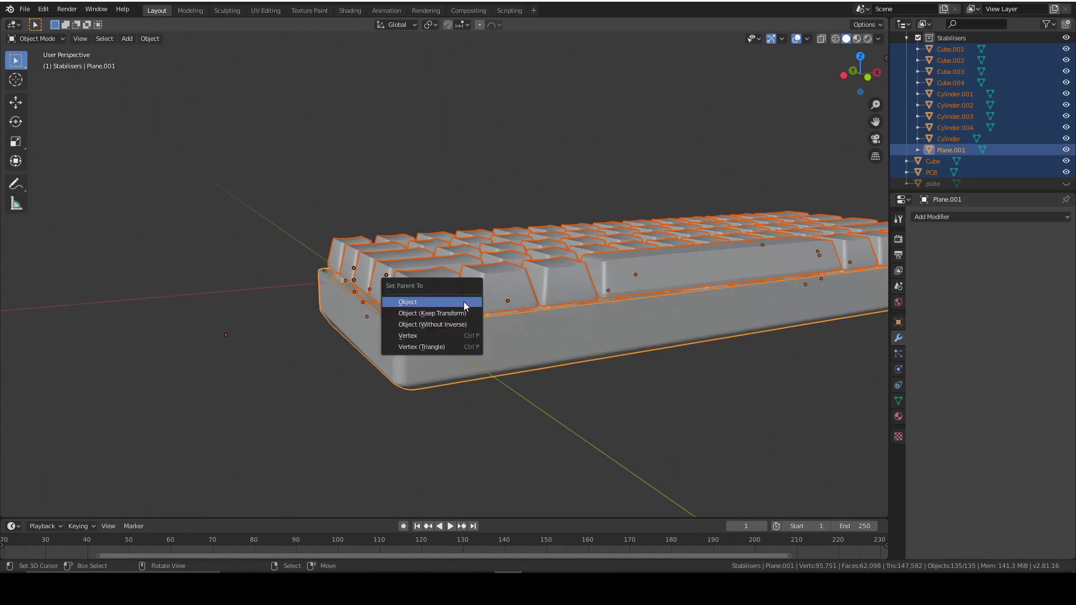
pyautogui.click(464, 314)
# Select only the case and rotate it about 4° around the view axis, together with its parented parts
pyautogui.scroll(-7, 415, 406)
pyautogui.moveTo(431, 280); pyautogui.dragTo(549, 301, button='middle')
pyautogui.scroll(10, 461, 237)
pyautogui.click(547, 308)
pyautogui.press('r')
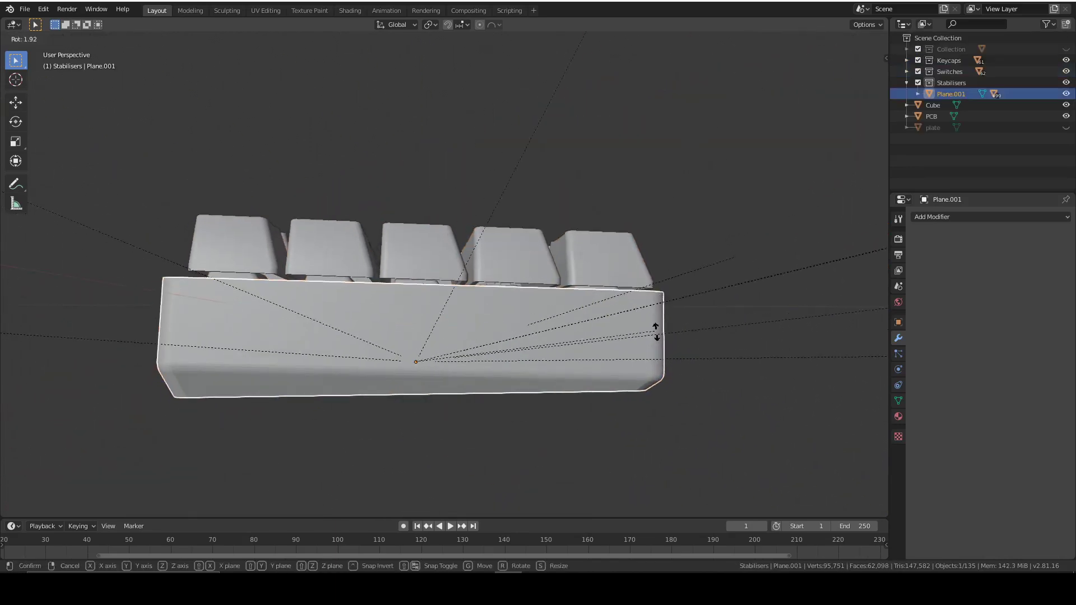
pyautogui.click(661, 338)
# Raise the case and its parented parts 19 mm along Z in the left view
pyautogui.scroll(-6, 615, 258)
pyautogui.moveTo(614, 258); pyautogui.dragTo(524, 335, button='middle')
pyautogui.scroll(-6, 524, 335)
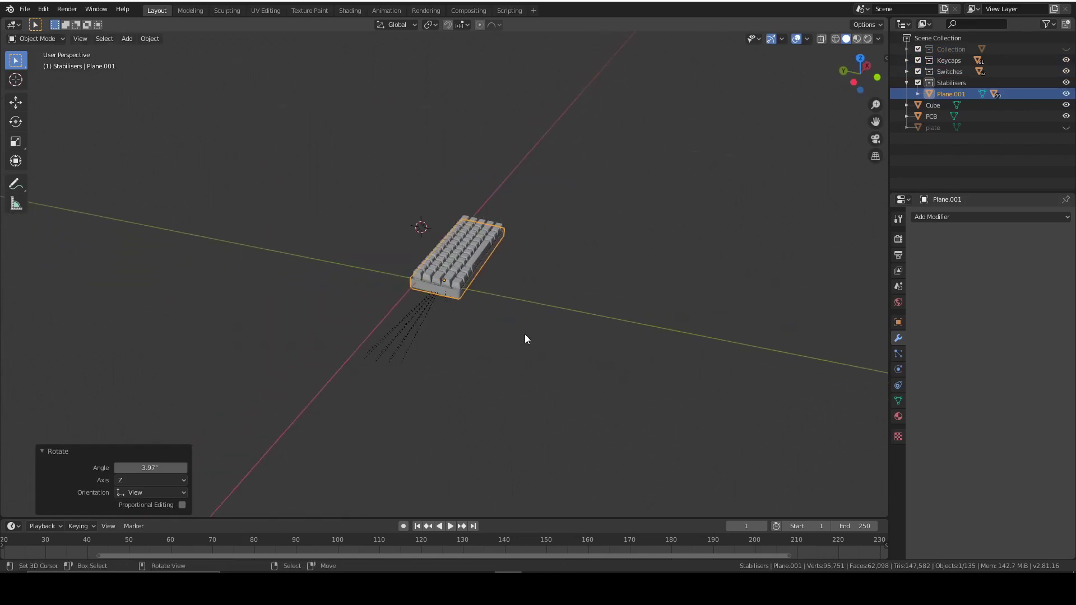
pyautogui.scroll(4, 545, 277)
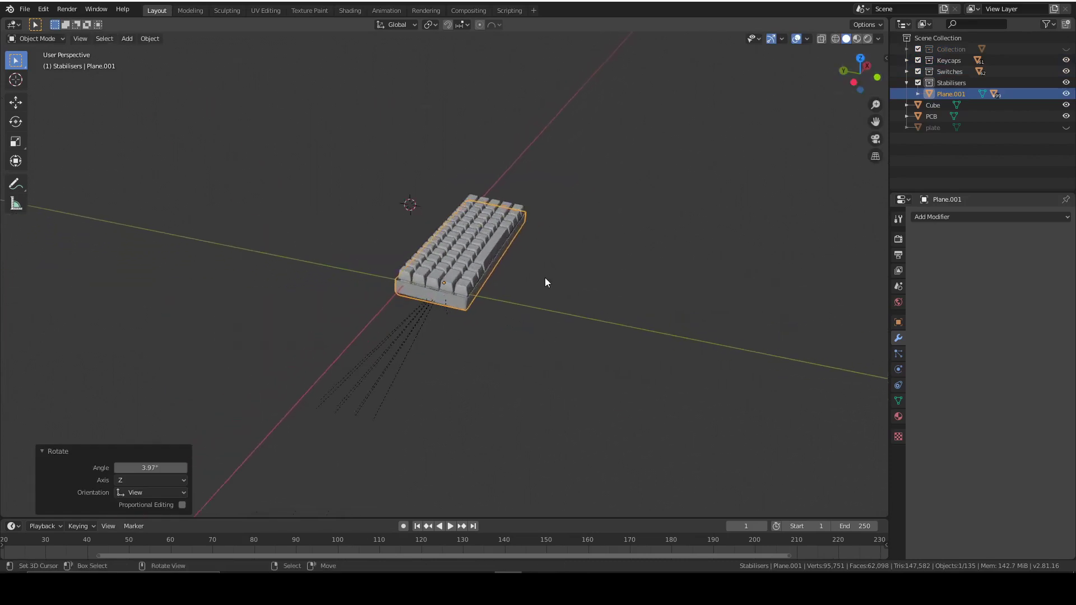
pyautogui.click(851, 81)
pyautogui.scroll(5, 617, 236)
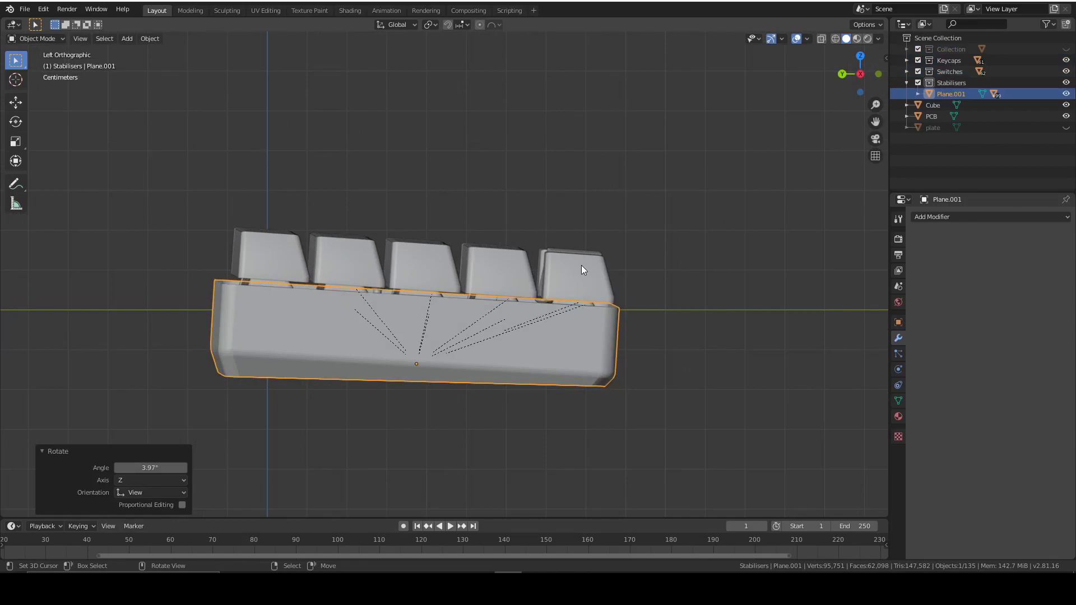
pyautogui.press('g')
pyautogui.write('z')
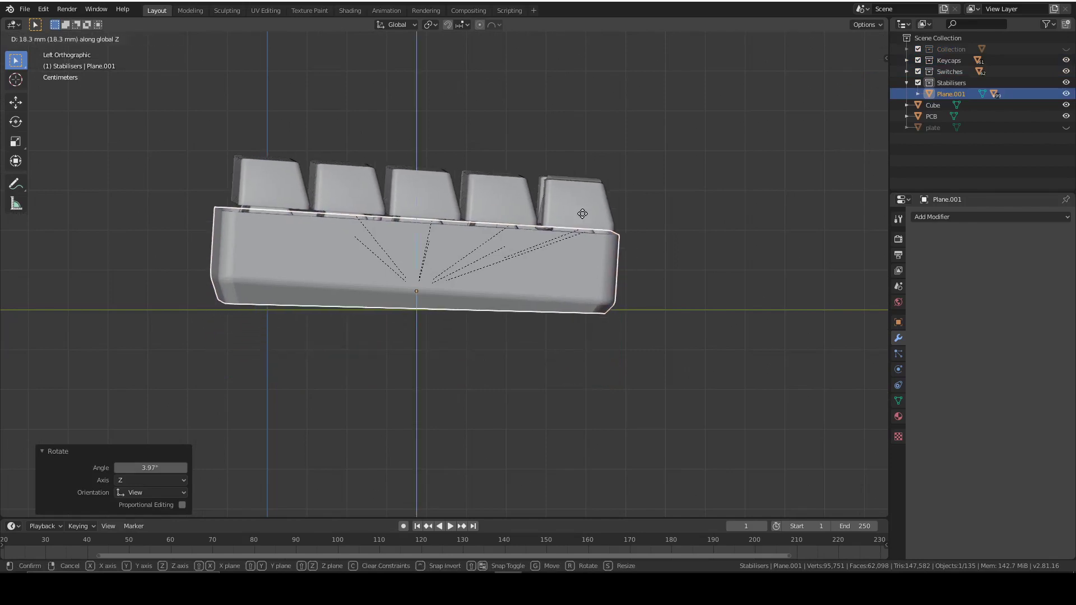
pyautogui.write('19')
pyautogui.press('Return')
# Rotate the case around the global X axis to adjust the keyboard's tilt
pyautogui.press('r')
pyautogui.press('z')
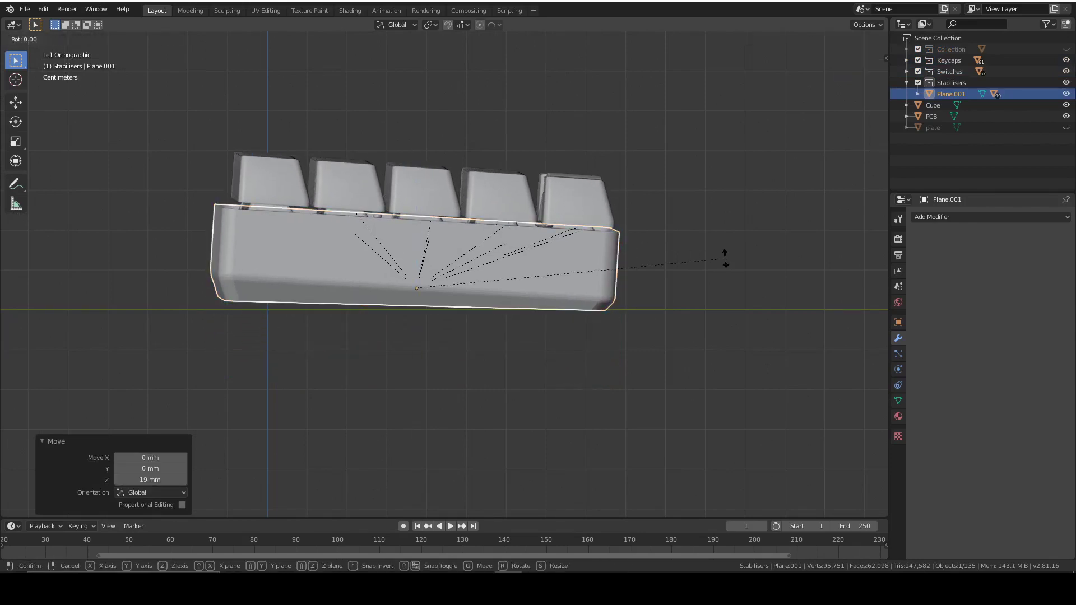
pyautogui.press('x')
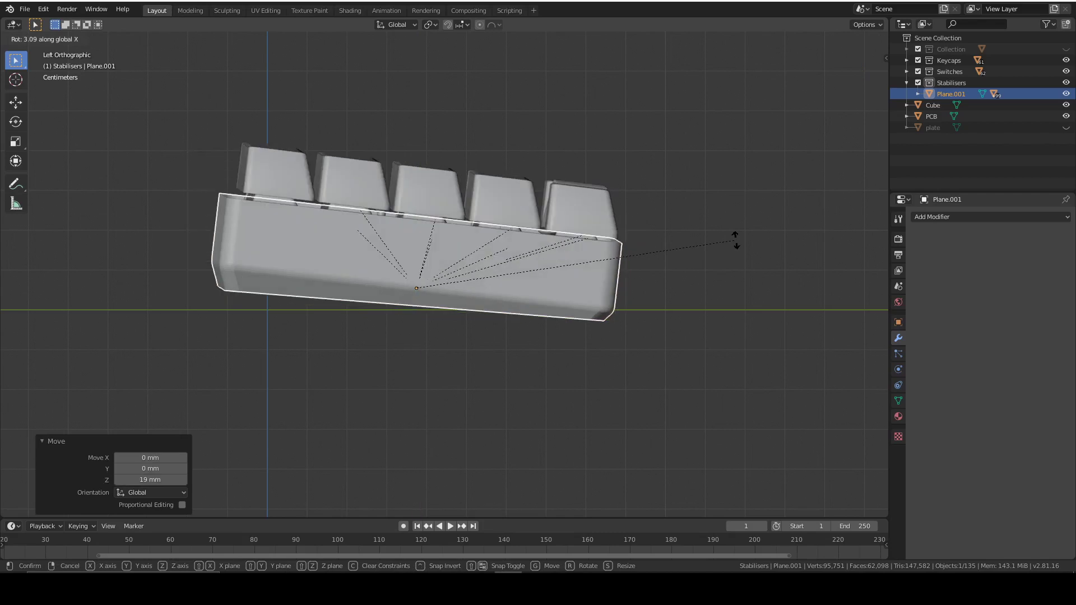
# Switch the viewport to rendered shading with the whole keyboard in perspective view
pyautogui.moveTo(650, 254); pyautogui.dragTo(594, 258, button='middle')
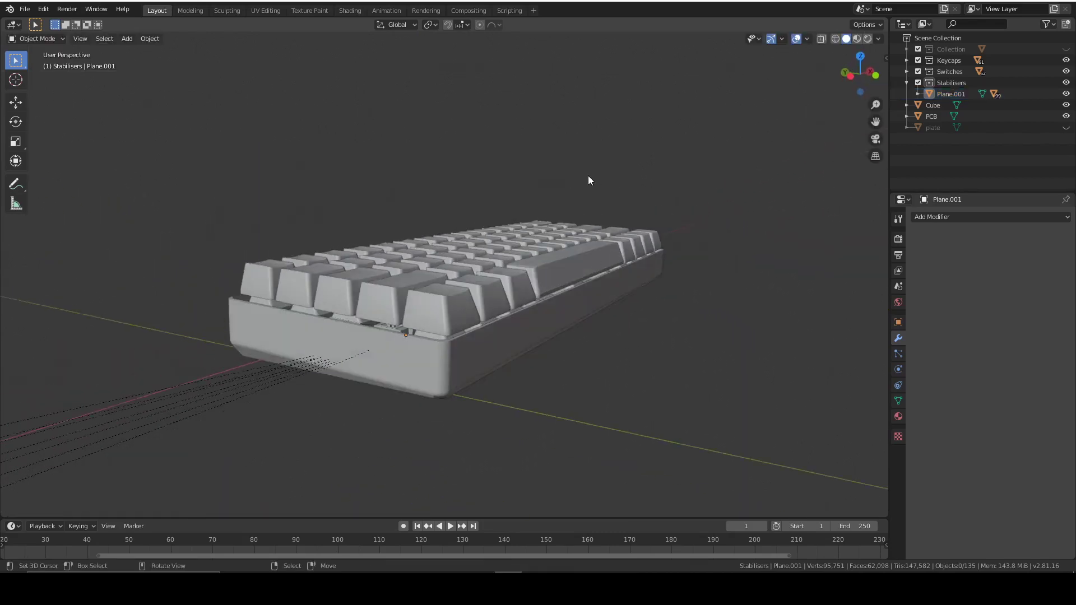
pyautogui.hotkey('shift', 'z')
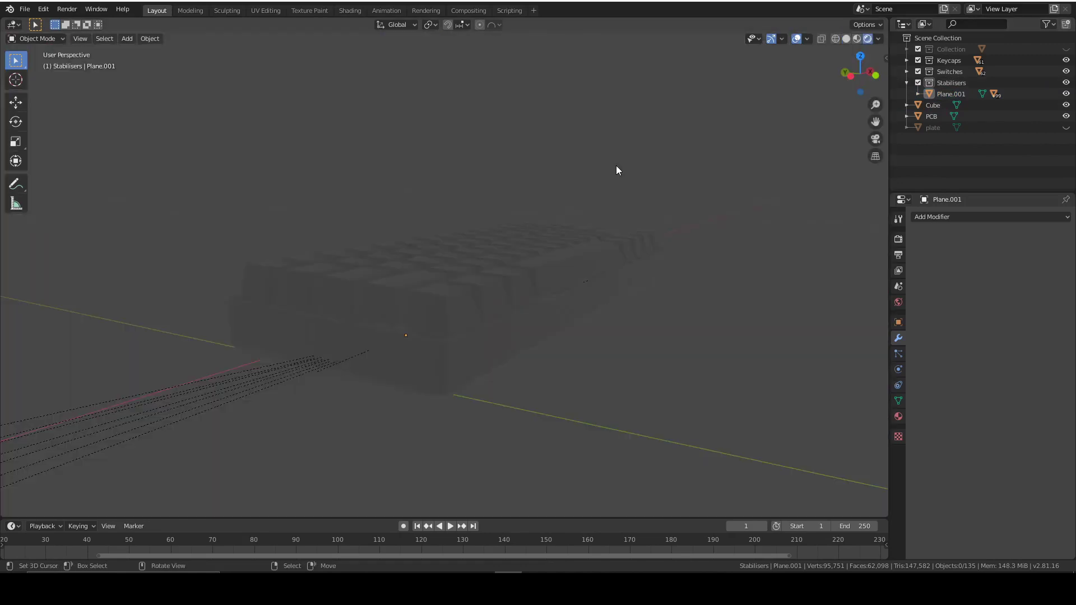